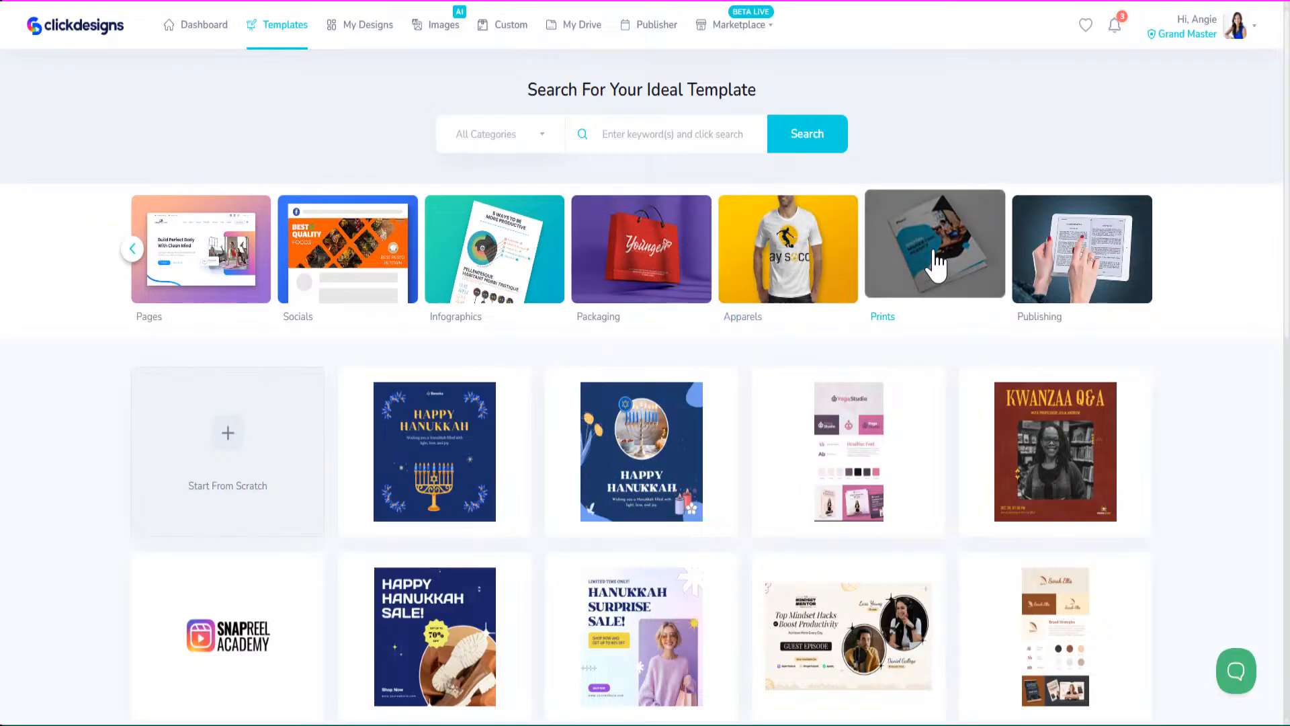
Open Prints and browse the book cover, newsletter, magazine, flyer, planner and calendar templates.
click(938, 263)
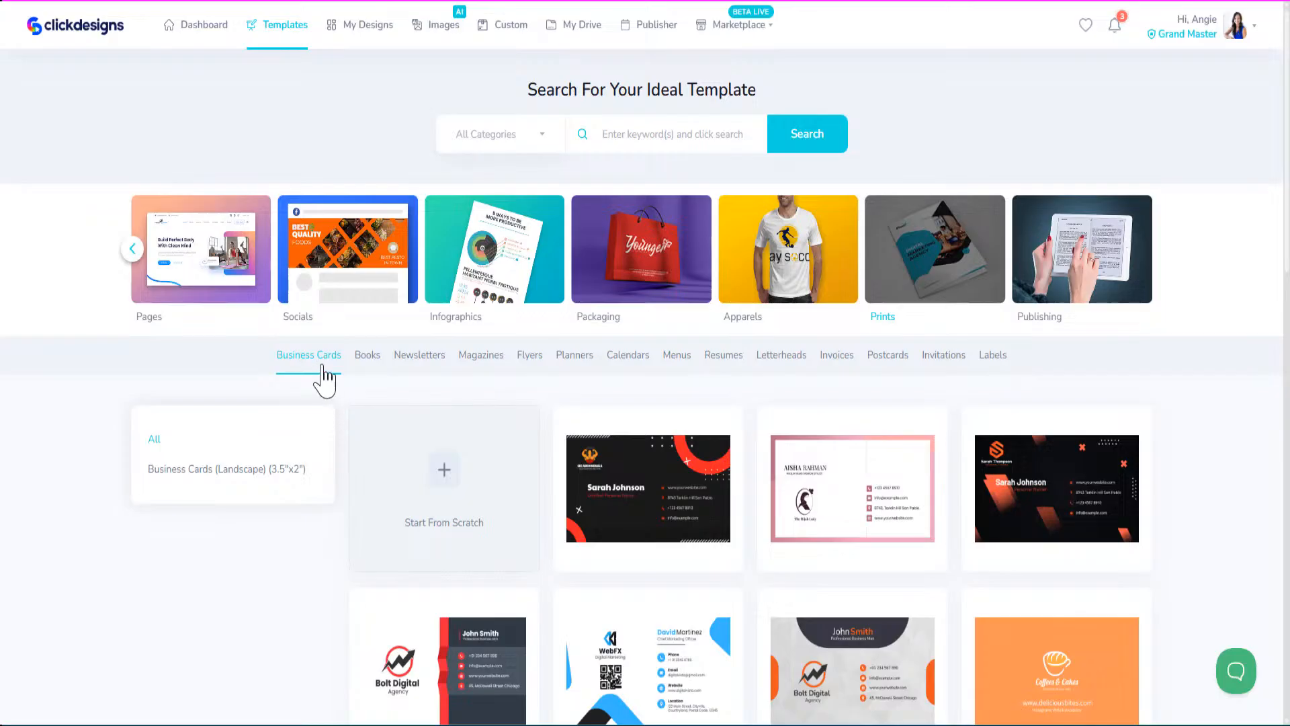
click(370, 357)
scroll(339, 484, down, 2)
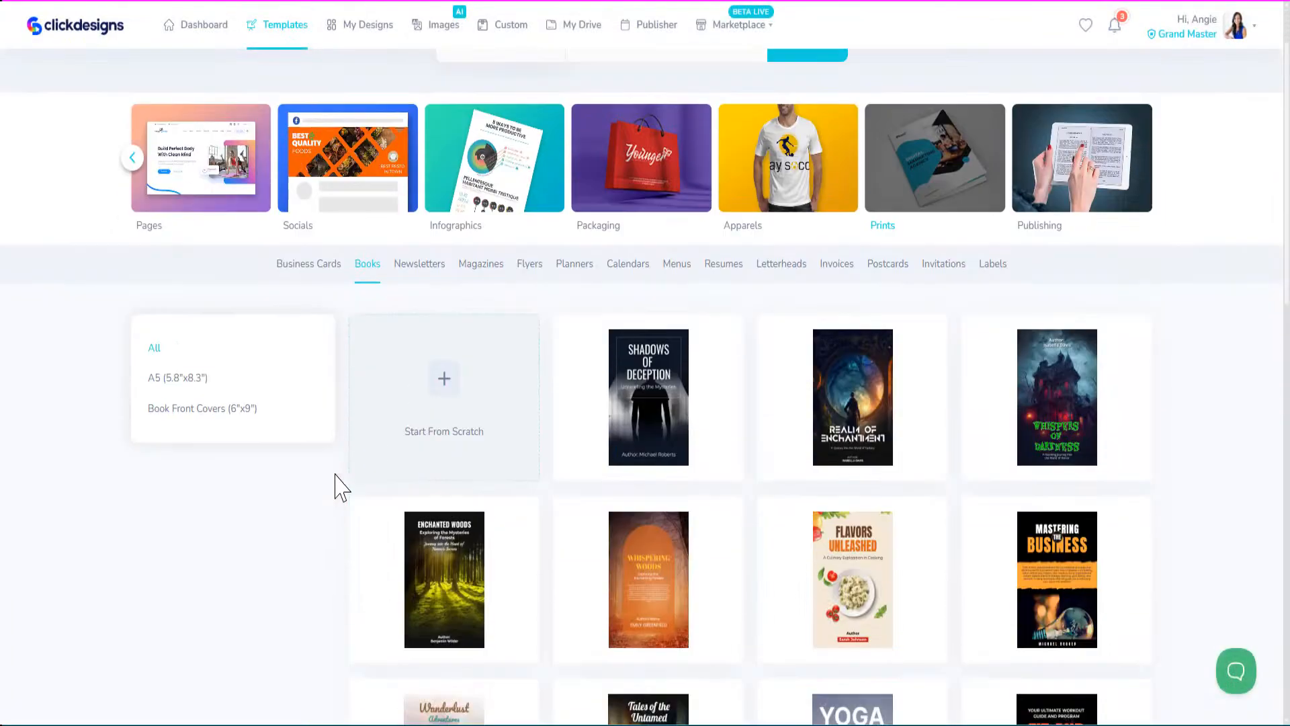
scroll(403, 343, up, 2)
click(422, 366)
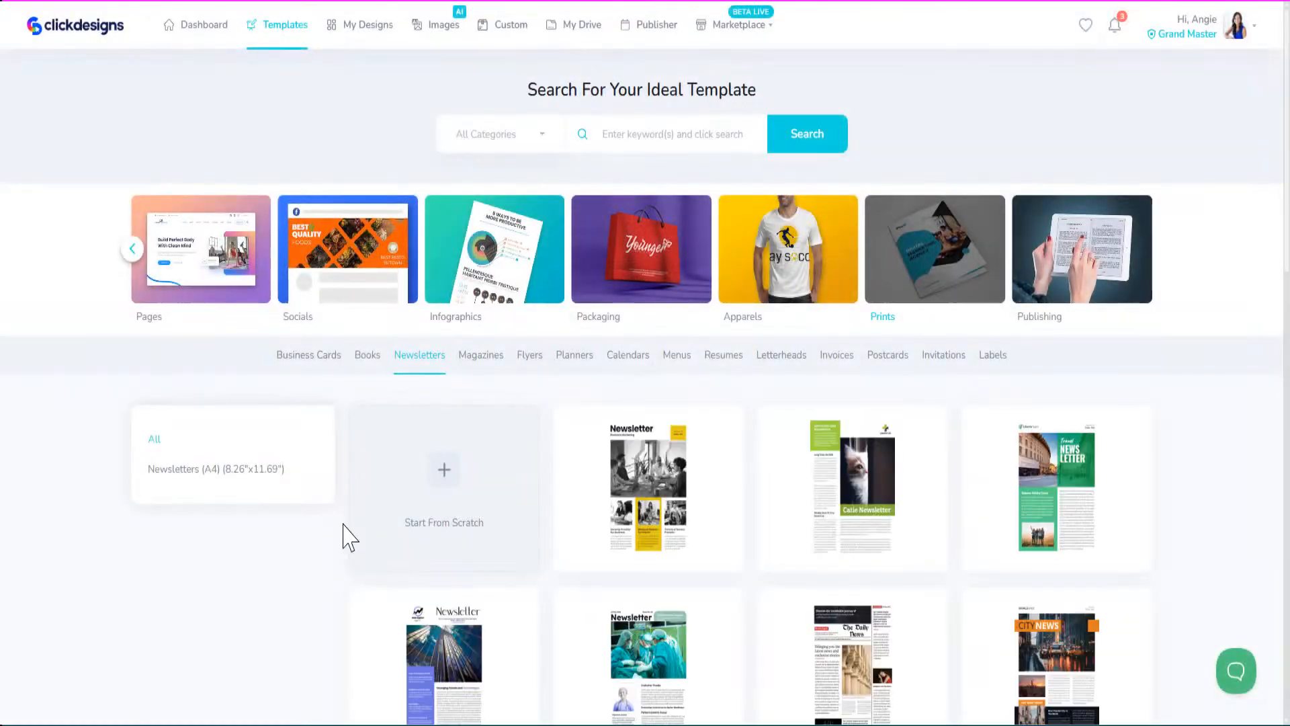
scroll(346, 536, down, 5)
scroll(369, 408, up, 4)
scroll(425, 356, up, 1)
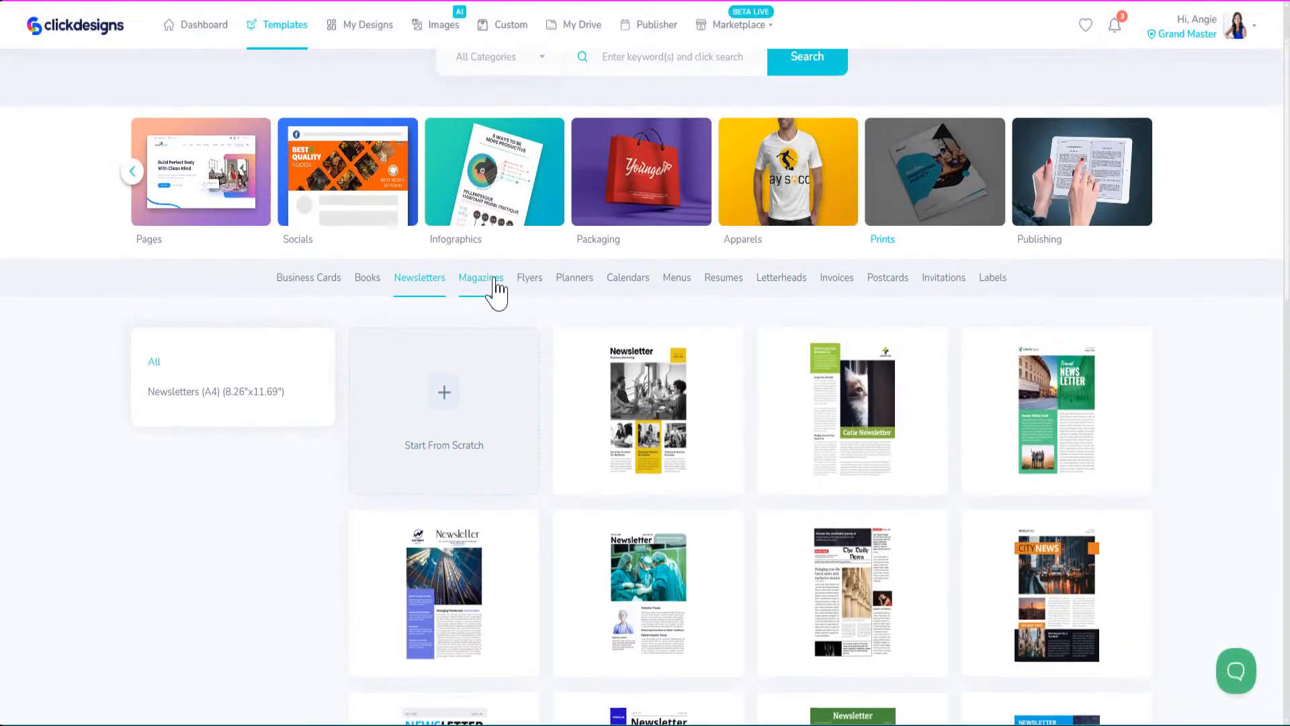
click(489, 282)
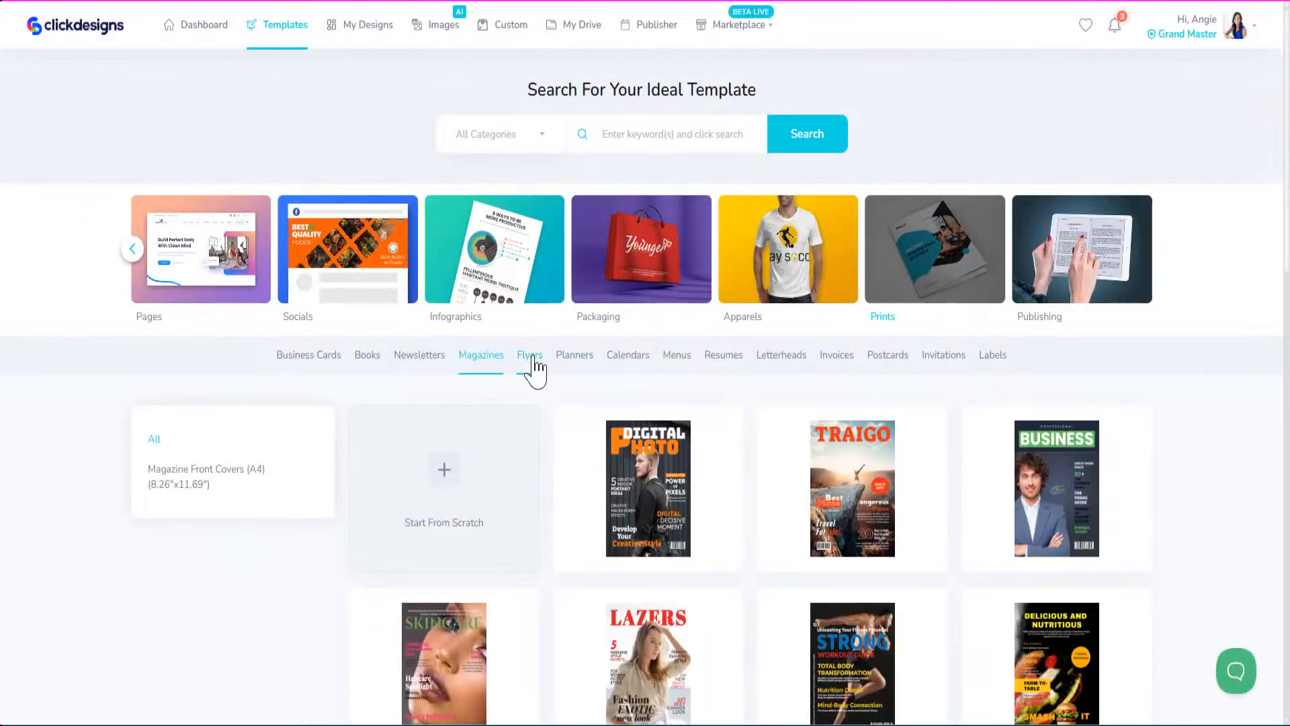
click(533, 363)
click(580, 373)
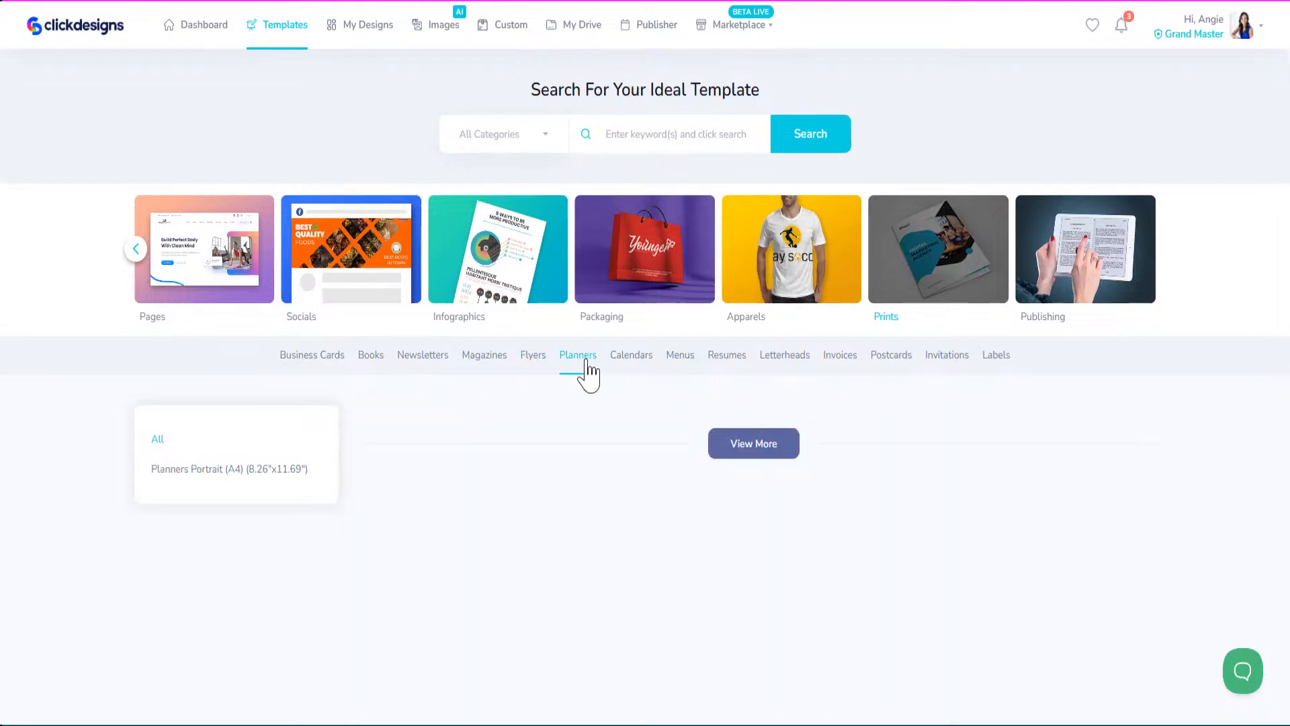
click(633, 363)
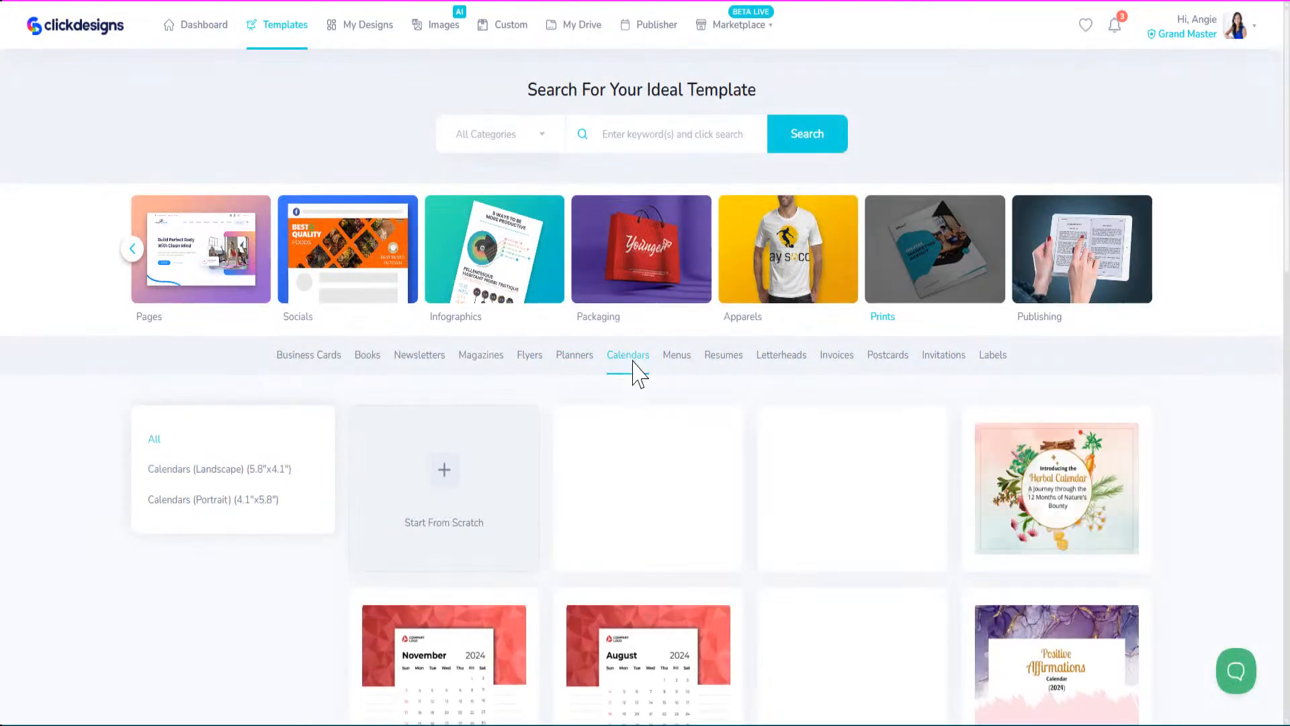
scroll(678, 356, down, 1)
Browse the menu, resume, letterhead, invoice, postcard, invitation and label templates.
click(677, 281)
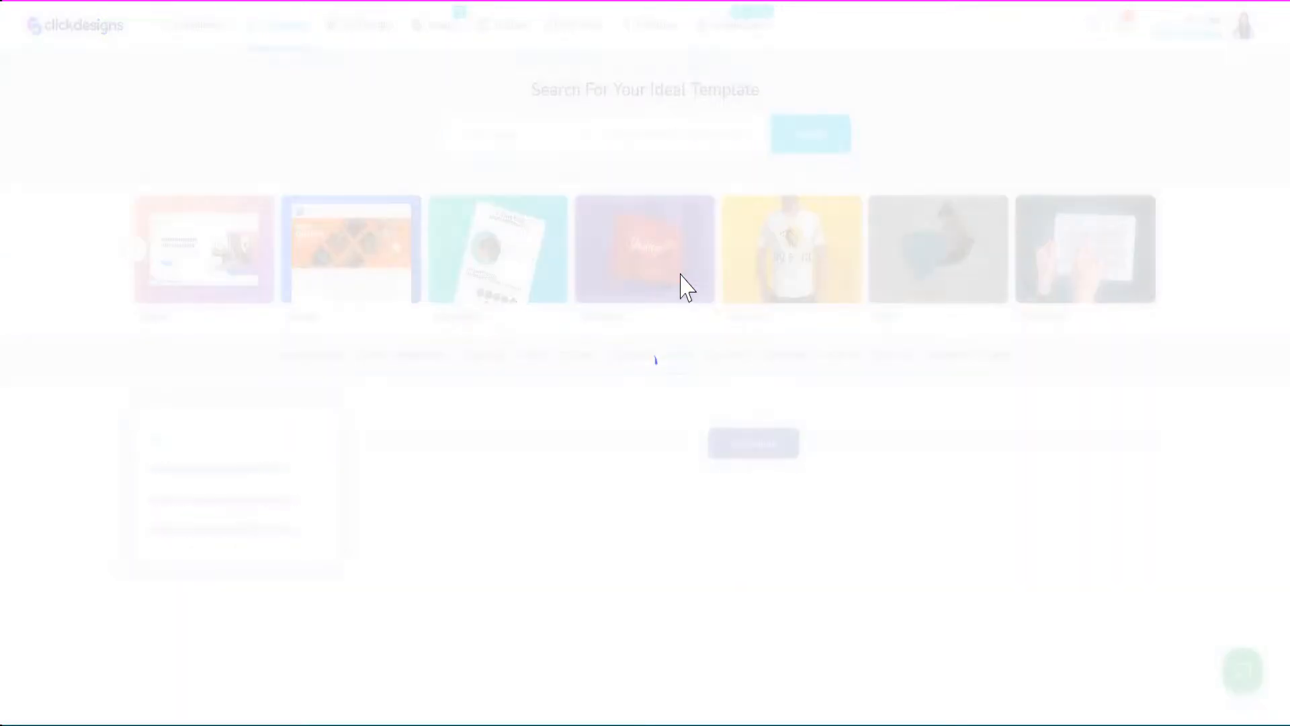
scroll(657, 371, down, 2)
scroll(672, 302, down, 1)
click(728, 205)
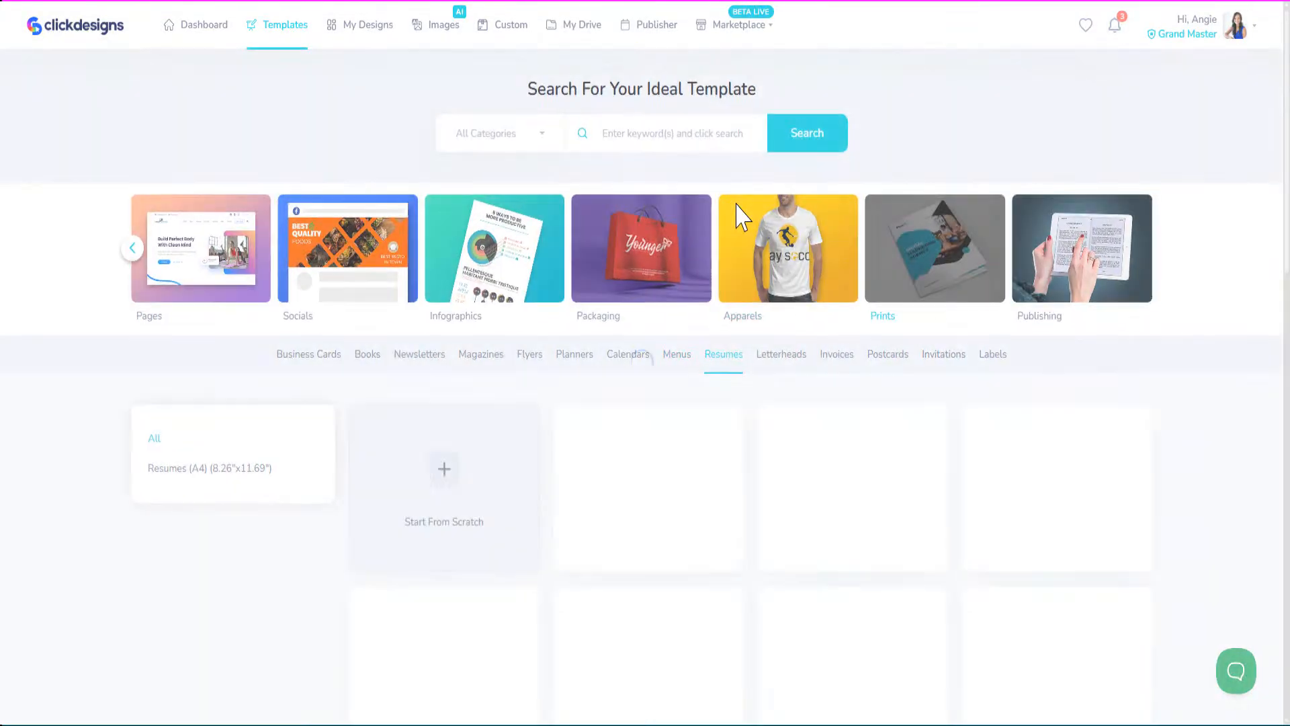
scroll(655, 481, down, 3)
scroll(672, 457, up, 2)
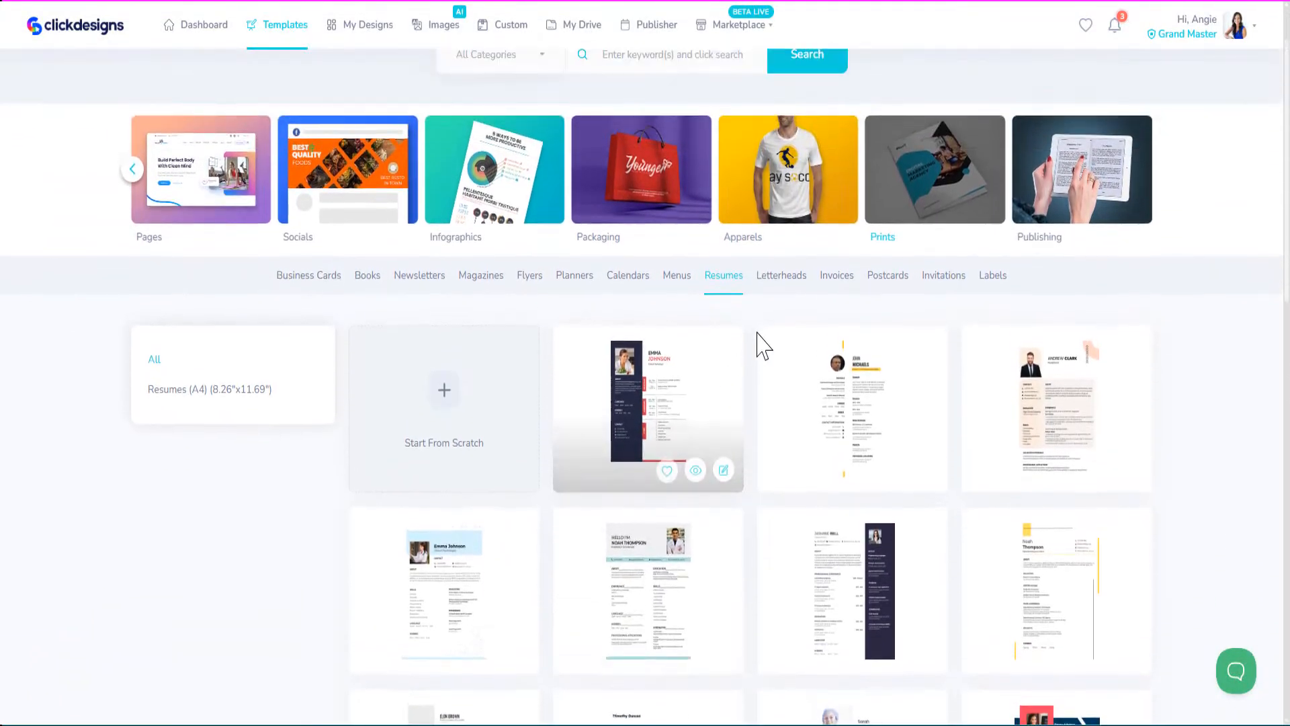
click(777, 281)
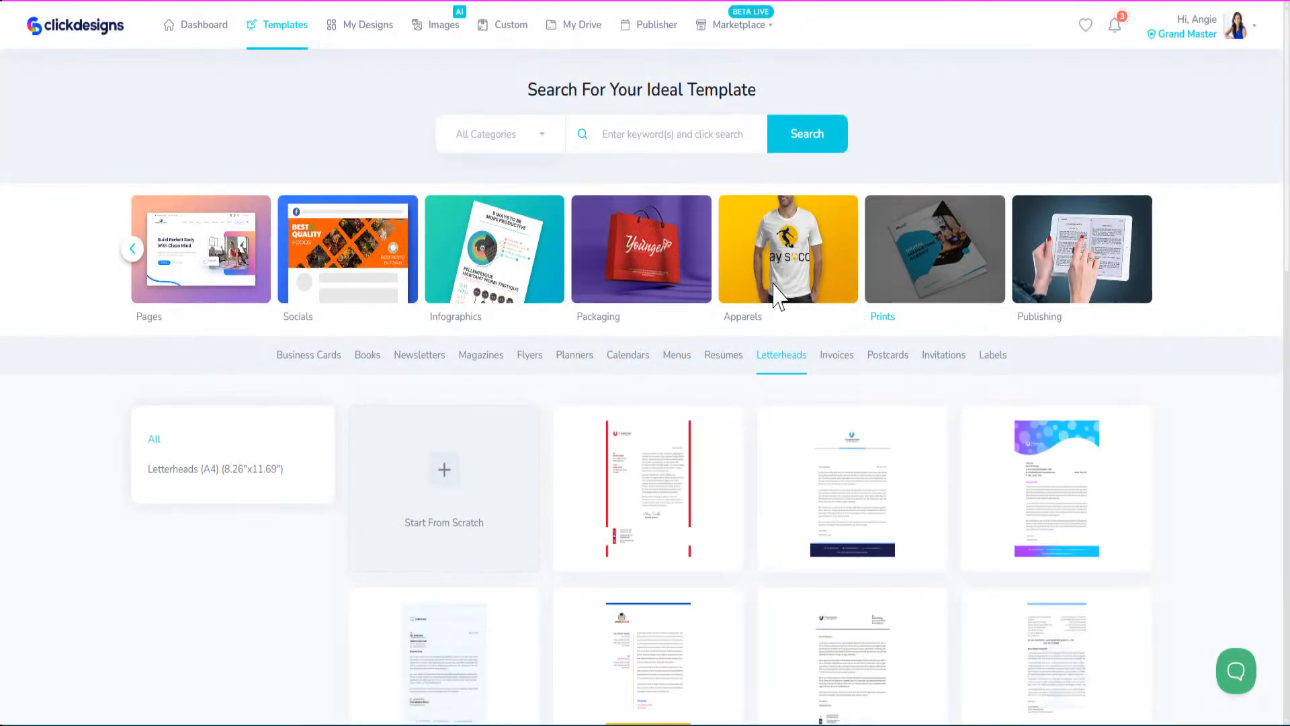
click(842, 360)
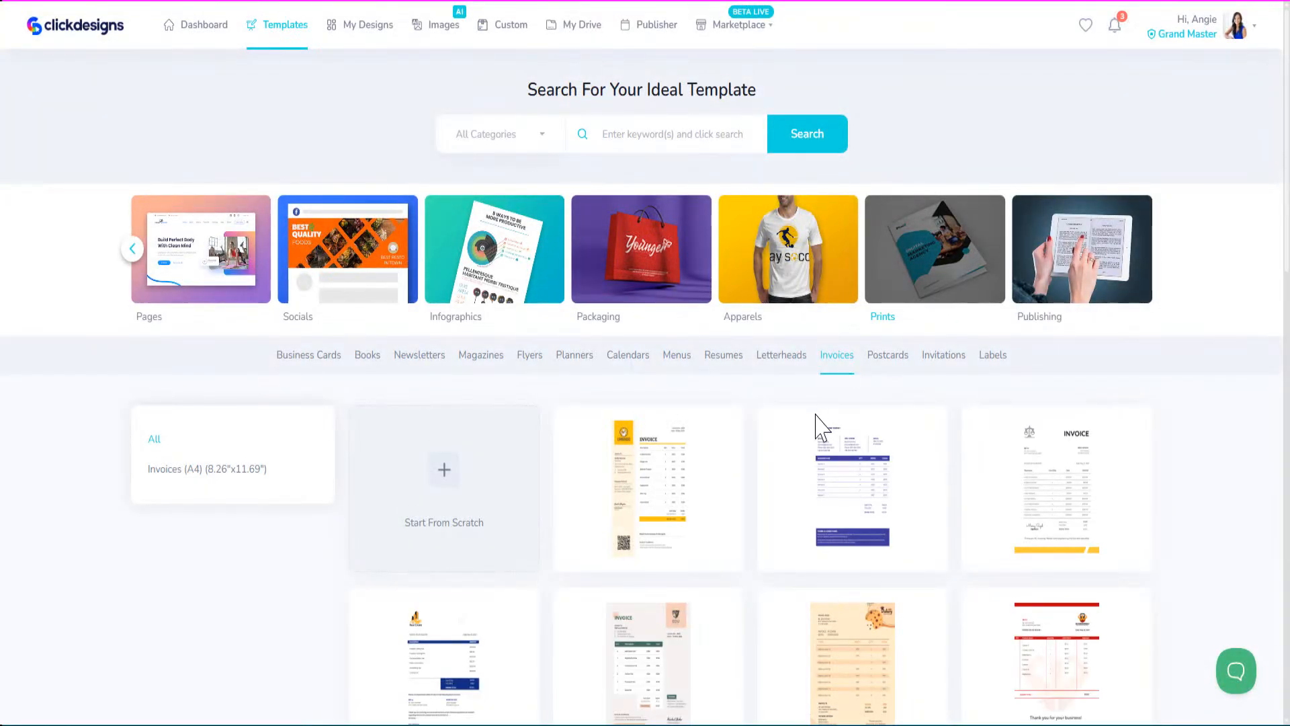
scroll(815, 426, down, 2)
click(899, 286)
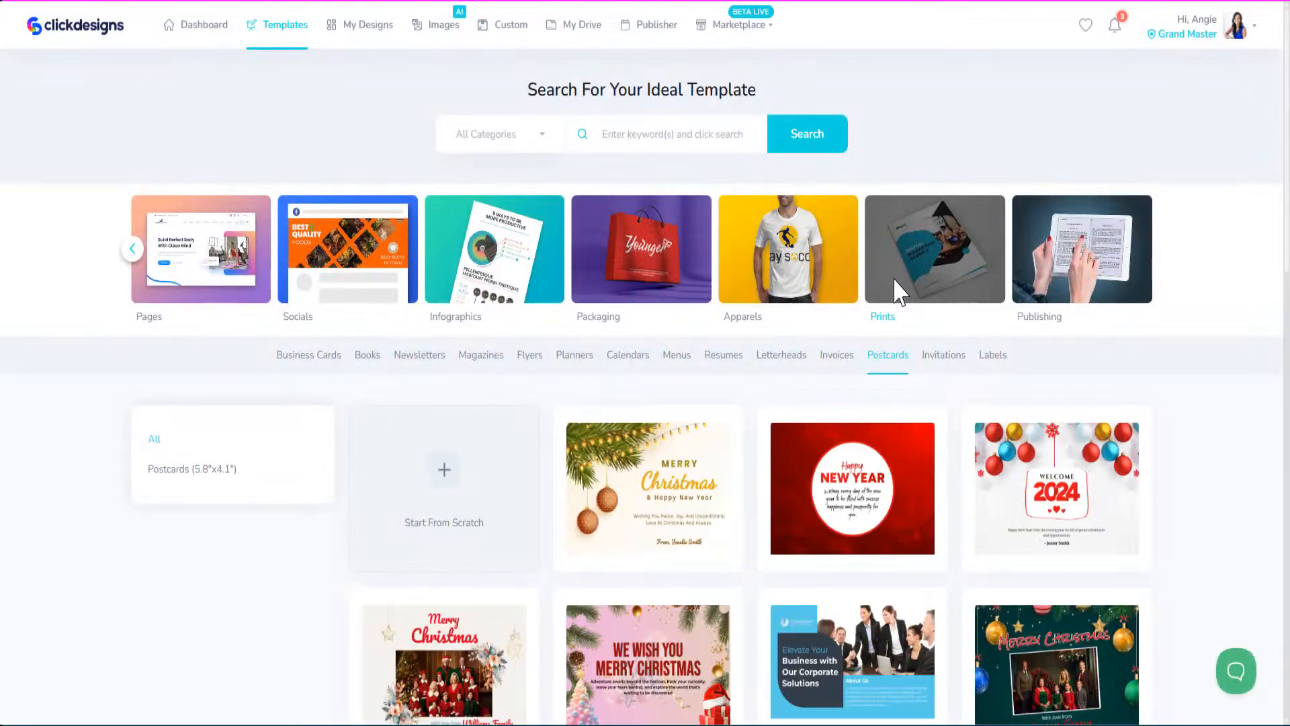
scroll(738, 527, down, 3)
click(940, 144)
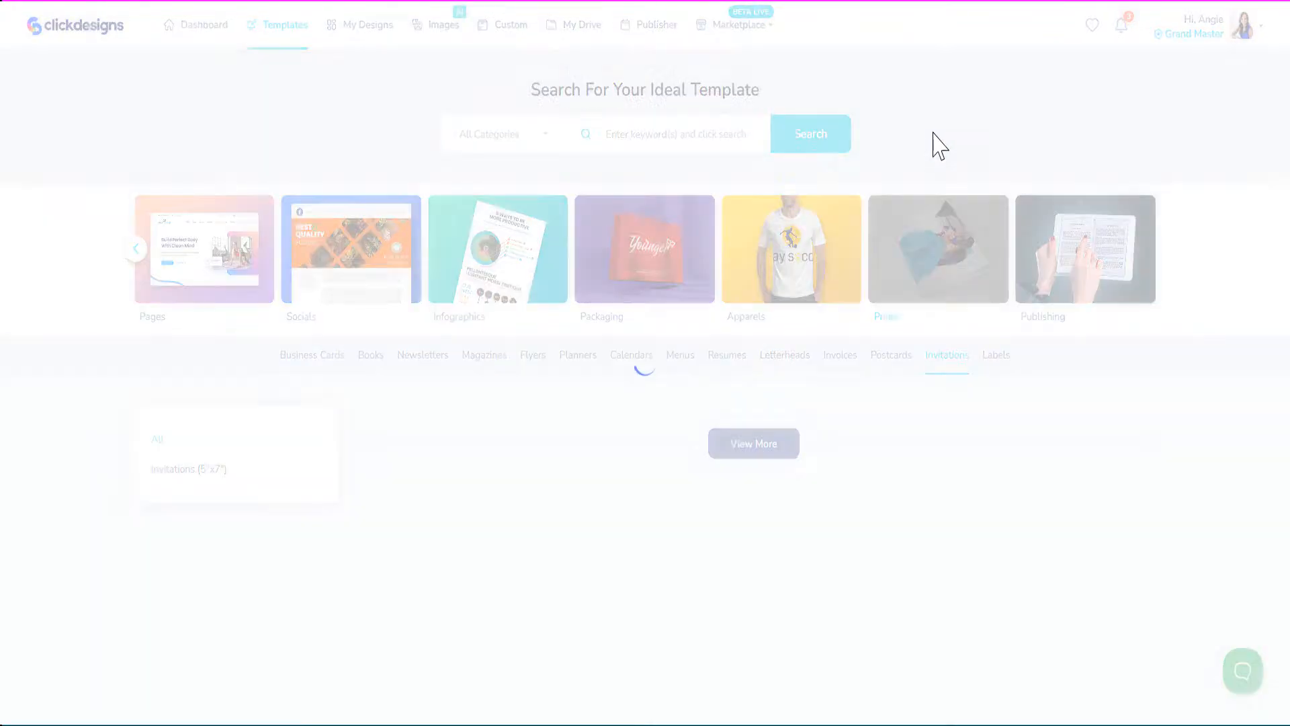
click(996, 366)
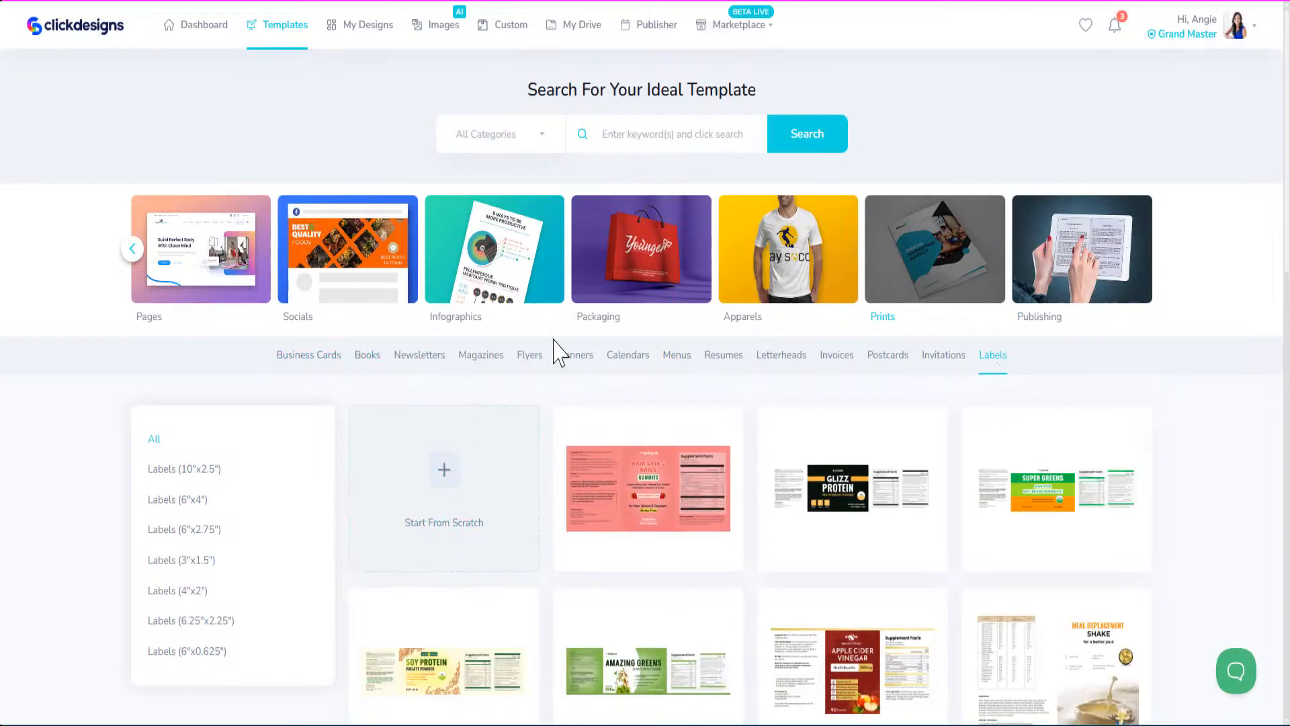
Revisit the business card, book cover and newsletter templates, then switch to ChatGPT.
click(321, 357)
scroll(434, 574, down, 6)
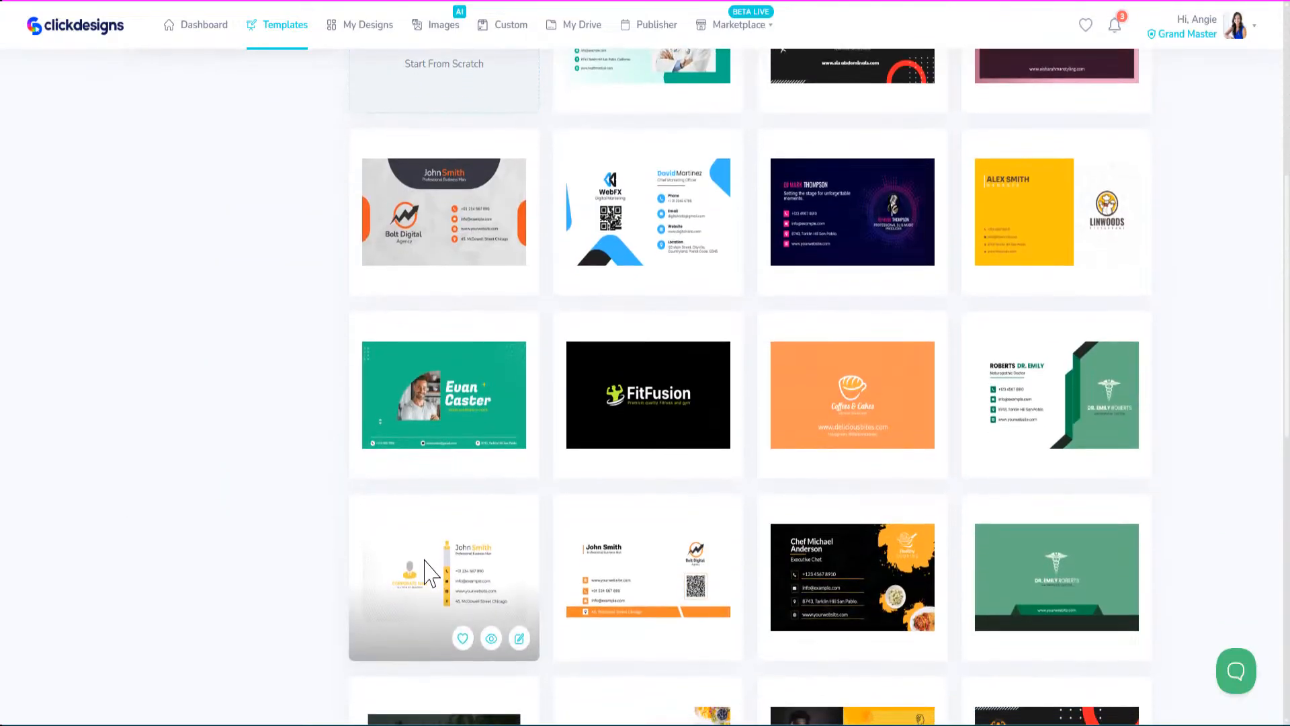
scroll(420, 559, up, 6)
click(370, 362)
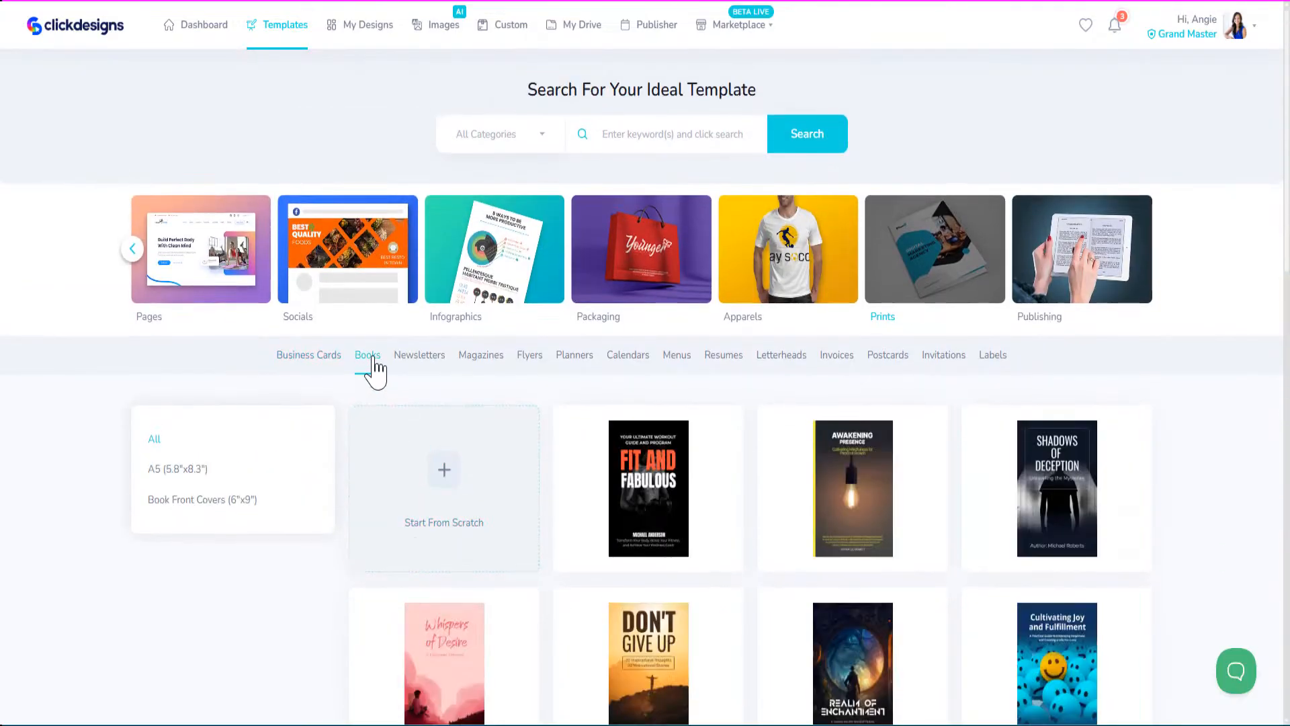
click(419, 359)
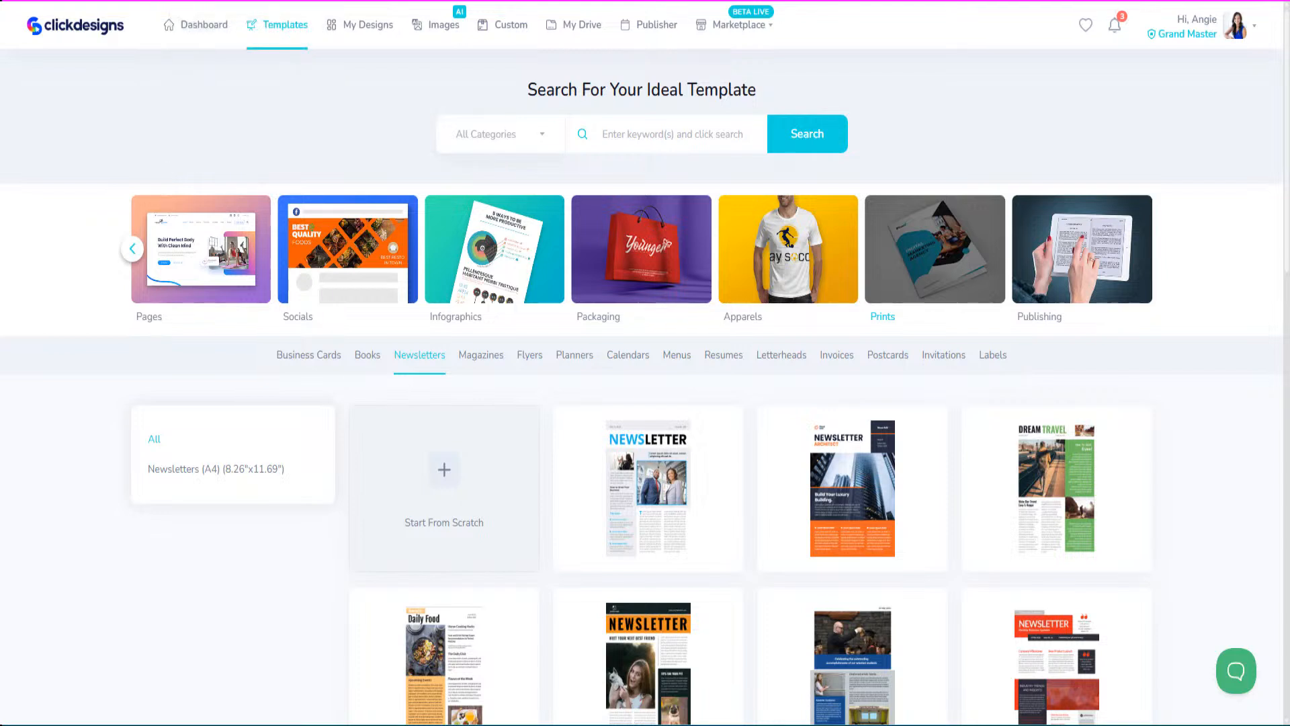
click(235, 1)
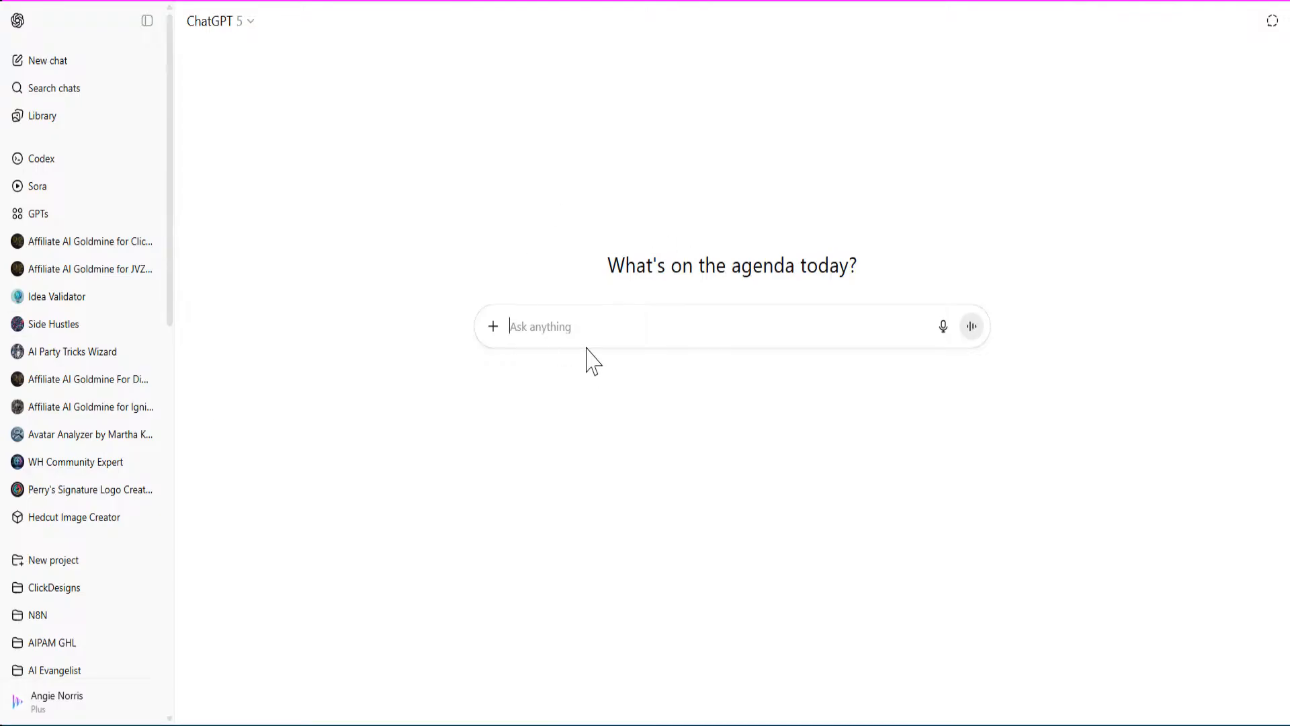
Return to ChatGPT and open Settings > Personalization from the profile menu.
click(94, 1)
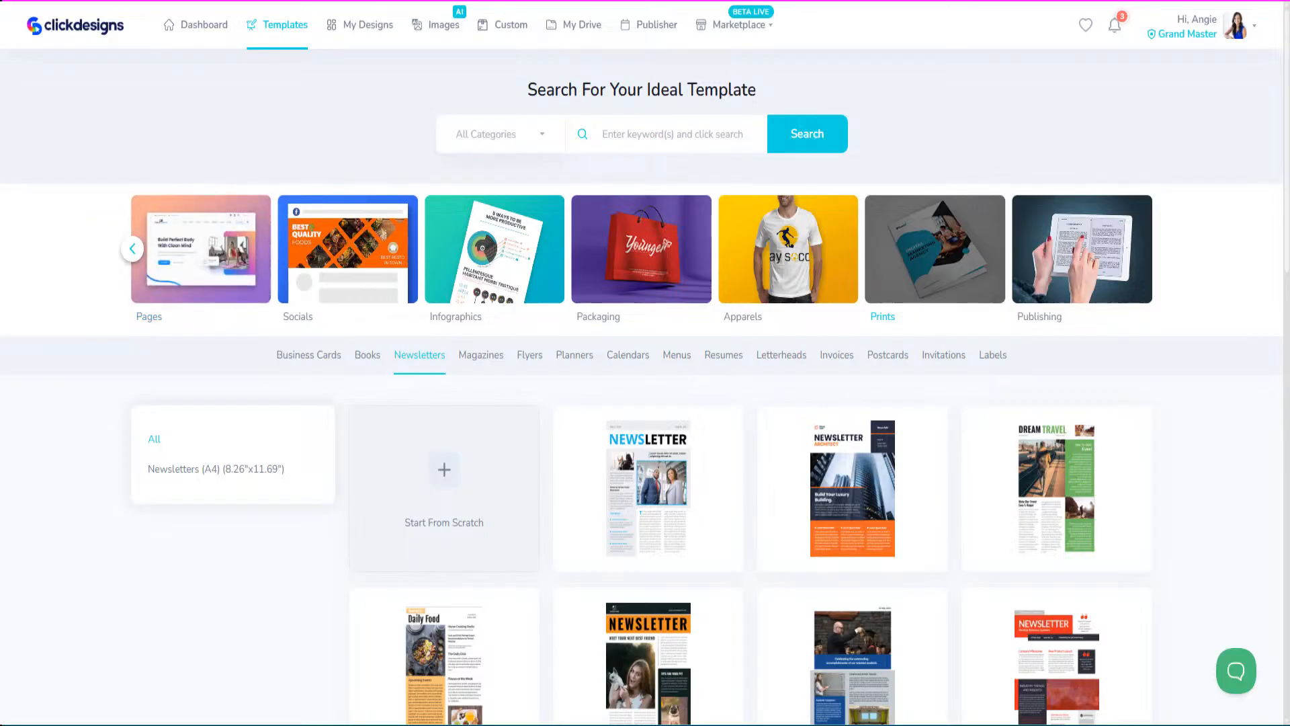
click(322, 0)
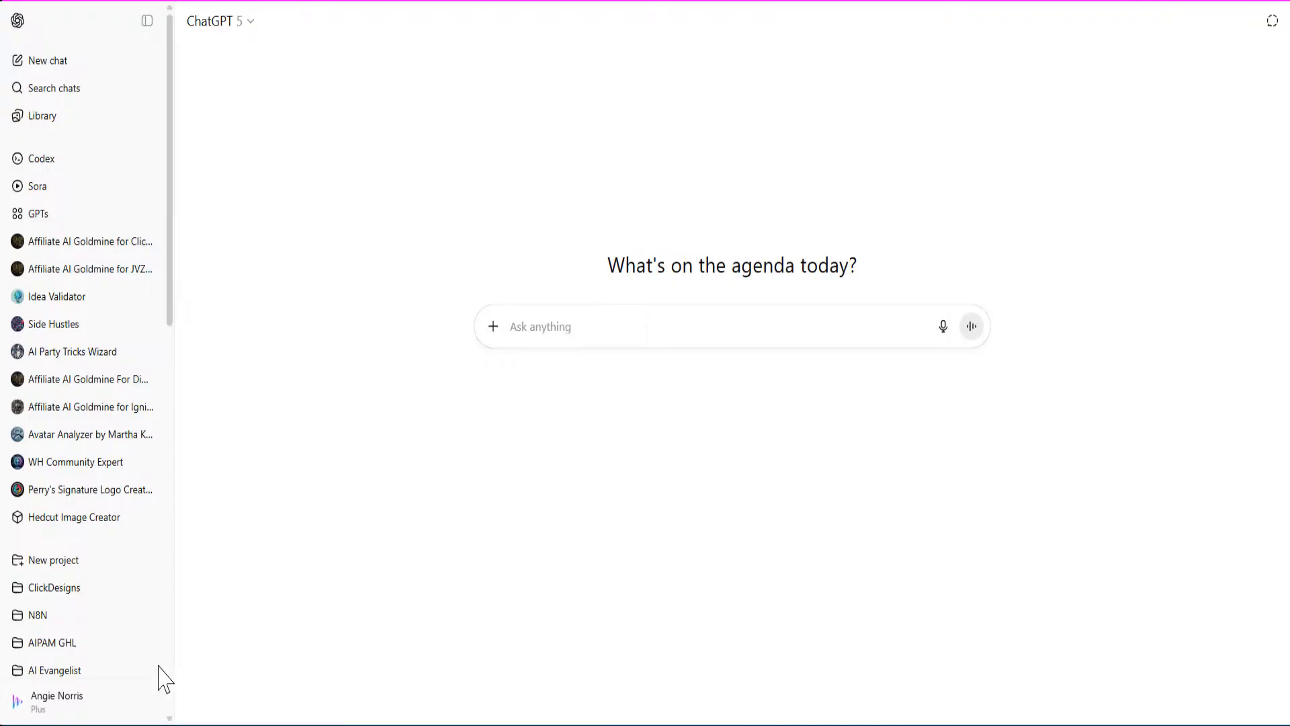
click(70, 707)
click(47, 599)
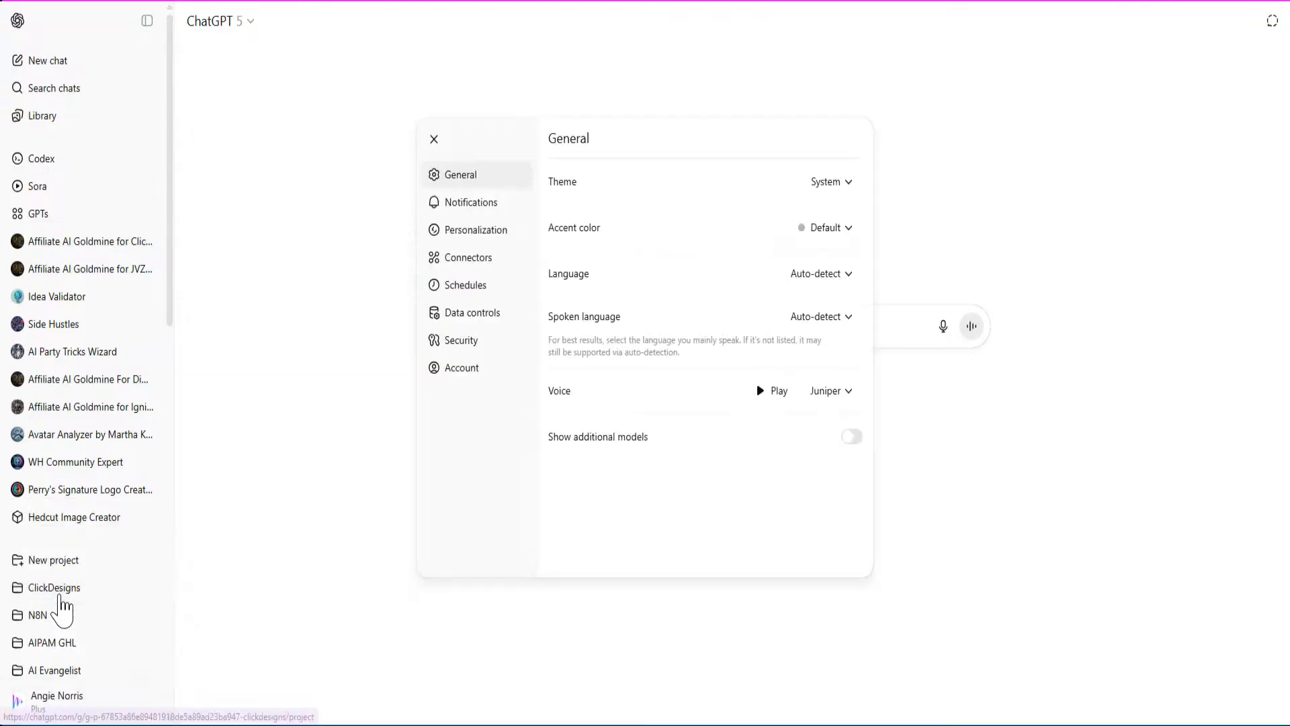
click(471, 235)
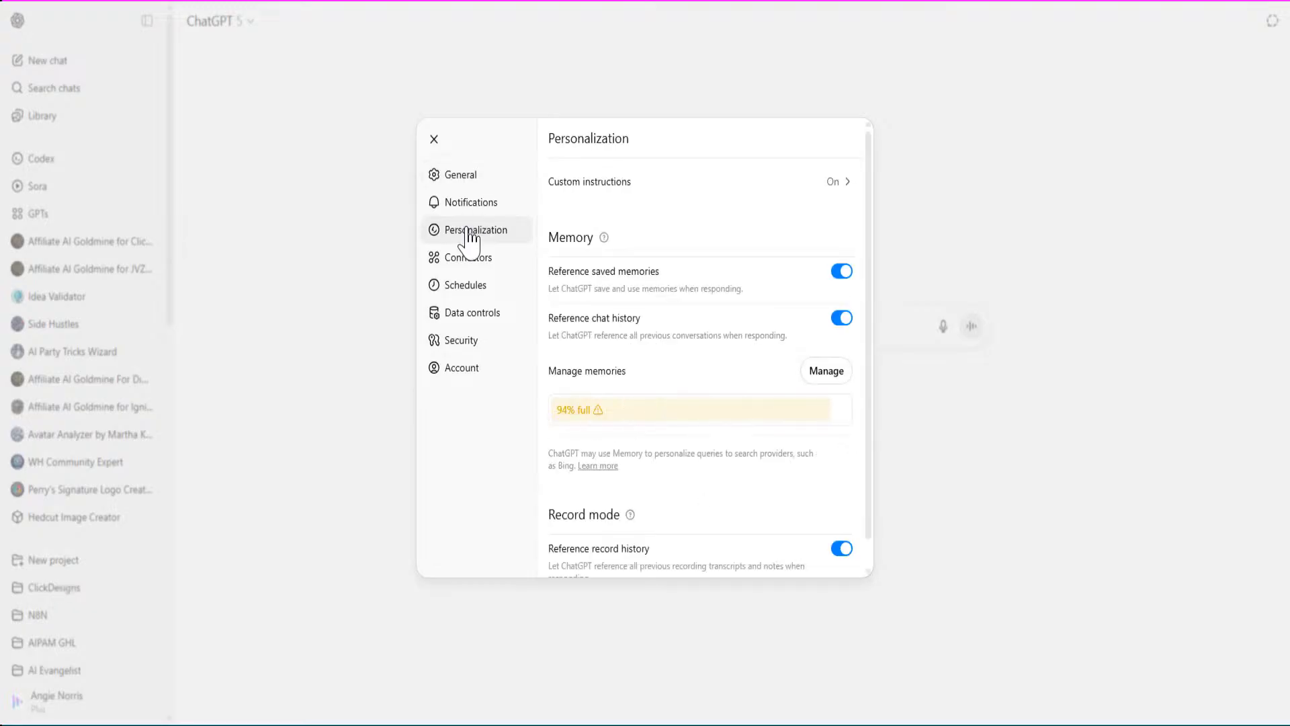
Open the custom instructions and review the Writing Style and Tone section.
click(841, 193)
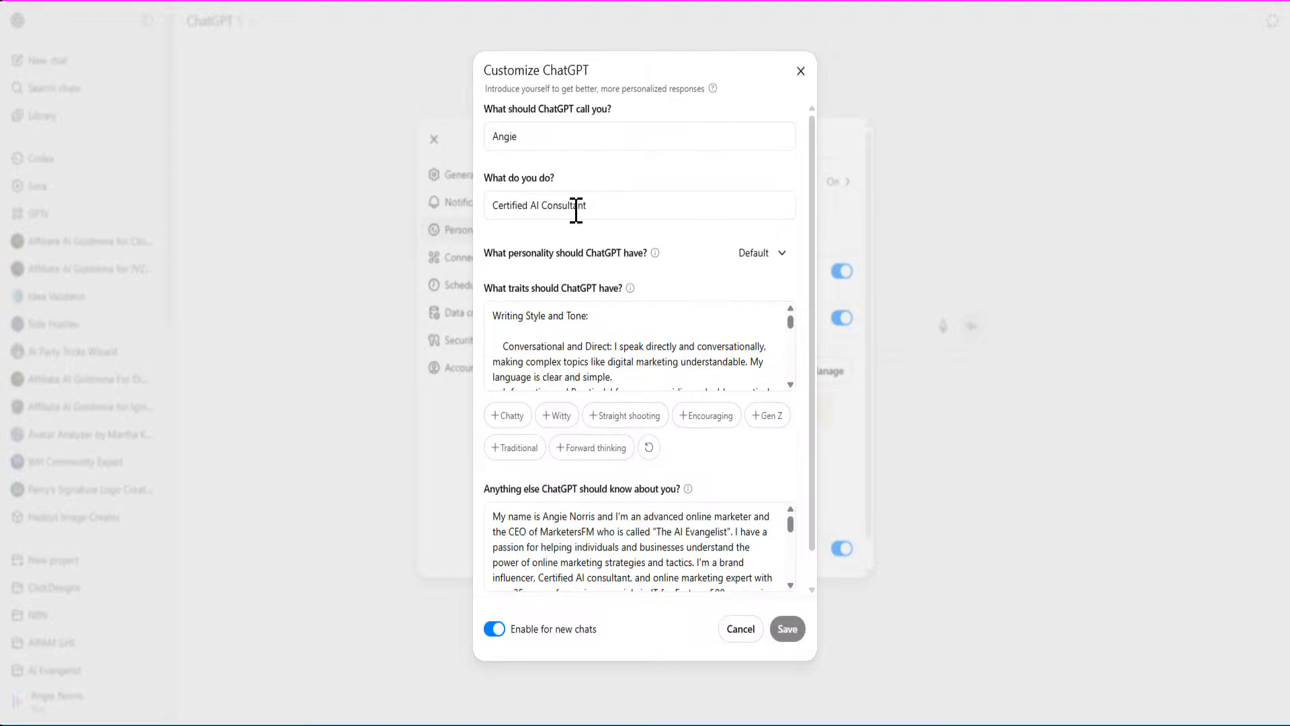
scroll(572, 378, down, 3)
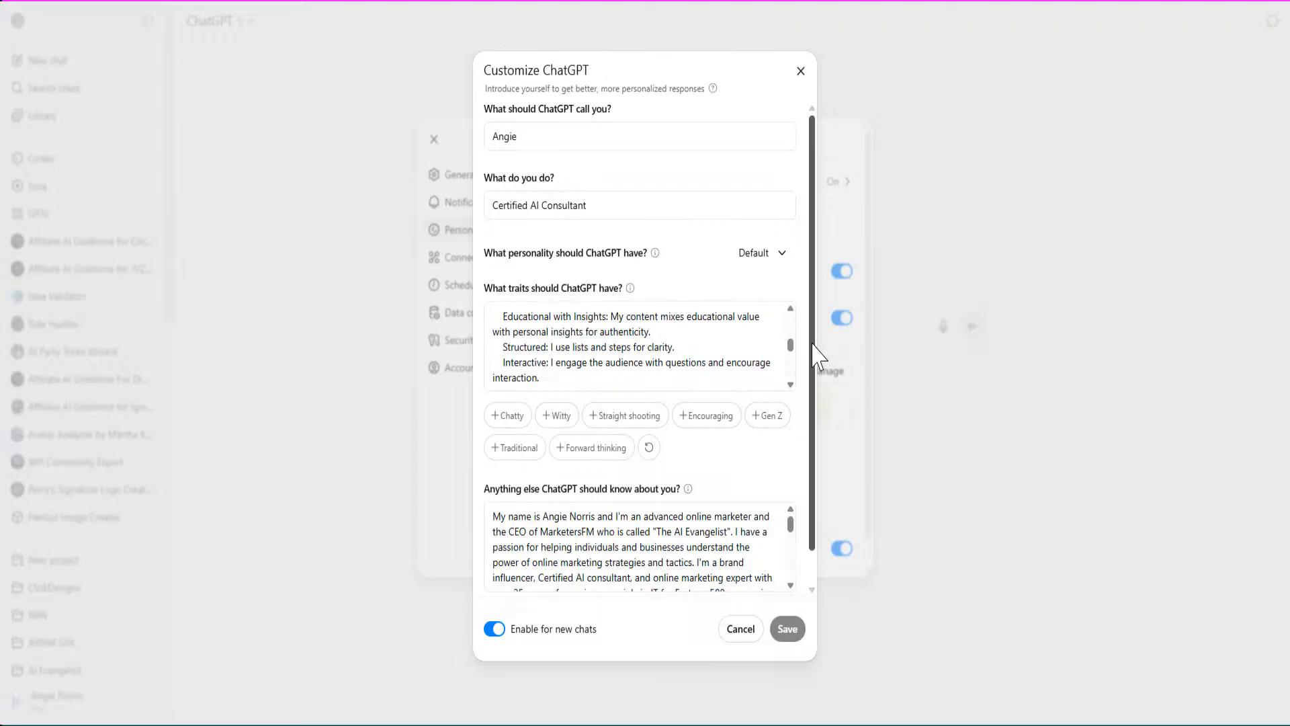
drag(792, 348, 795, 315)
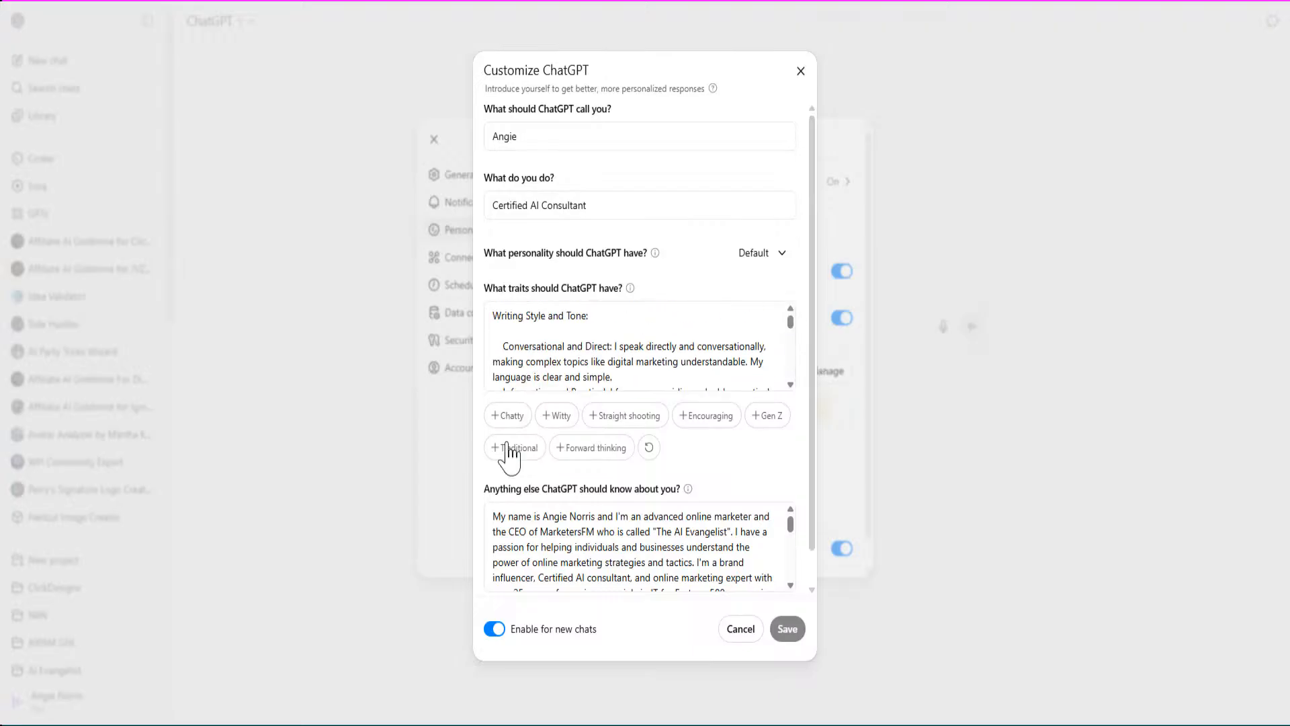
drag(493, 316, 612, 334)
scroll(608, 340, down, 10)
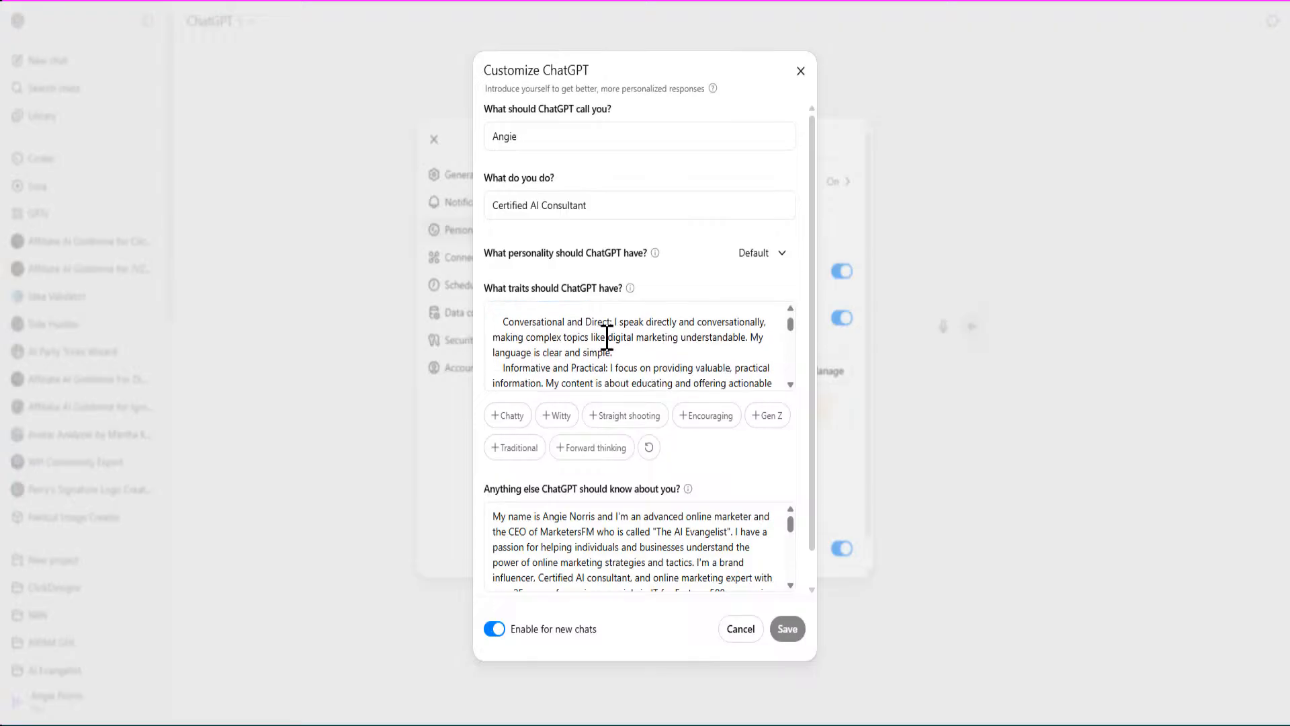
scroll(514, 332, down, 8)
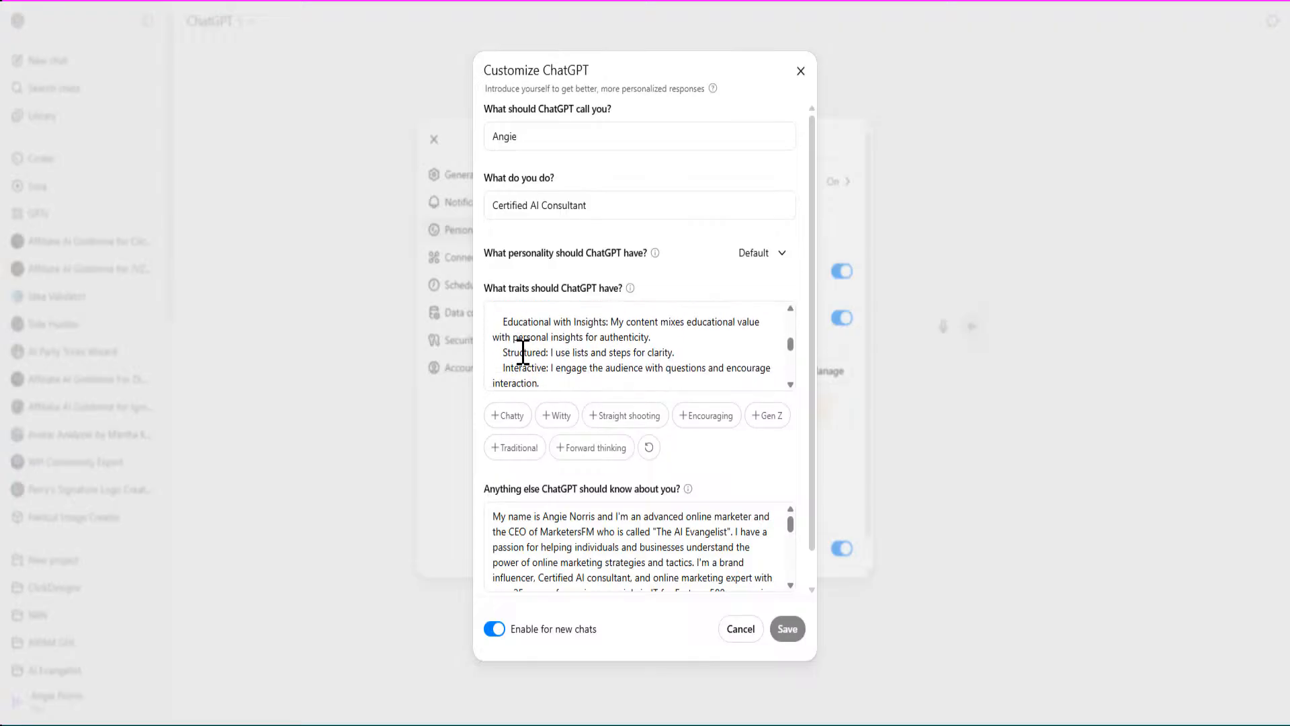
scroll(552, 350, down, 6)
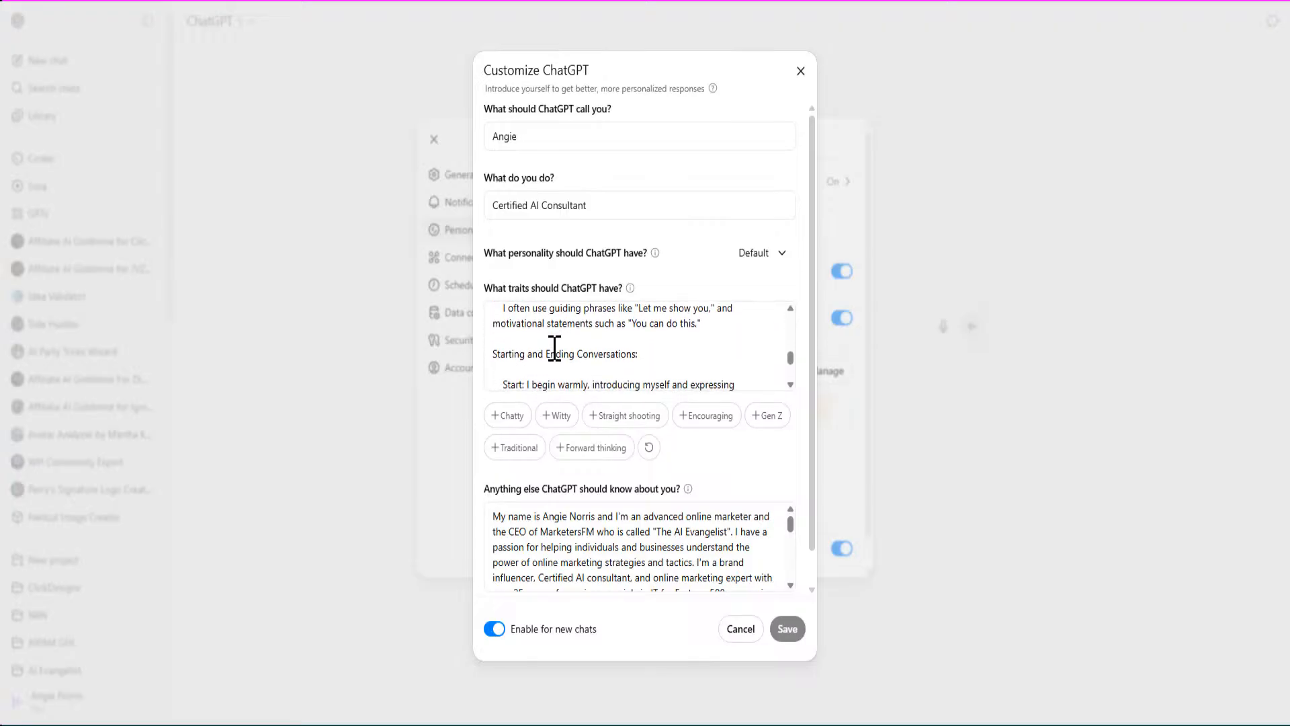
scroll(555, 347, down, 5)
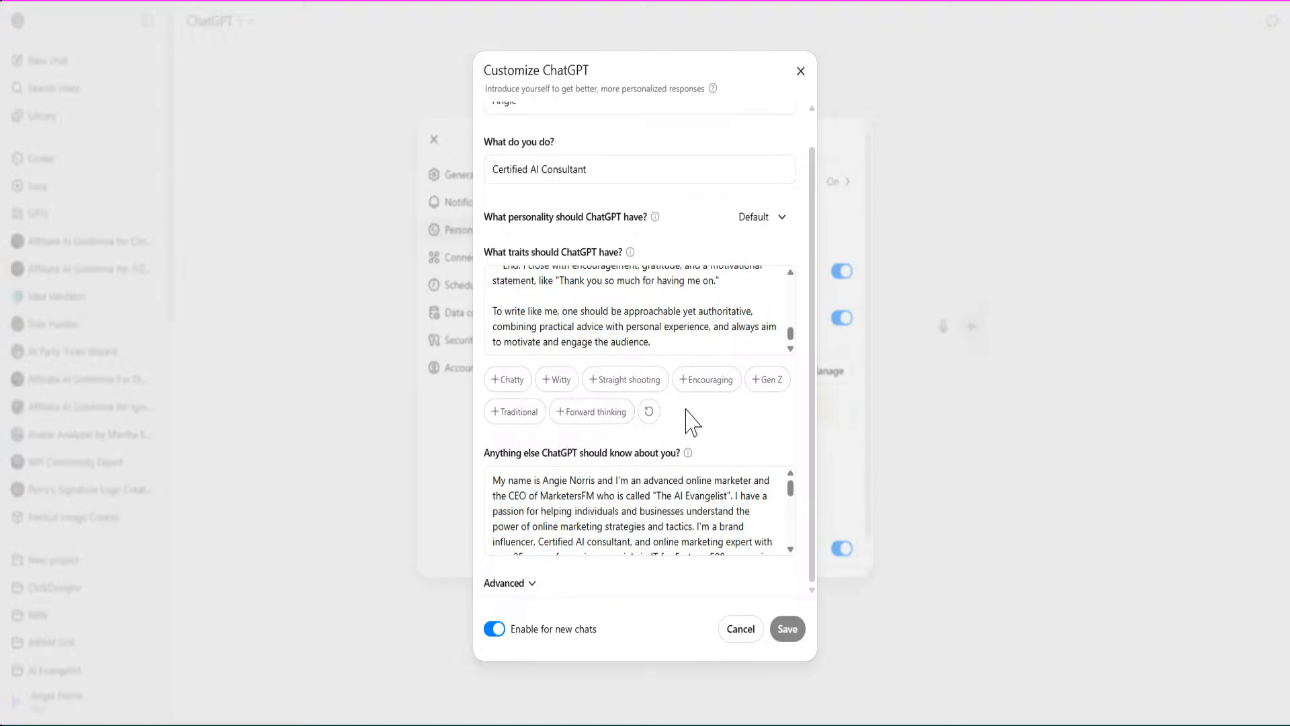
Add the Forward thinking, Encouraging and Chatty traits and save the custom instructions.
click(609, 412)
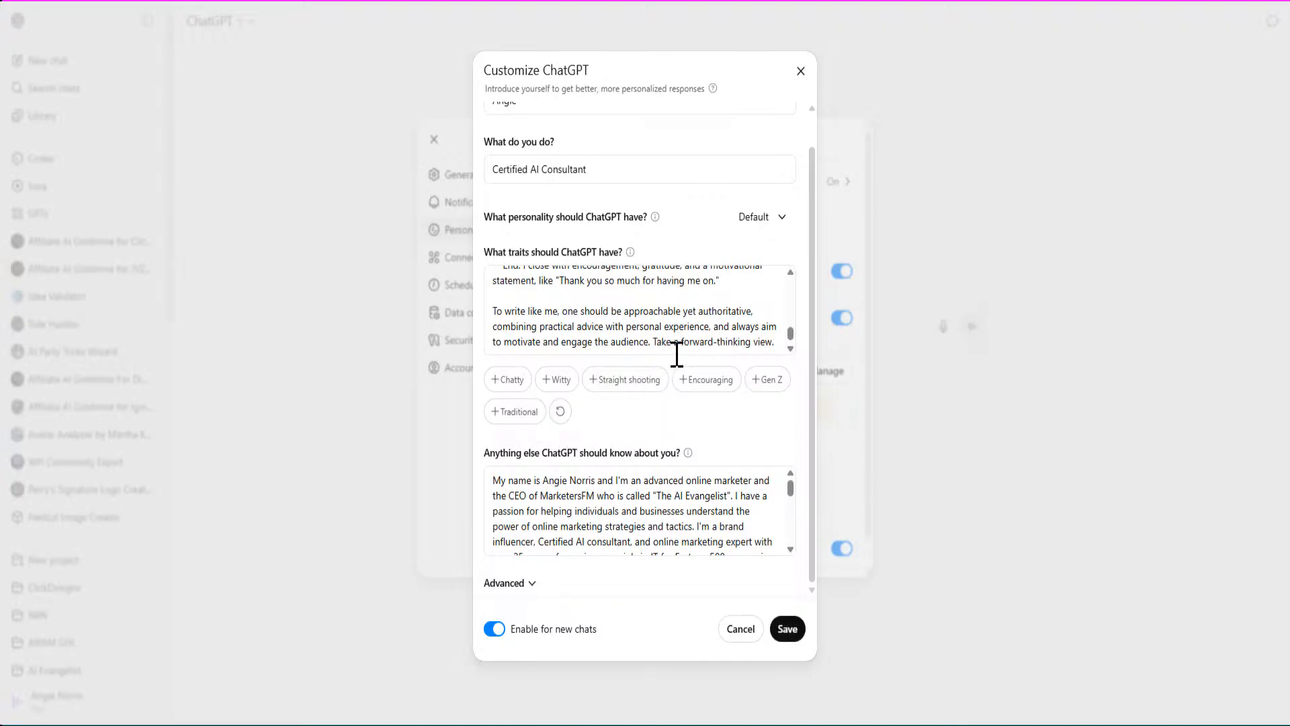
click(716, 385)
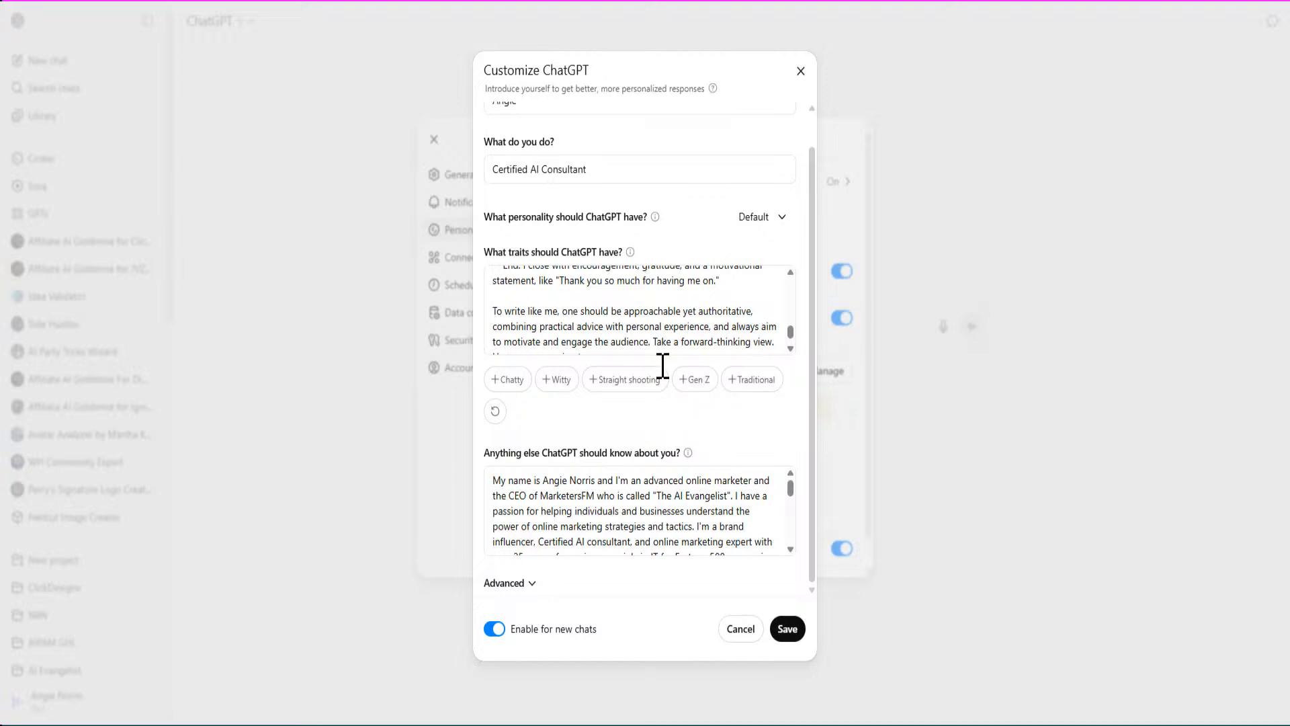
click(509, 382)
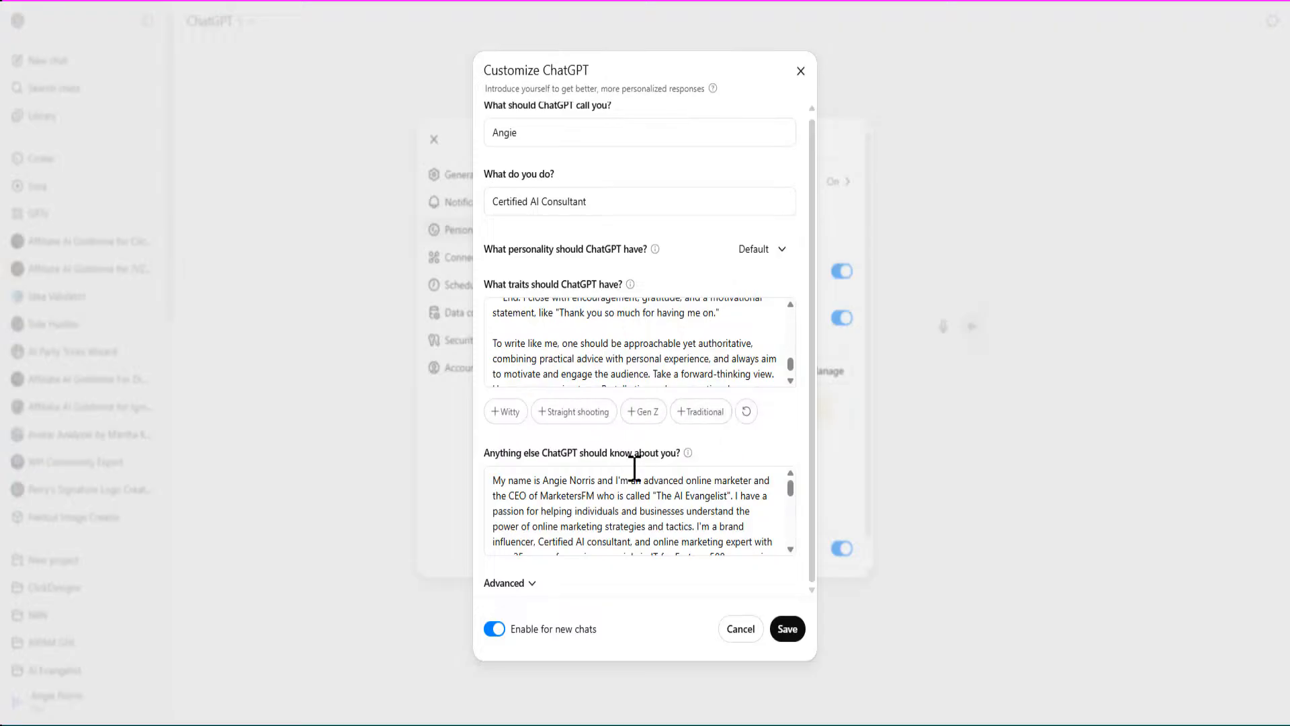
scroll(635, 477, down, 5)
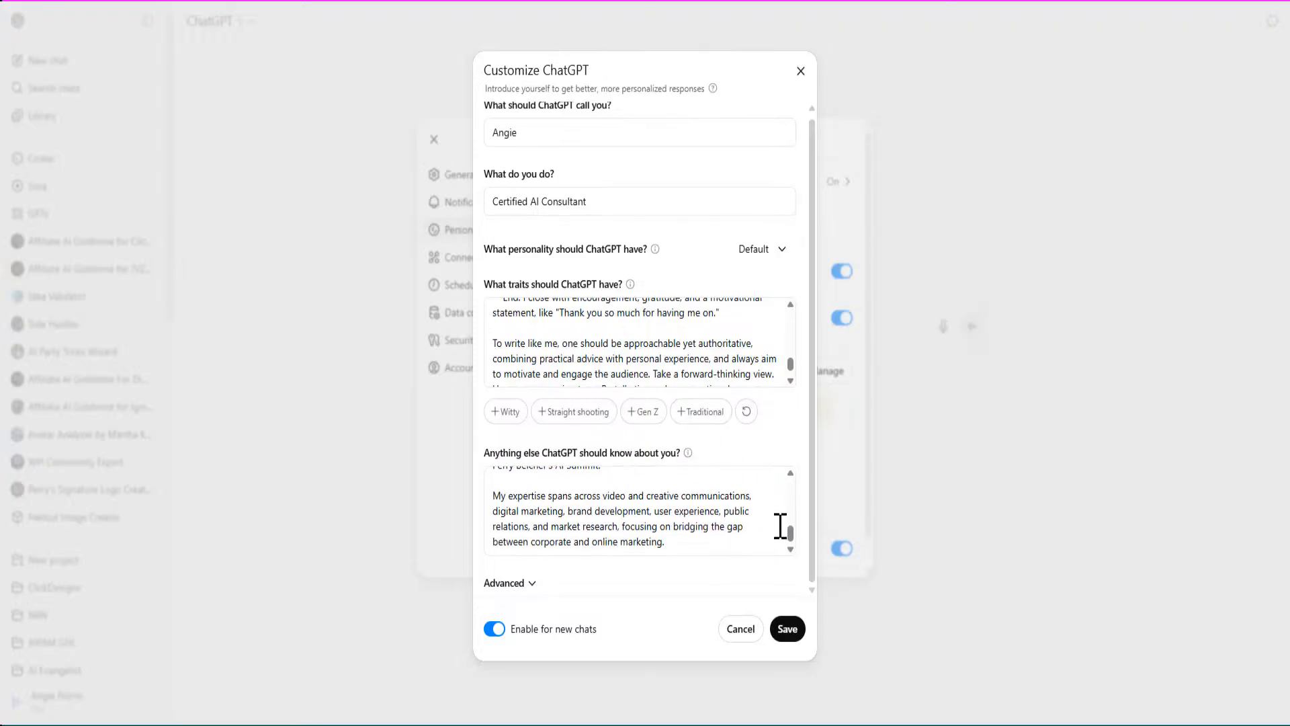
scroll(570, 512, up, 6)
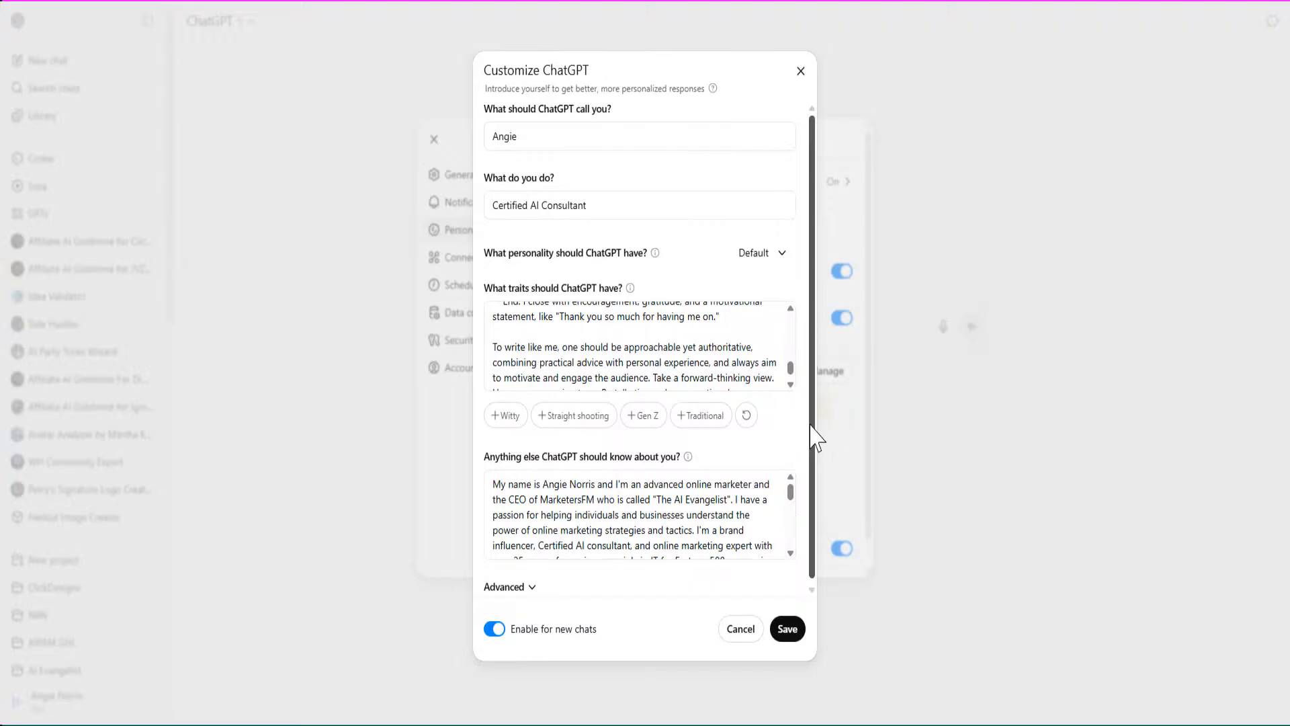
scroll(818, 457, down, 1)
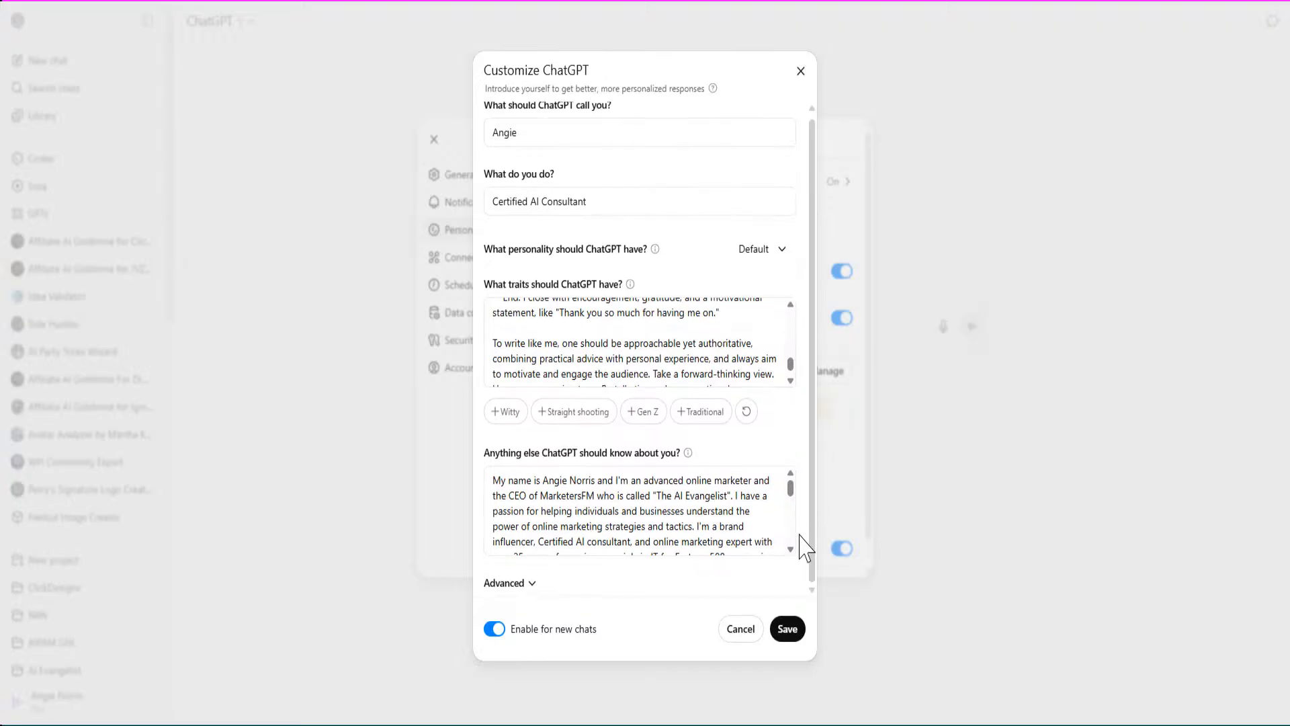
click(784, 628)
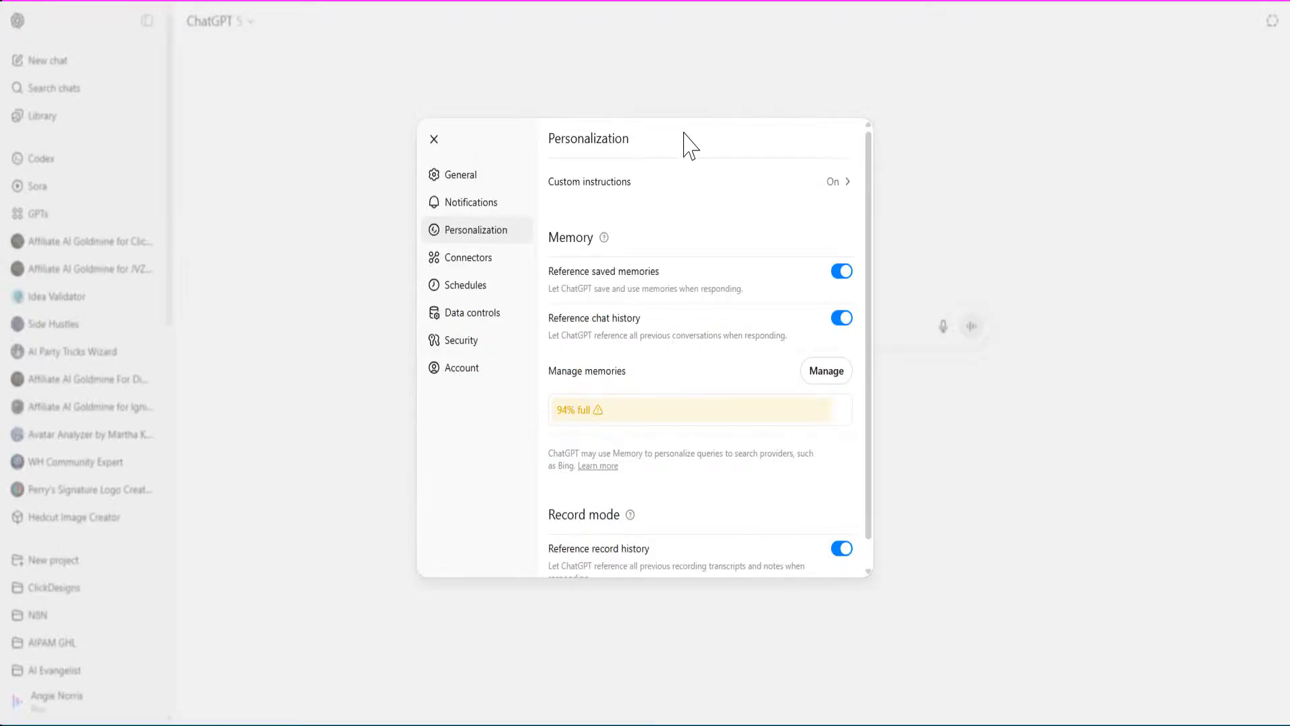
Close the ChatGPT Settings dialog.
click(434, 140)
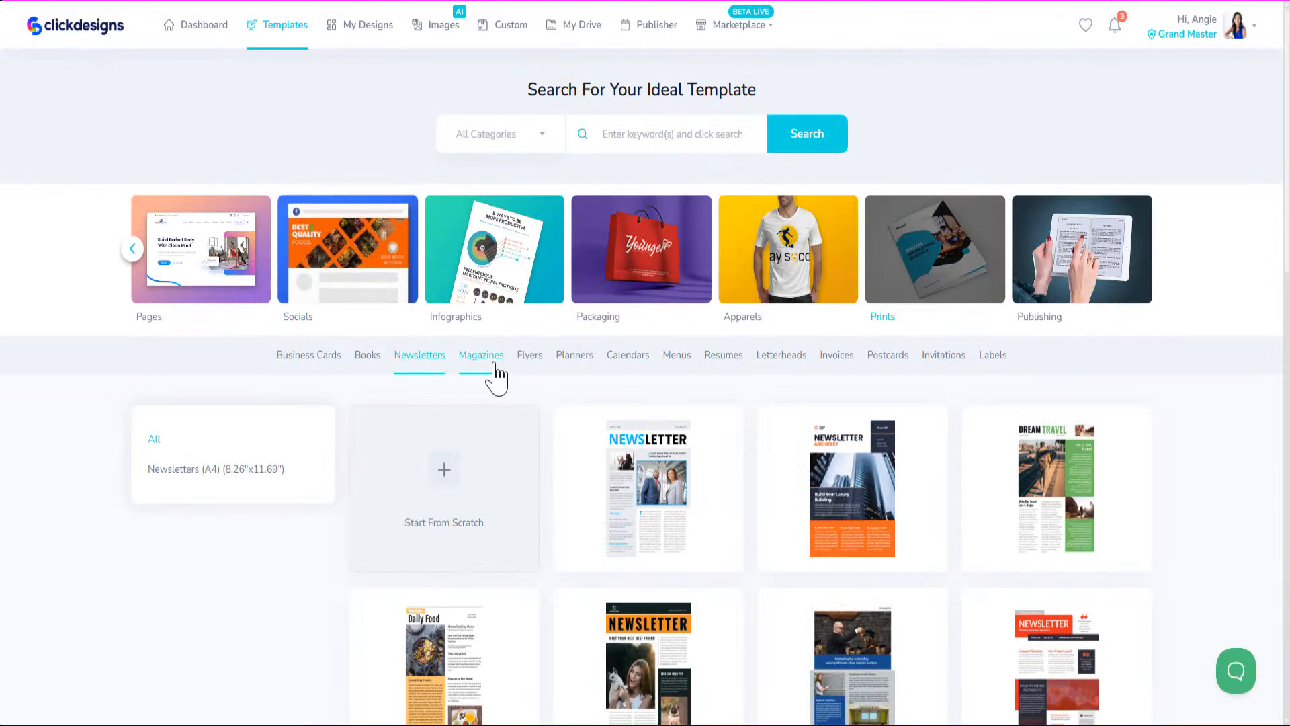
Show the Flyers templates and scroll through the available designs.
click(538, 360)
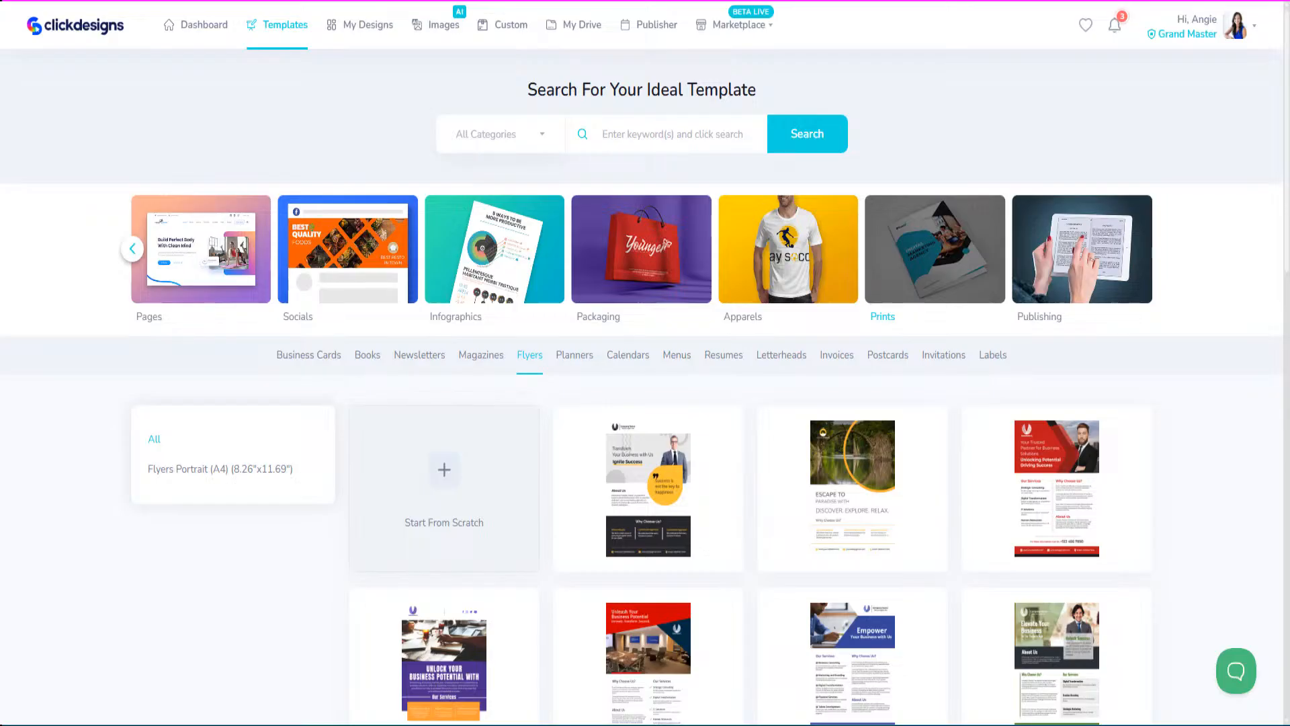
mouse_move(705, 451)
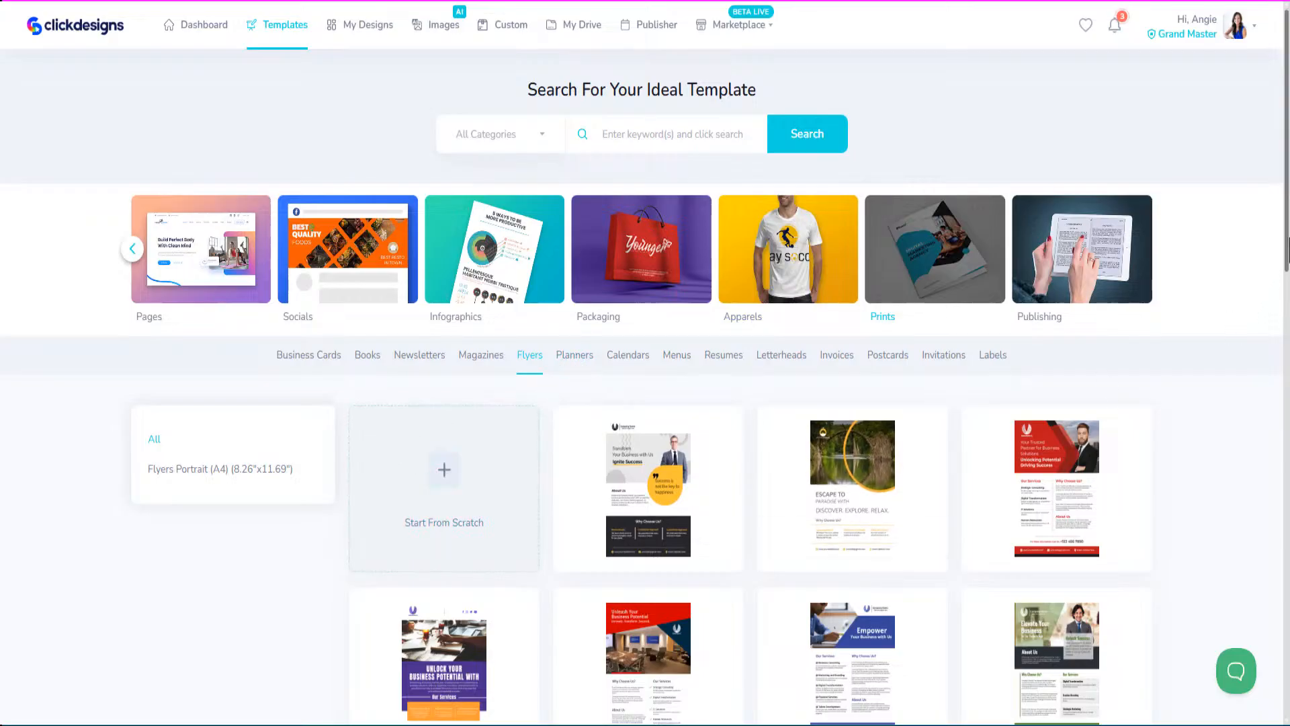
scroll(1285, 248, down, 4)
scroll(645, 376, down, 3)
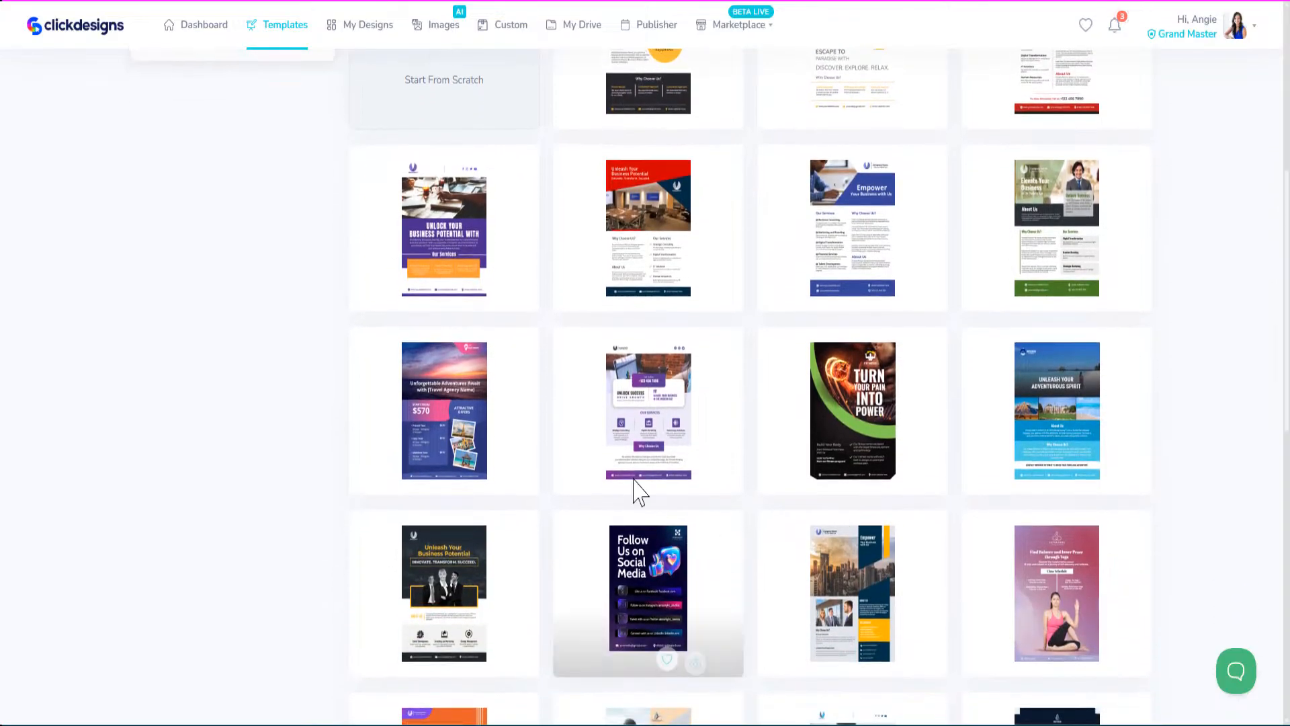
mouse_move(457, 430)
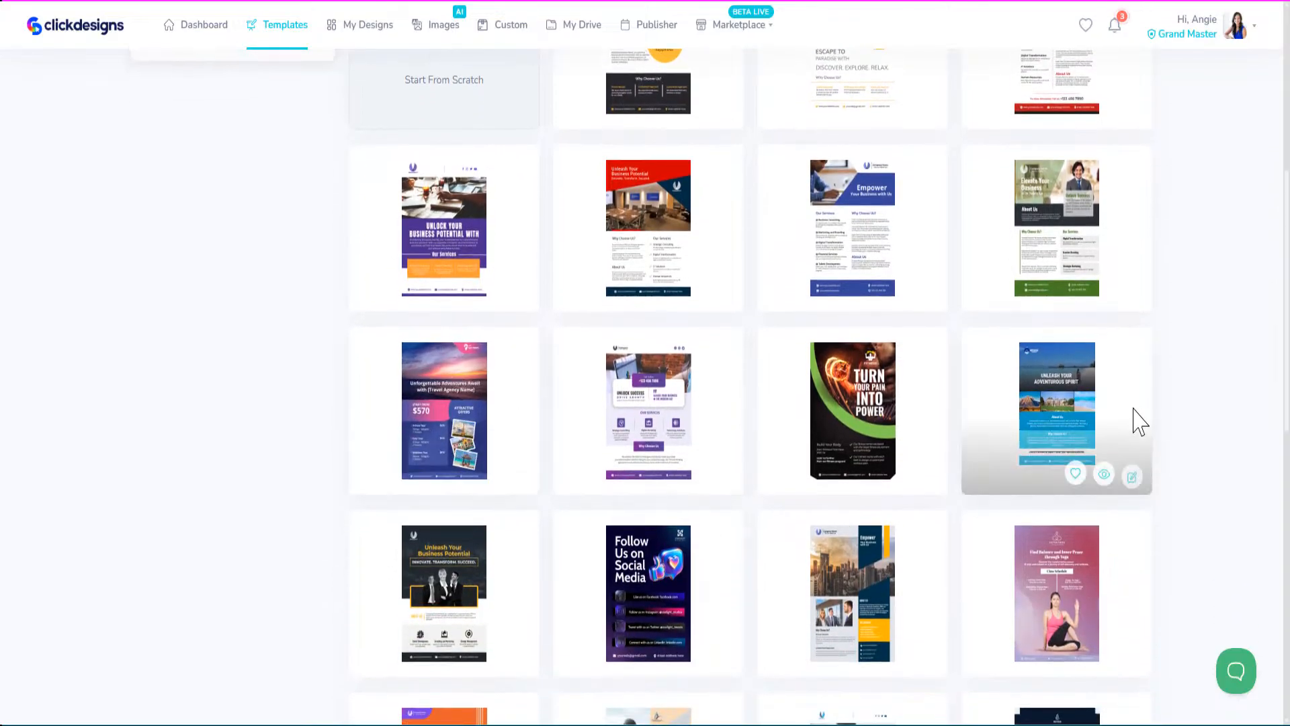
scroll(1288, 376, down, 2)
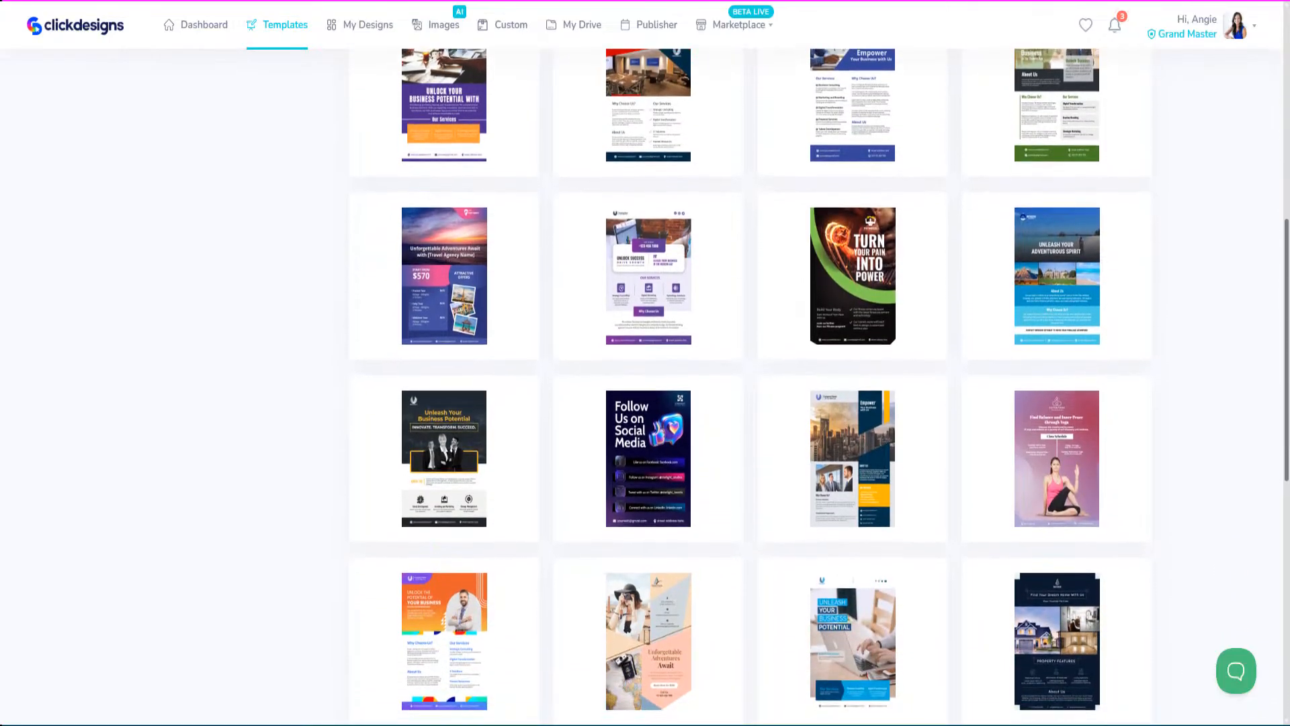
scroll(1288, 376, down, 2)
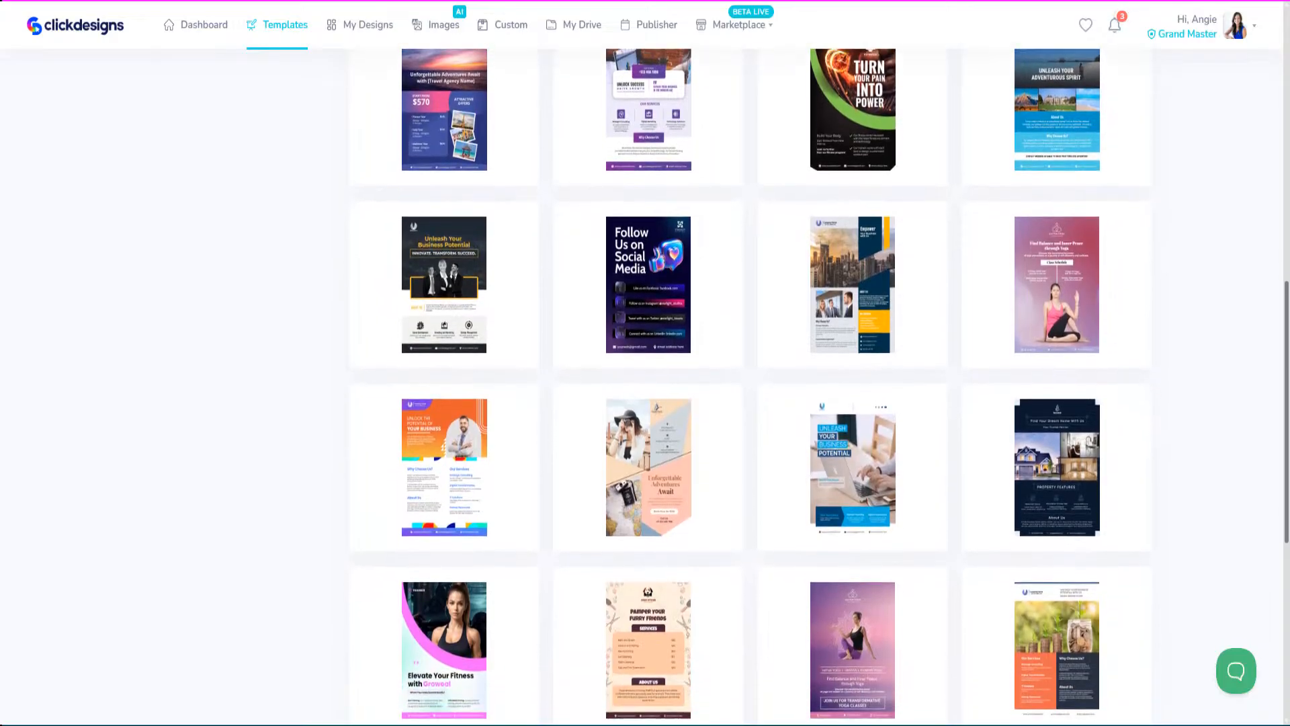
scroll(750, 376, down, 3)
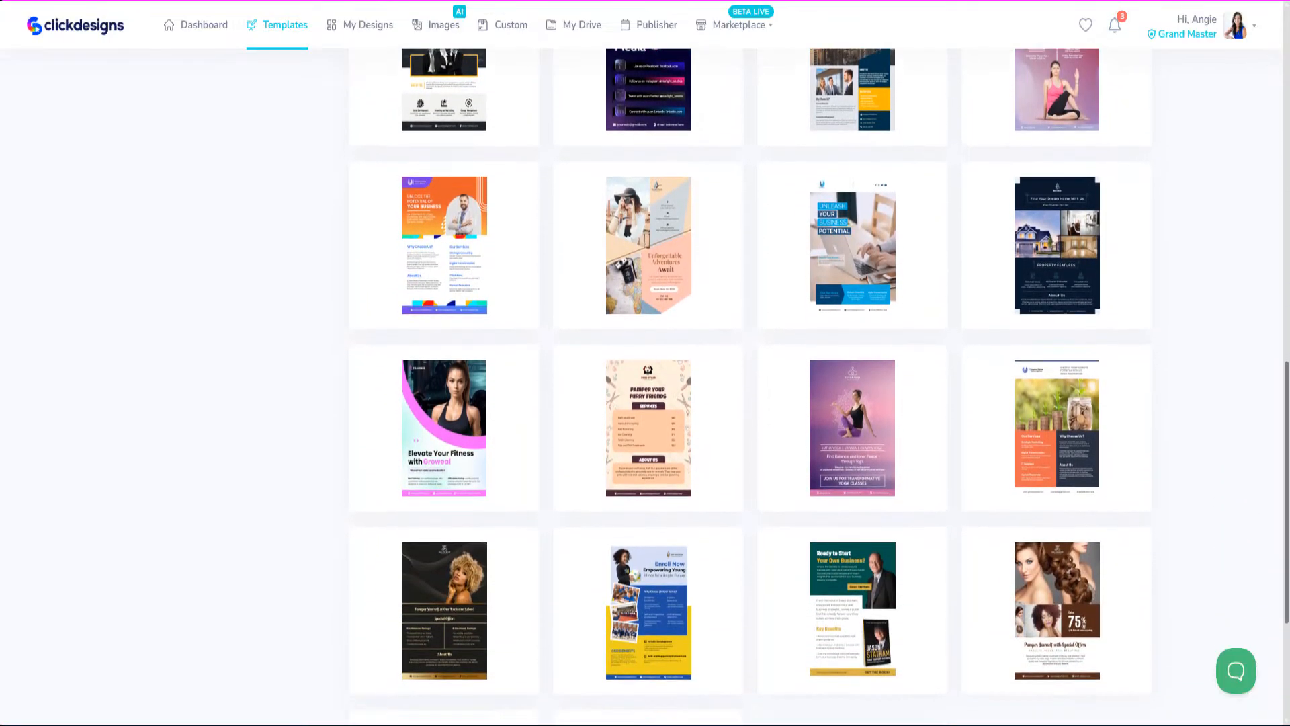
scroll(1264, 433, up, 7)
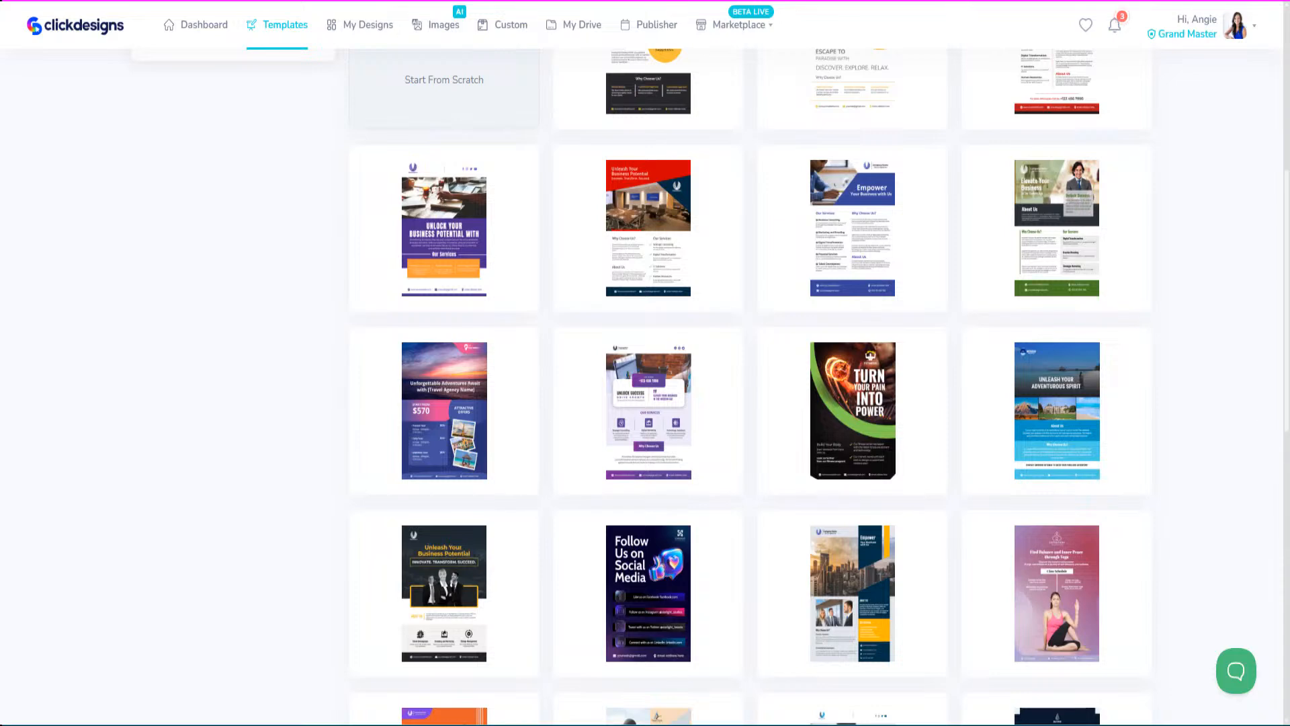
scroll(750, 387, down, 5)
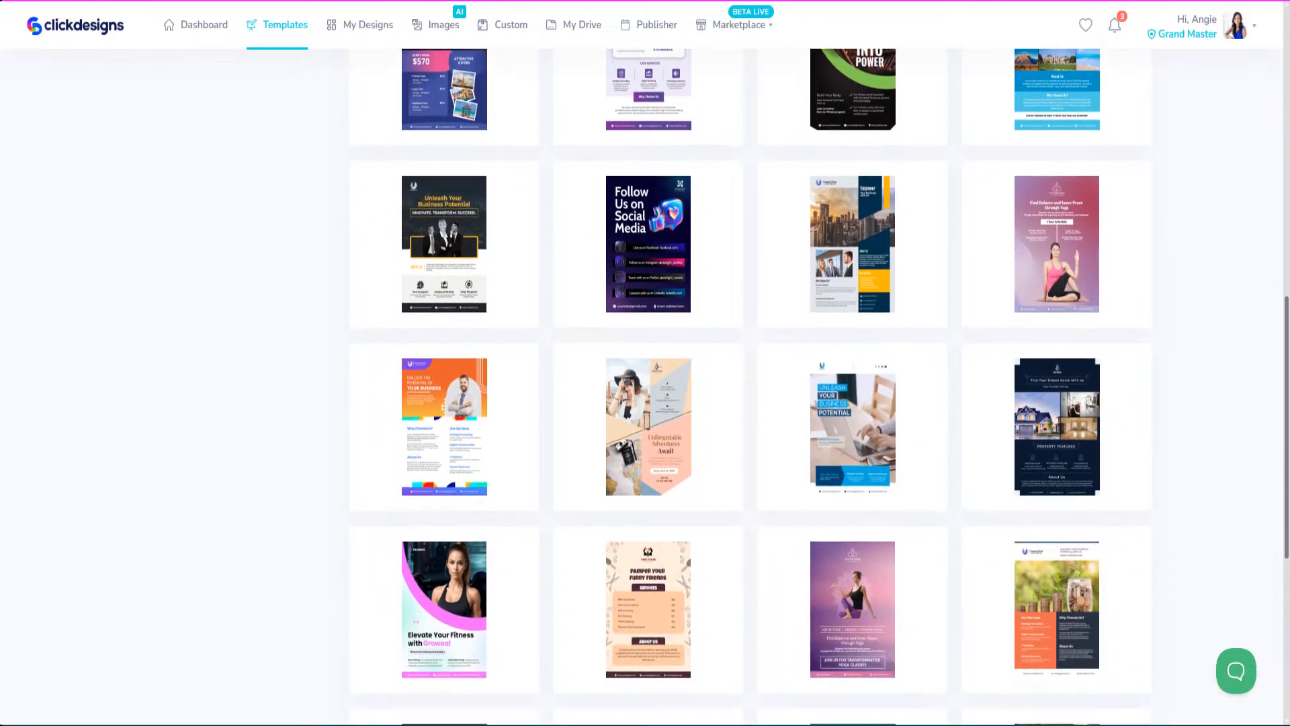
scroll(769, 337, down, 6)
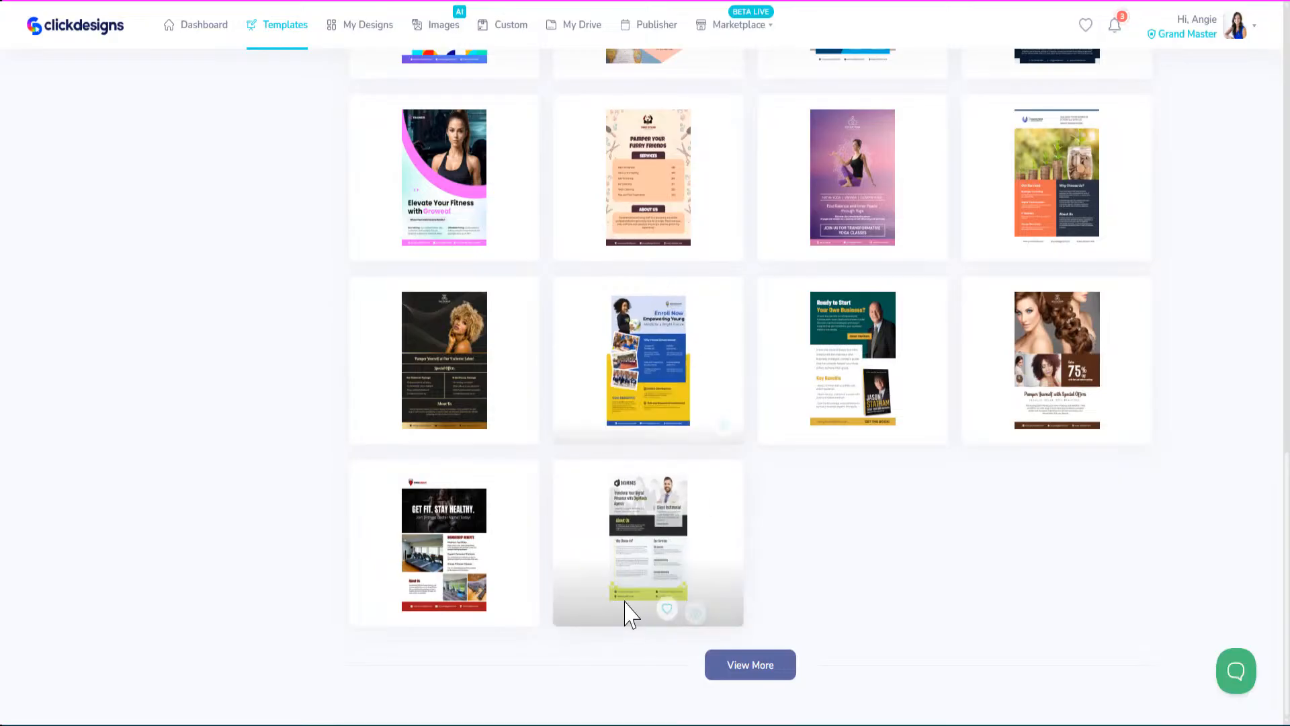
Load more flyer templates and scroll to find the Holiday Packages travel design.
click(736, 672)
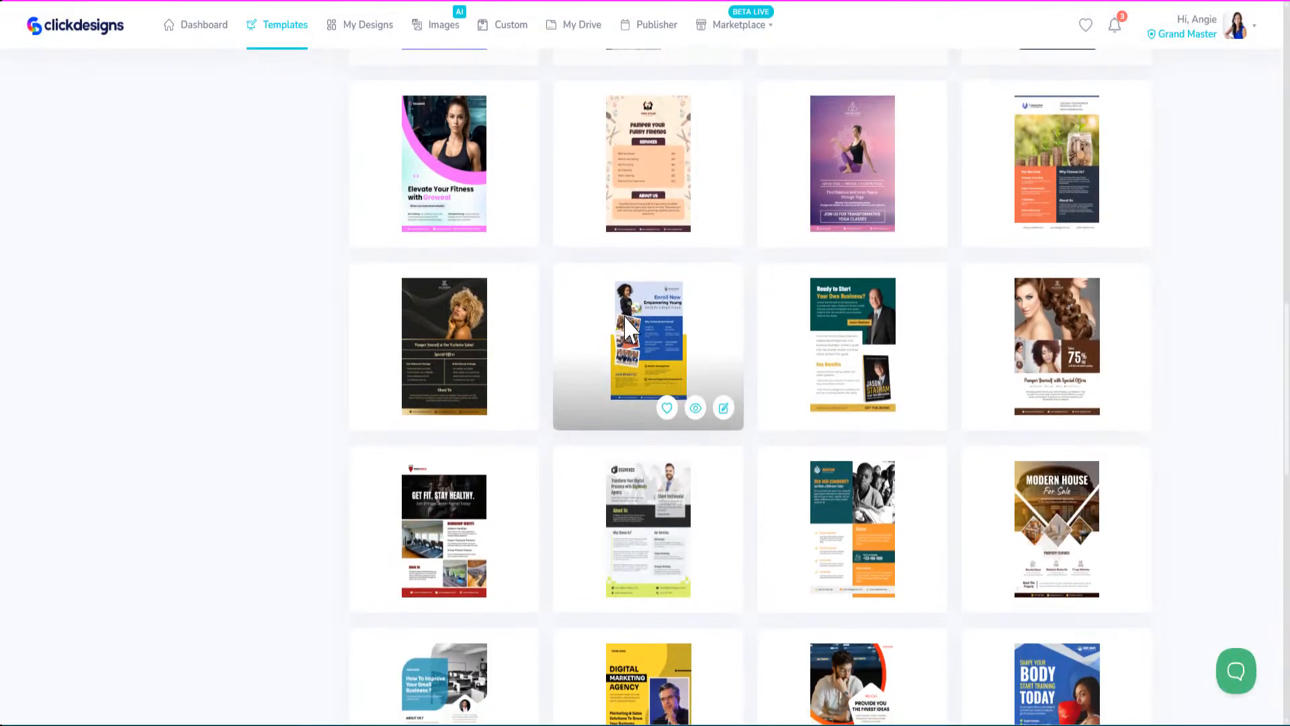
scroll(635, 390, down, 3)
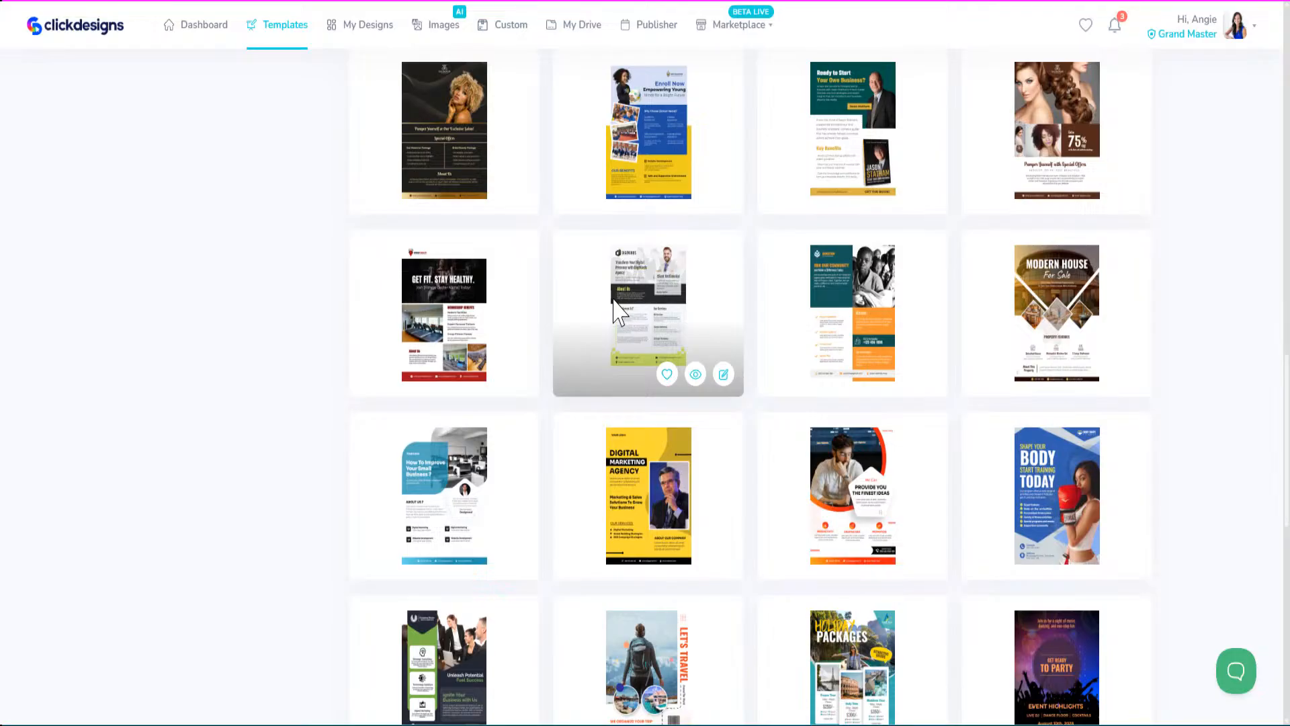
scroll(617, 313, down, 5)
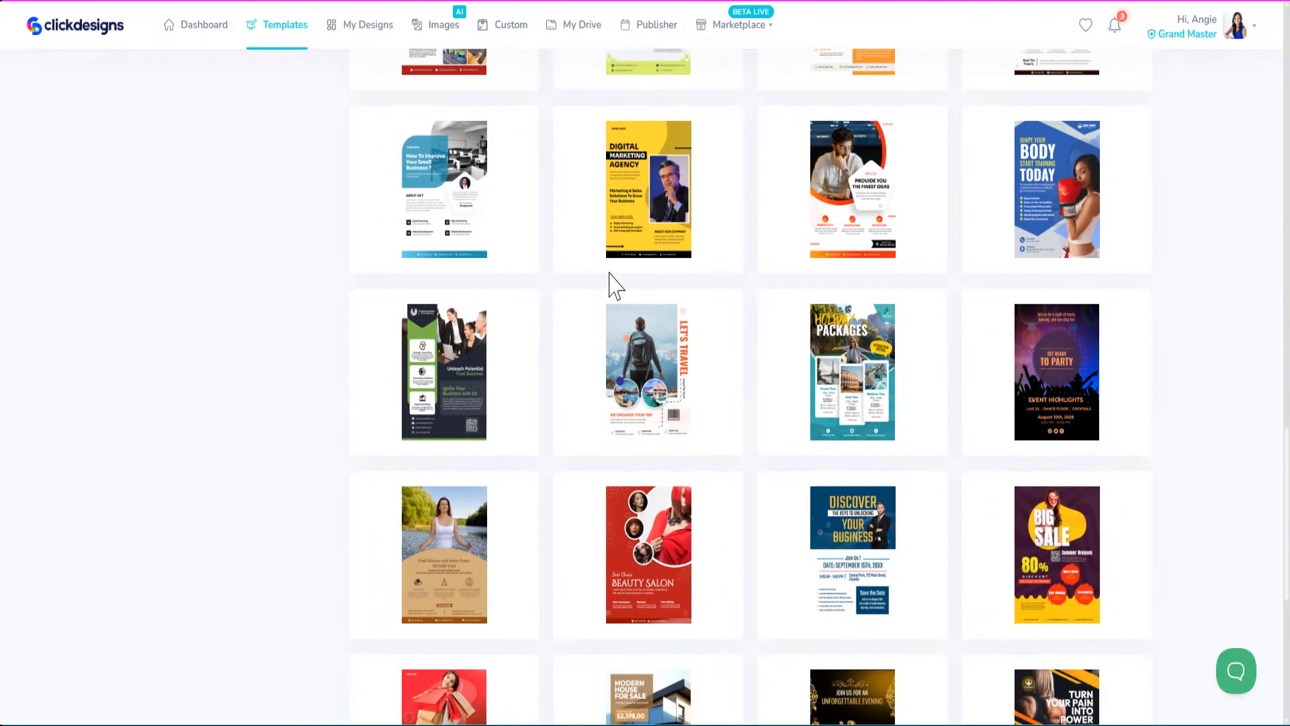
mouse_move(606, 270)
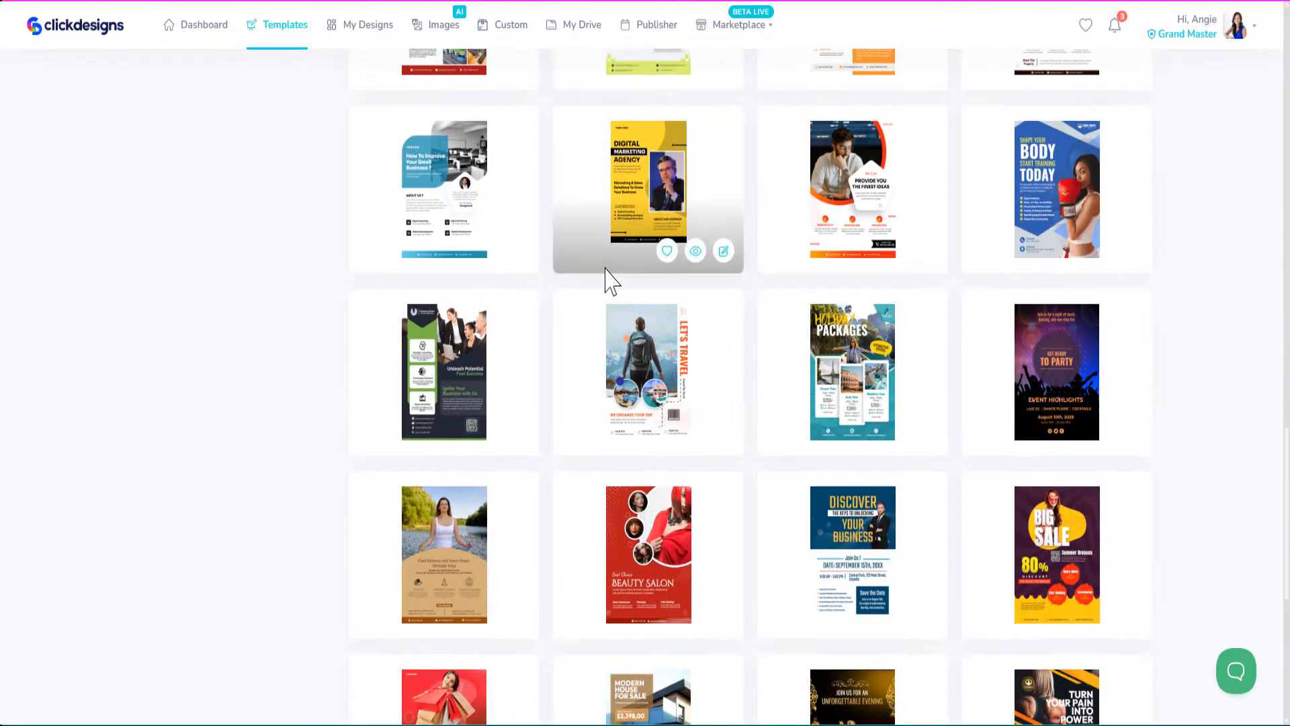
scroll(597, 284, down, 3)
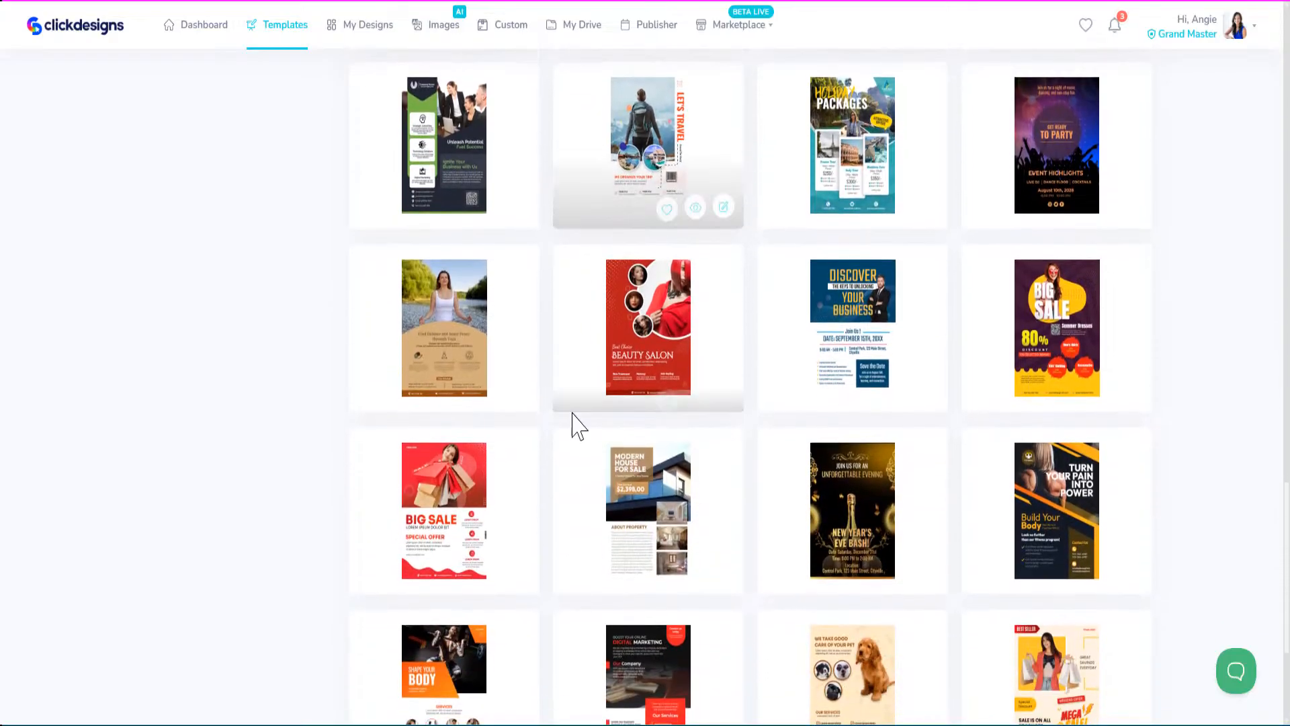
scroll(547, 423, down, 4)
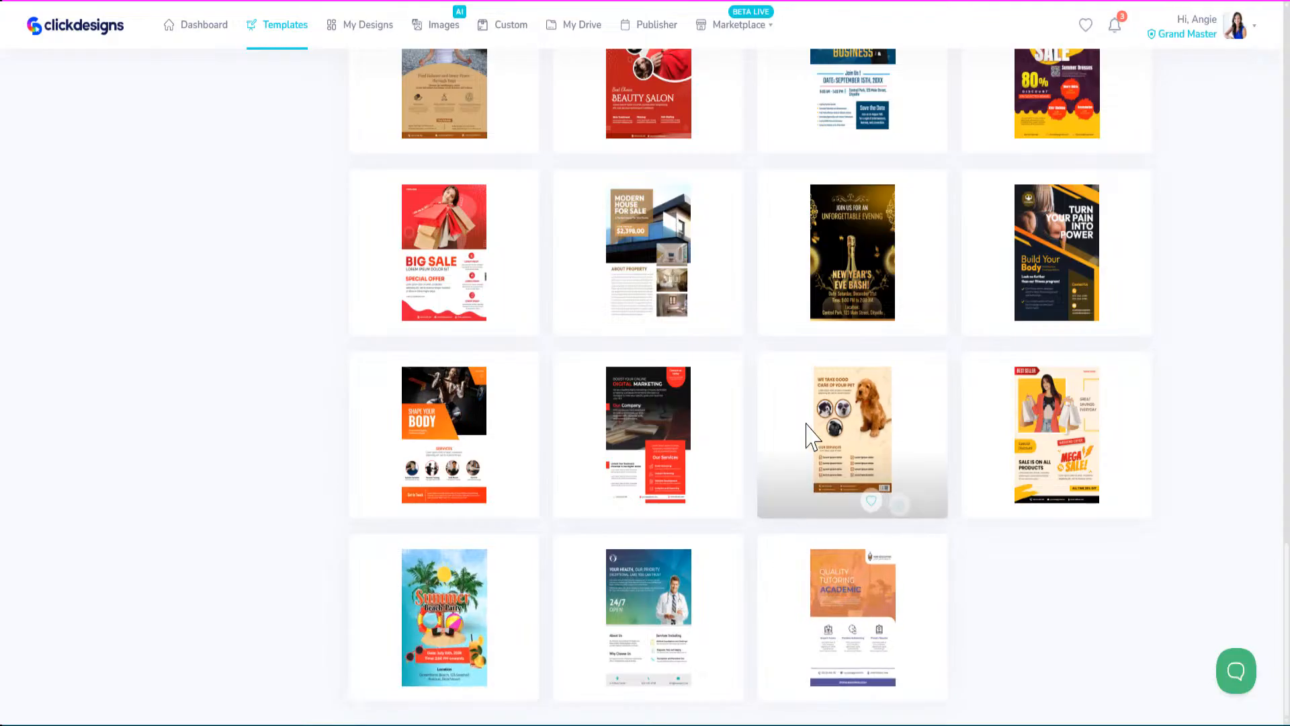
scroll(782, 417, up, 5)
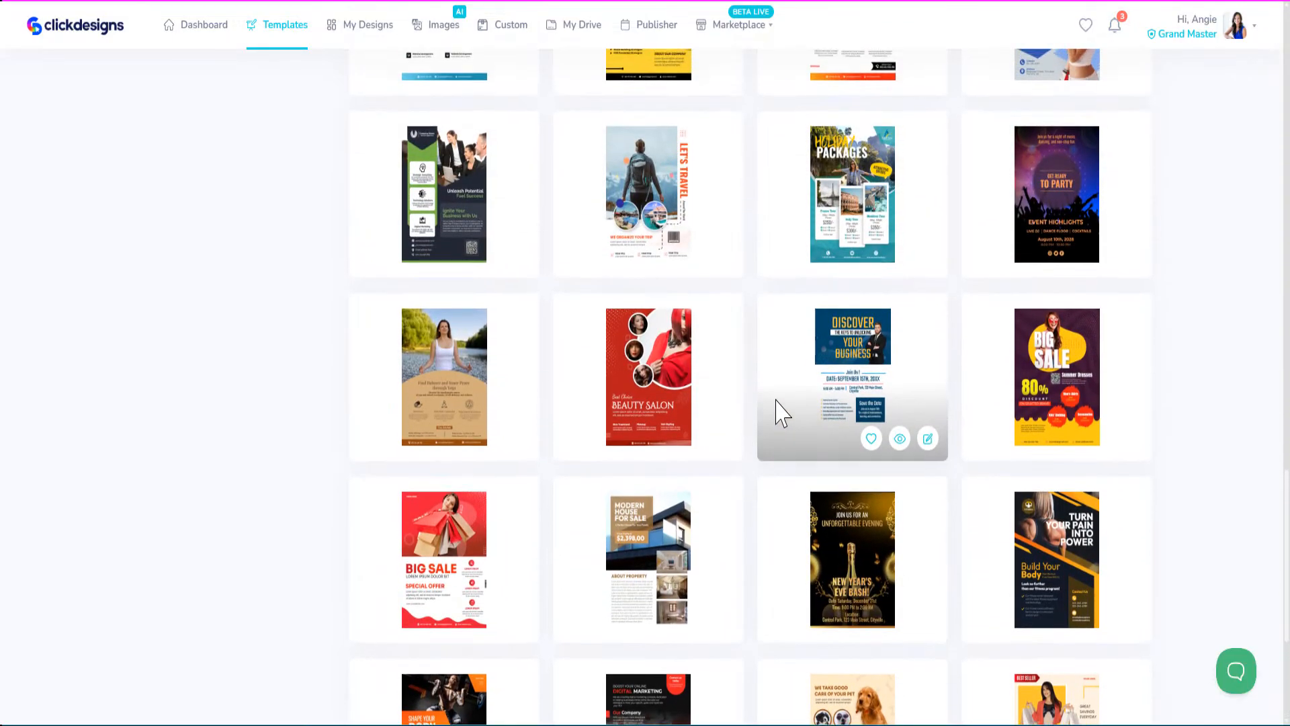
scroll(833, 316, up, 1)
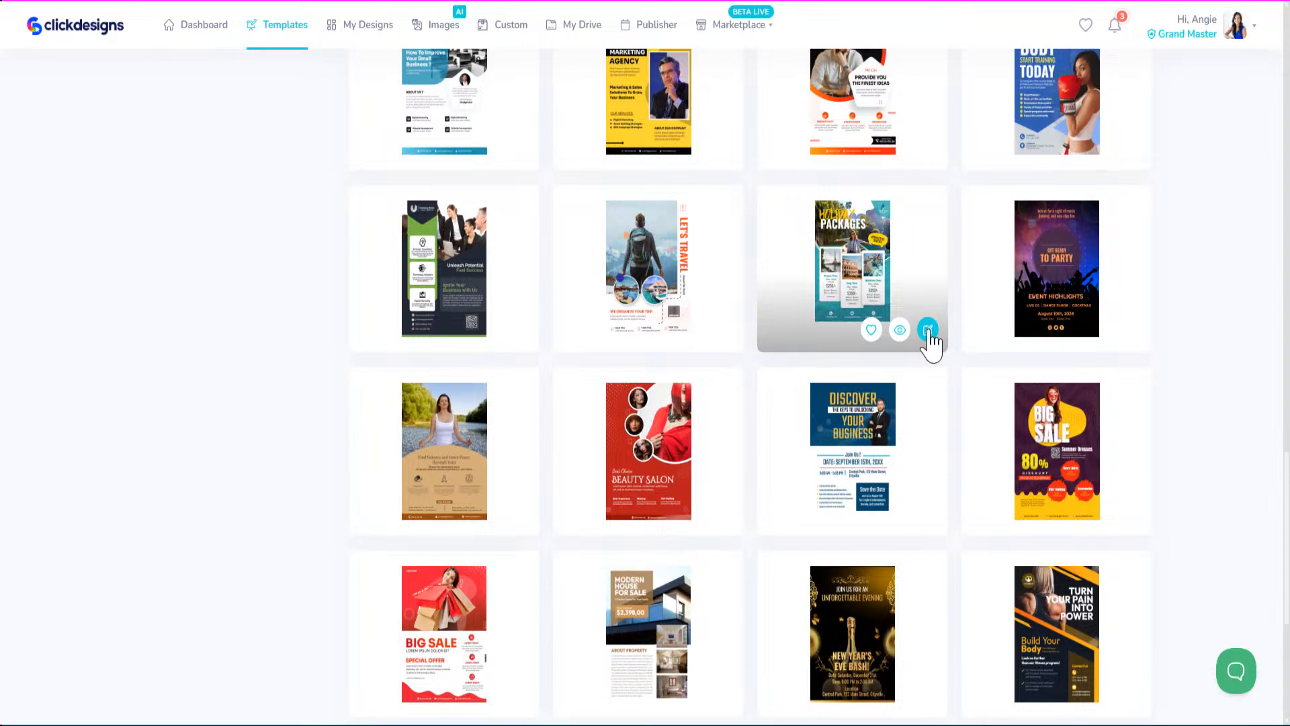
Open the Holiday Packages travel flyer in the editor and scroll to review it.
click(929, 333)
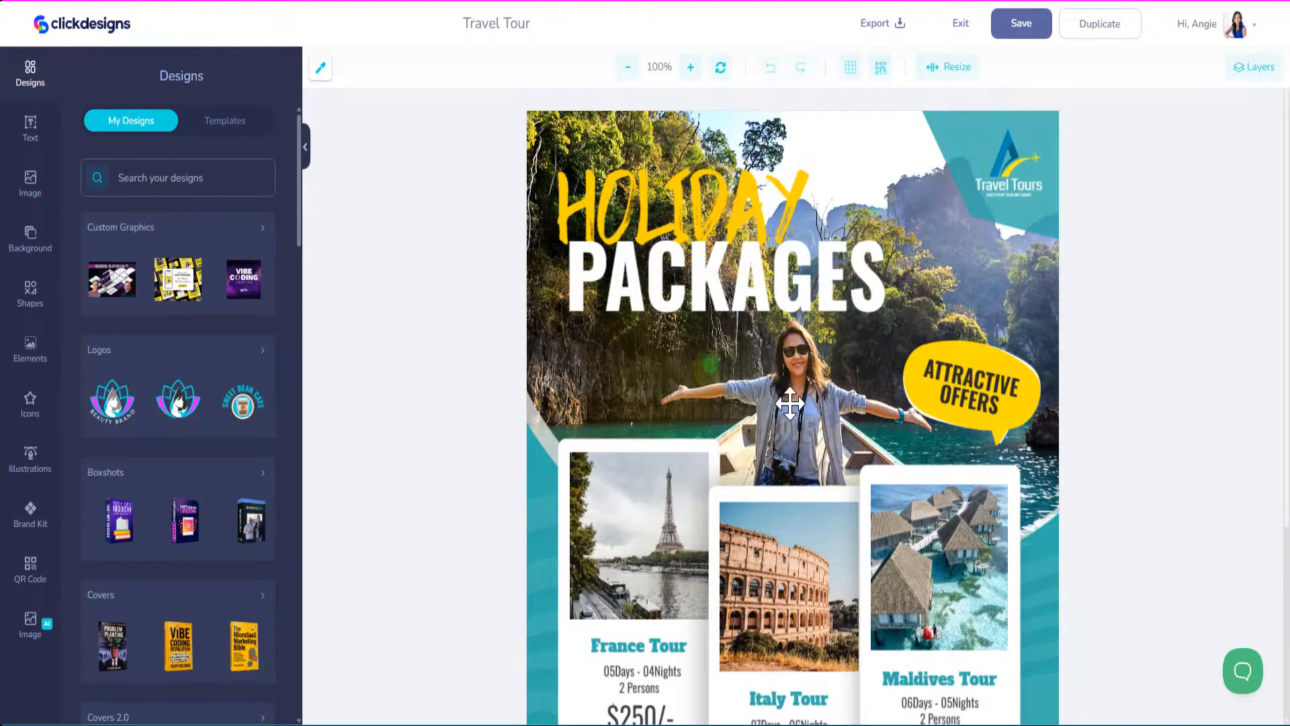
scroll(779, 396, down, 4)
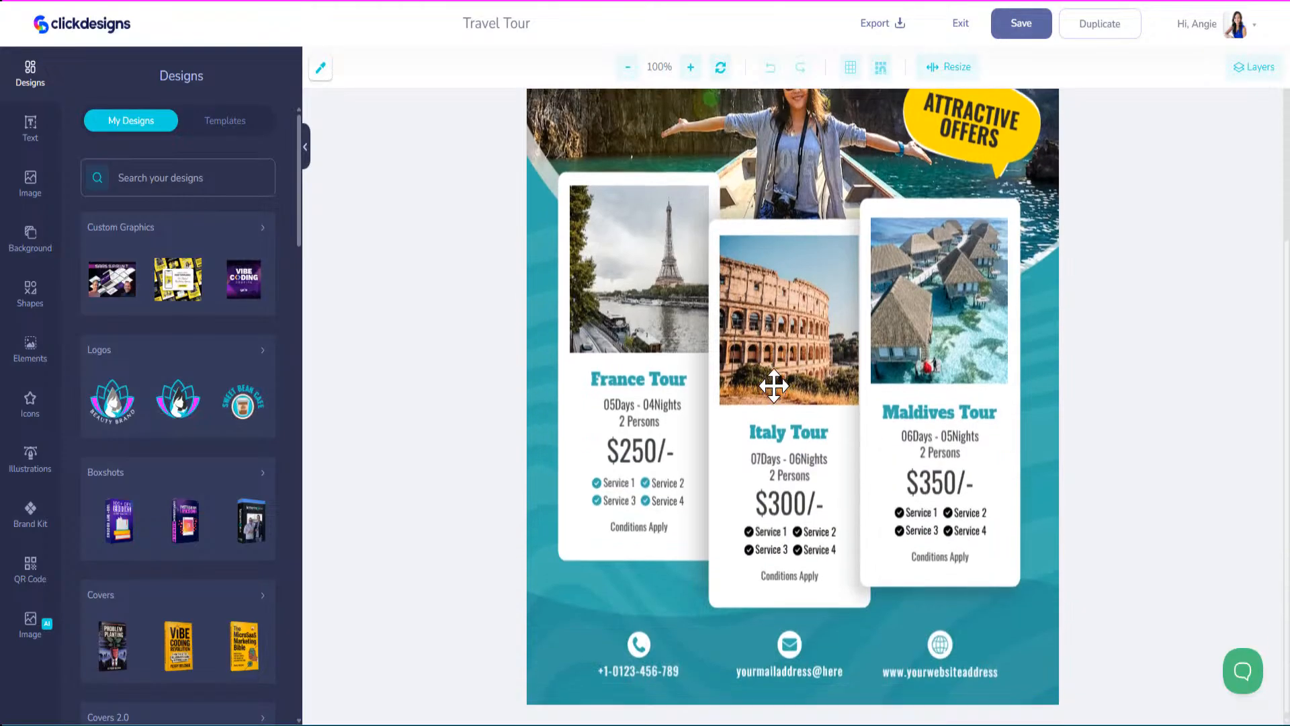
scroll(774, 385, up, 4)
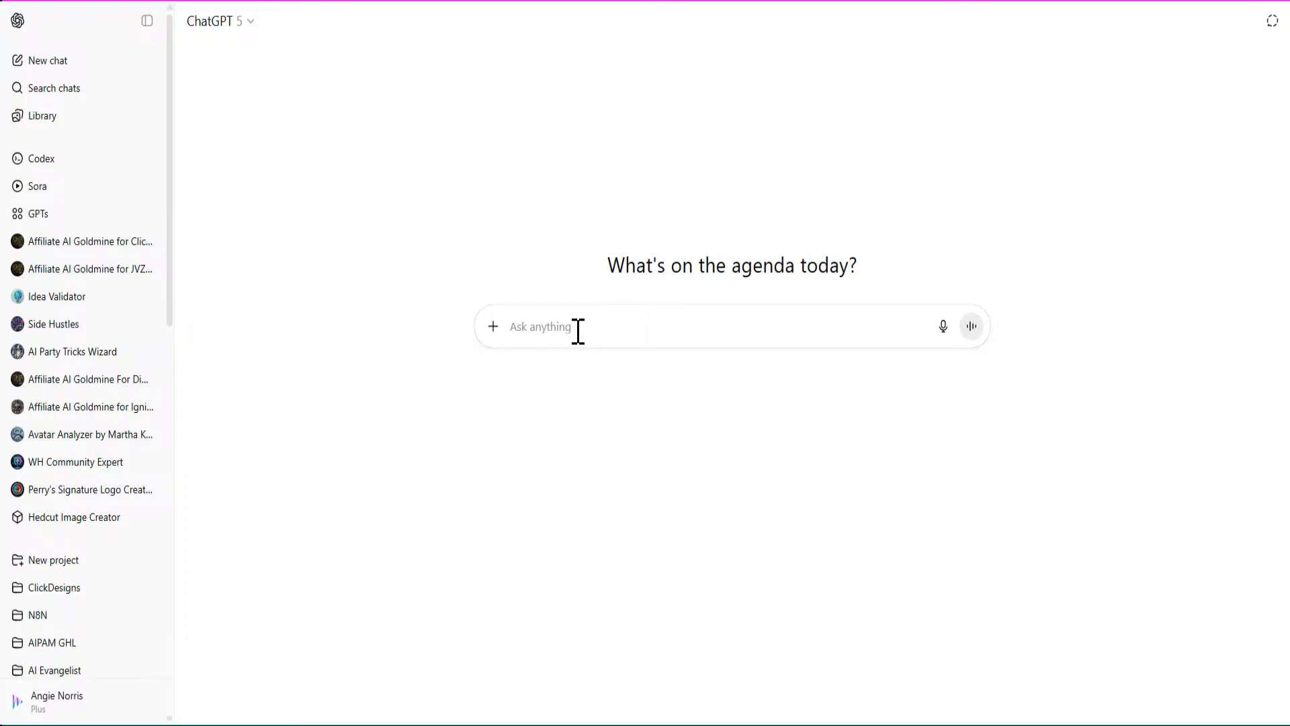
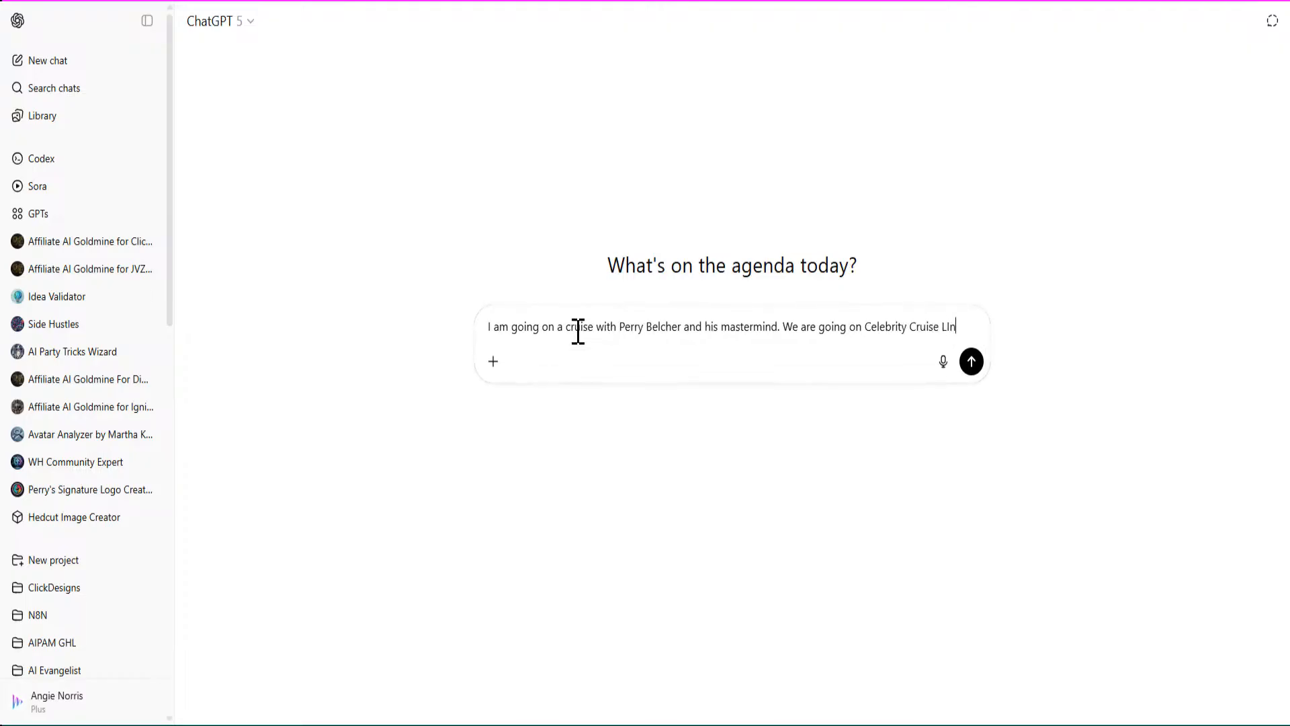
Draft a prompt about the mastermind cruise on Celebrity's Beyond, add 'Here is the info:' and paste the details.
key(BackSpace)
key(BackSpace)
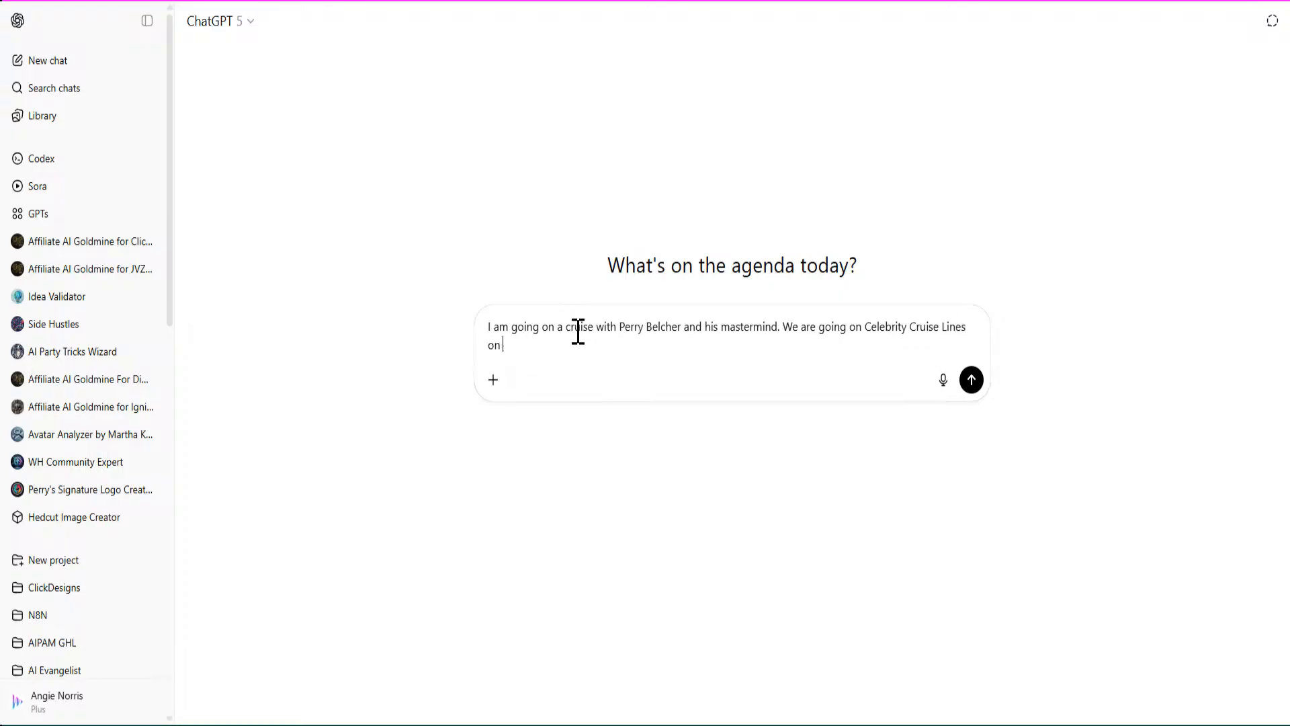
key(shift+Return)
key(shift+Return)
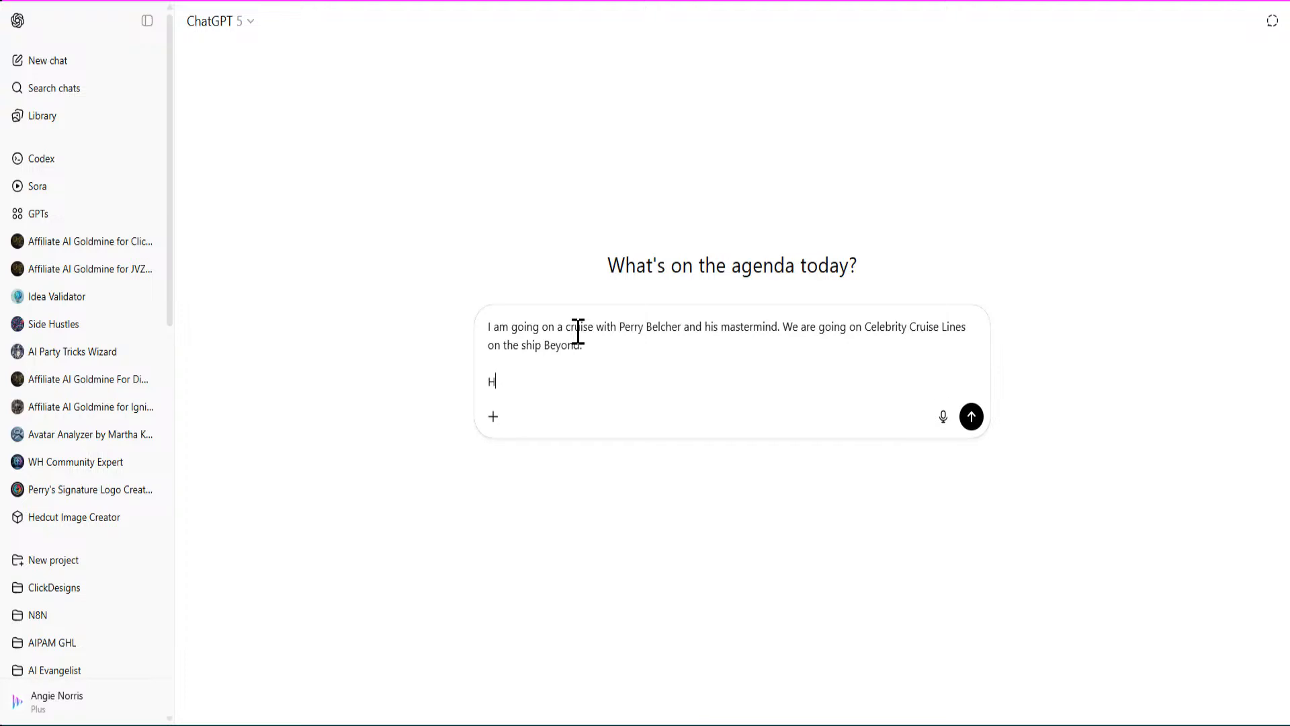
key(shift+Return)
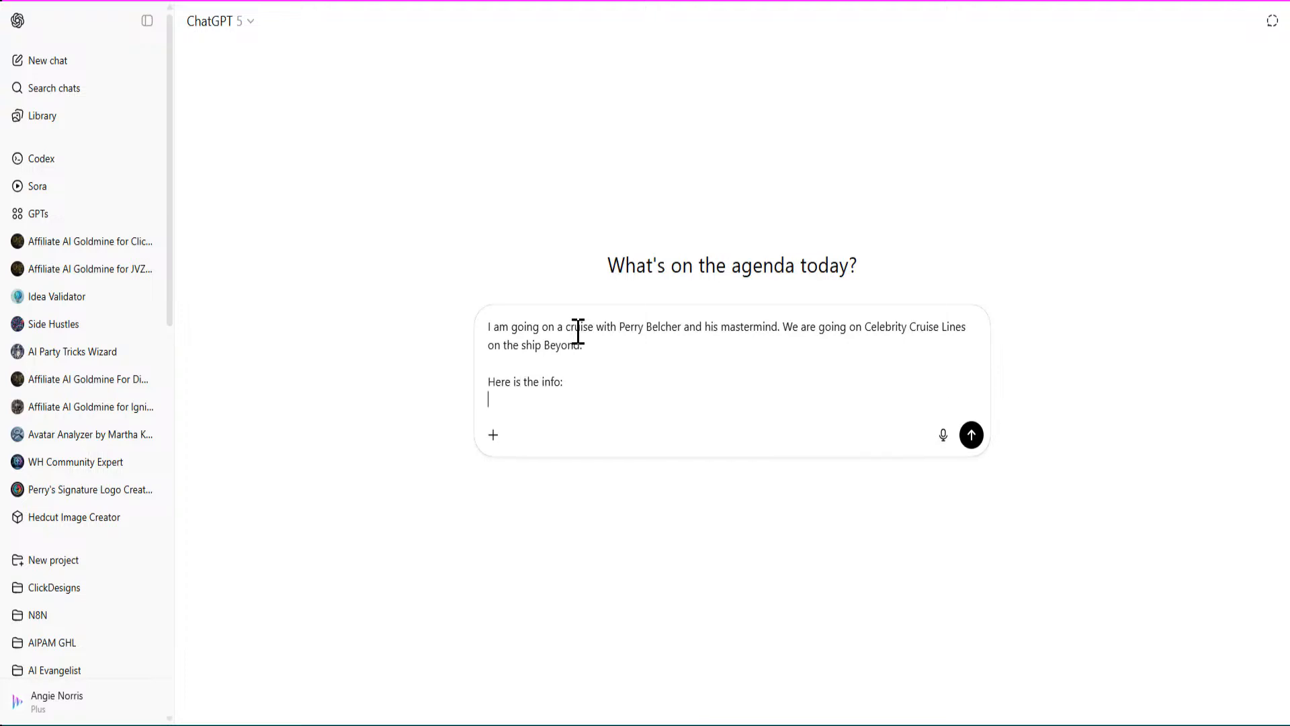
key(ctrl+v)
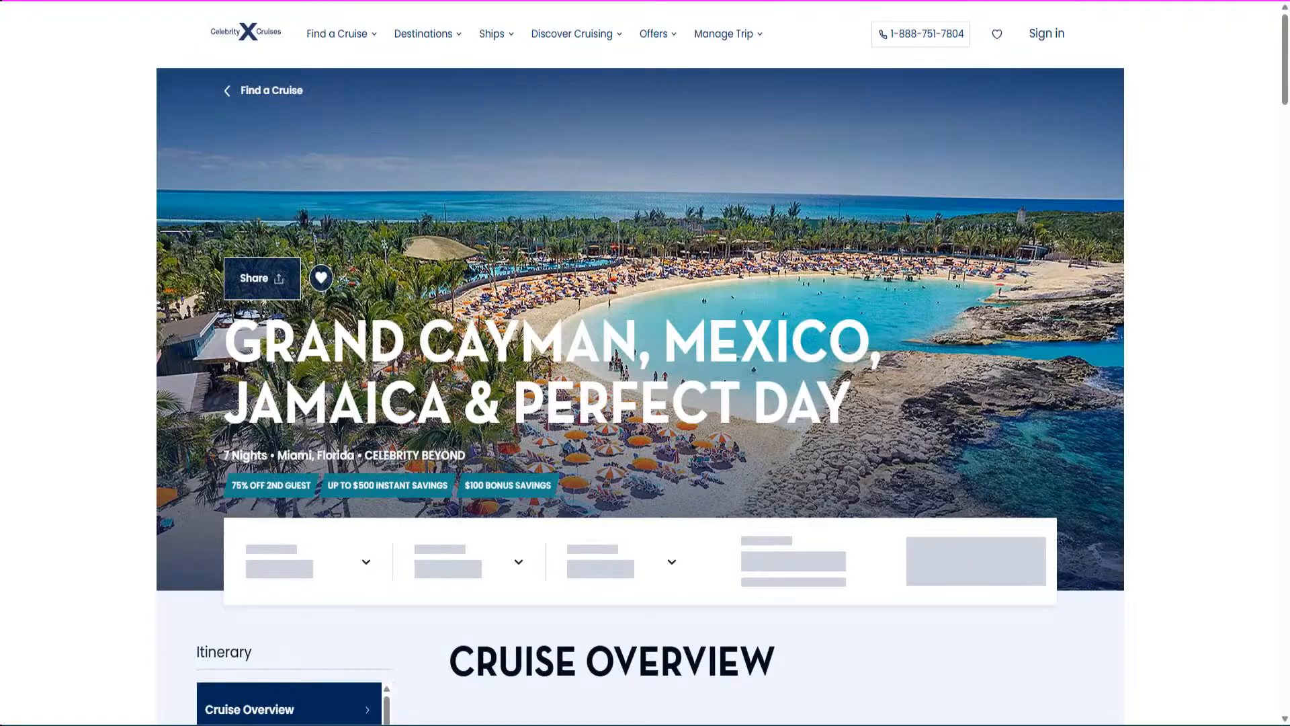
scroll(649, 346, down, 8)
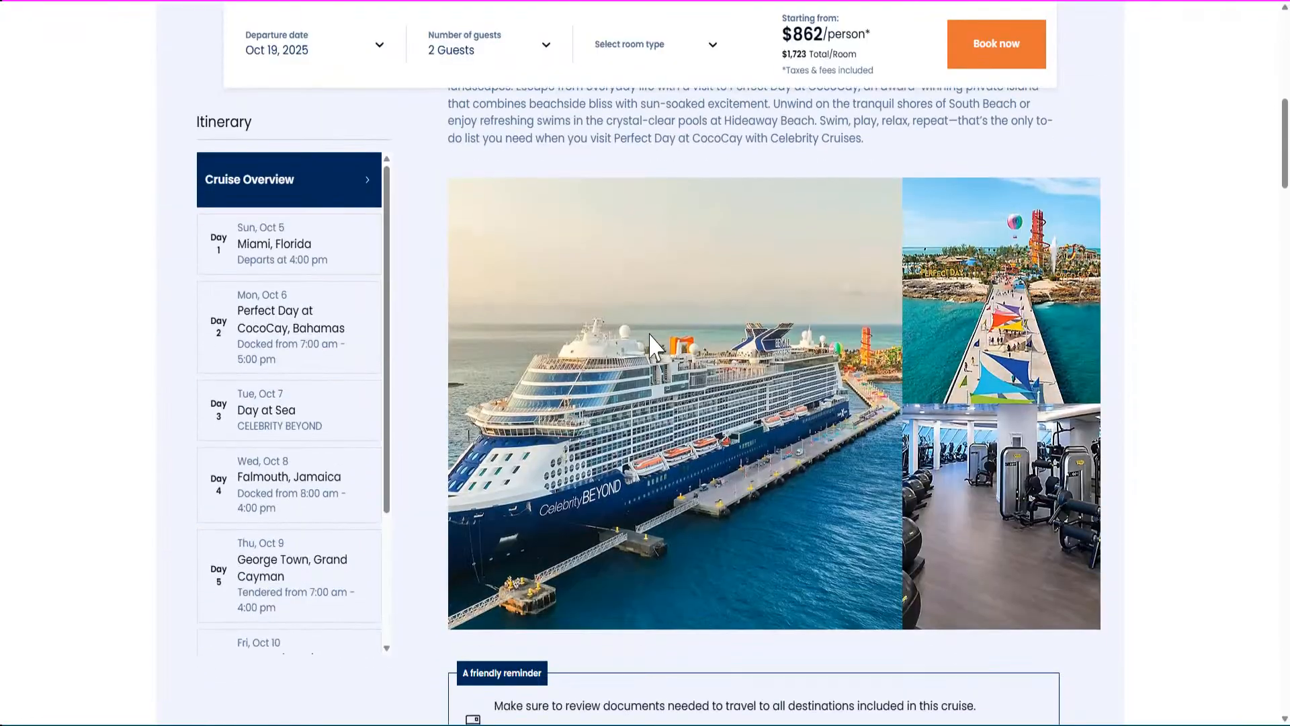
scroll(649, 346, up, 8)
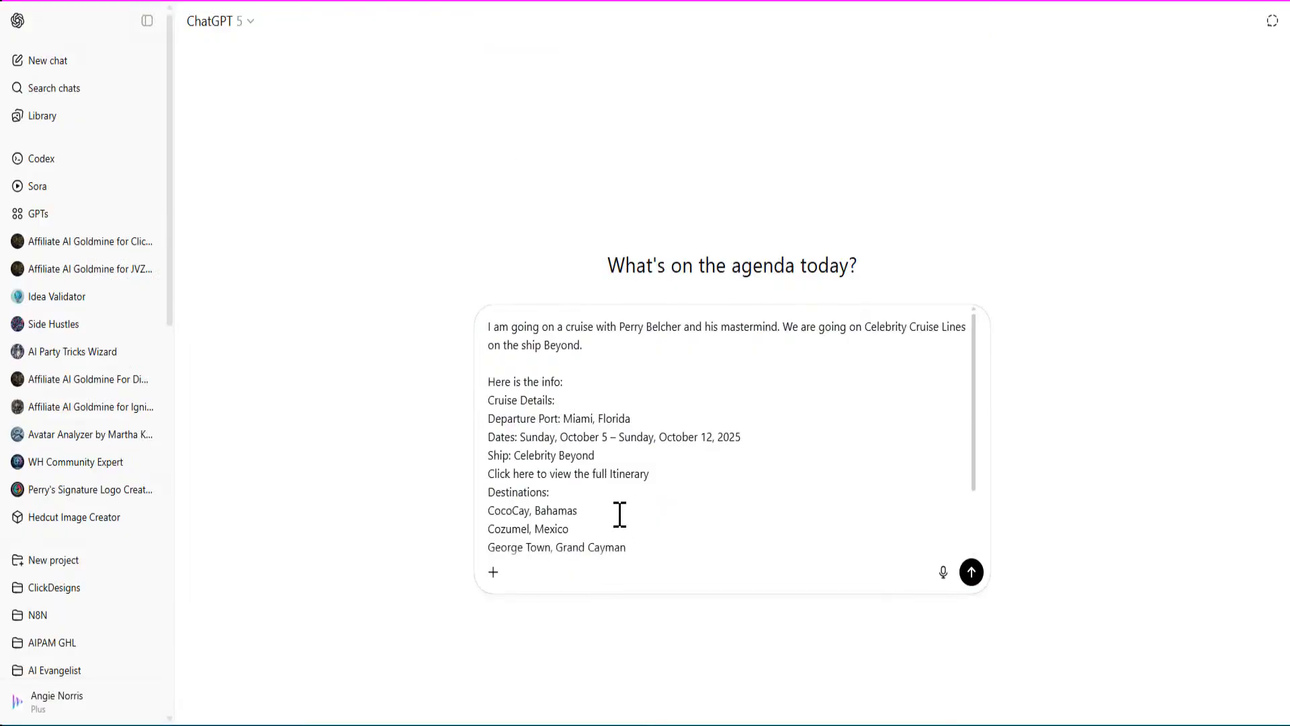
Swap the 'Click here' line for the itinerary URL, add 'I am going to make a flyer…' and send.
scroll(660, 441, down, 2)
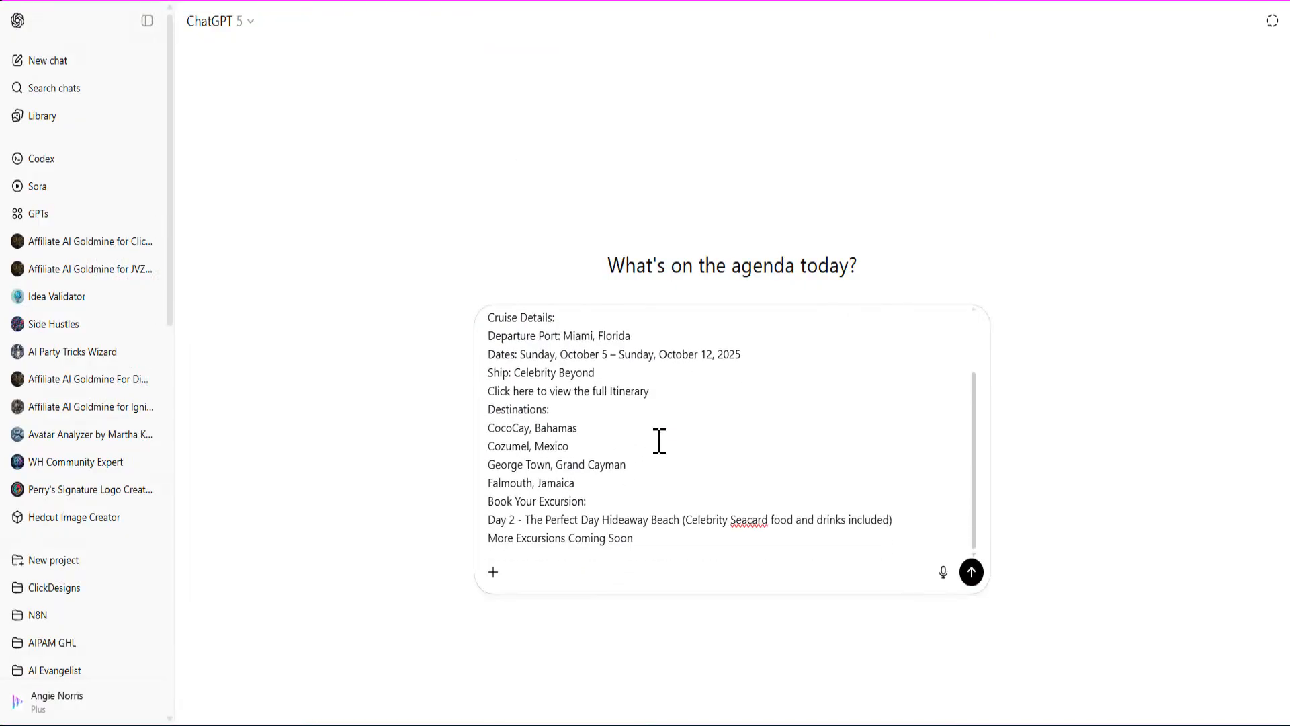
drag(650, 391, 514, 390)
key(ctrl+v)
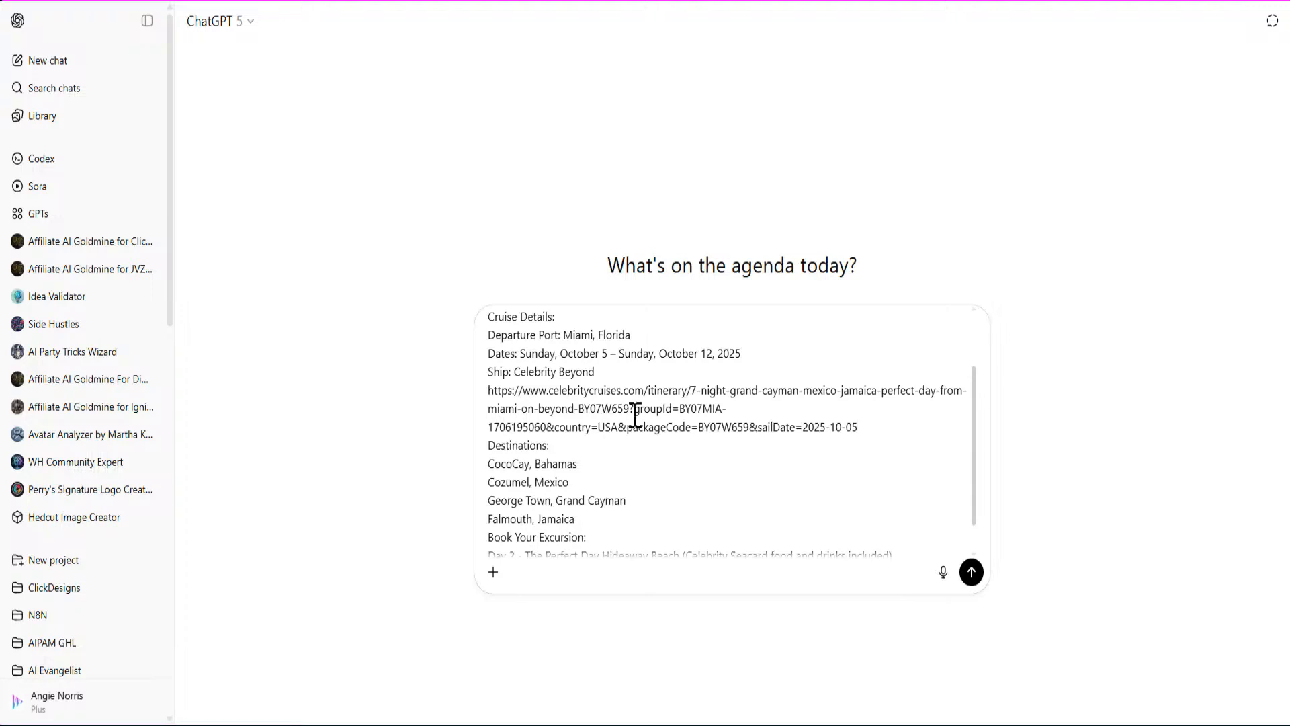
scroll(636, 455, down, 1)
click(702, 553)
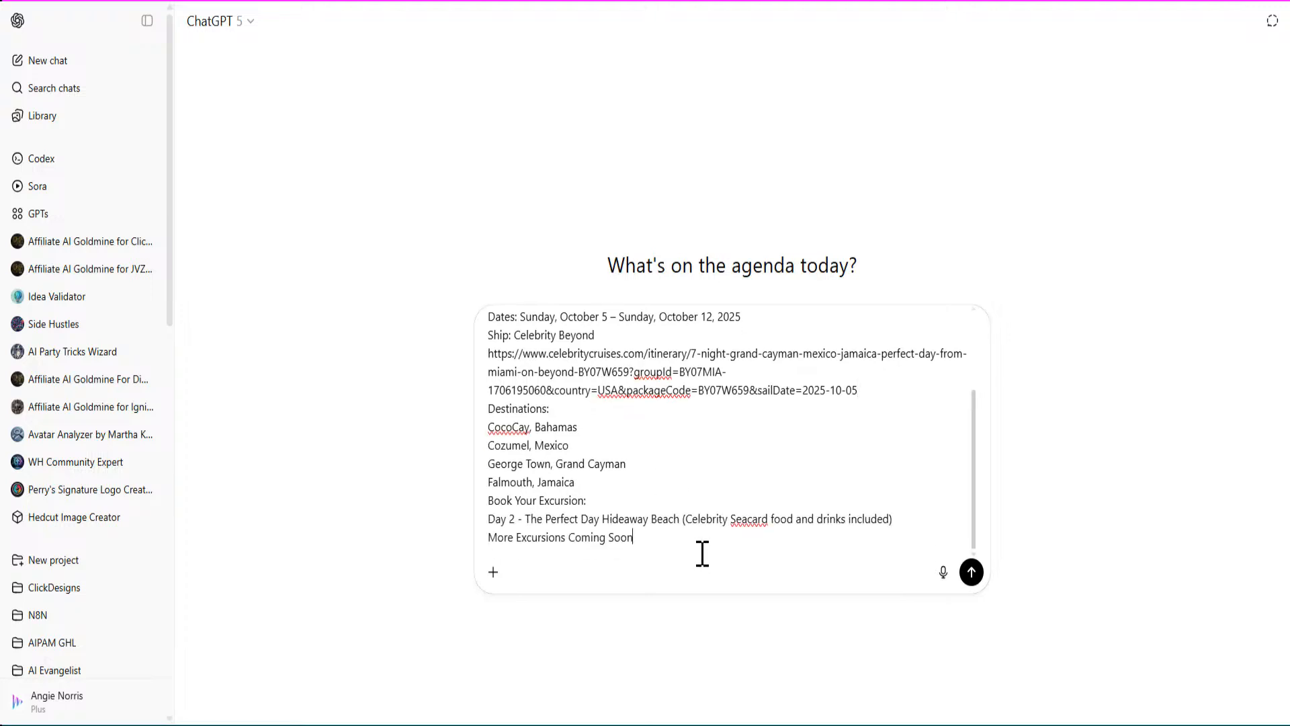
key(shift+Return)
key(shift+Return)
text(I)
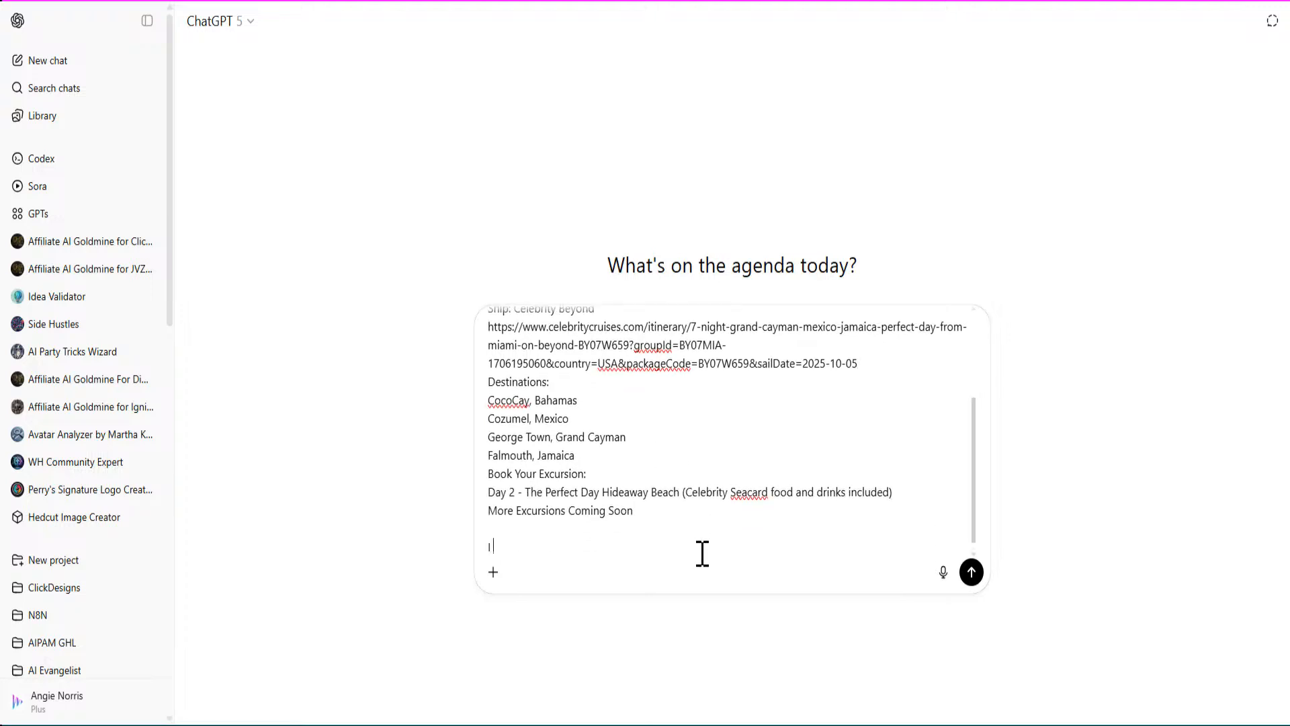
text( am goign to)
key(BackSpace)
key(BackSpace)
key(BackSpace)
key(BackSpace)
key(BackSpace)
key(BackSpace)
text(ng to make a flyer)
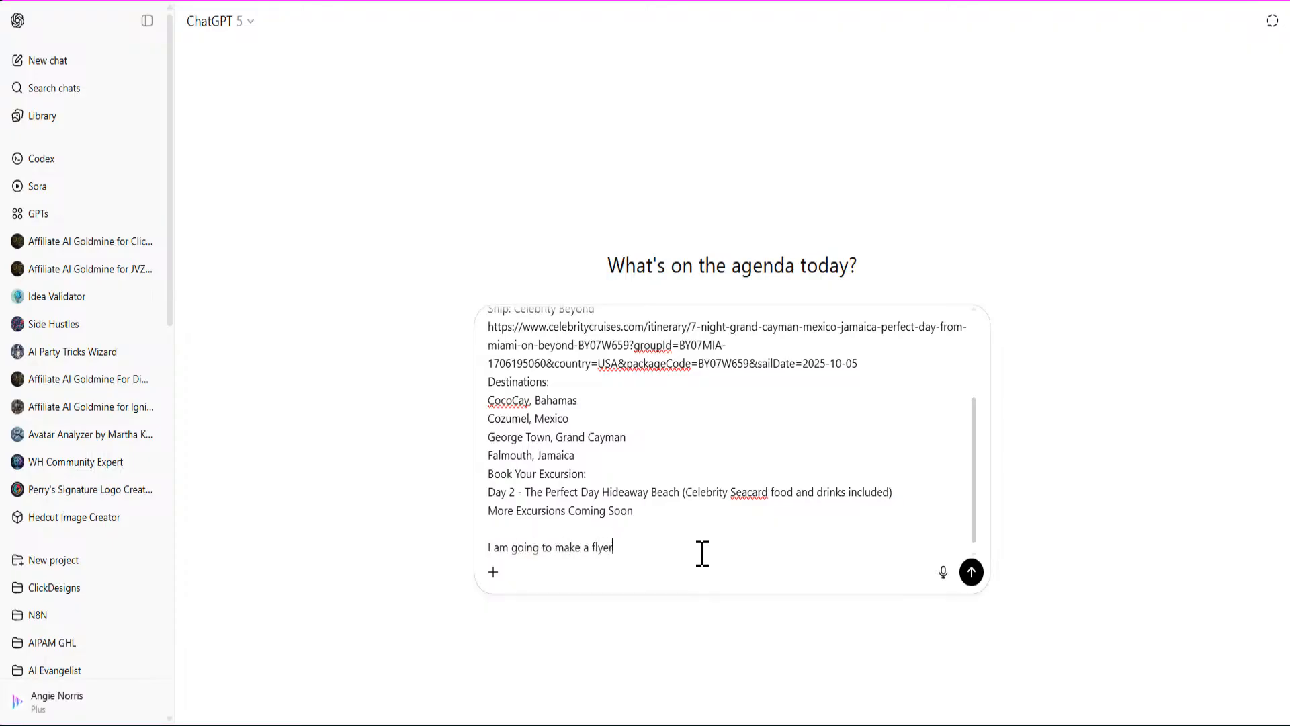
text( with the info about the upcoming cruise)
key(Return)
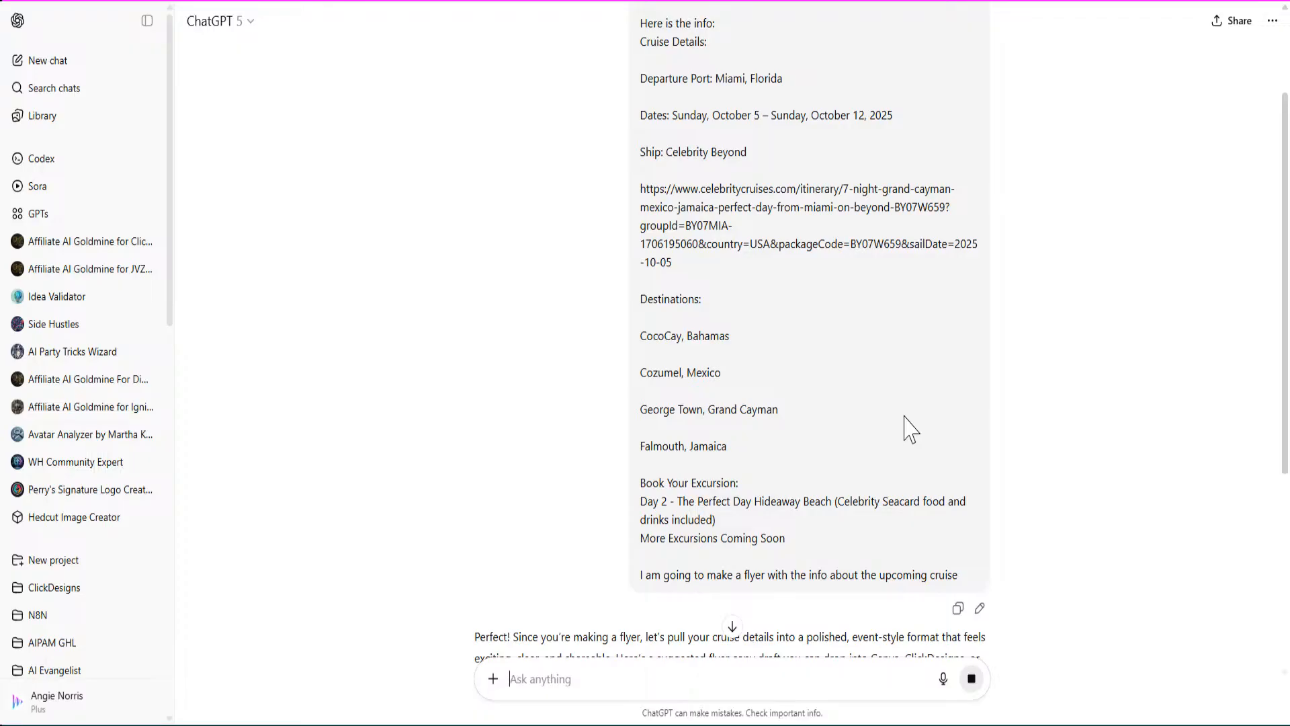
Read through ChatGPT's Ignite Mastermind Cruise flyer copy, then return to the ClickDesigns editor.
scroll(879, 420, down, 6)
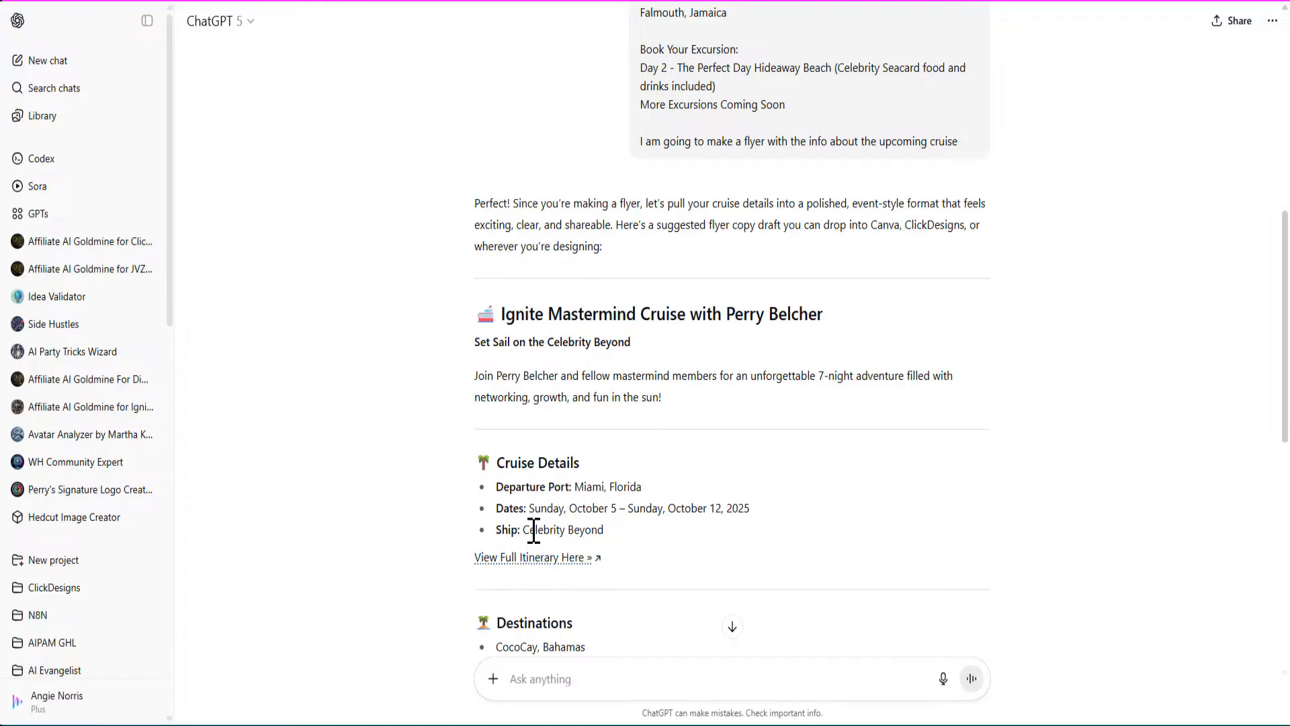
scroll(533, 529, down, 6)
scroll(514, 527, down, 3)
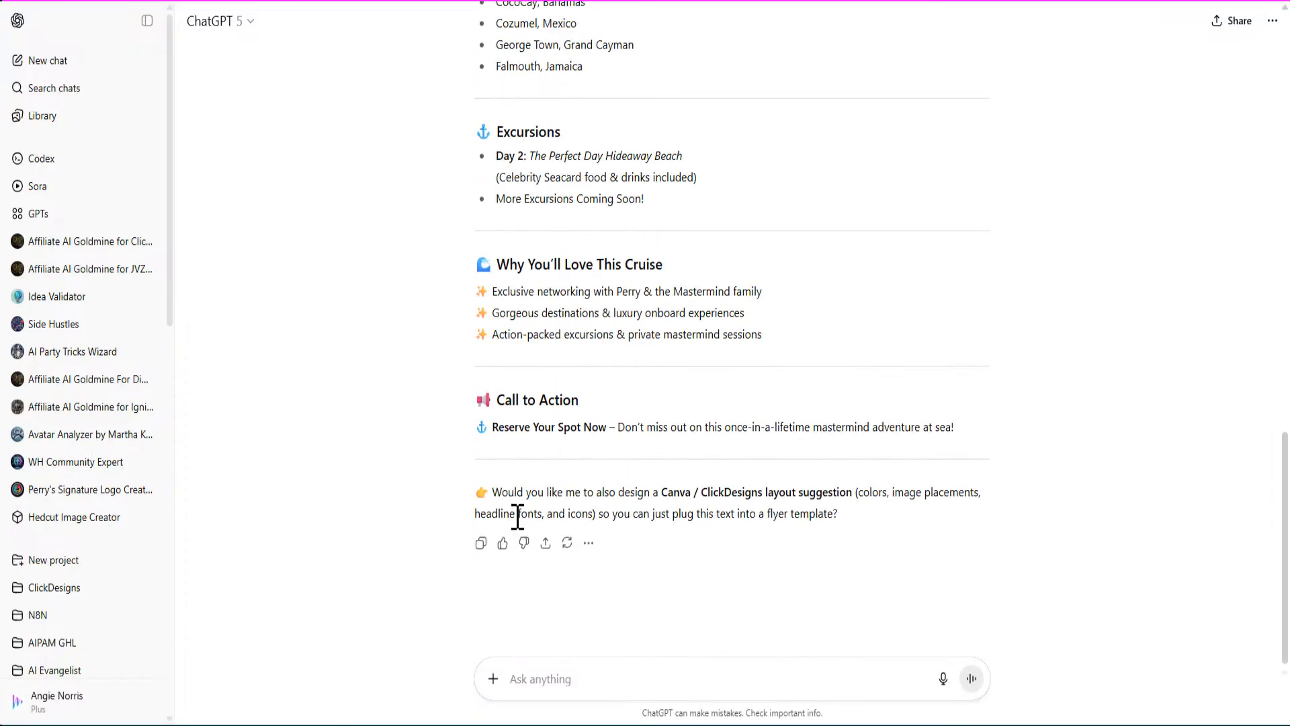
scroll(513, 534, up, 12)
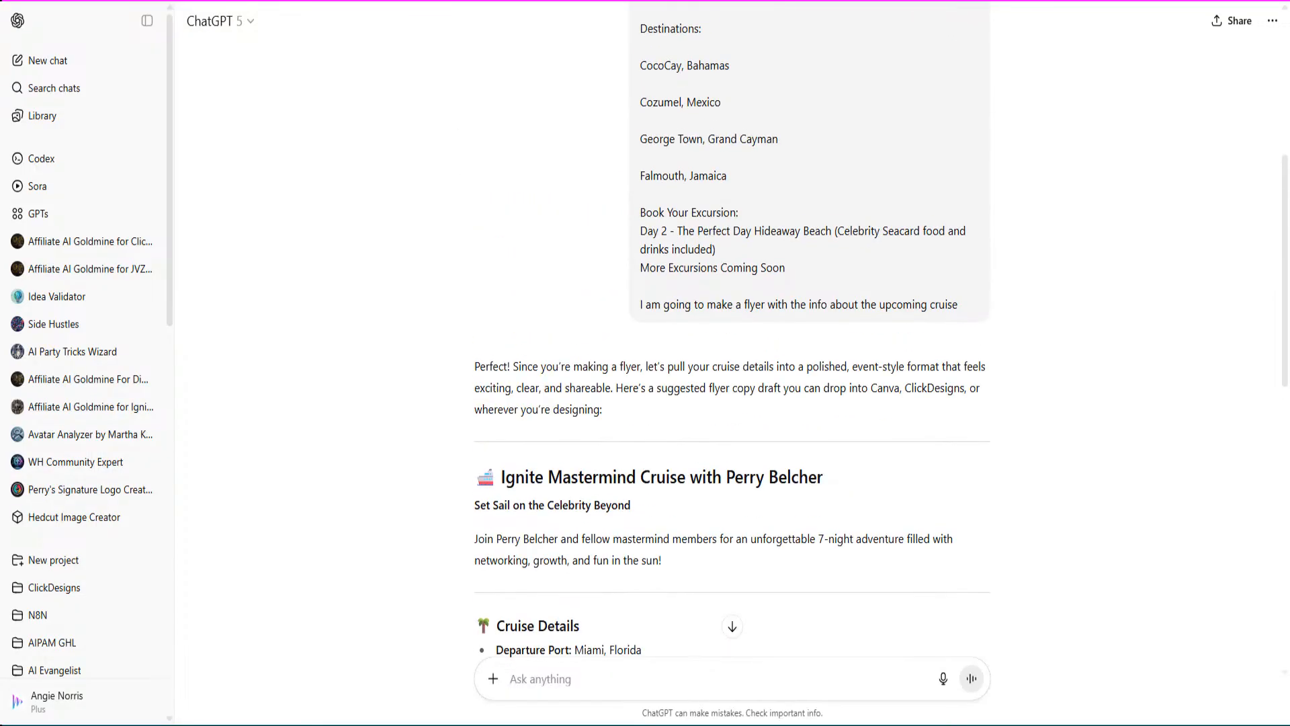
click(901, 2)
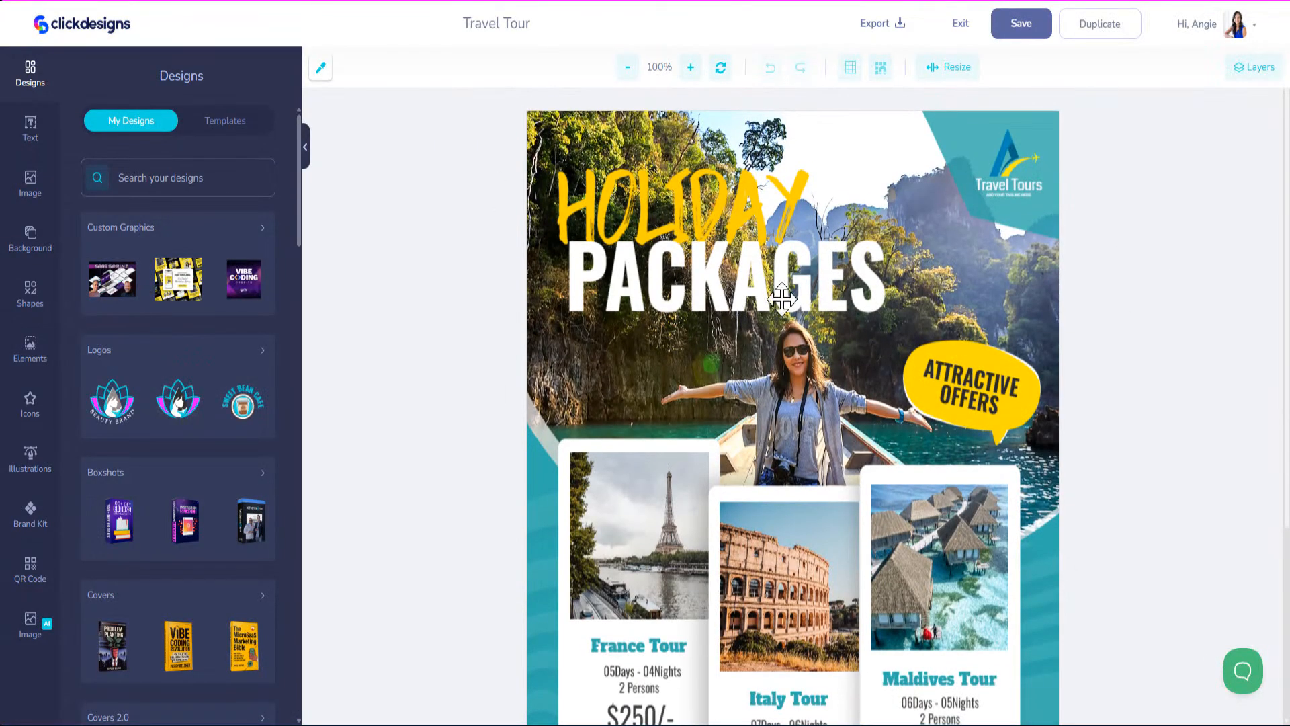
Change the HOLIDAY and PACKAGES headline text to IGNITE and MASTERMIND.
click(594, 202)
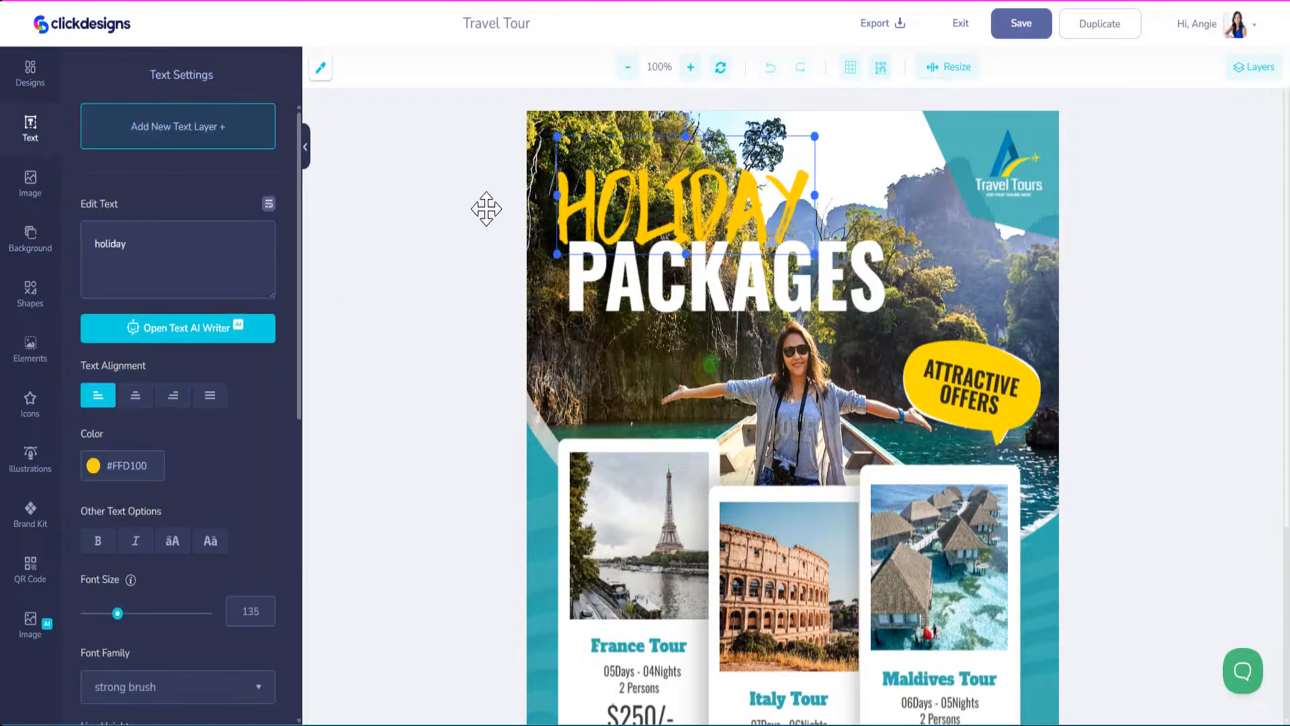
text(IGNITE)
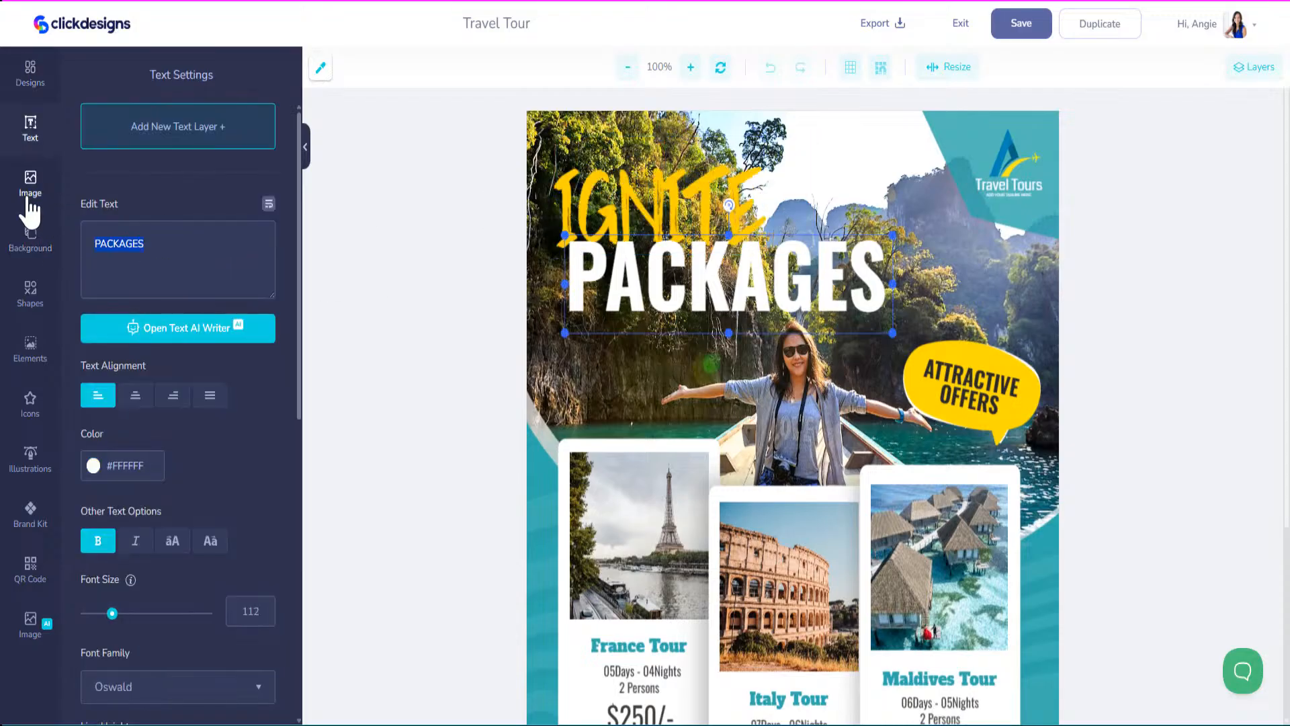
text(MSTE)
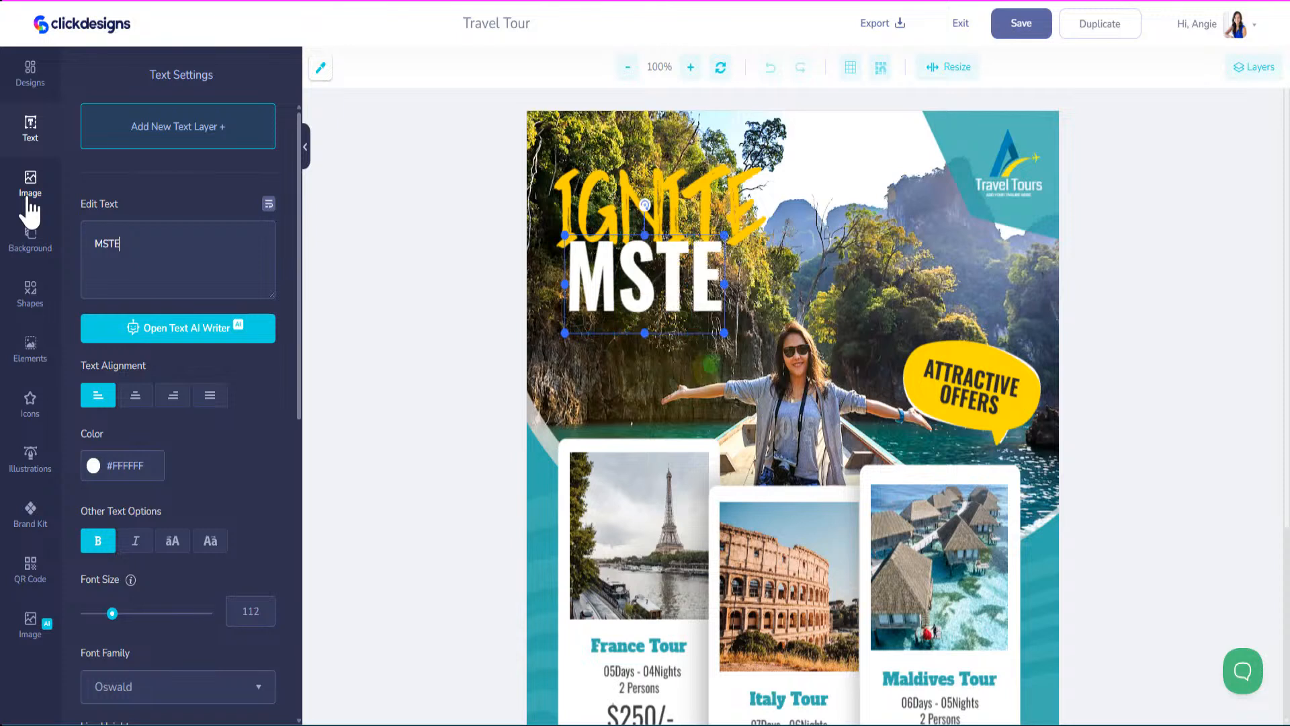
key(BackSpace)
key(BackSpace)
text(S)
key(BackSpace)
key(BackSpace)
text(ASTERMIND)
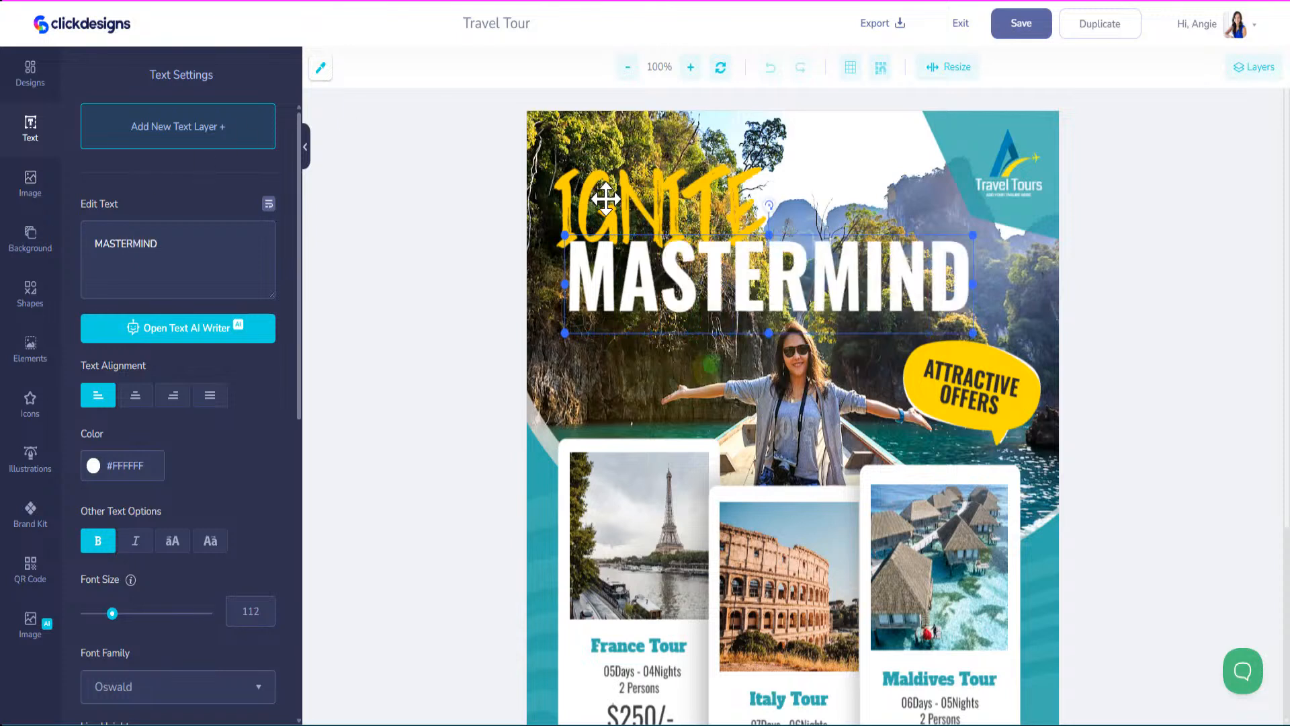
Shrink both headline words and stack IGNITE over MASTERMIND in the top-left corner.
drag(971, 333, 725, 274)
drag(662, 205, 662, 164)
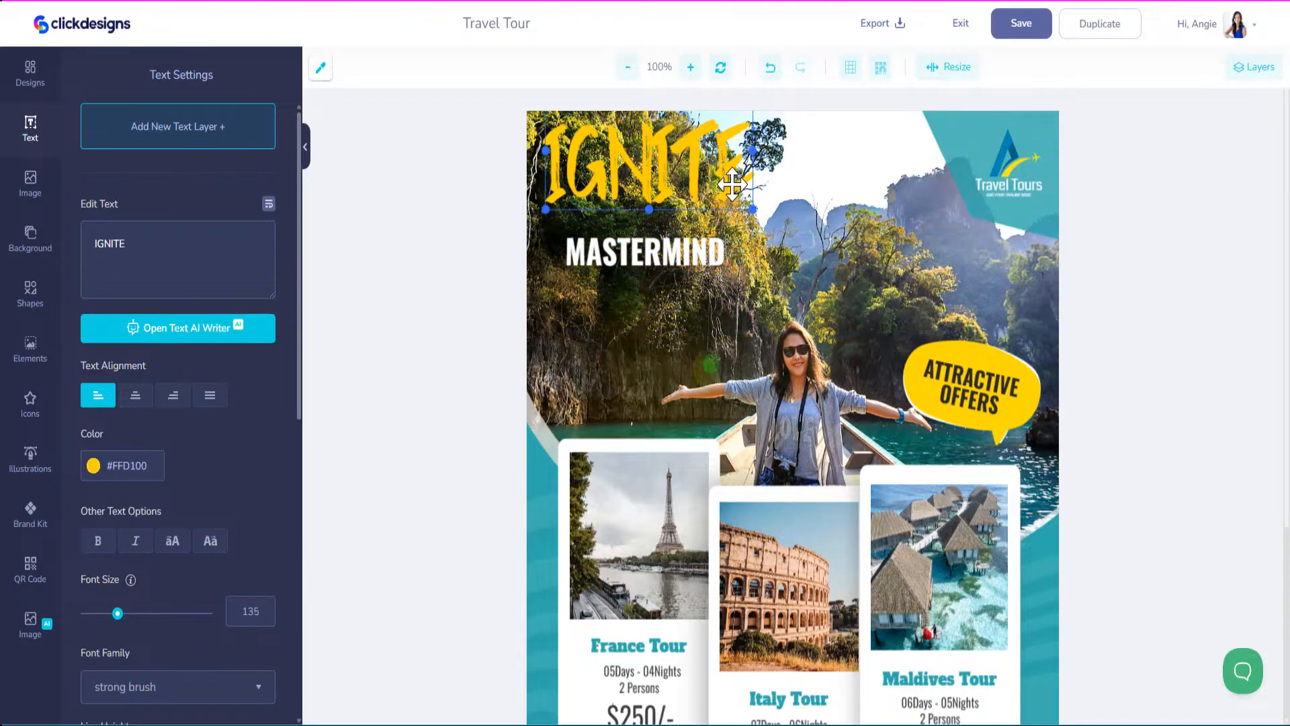
drag(752, 210, 676, 157)
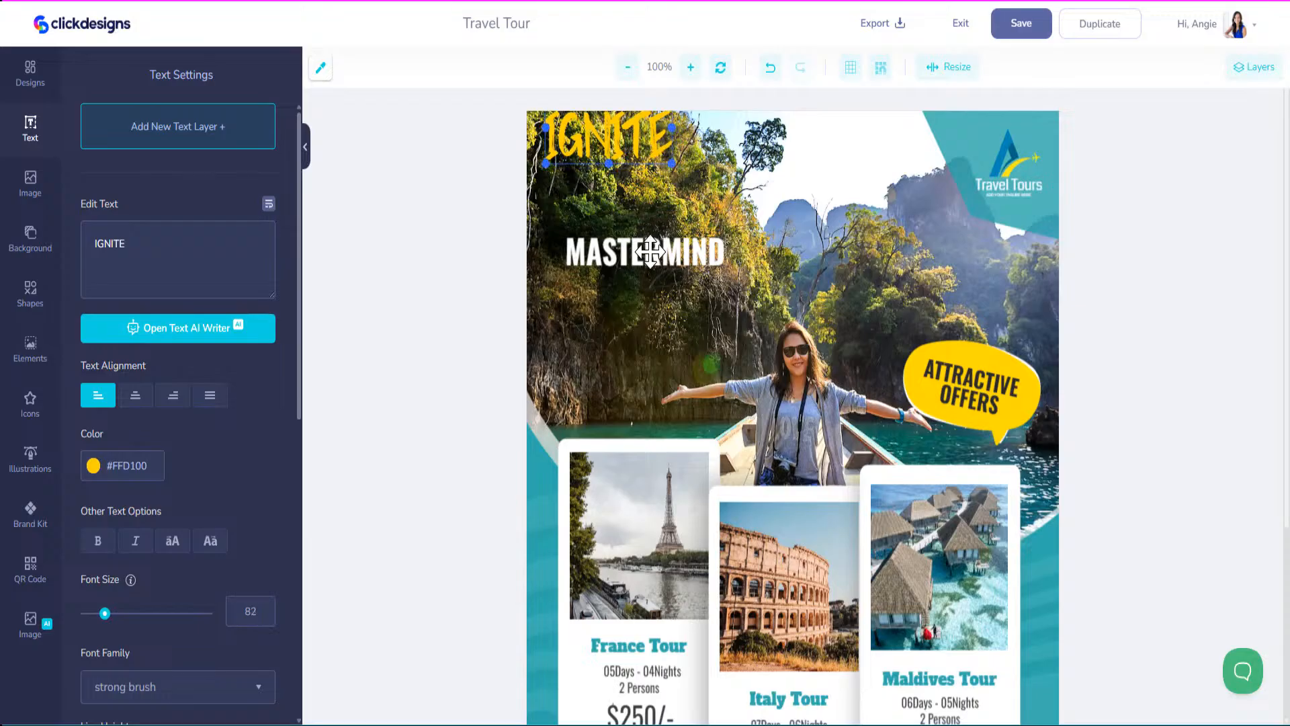
drag(654, 248, 628, 180)
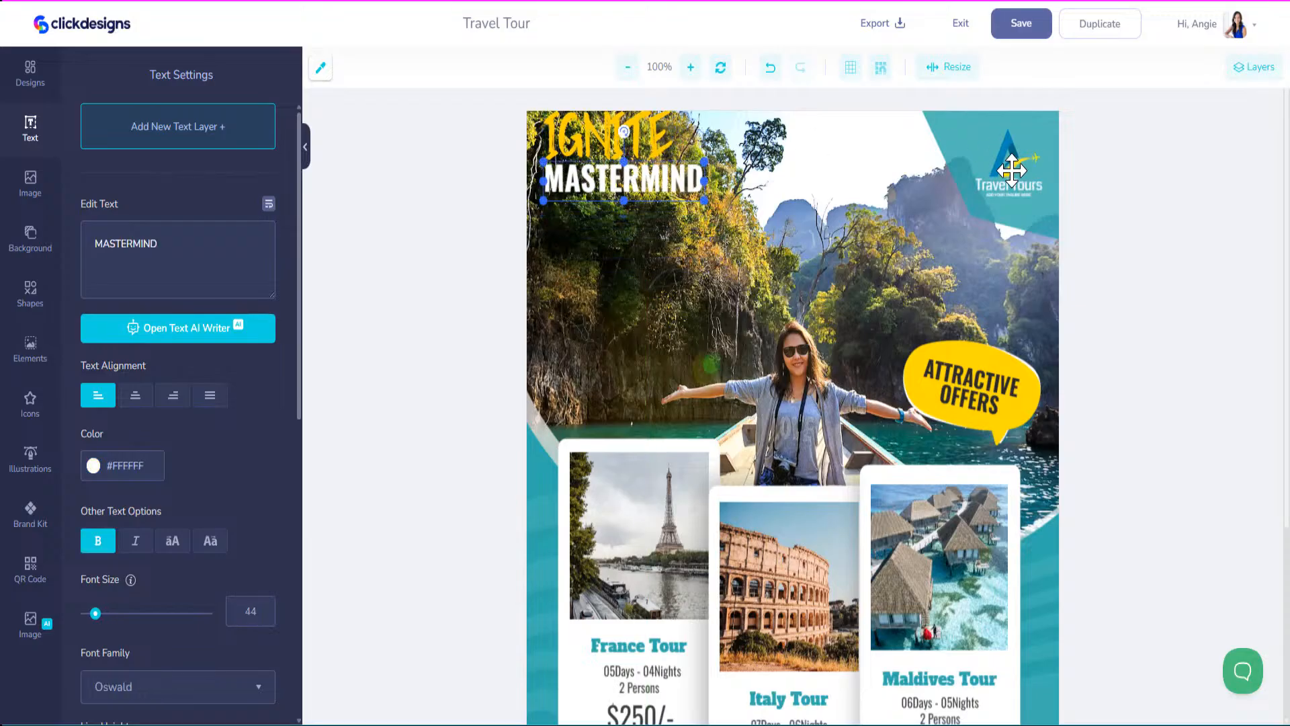
click(793, 246)
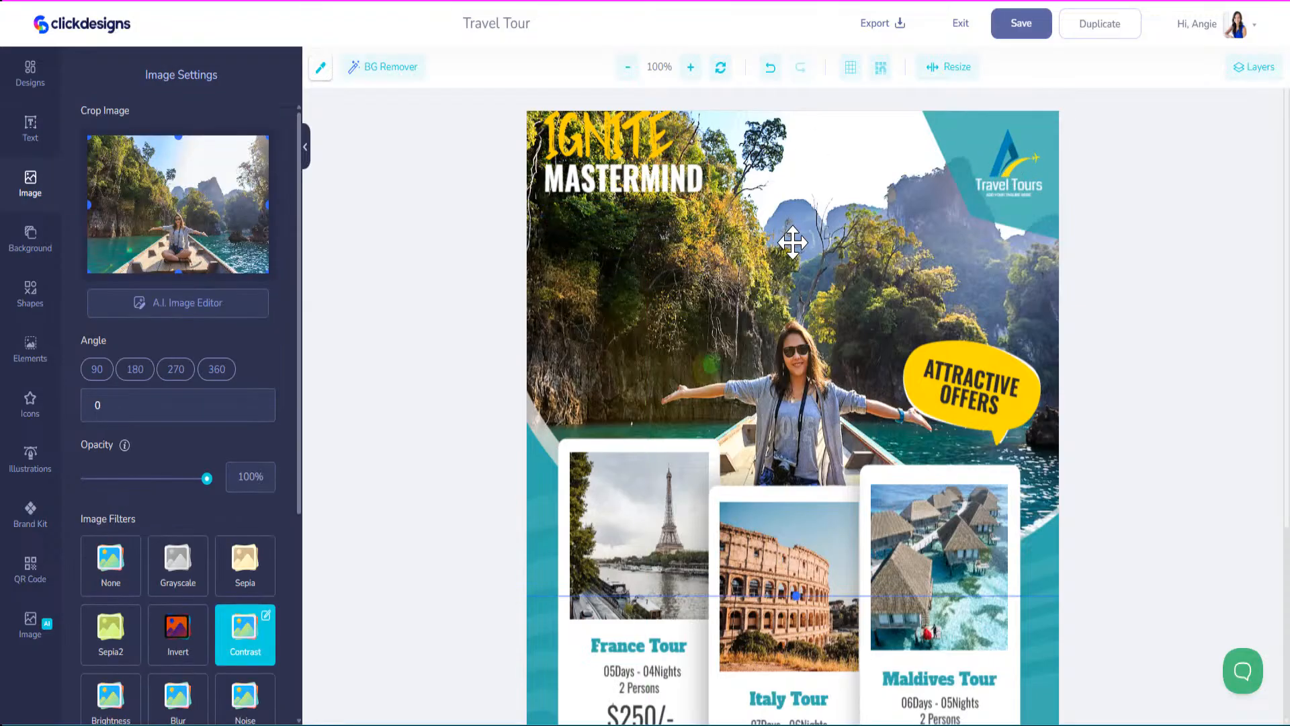
Remove the old background photo and add the uploaded group photo to the flyer.
key(Delete)
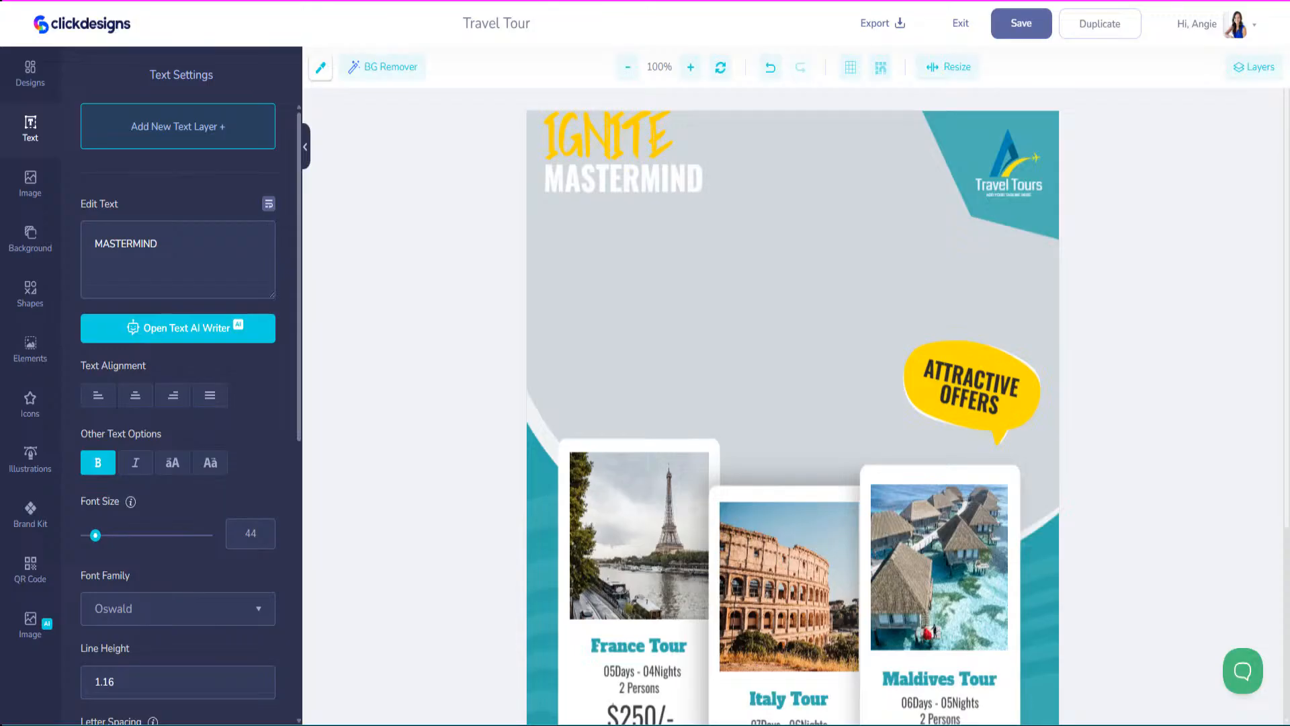
click(30, 185)
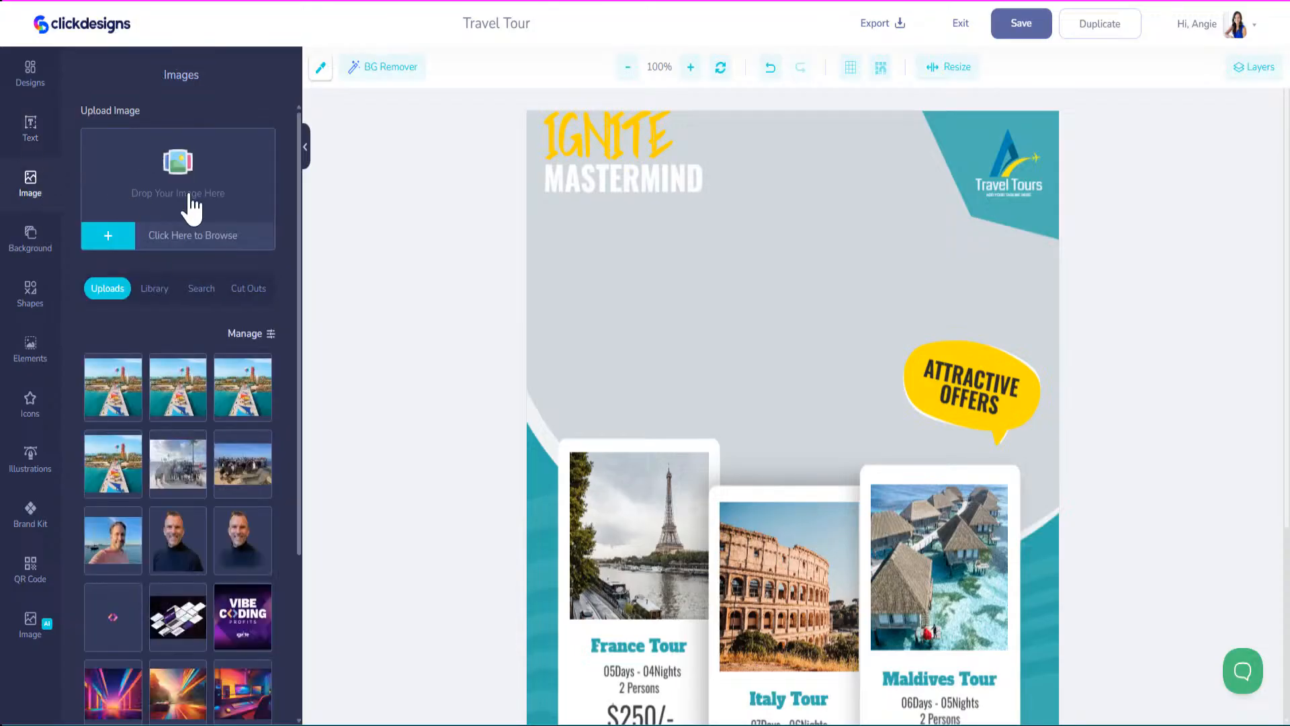
drag(632, 242, 142, 167)
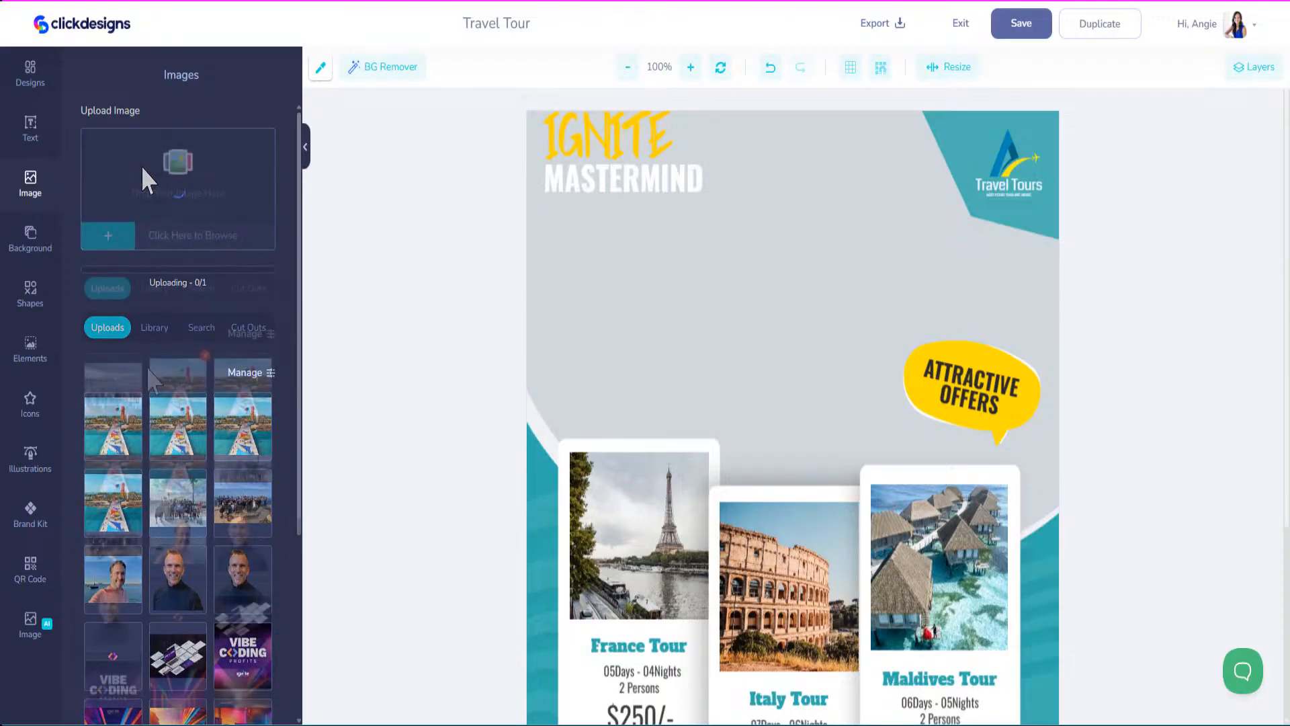
click(135, 394)
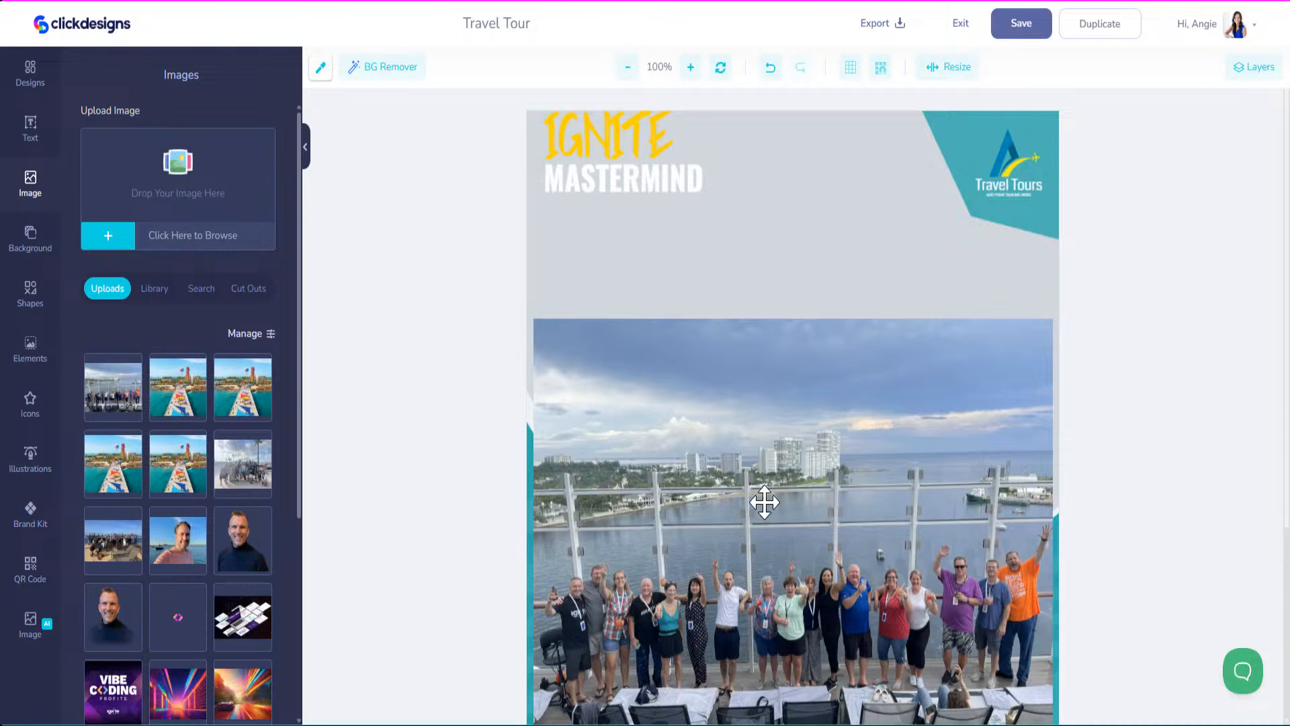
Enlarge the group photo over the flyer top and send it to the bottom layer.
drag(764, 502, 739, 208)
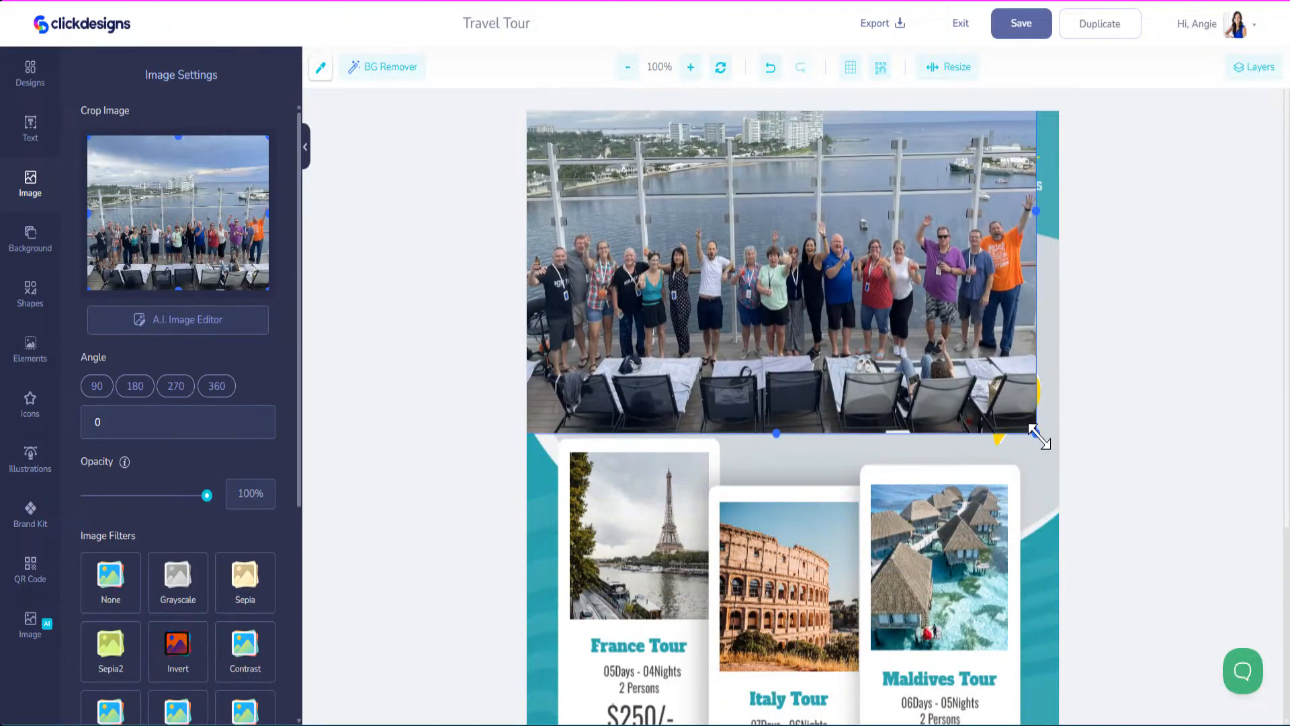
drag(1035, 433, 1089, 605)
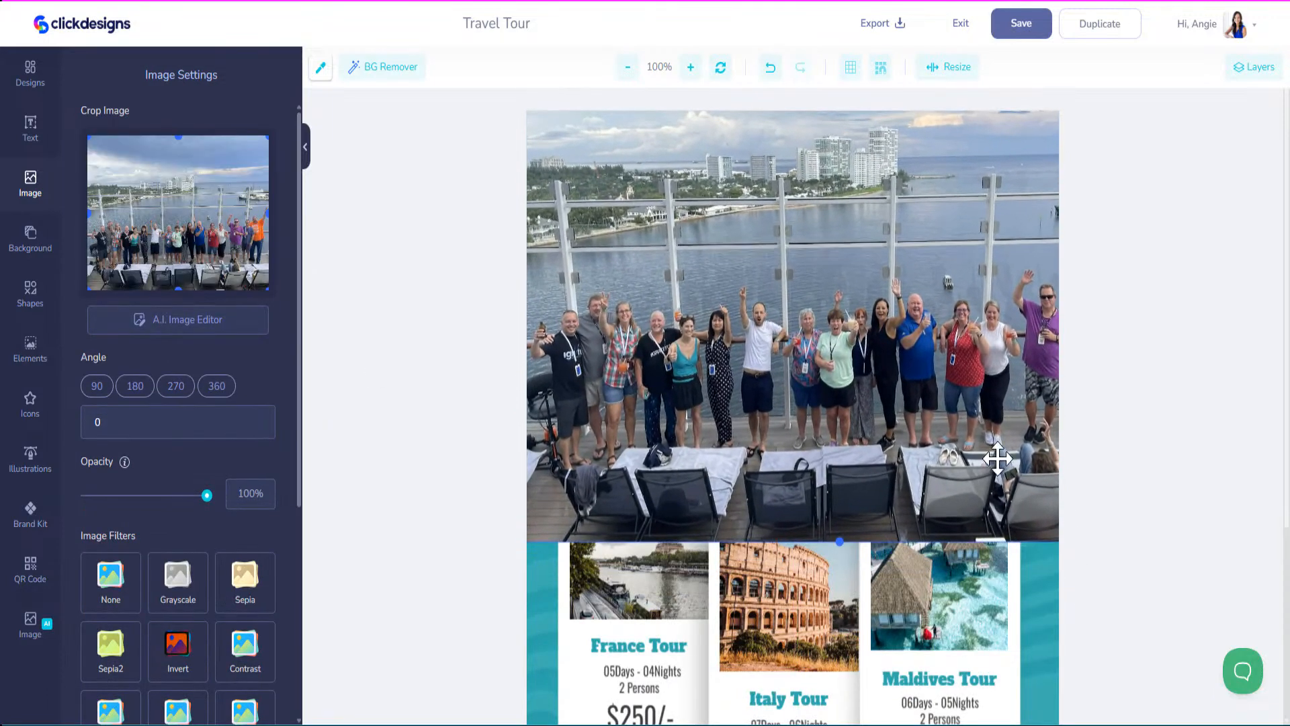
drag(997, 459, 930, 424)
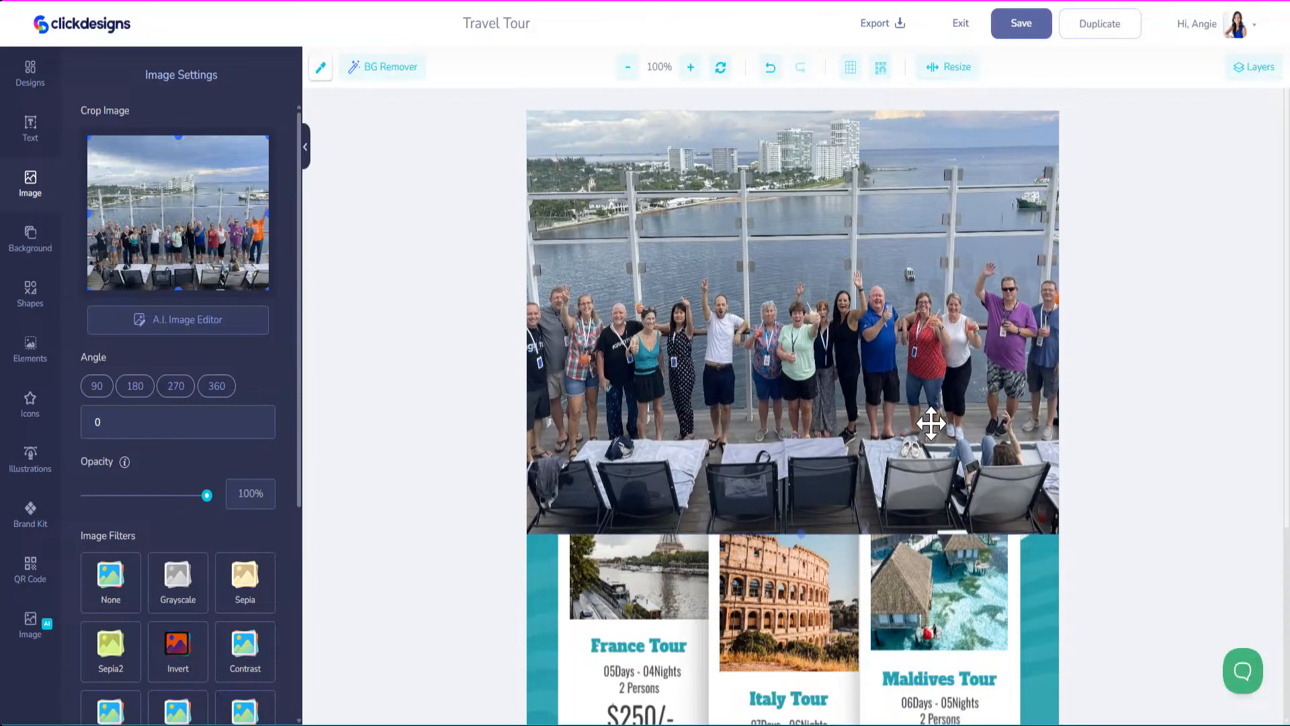
click(1249, 67)
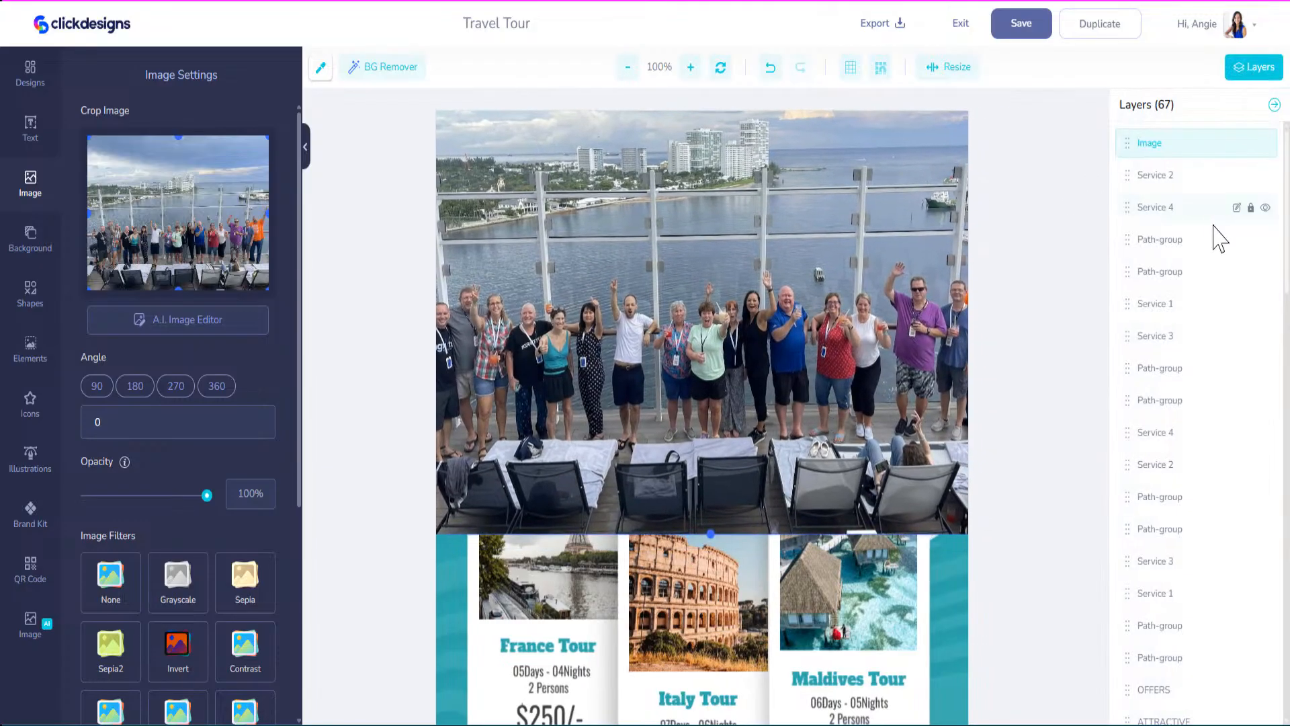
drag(1129, 211, 1147, 715)
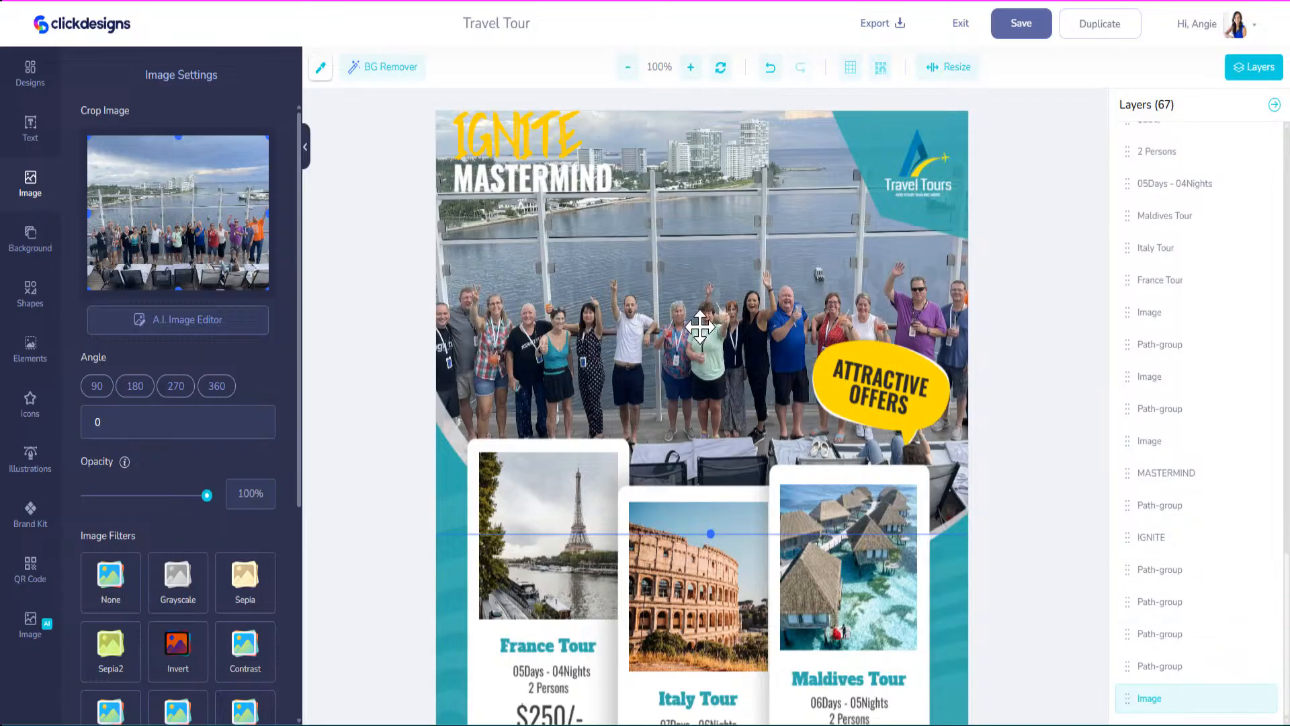
Fine-tune the backdrop photo's position, lowering it slightly.
drag(700, 328, 702, 291)
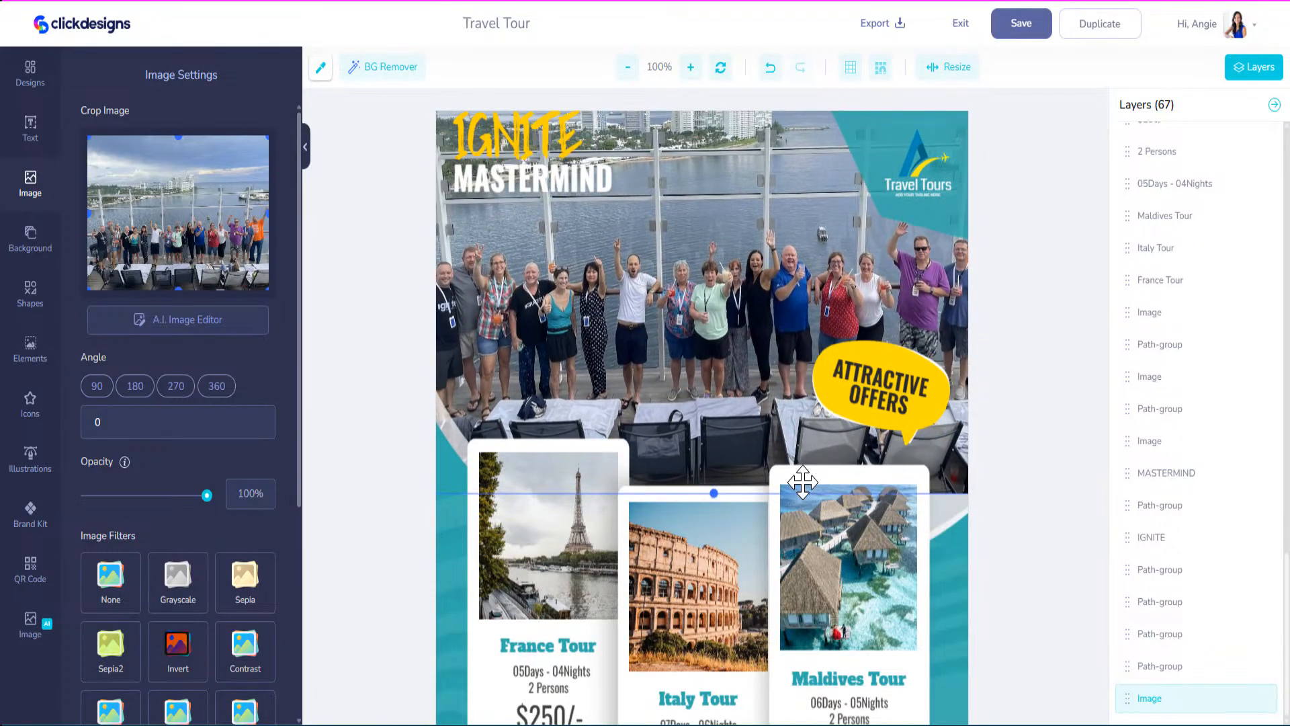
click(959, 603)
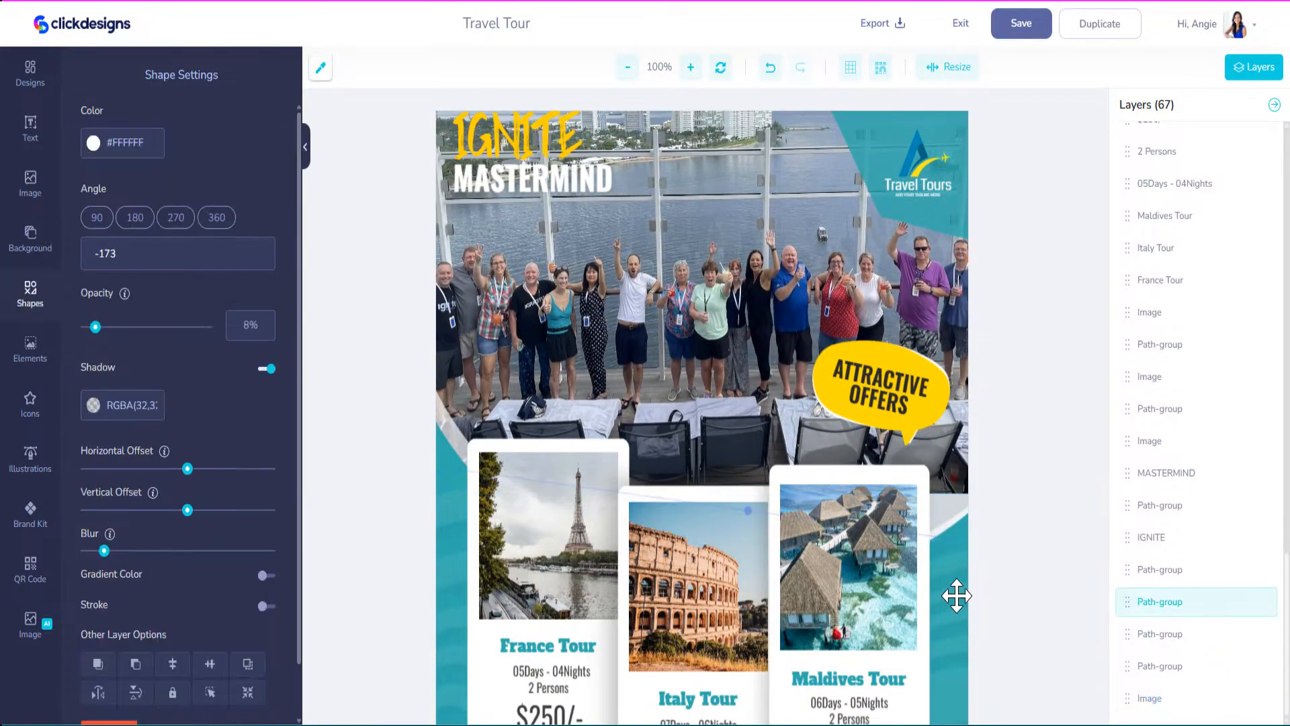
drag(766, 191, 765, 230)
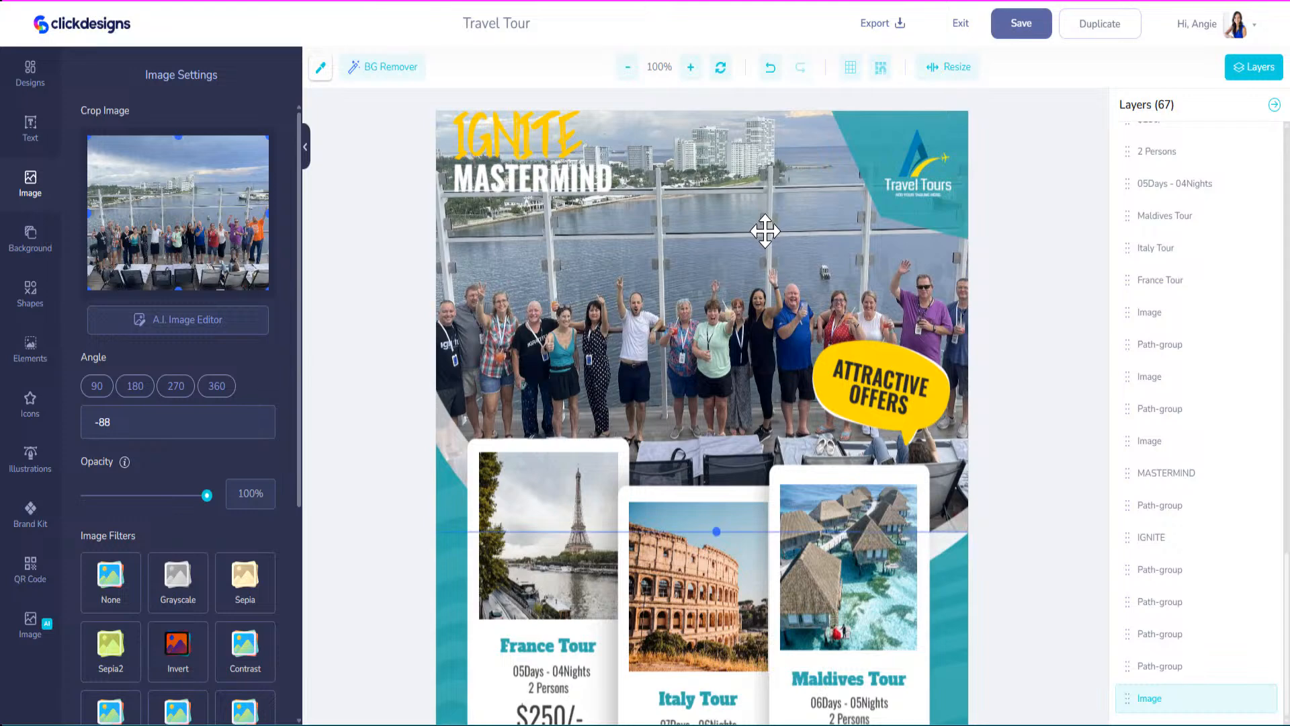
click(588, 183)
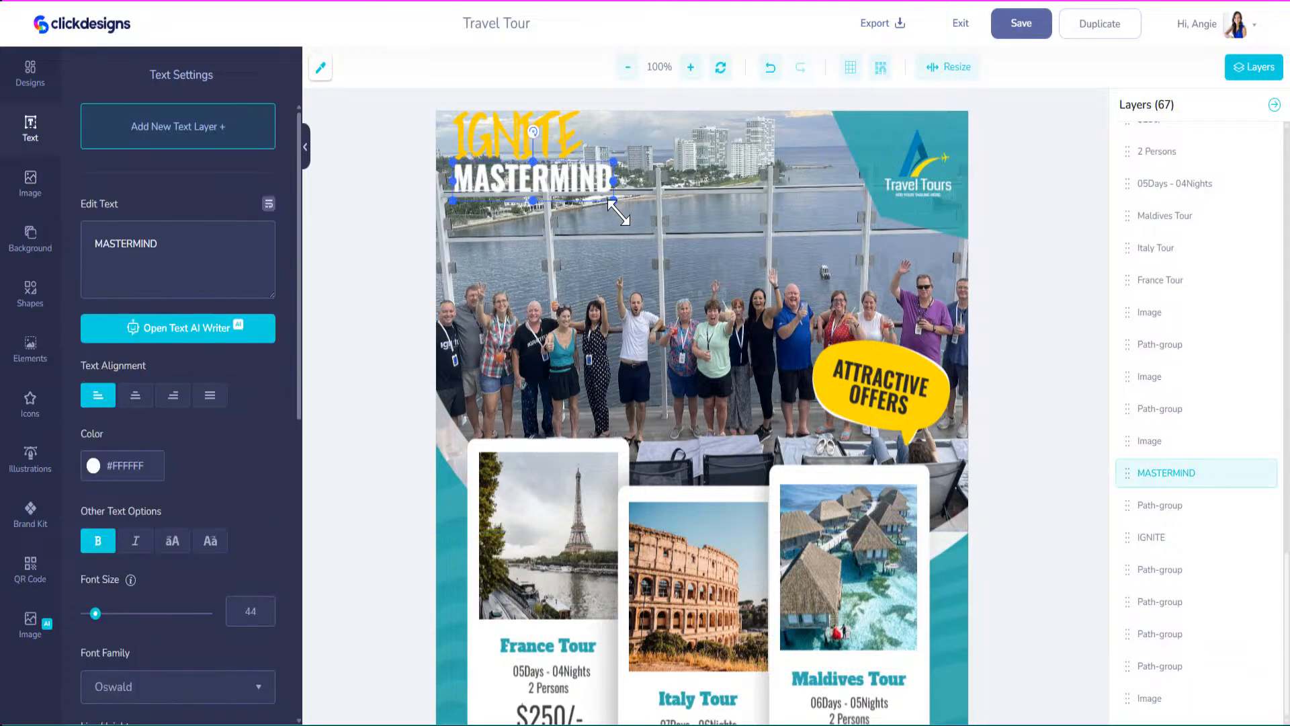
Replace MASTERMIND with a larger CRUISE title coloured cyan.
drag(617, 206, 691, 253)
drag(648, 207, 646, 237)
text(CRUISE)
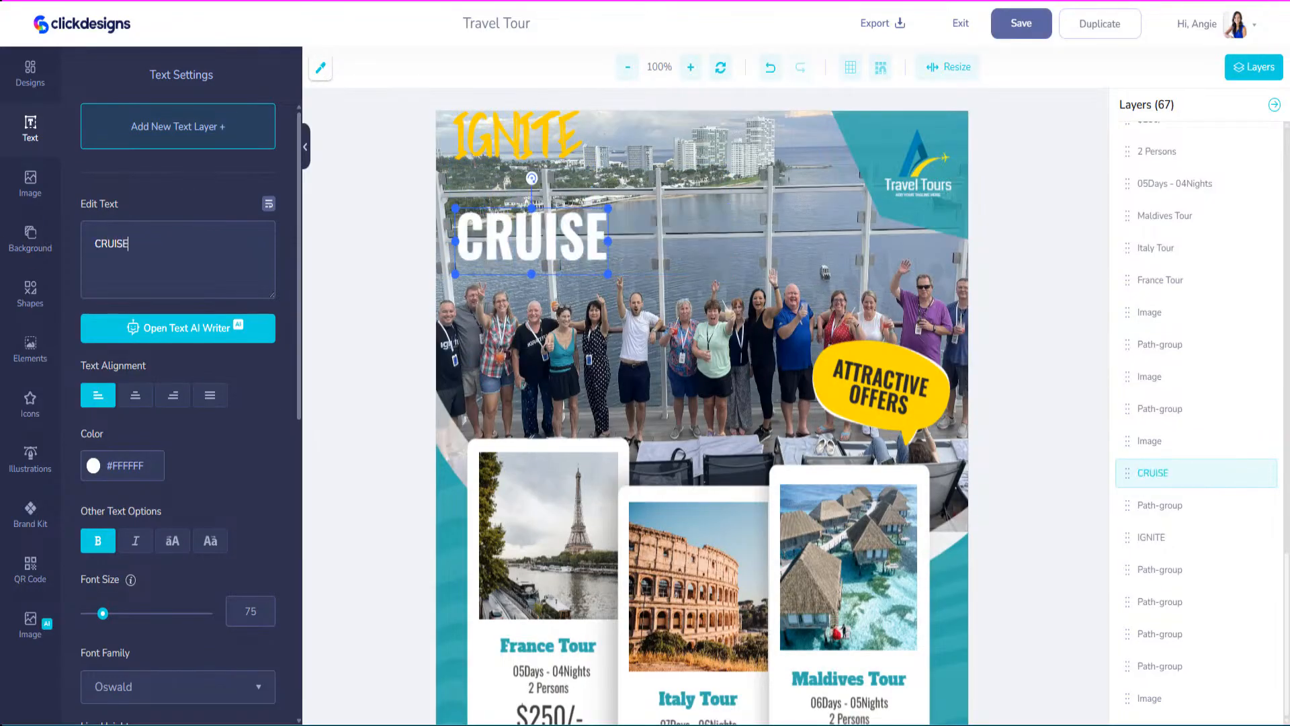
click(94, 465)
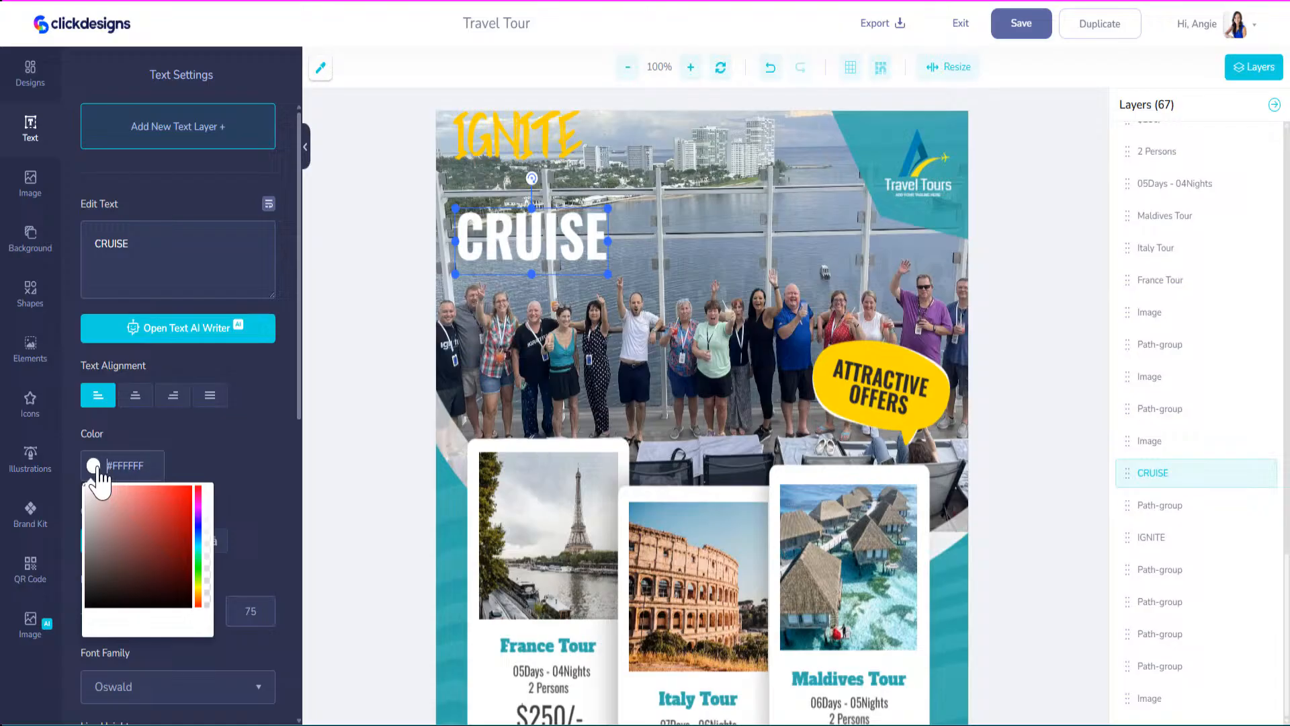
click(193, 529)
click(198, 546)
mouse_move(180, 506)
mouse_down()
mouse_move(164, 533)
mouse_move(180, 453)
mouse_up()
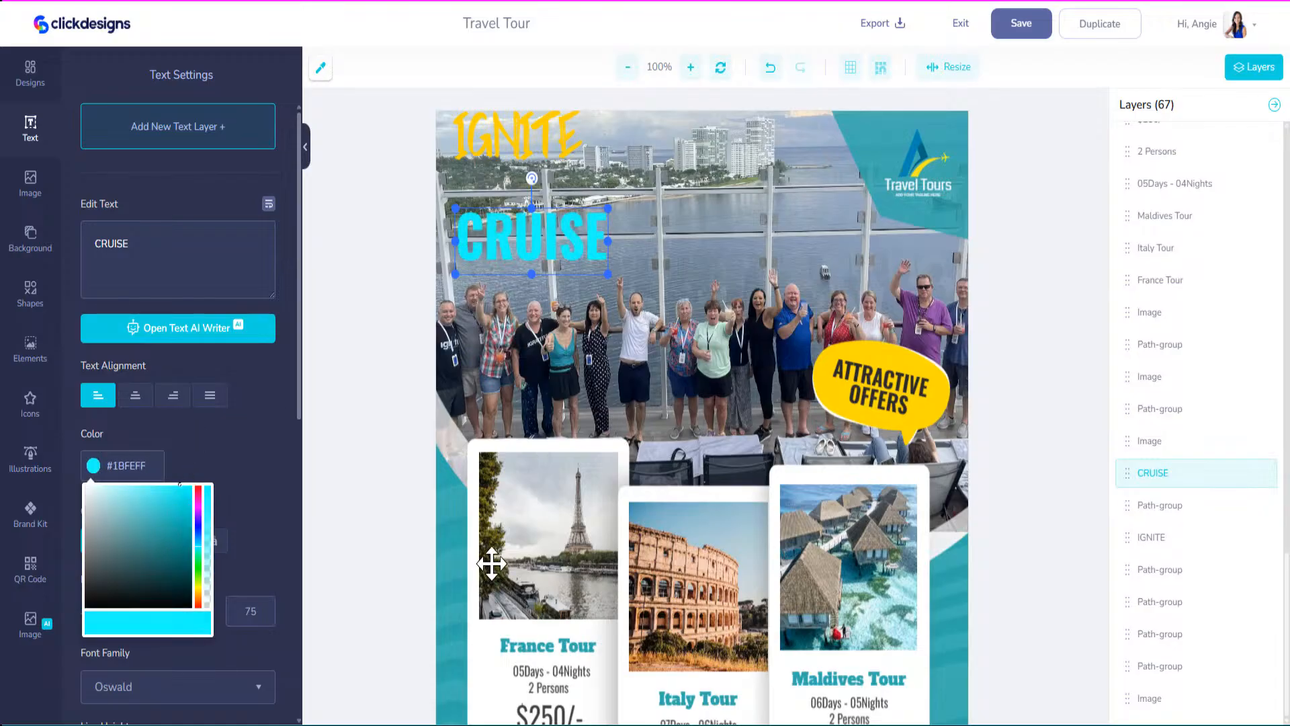
Refine CRUISE to vivid cyan #24FCFC and enlarge it further.
click(319, 70)
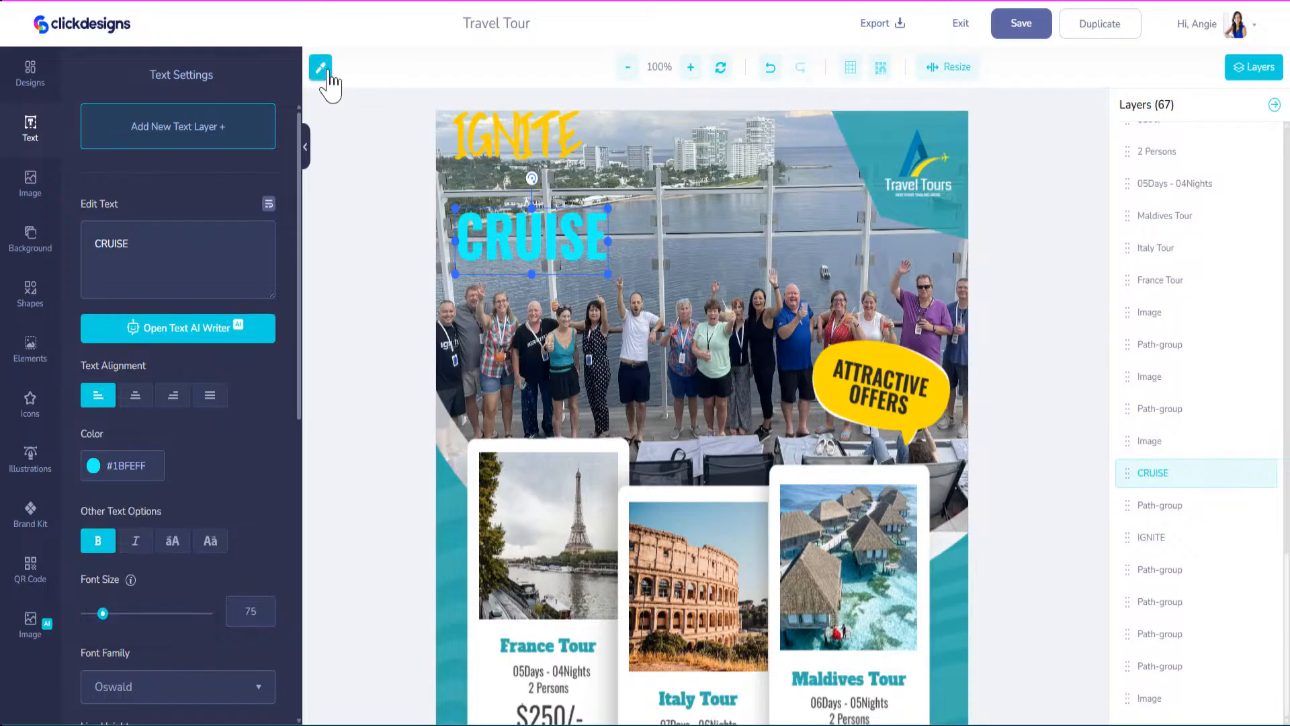
click(961, 613)
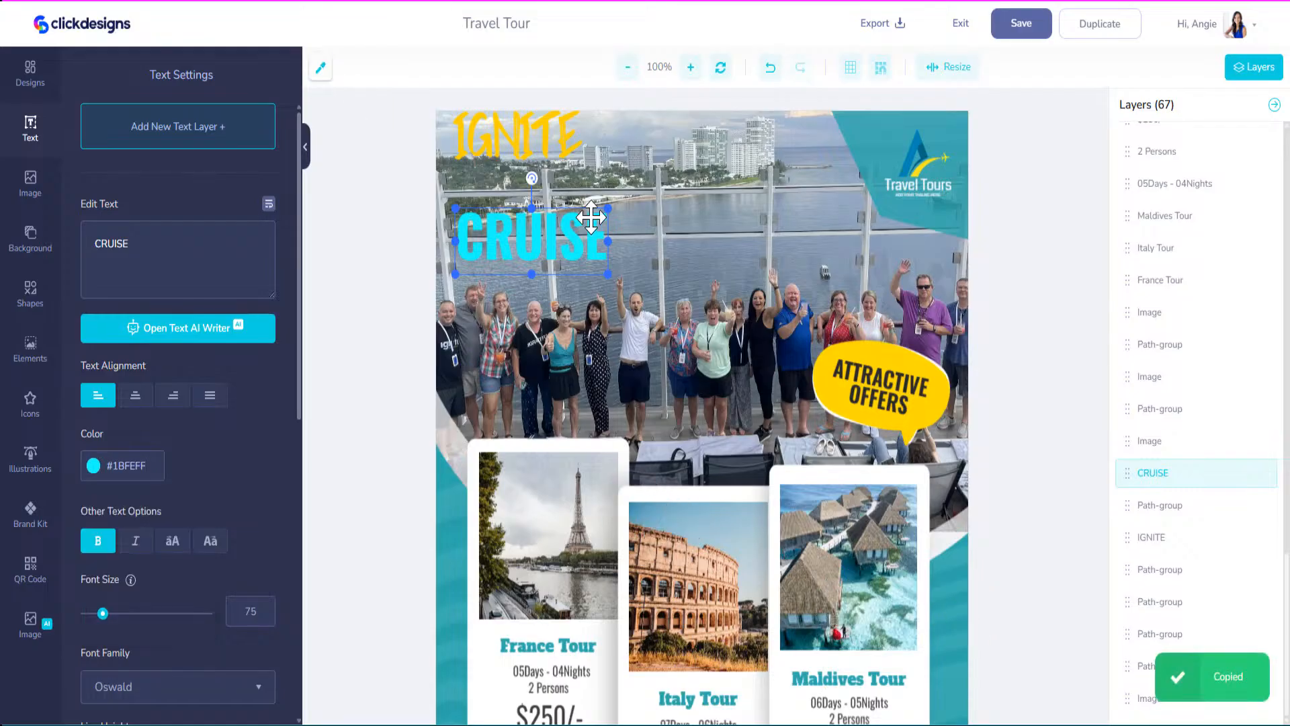
click(154, 470)
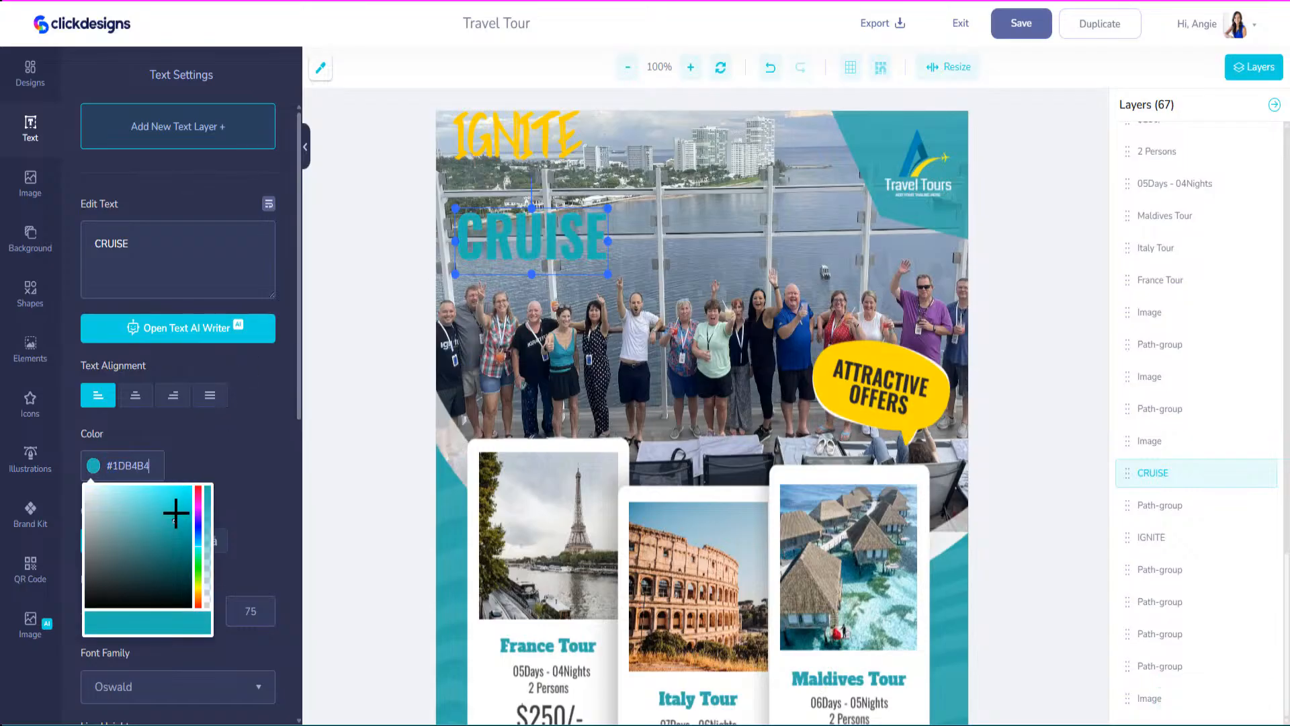
drag(175, 513, 177, 489)
drag(559, 236, 556, 230)
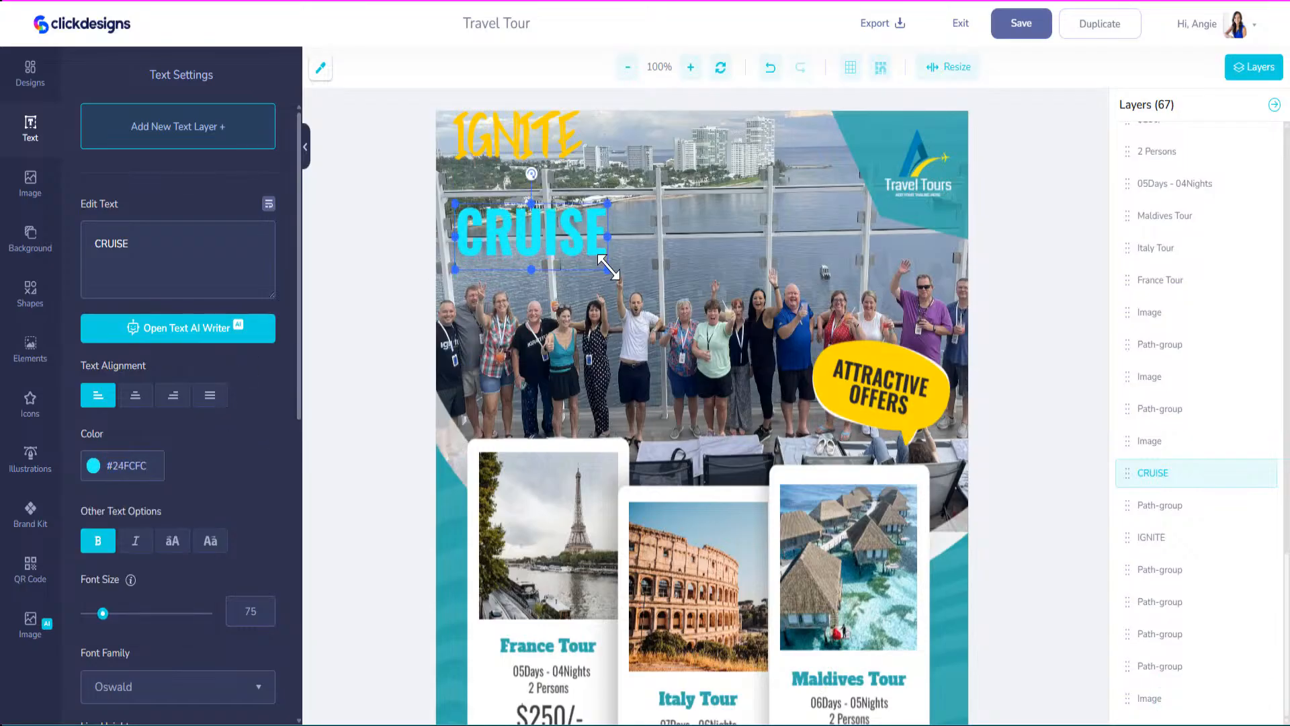
drag(647, 284, 712, 285)
Change IGNITE to IGNITE MASTERMIND in blue #006EFF at size 52, just above CRUISE.
click(547, 134)
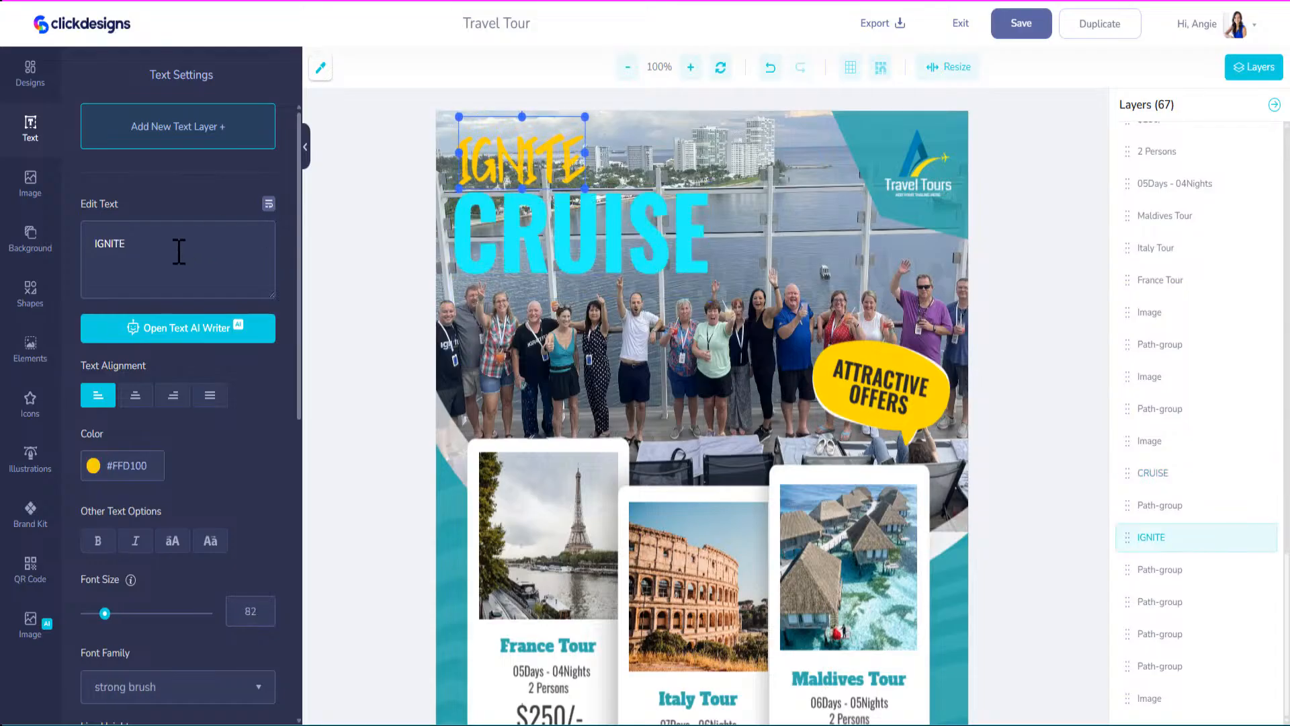
click(141, 228)
text(M)
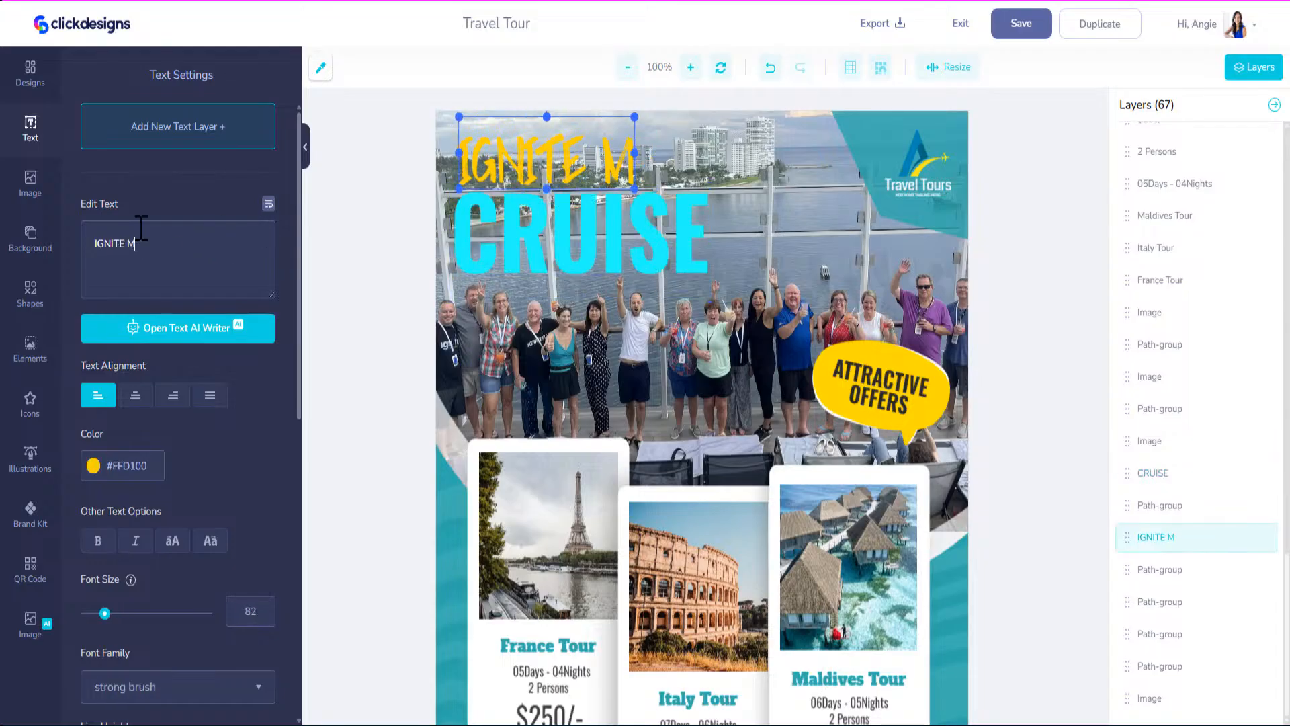
text(ASTERMIND)
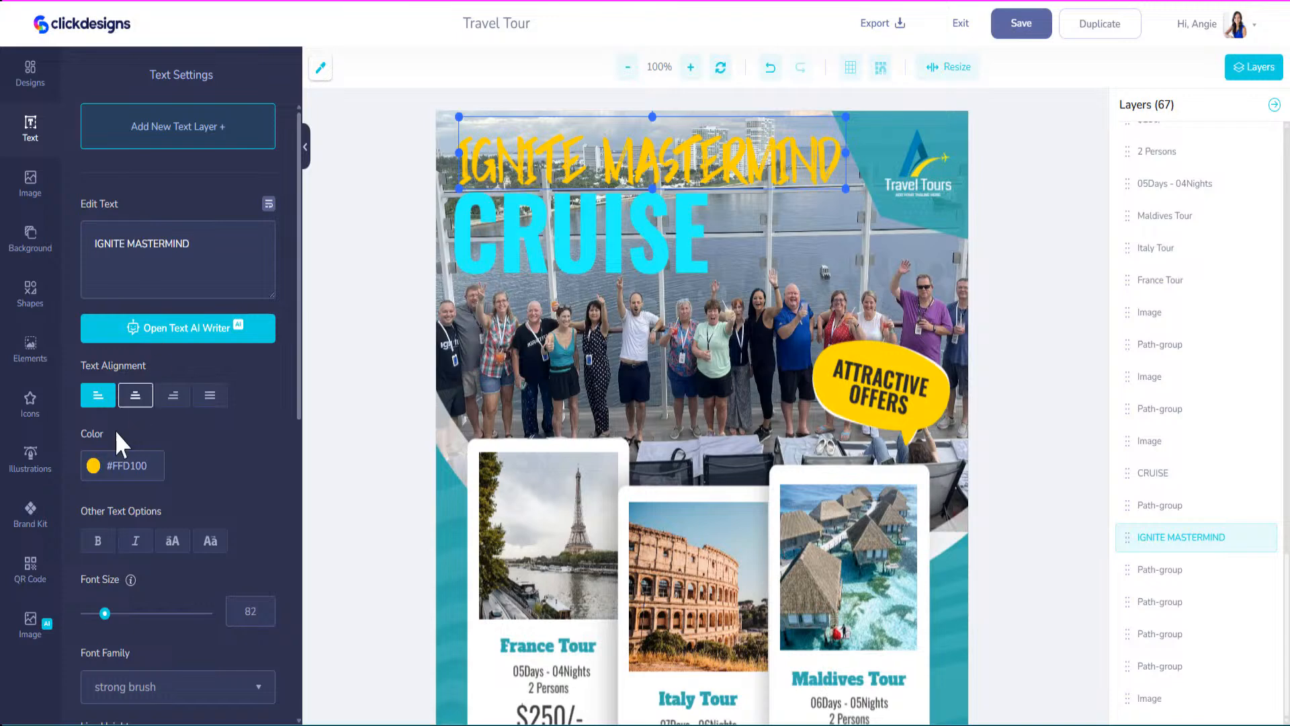
click(93, 466)
click(198, 536)
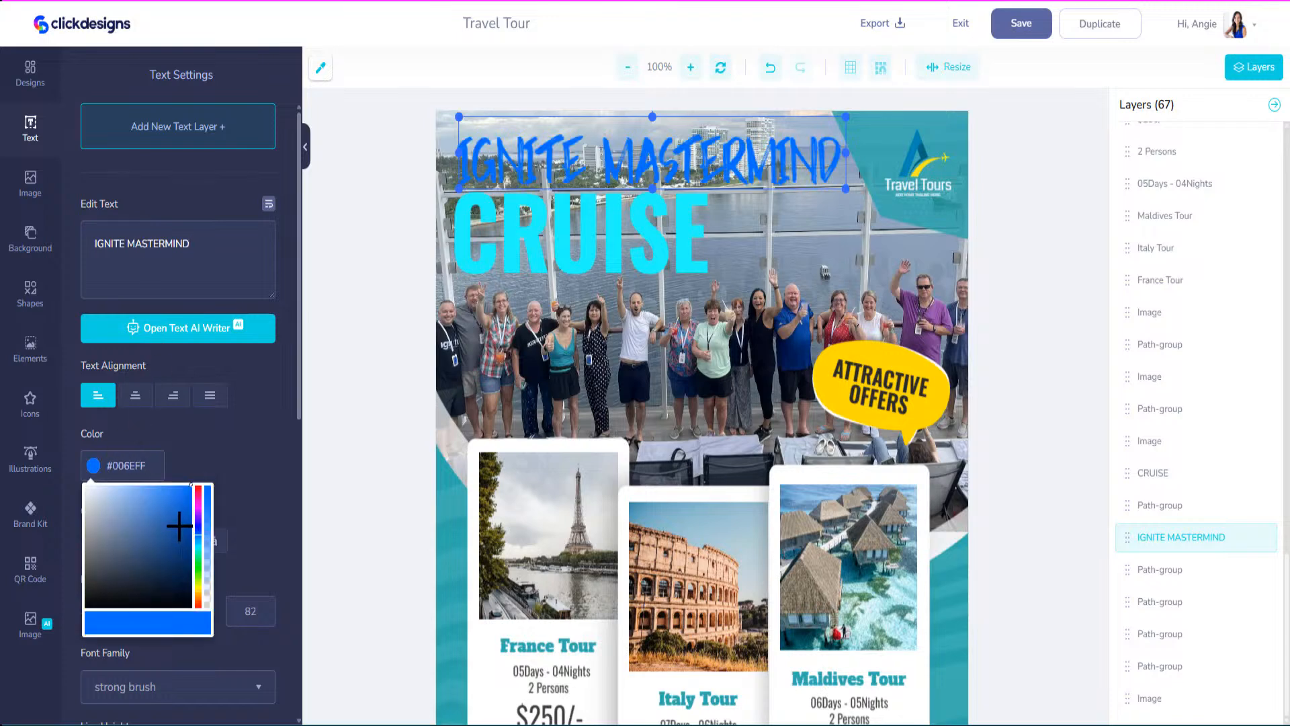
drag(846, 189, 671, 176)
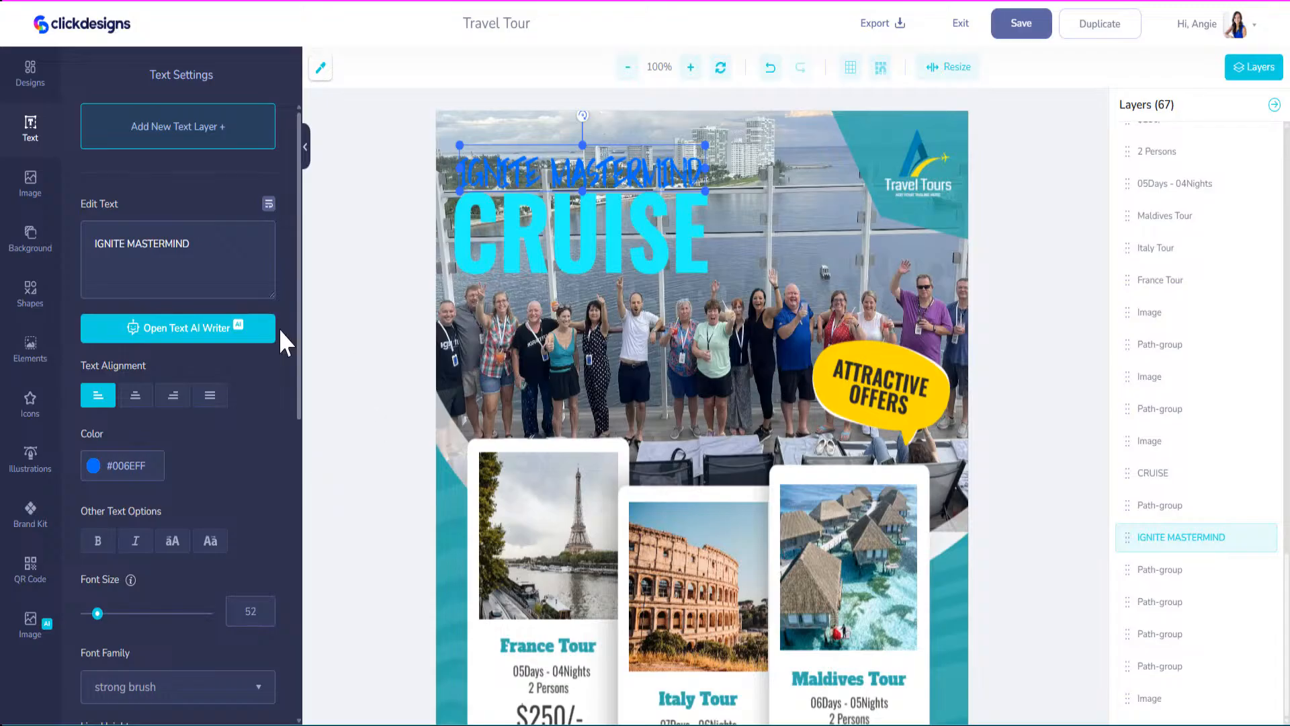
click(27, 299)
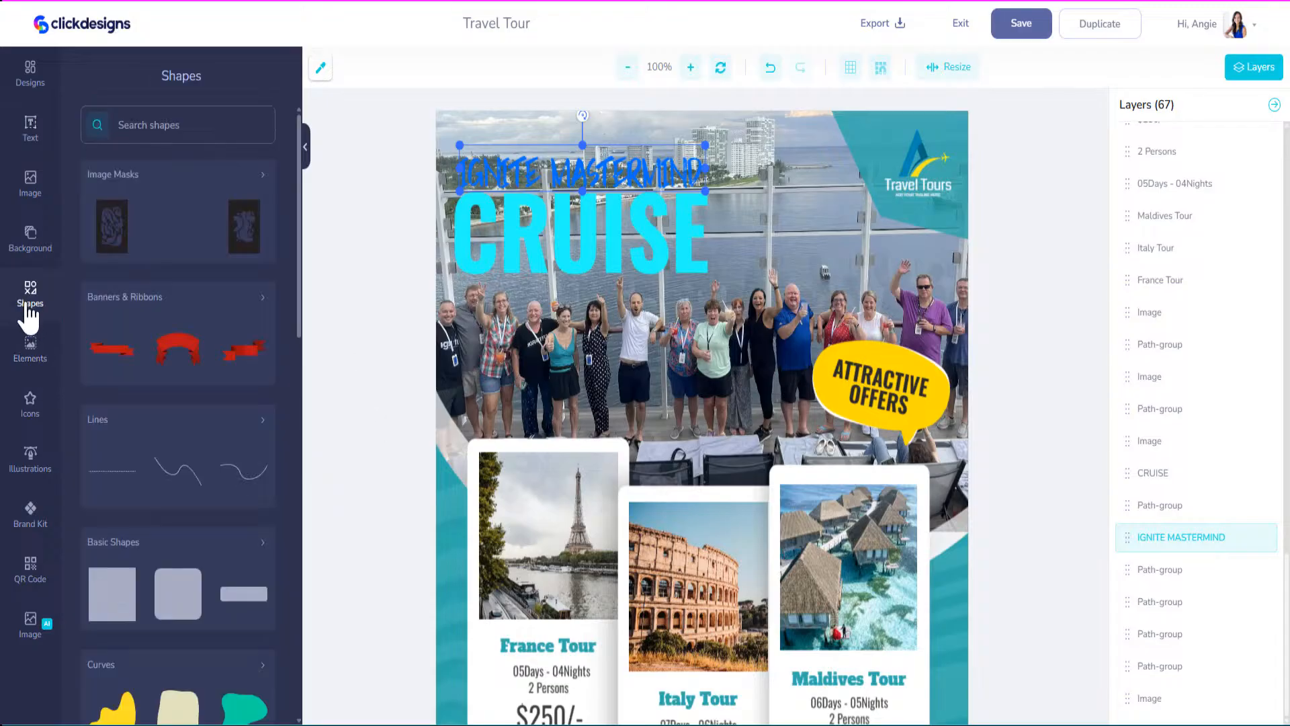
Add a thin bar shape stretched over the IGNITE MASTERMIND heading.
click(248, 541)
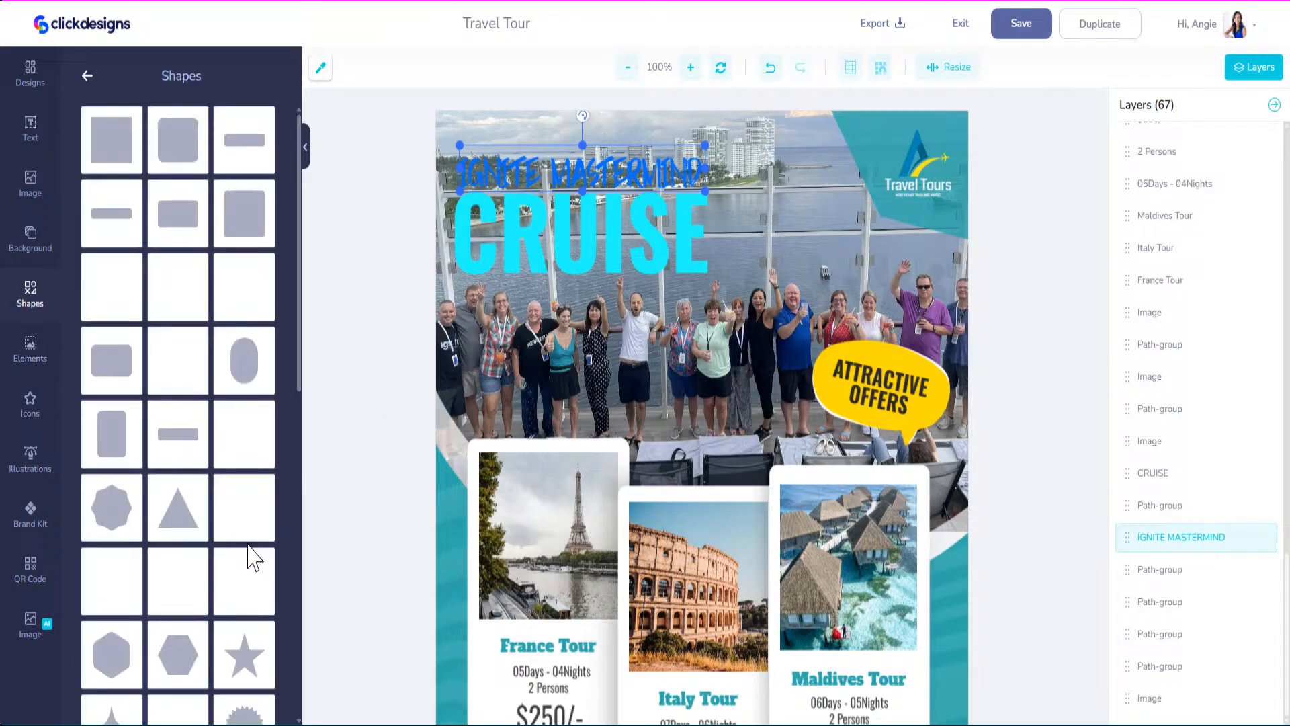
scroll(199, 482, down, 7)
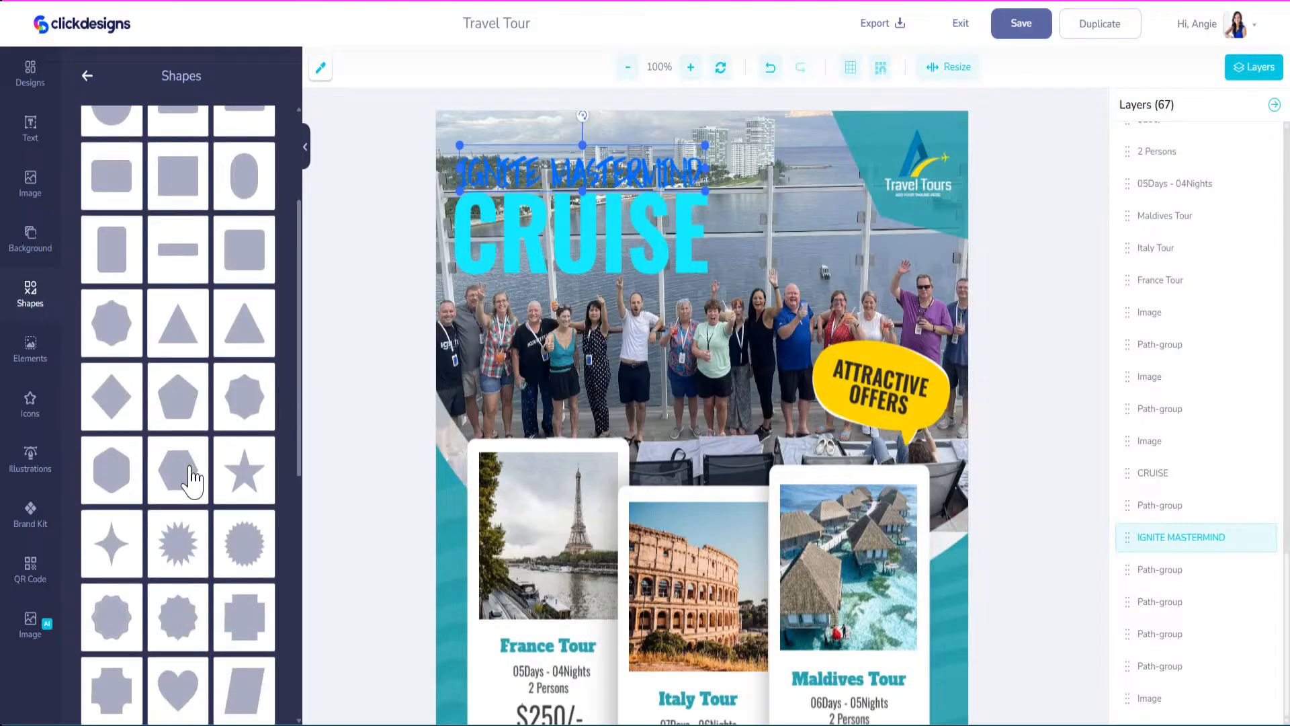
scroll(191, 481, down, 4)
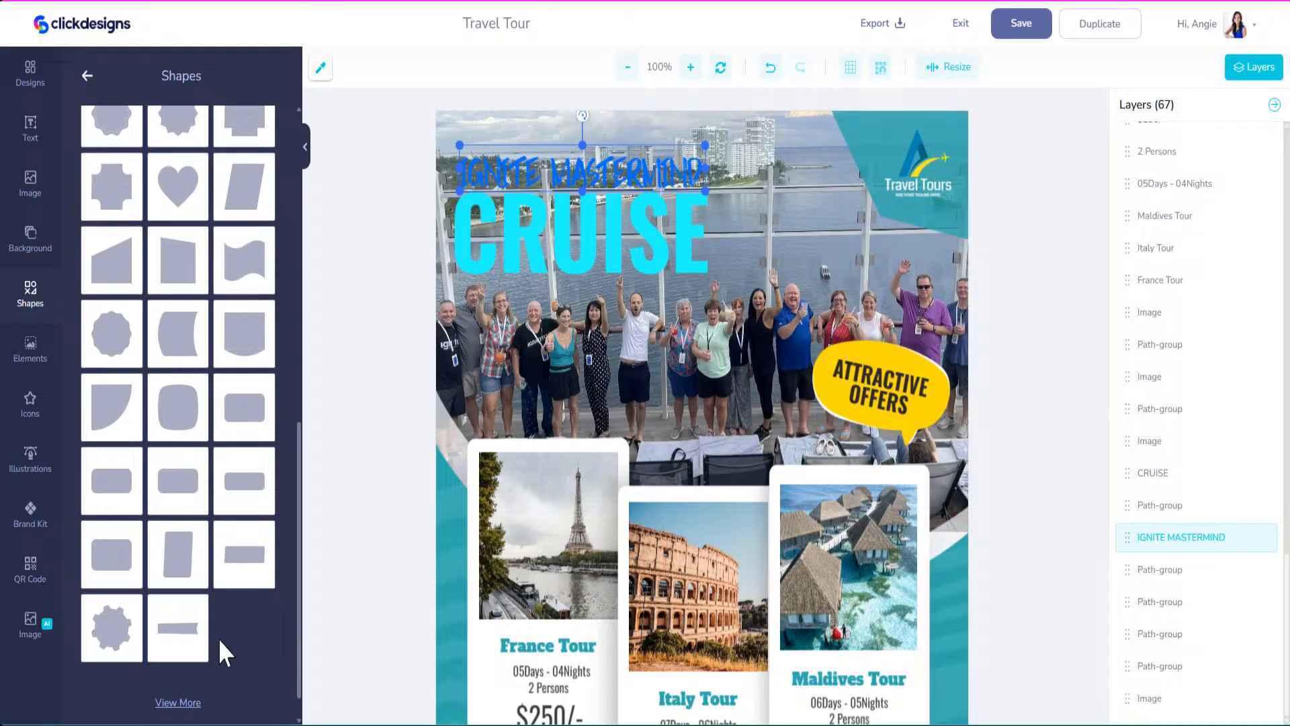
click(192, 642)
click(576, 167)
mouse_move(577, 167)
mouse_down()
mouse_move(578, 186)
mouse_move(578, 144)
mouse_up()
Make the bar black at 42% opacity.
click(93, 146)
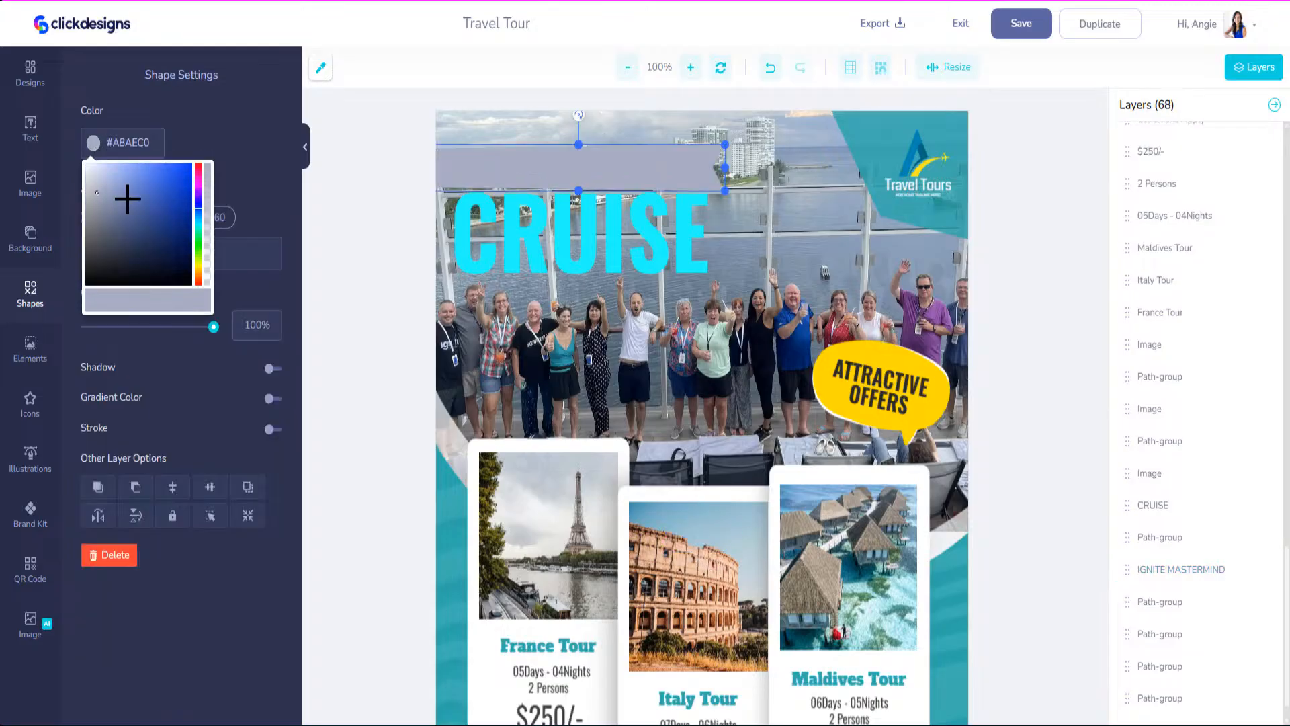
drag(127, 199, 59, 301)
click(253, 140)
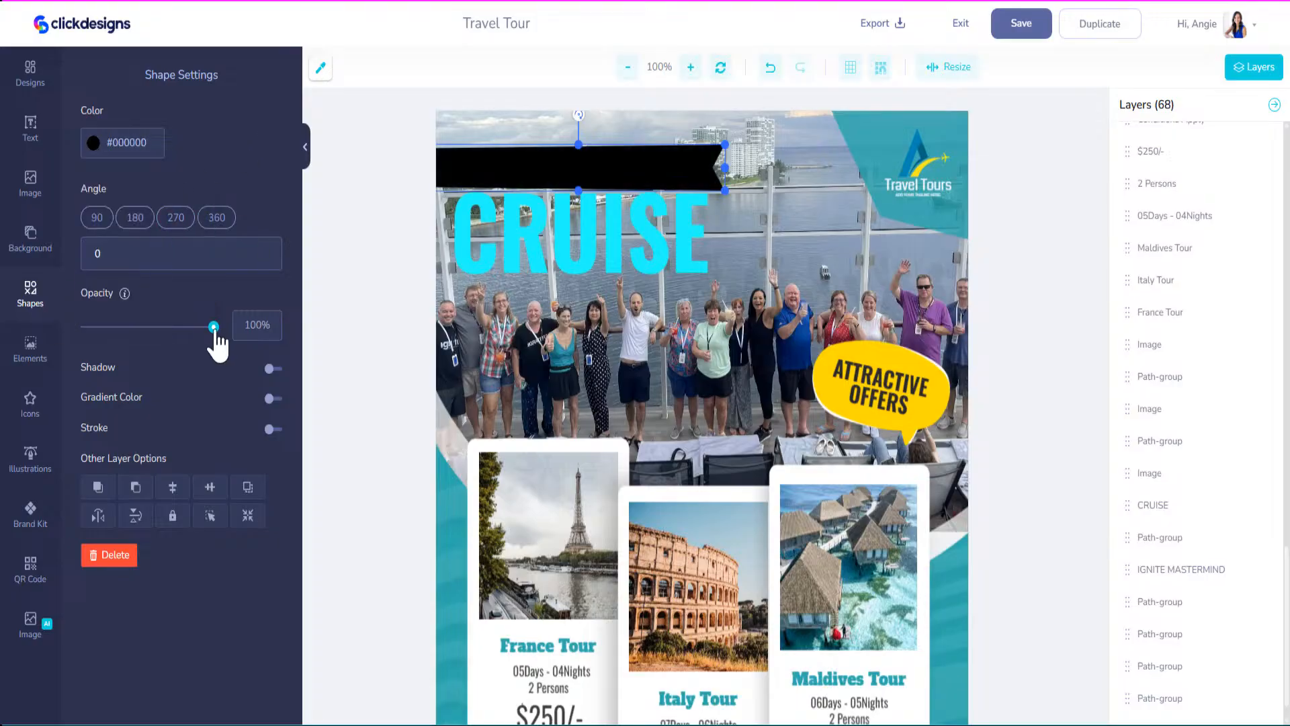
drag(213, 327, 143, 327)
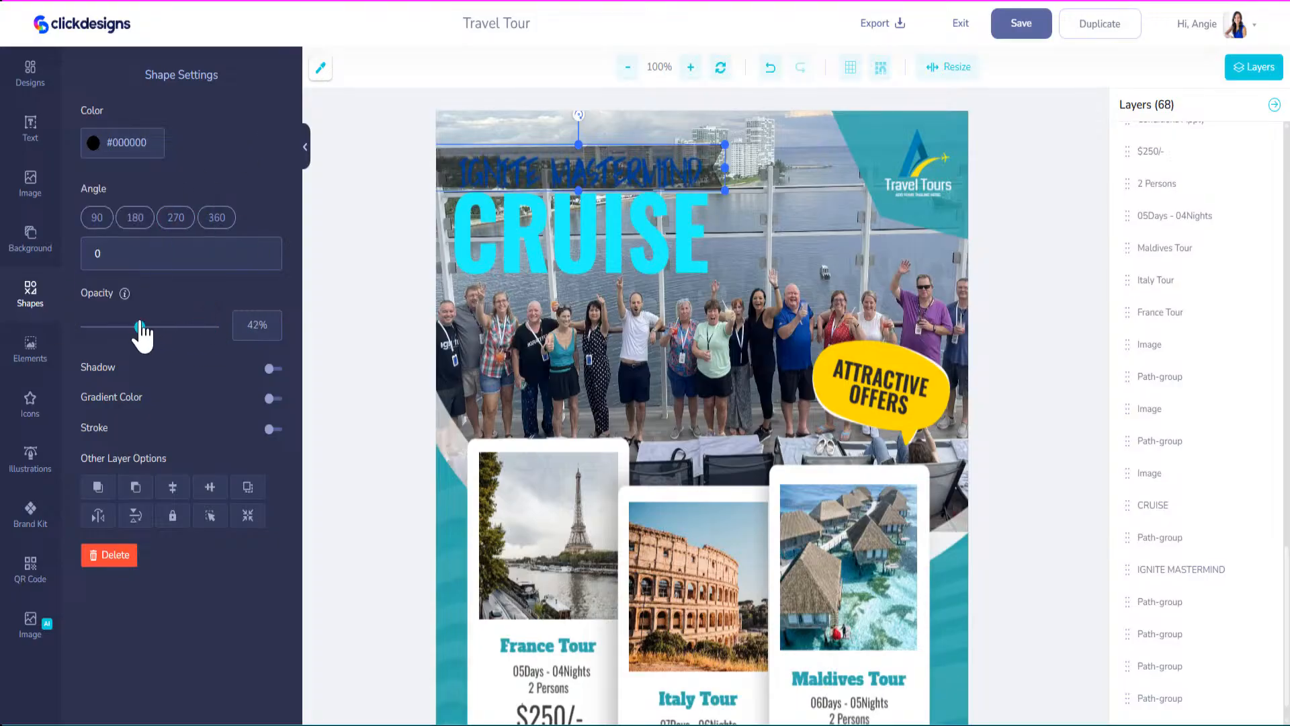
scroll(1181, 317, up, 10)
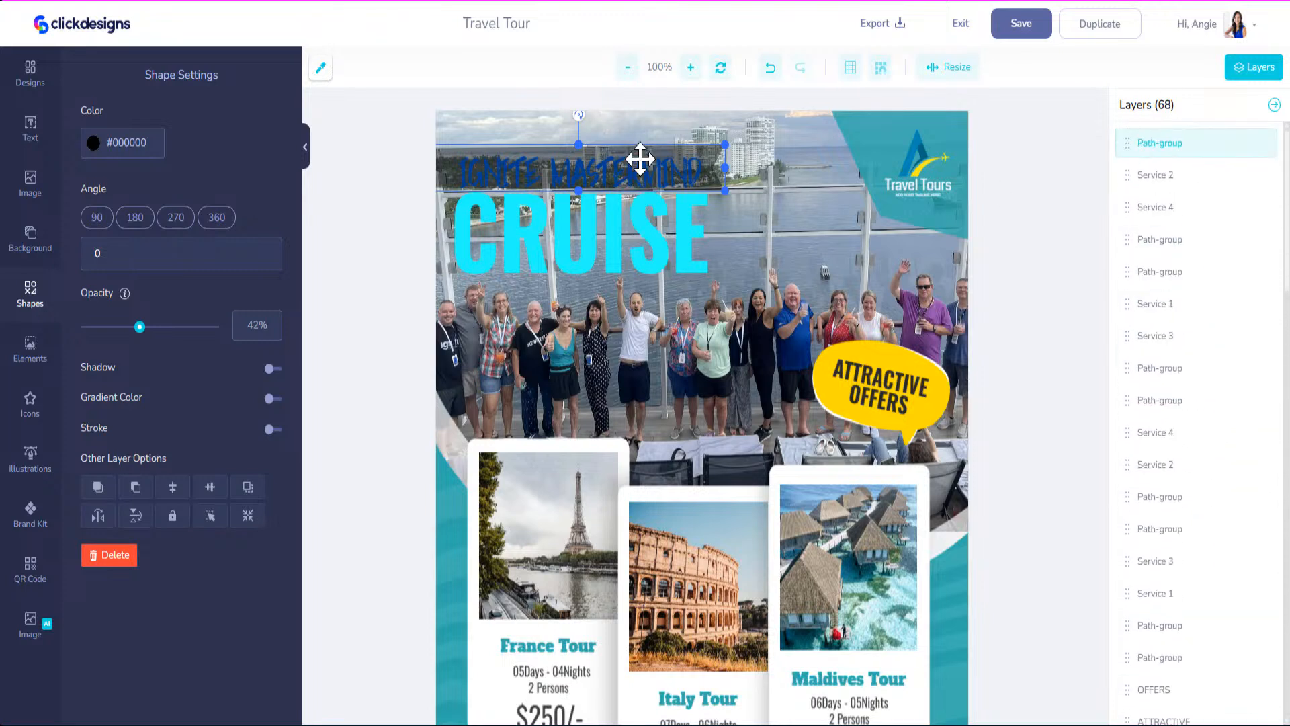
Move the IGNITE MASTERMIND layer to the top of the layer stack.
click(623, 181)
scroll(1170, 423, down, 1)
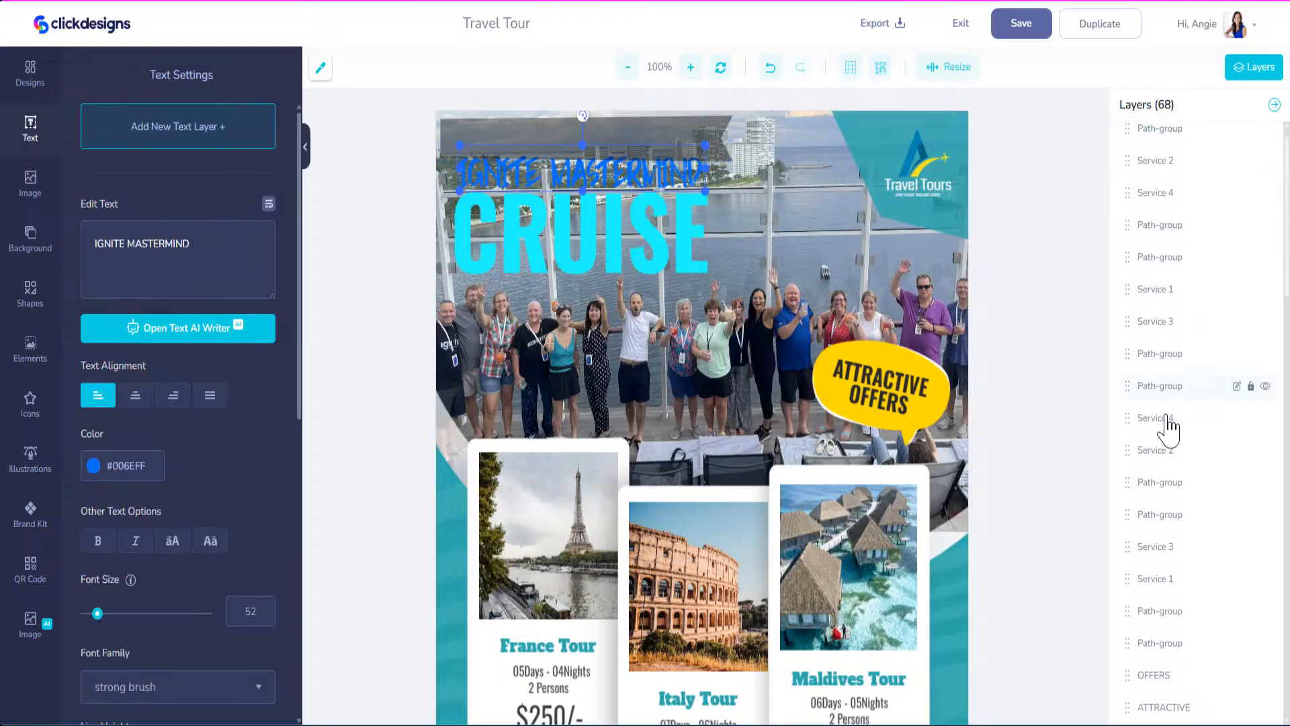
scroll(1170, 423, down, 10)
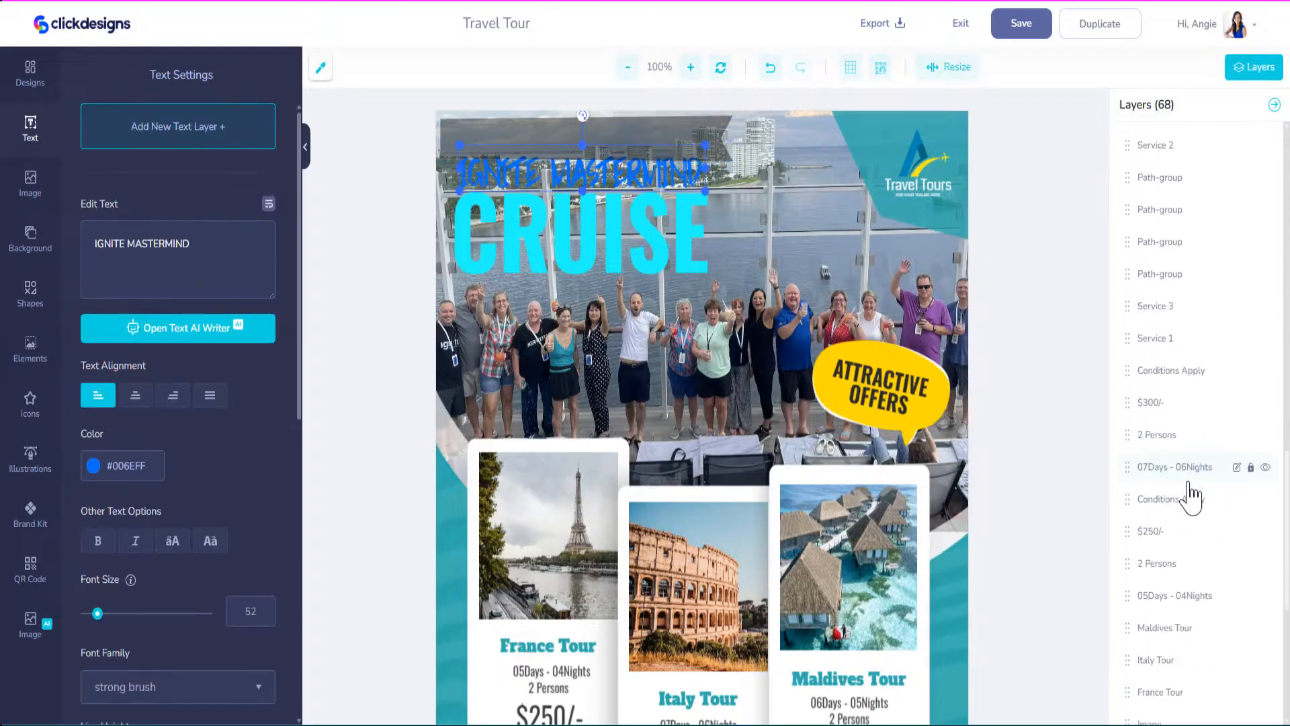
scroll(1192, 497, up, 10)
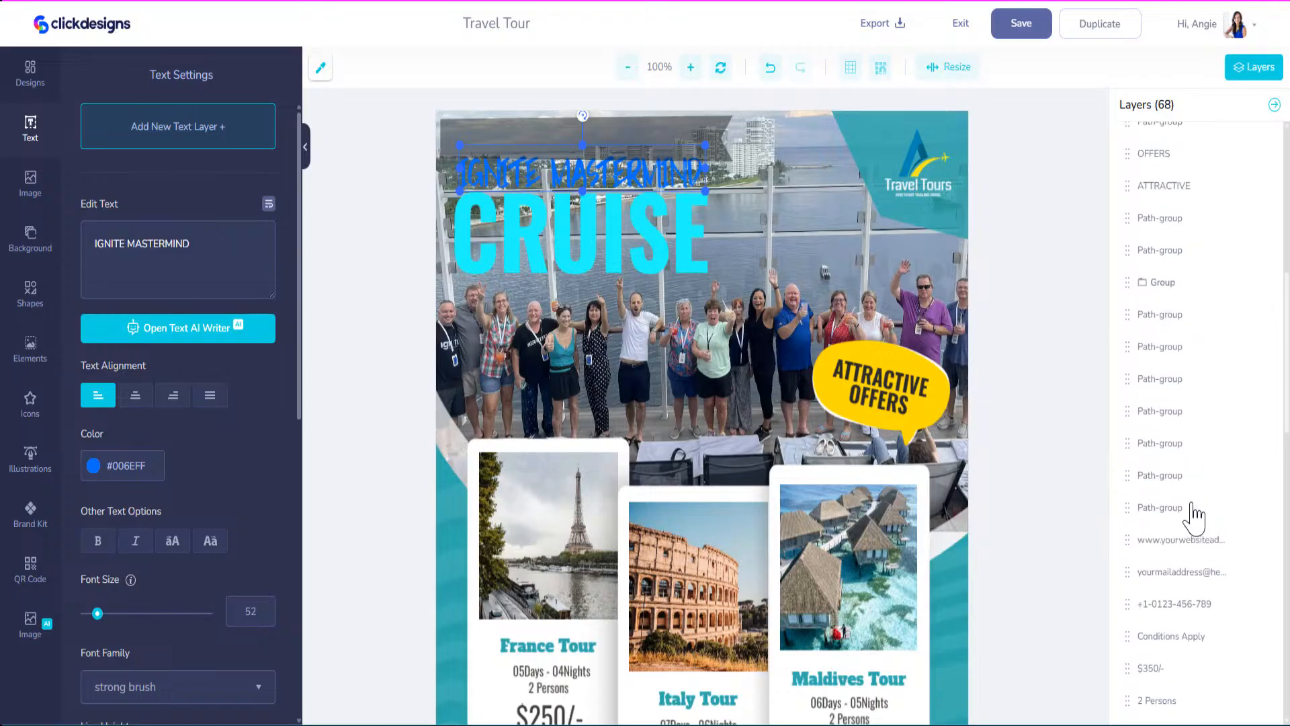
scroll(1193, 514, down, 8)
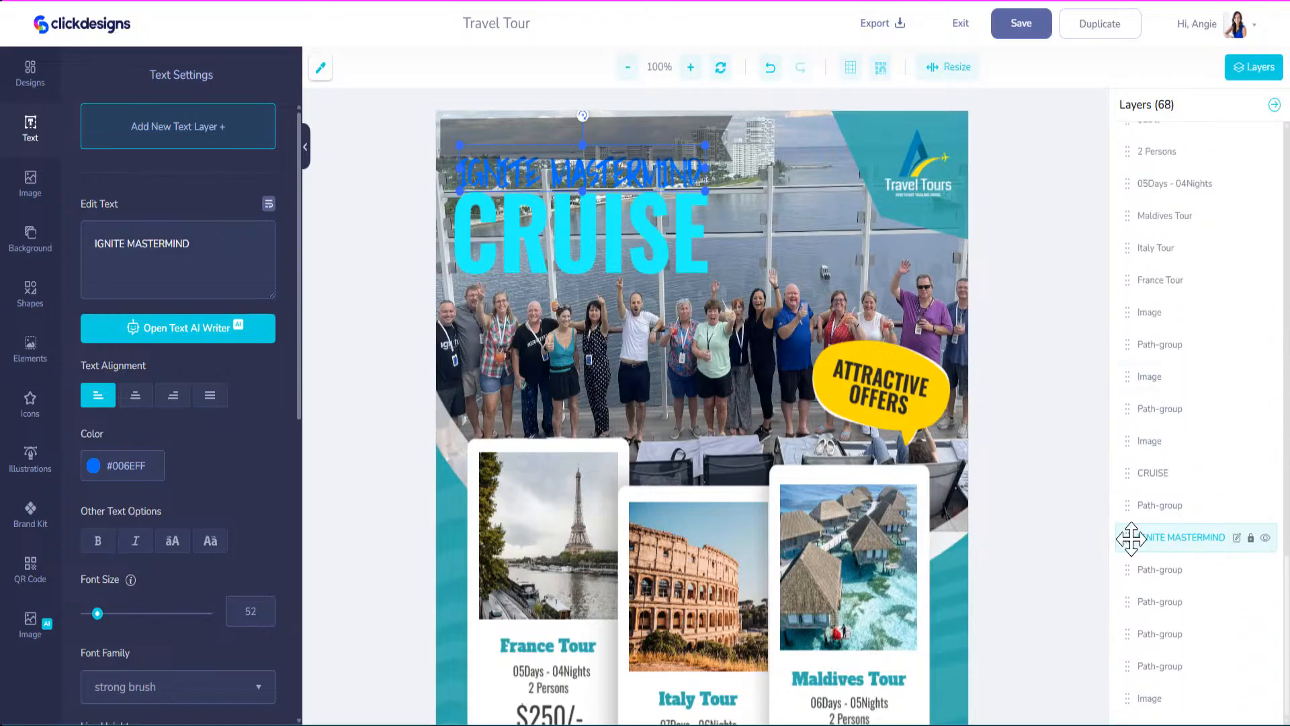
drag(1131, 538, 1151, 143)
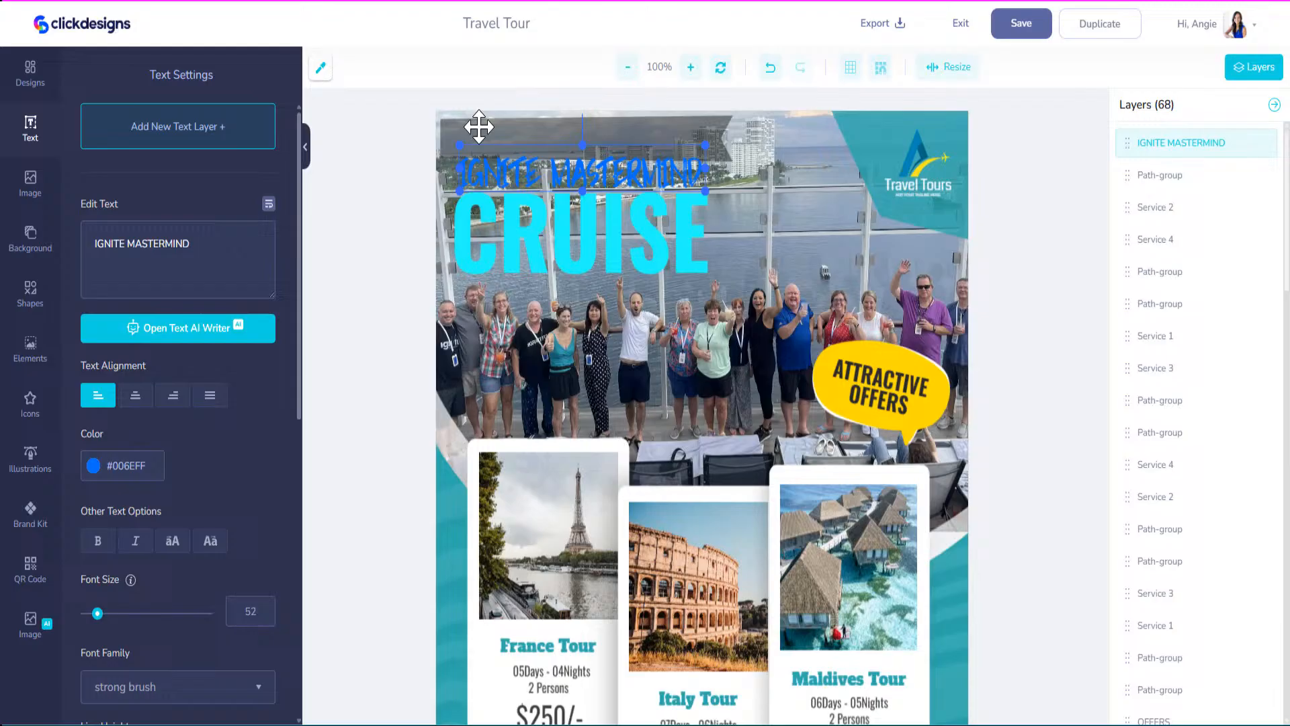
Recolour the IGNITE MASTERMIND heading white, #FFFFFF.
click(504, 161)
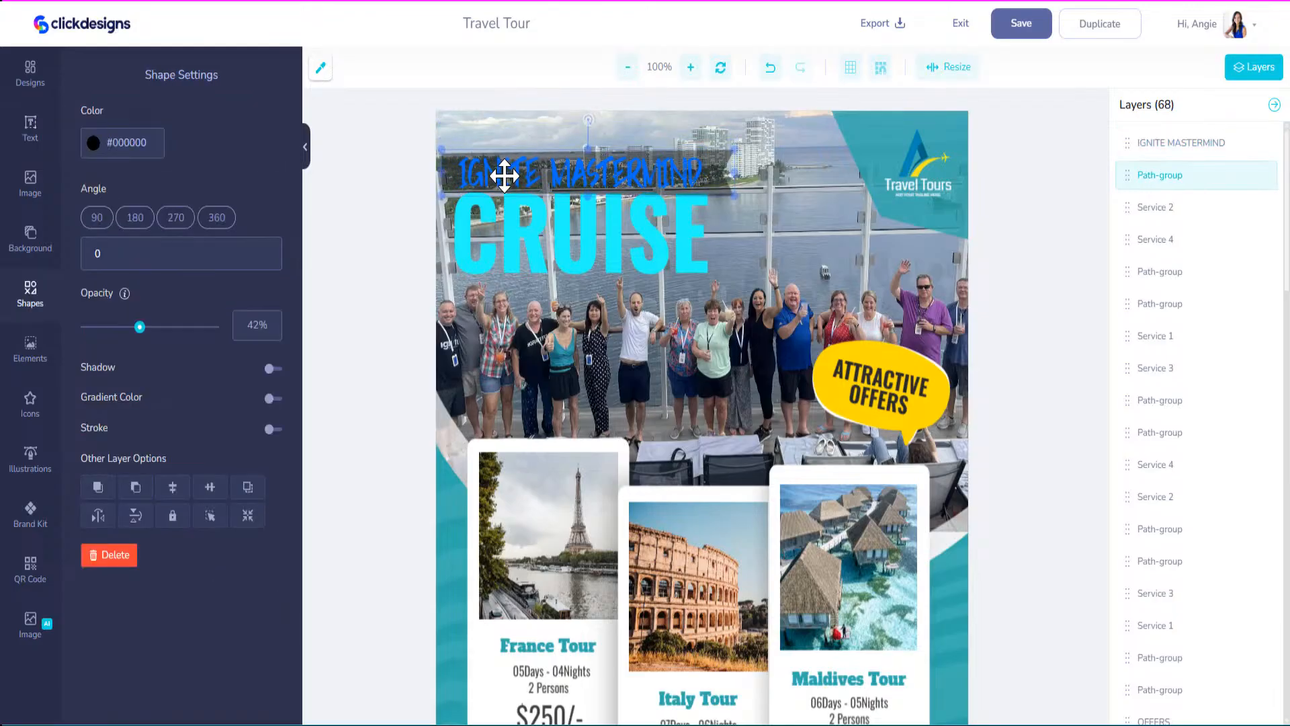
click(538, 176)
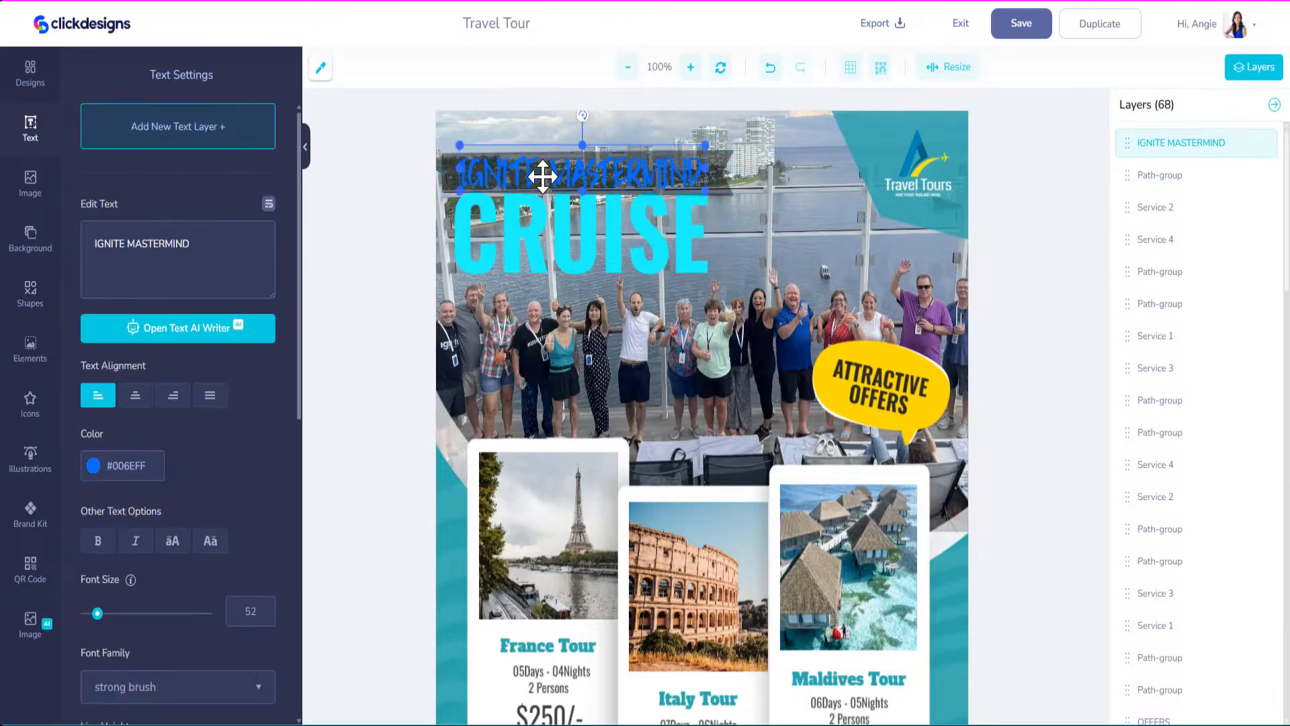
click(92, 465)
drag(106, 498, 76, 476)
click(405, 128)
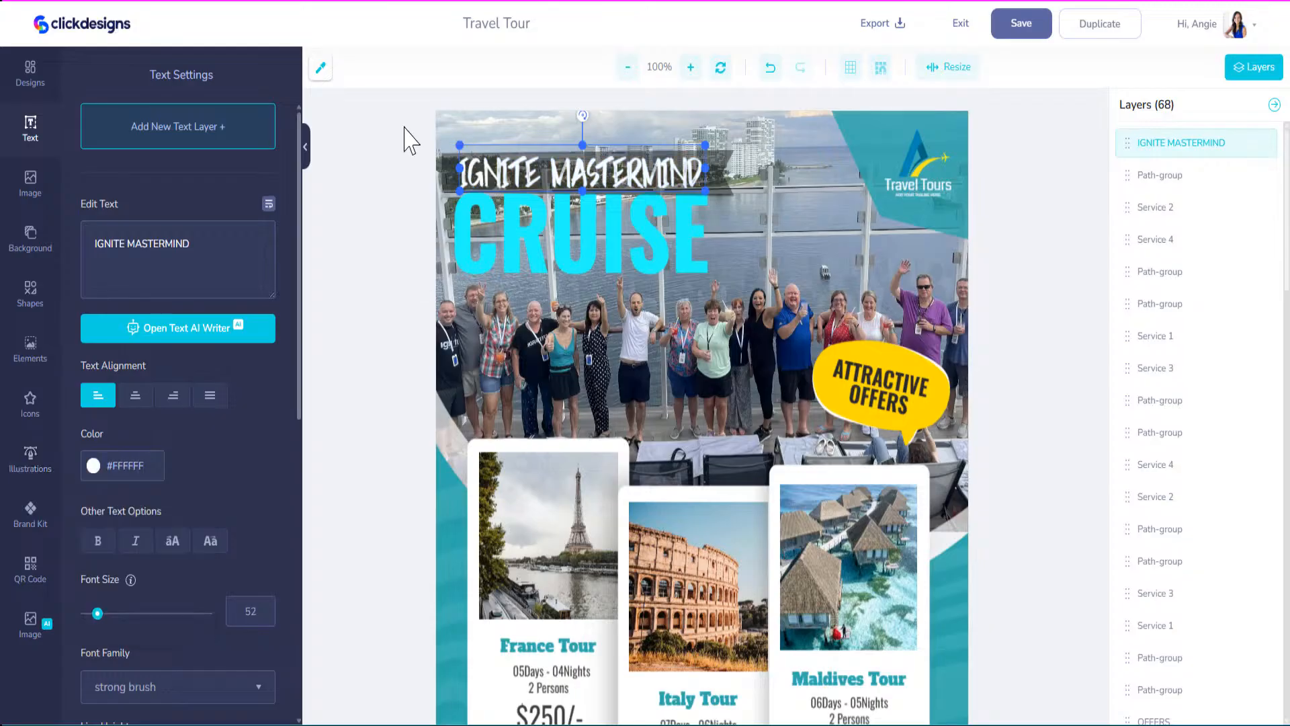
Stretch the dark band to the flyer's left edge.
click(721, 156)
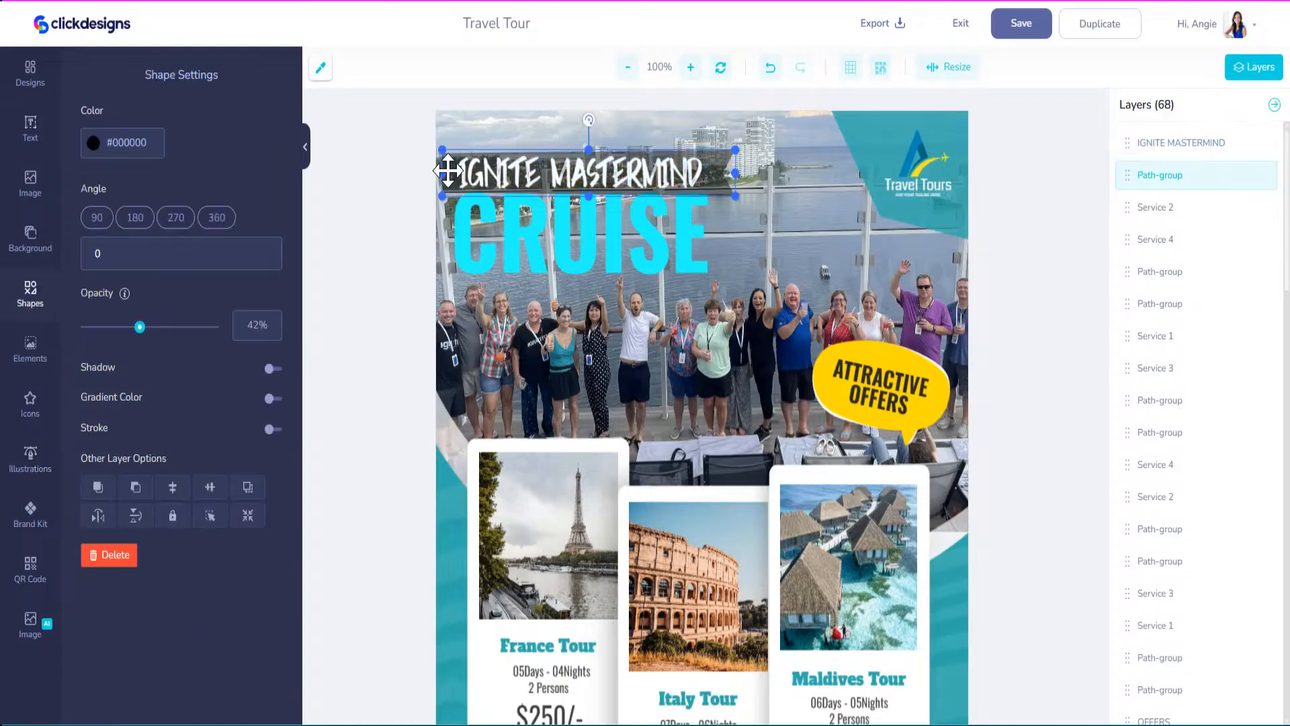
drag(442, 172, 431, 170)
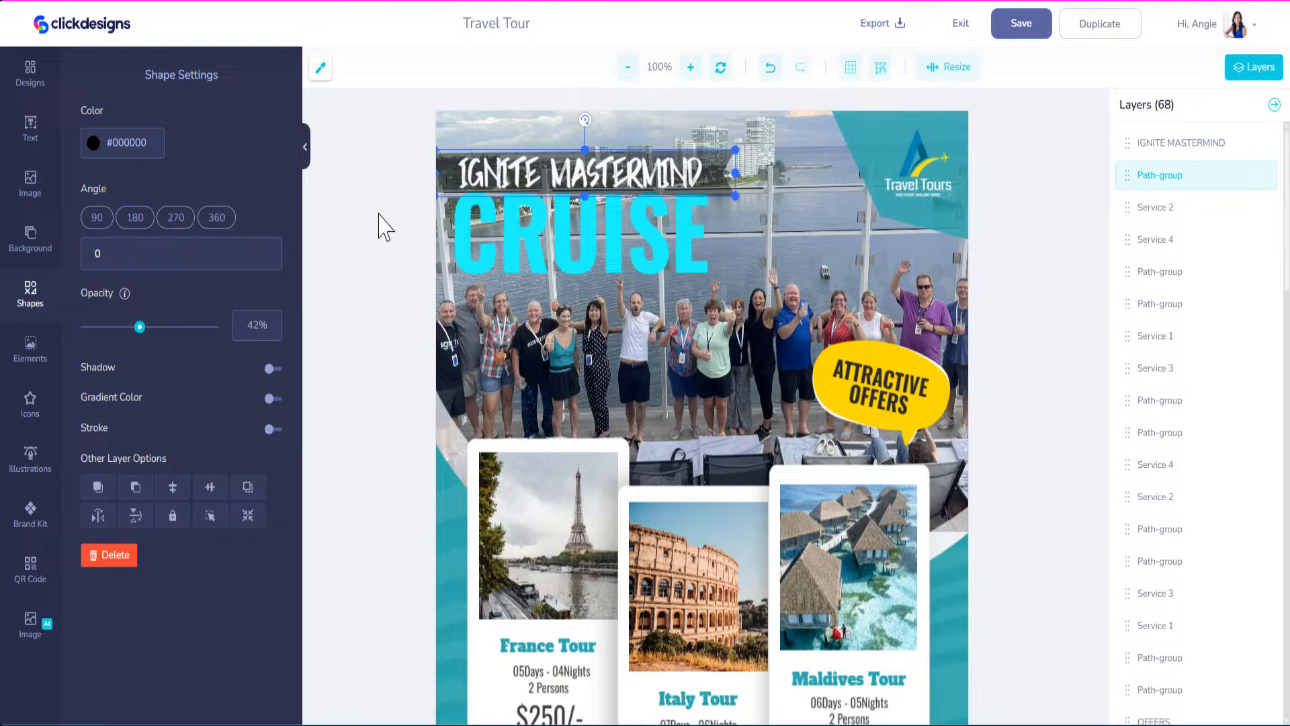
click(513, 224)
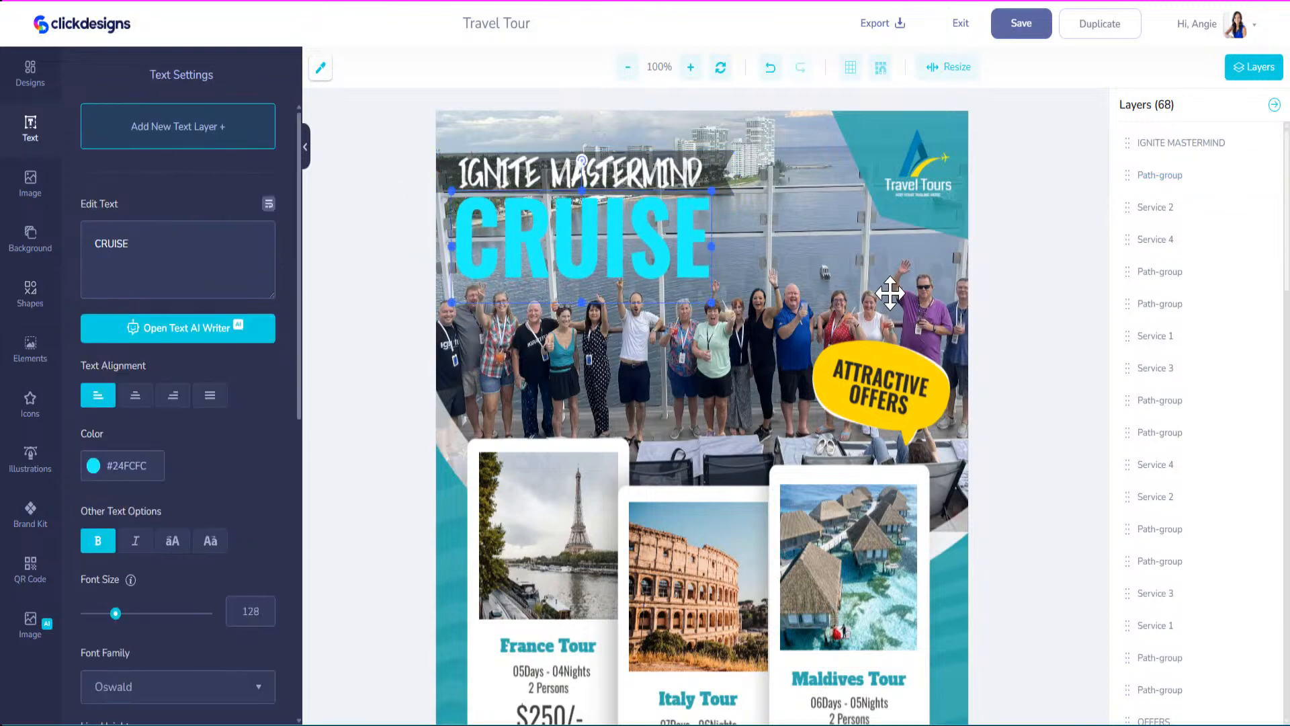
Delete the Travel Tours logo and enlarge the teal top-right corner shape.
click(934, 164)
key(Delete)
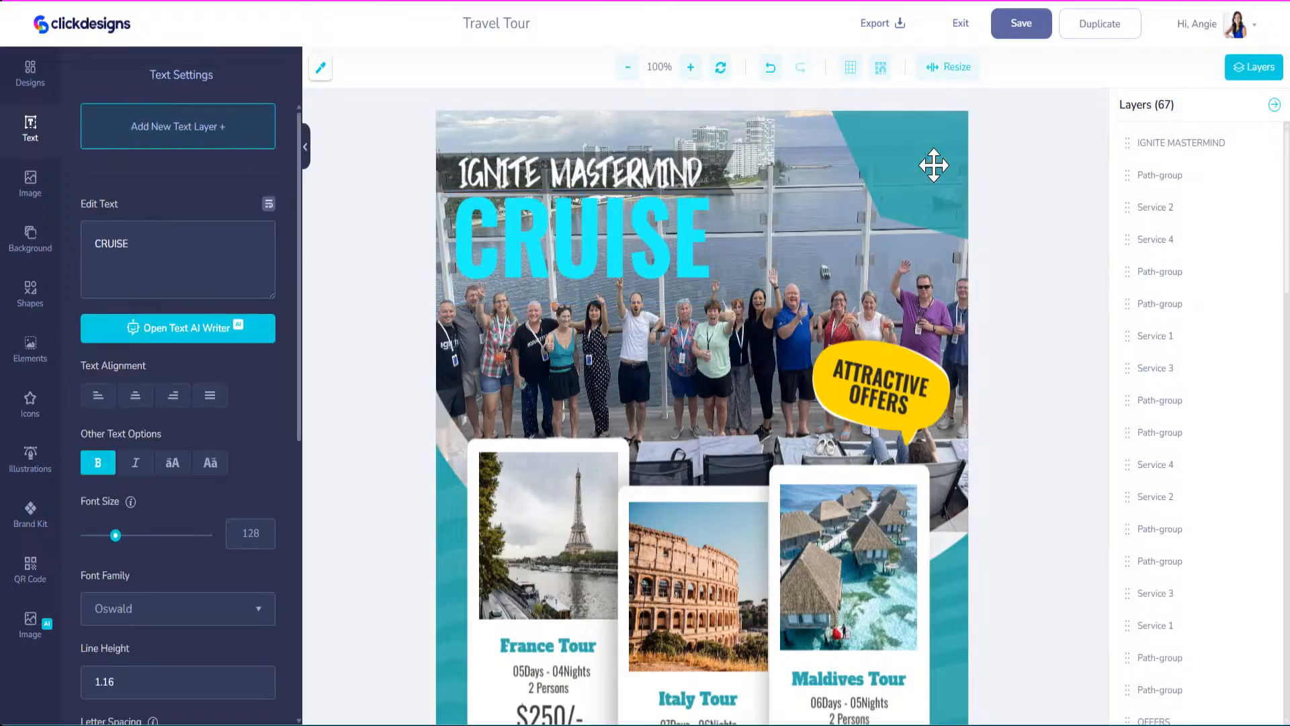
click(927, 165)
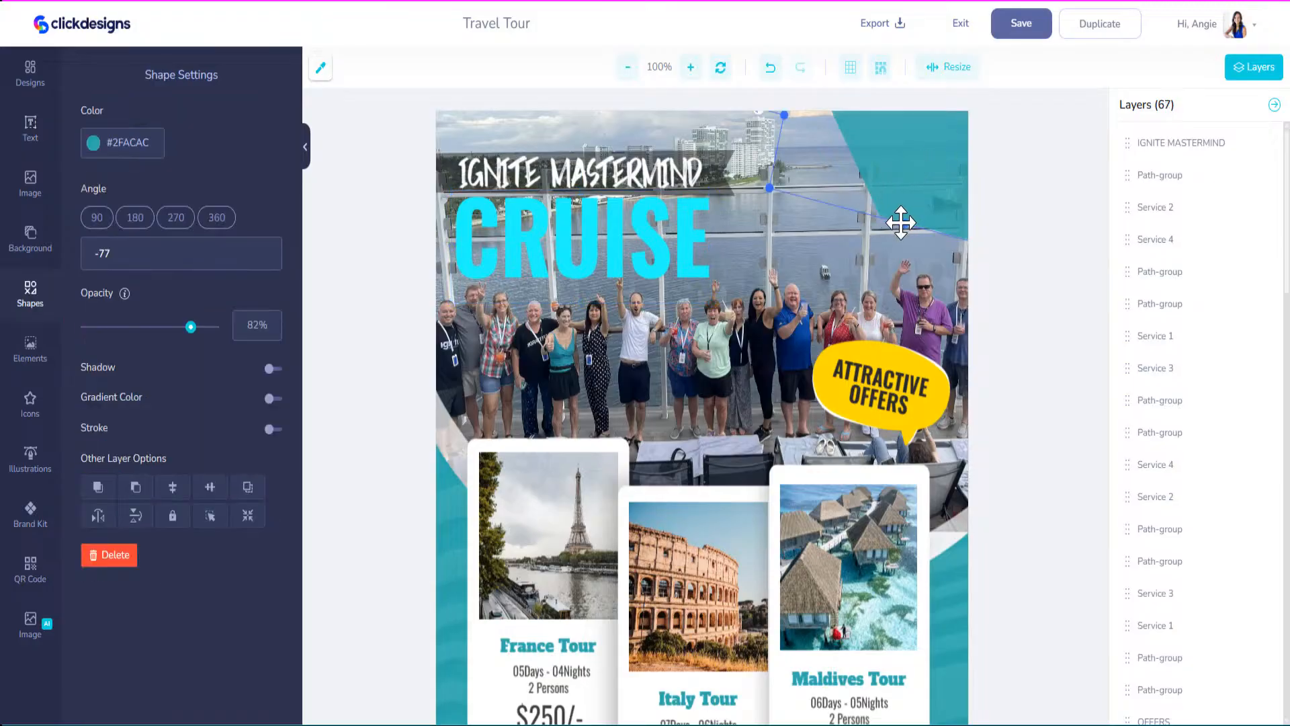
drag(892, 224, 898, 255)
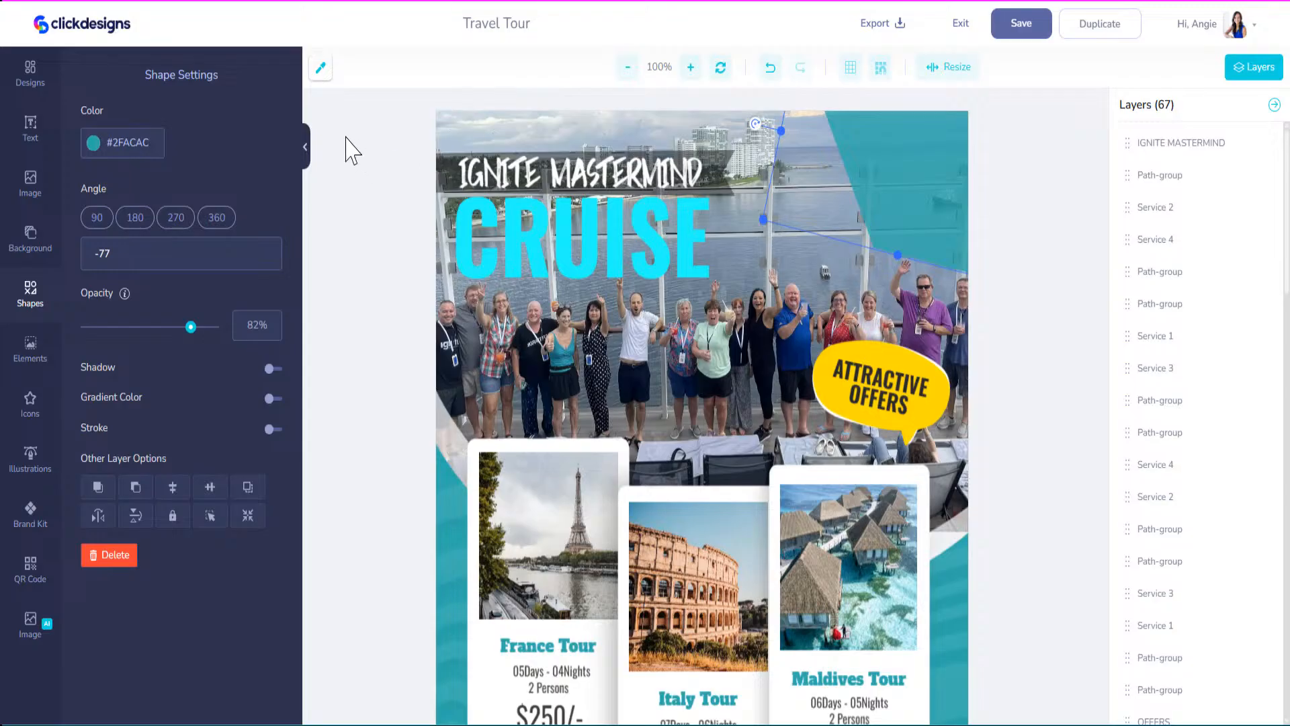
Recolour the corner shape to CRUISE's cyan #24FCFC and upload the Fall Cruise image.
click(320, 67)
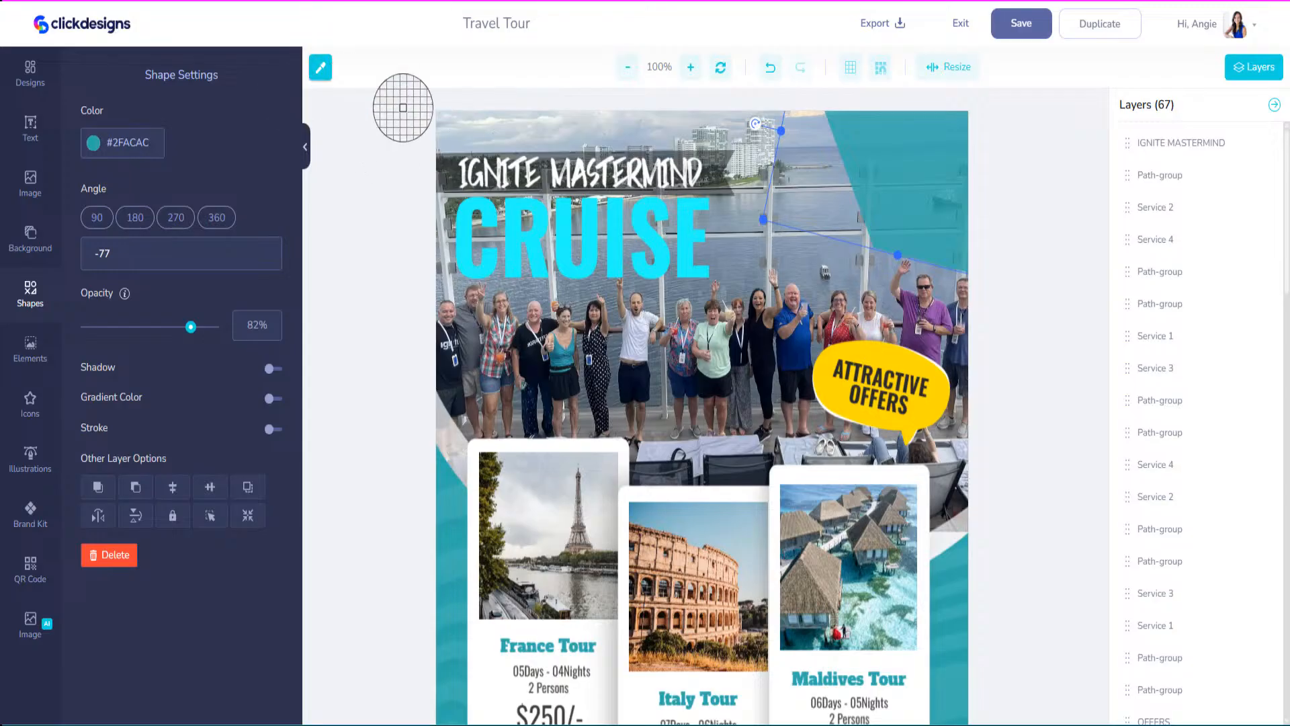
click(490, 220)
double_click(149, 145)
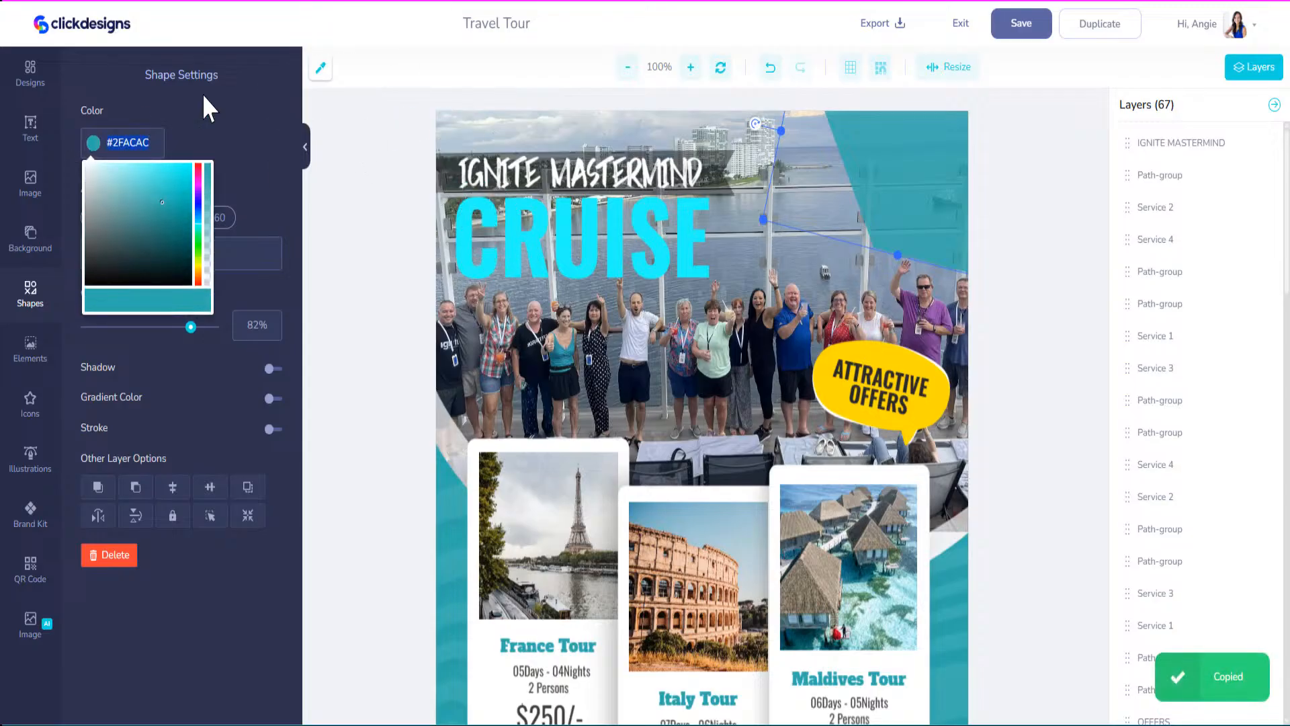
key(ctrl+v)
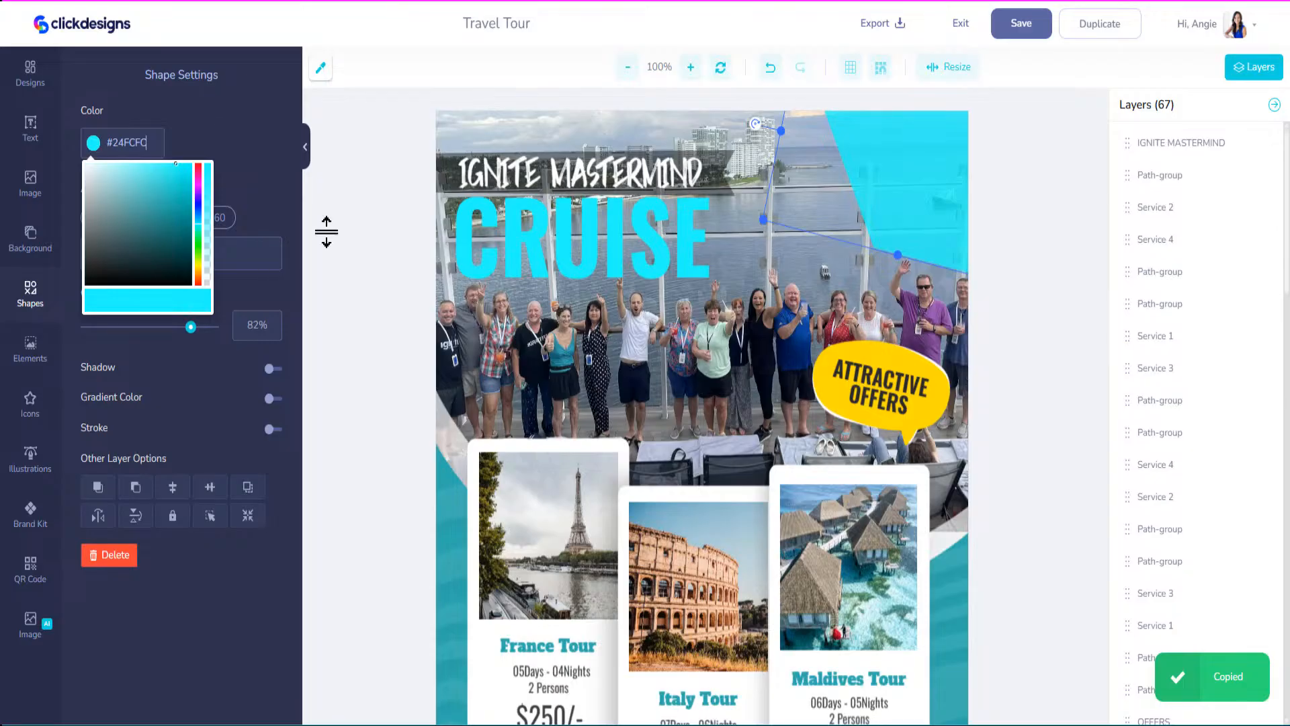
click(277, 123)
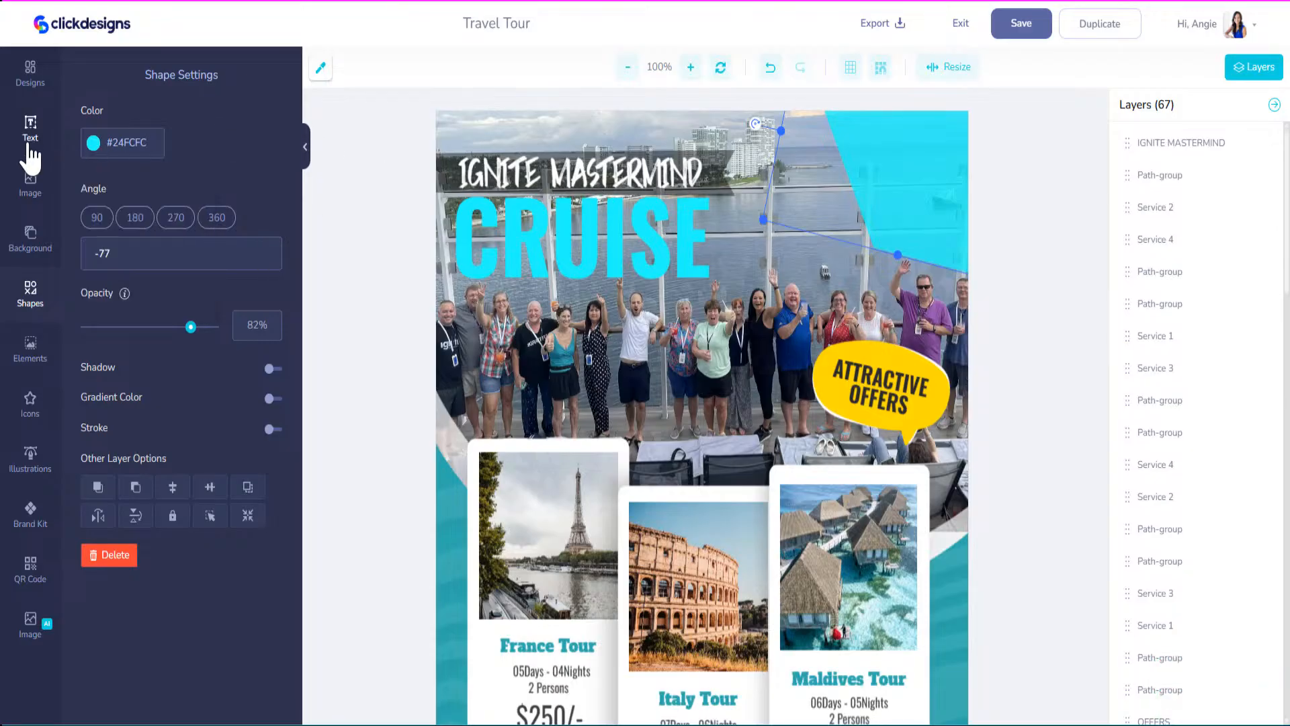
click(31, 183)
drag(1289, 302, 181, 191)
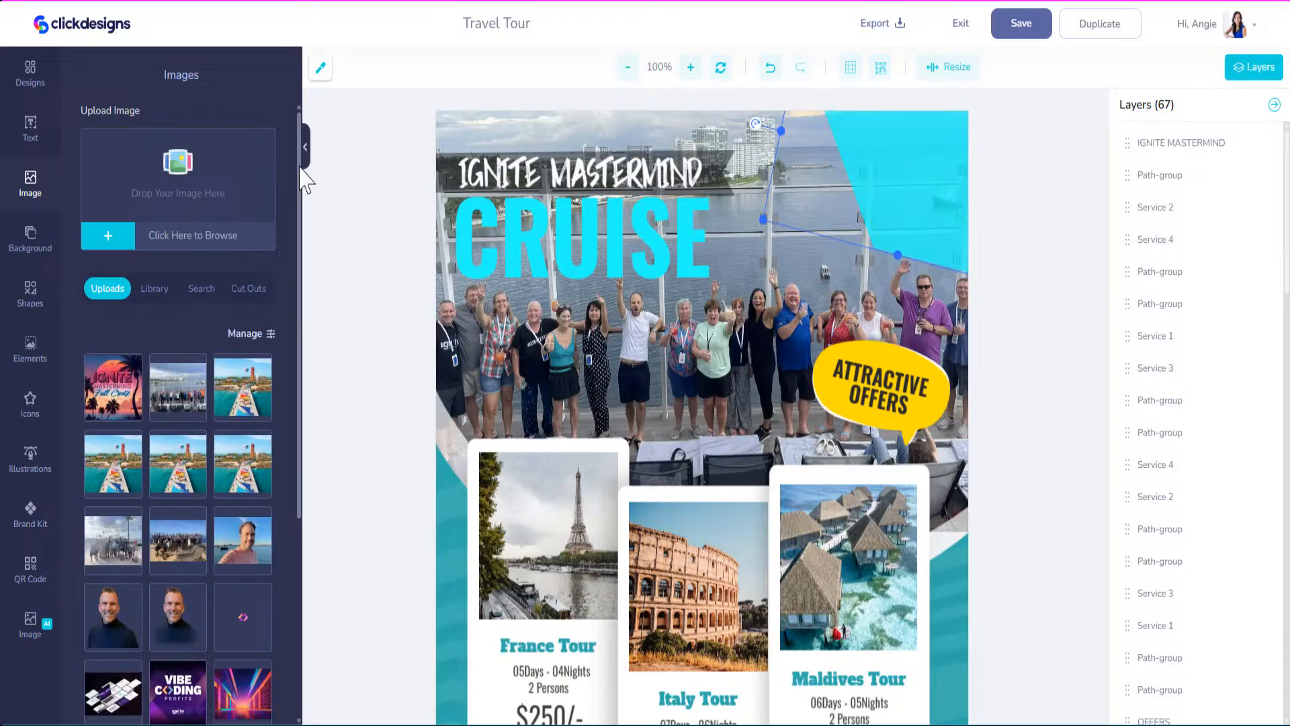
Add the Fall Cruise image and straighten the cyan shape to a 90-degree angle.
click(112, 396)
drag(700, 538, 958, 246)
click(1000, 118)
drag(1010, 123, 921, 353)
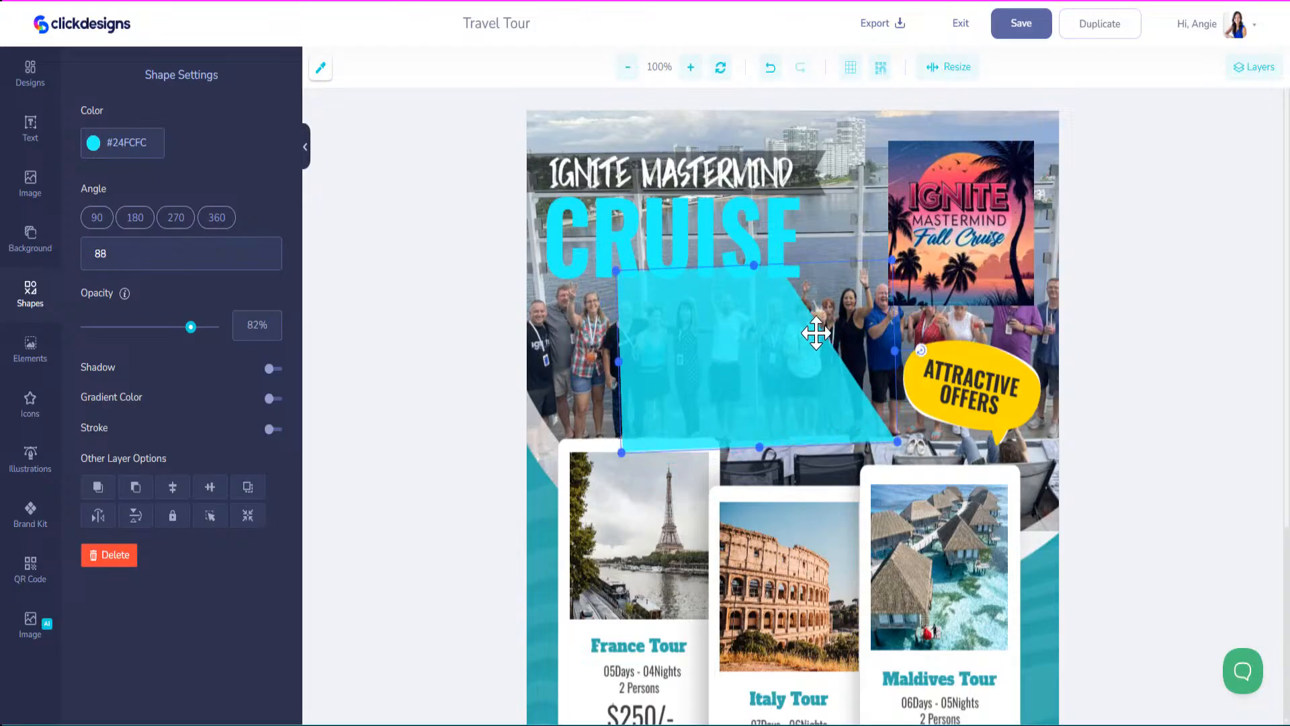
drag(818, 331, 715, 336)
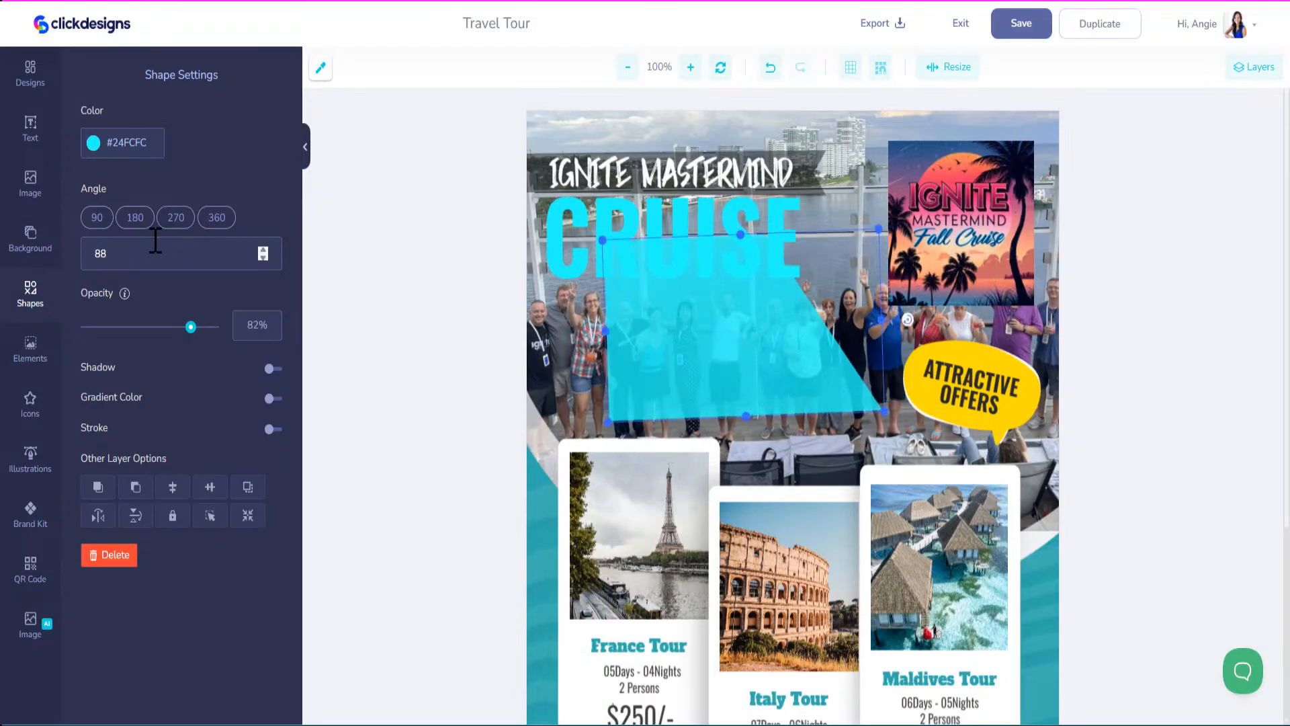
click(103, 223)
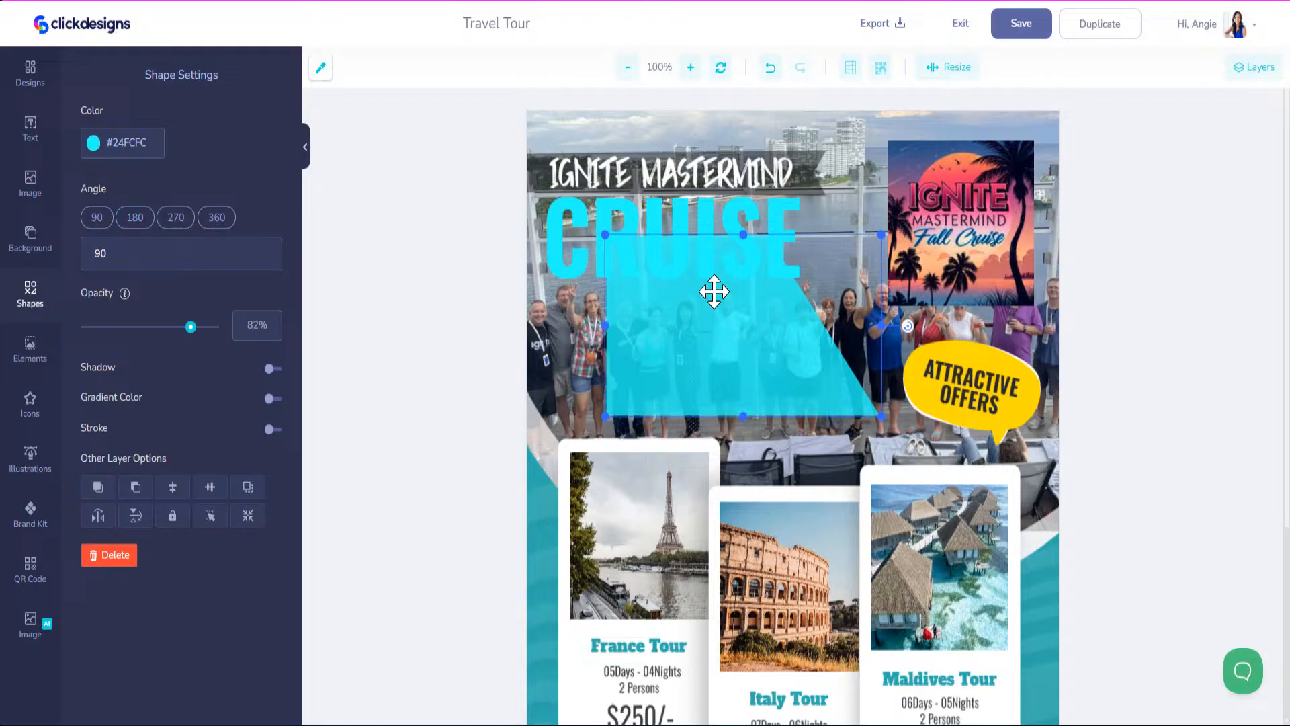
Frame the resized Fall Cruise image in the cyan shape at top right, then save.
drag(711, 291, 926, 183)
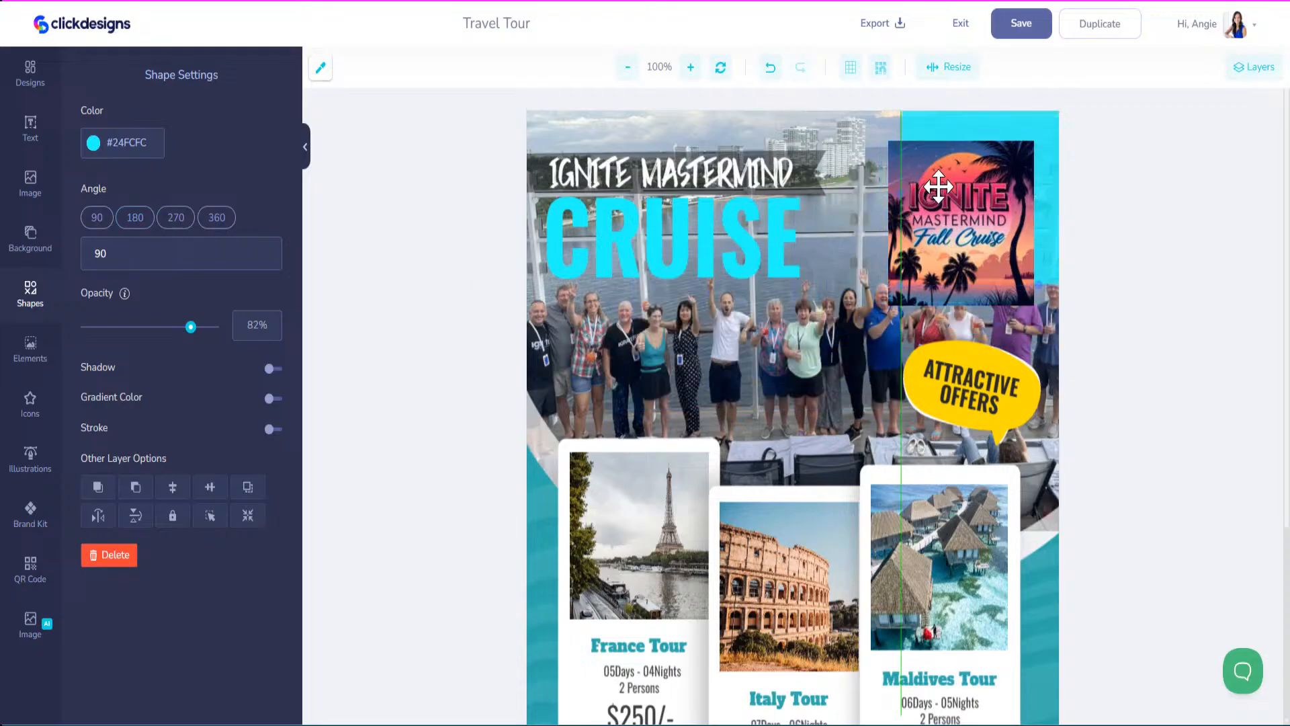
drag(914, 235, 927, 211)
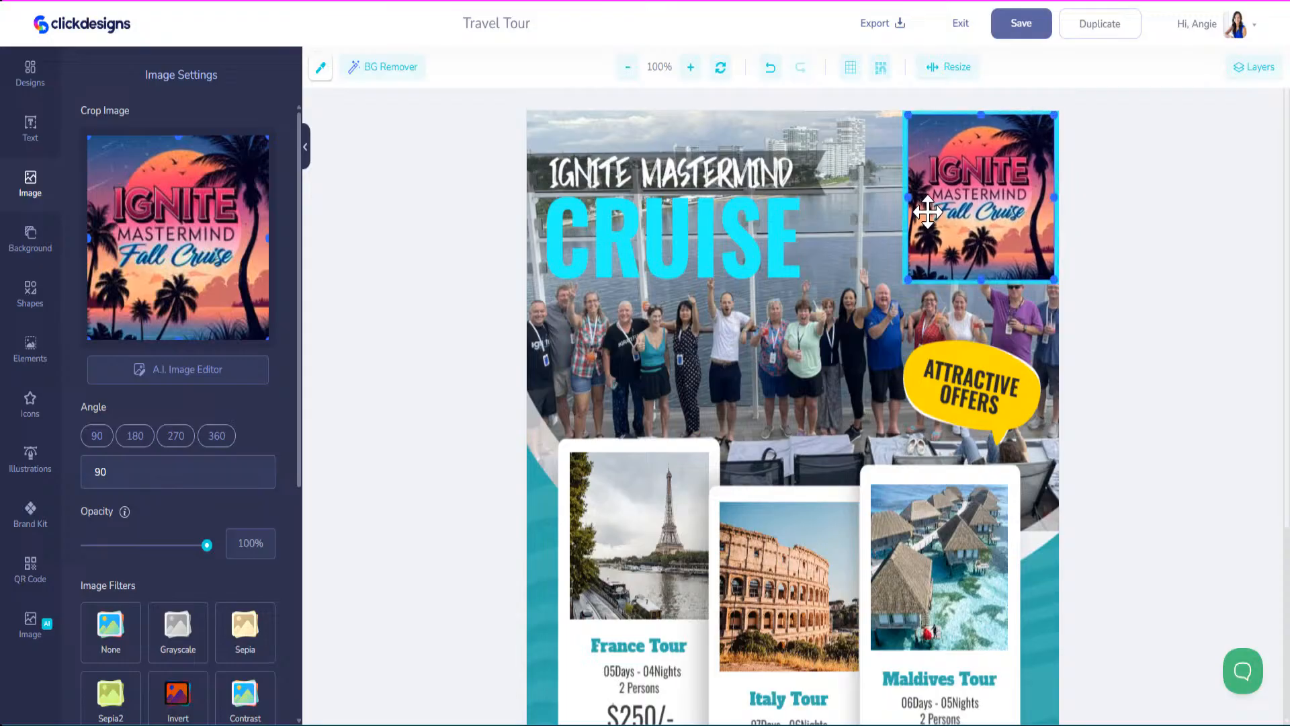
drag(907, 278, 930, 260)
click(899, 281)
click(1011, 28)
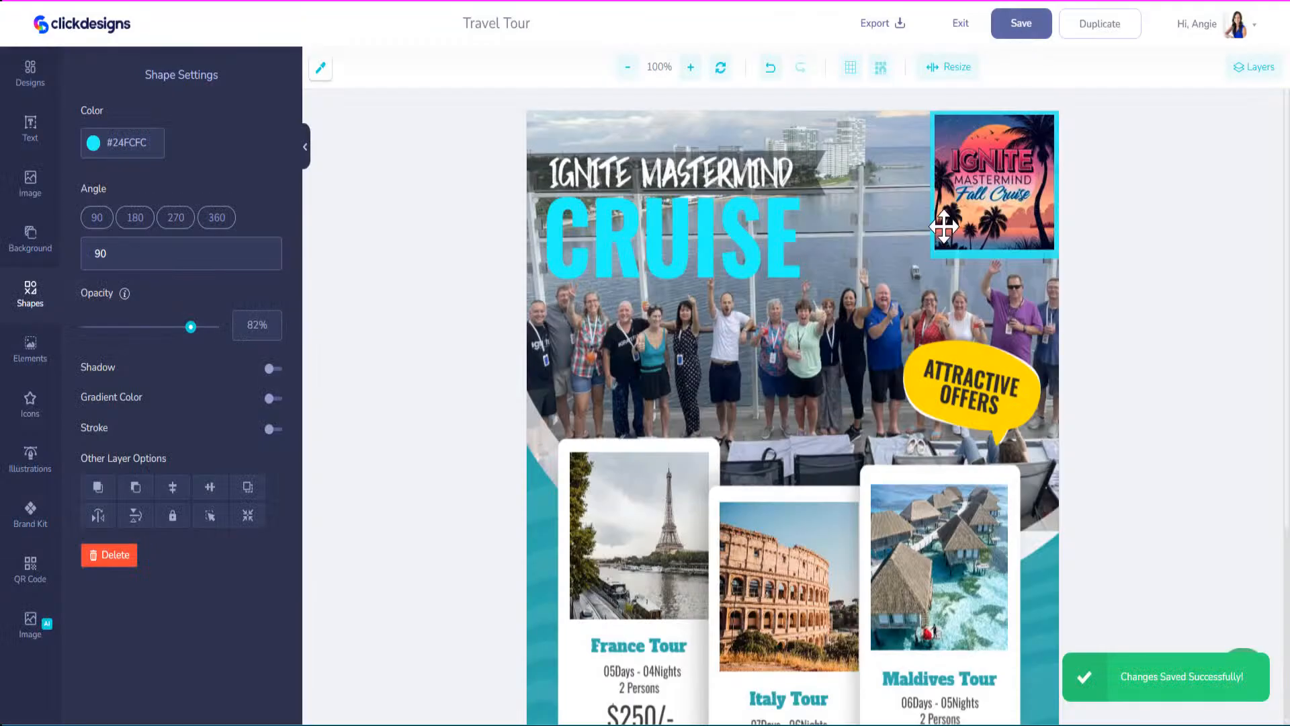
Recolour the Attractive Offers bubble to the CRUISE cyan #24FCFC.
click(952, 352)
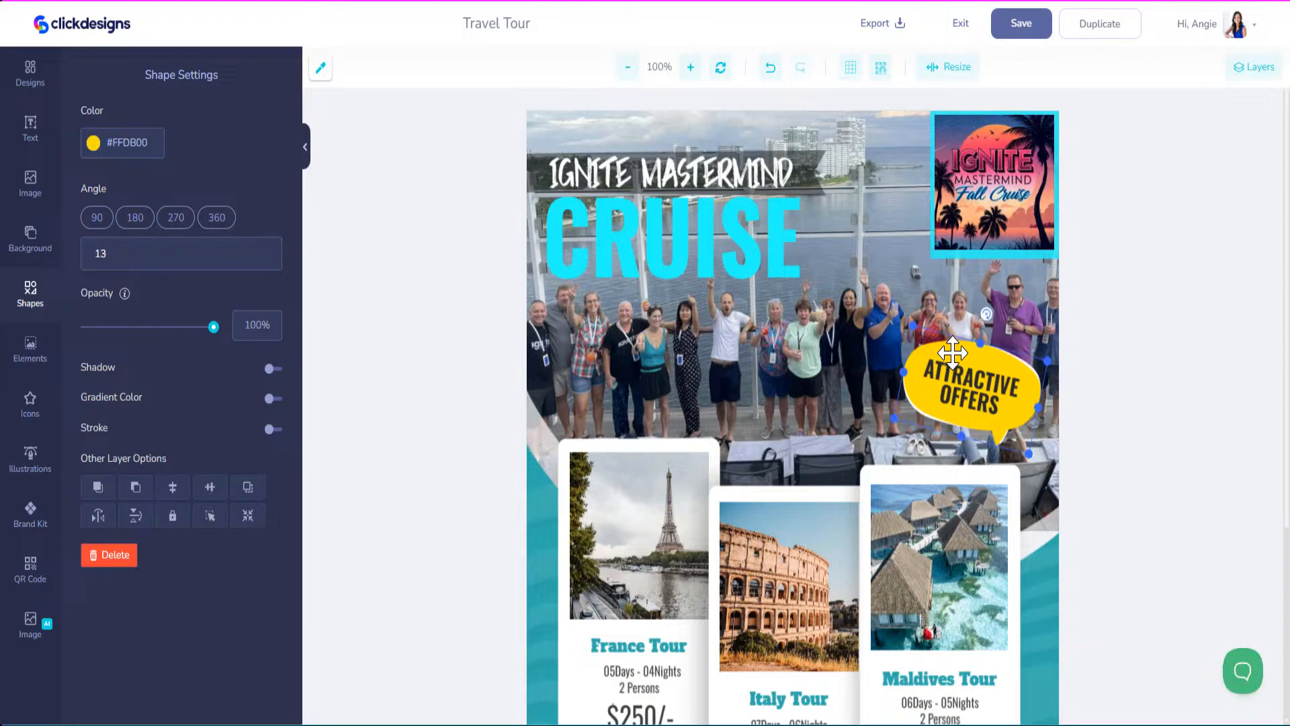
drag(149, 141, 112, 142)
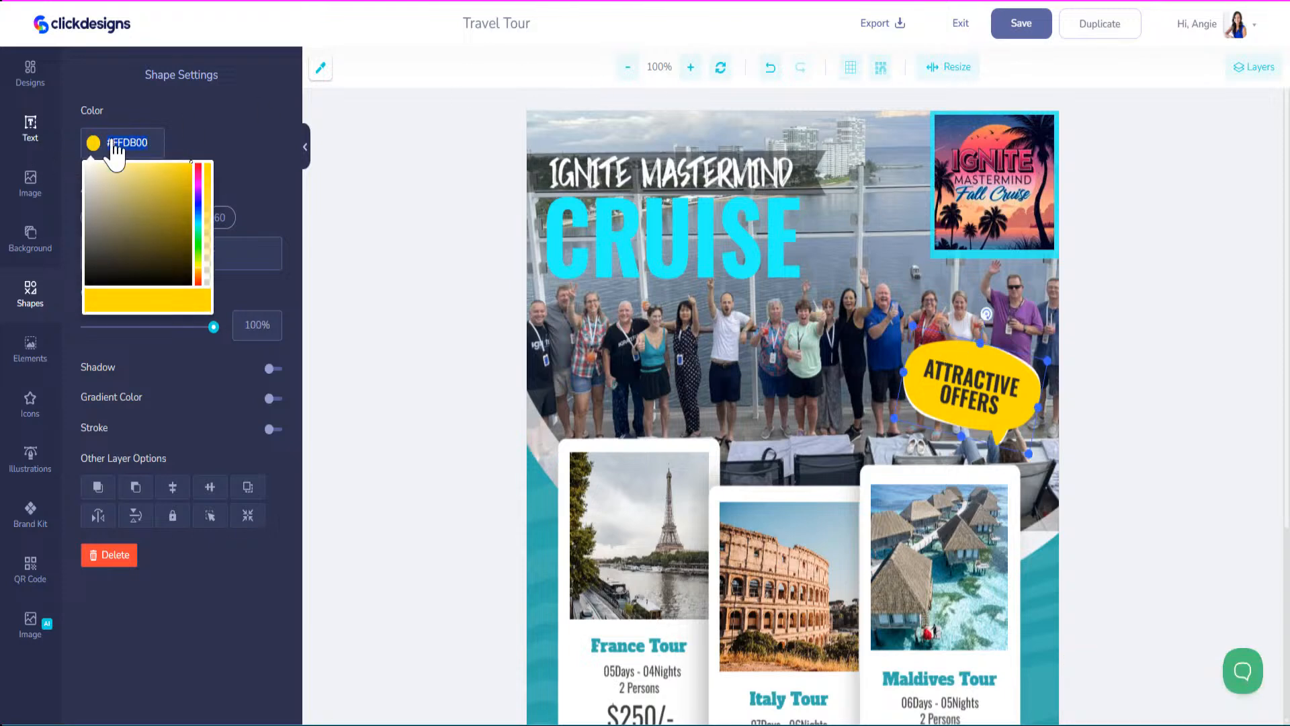
key(ctrl+v)
scroll(837, 499, down, 4)
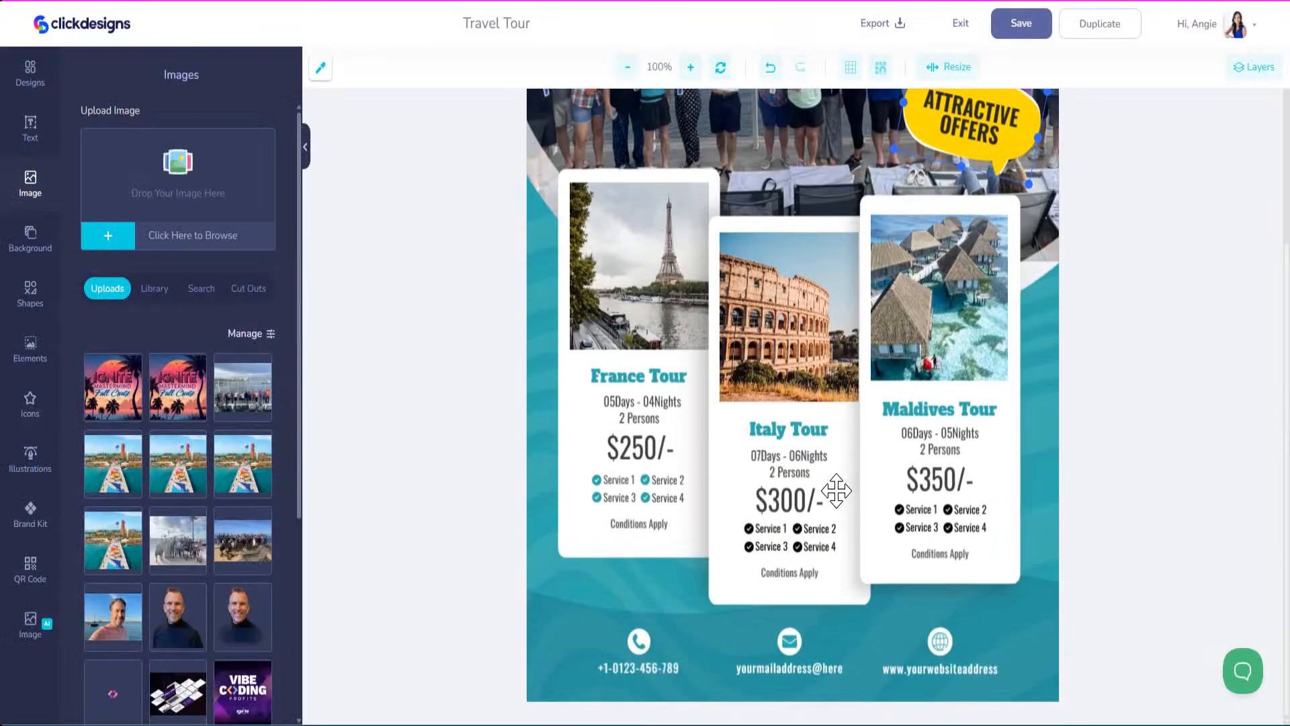
scroll(838, 490, up, 4)
click(322, 70)
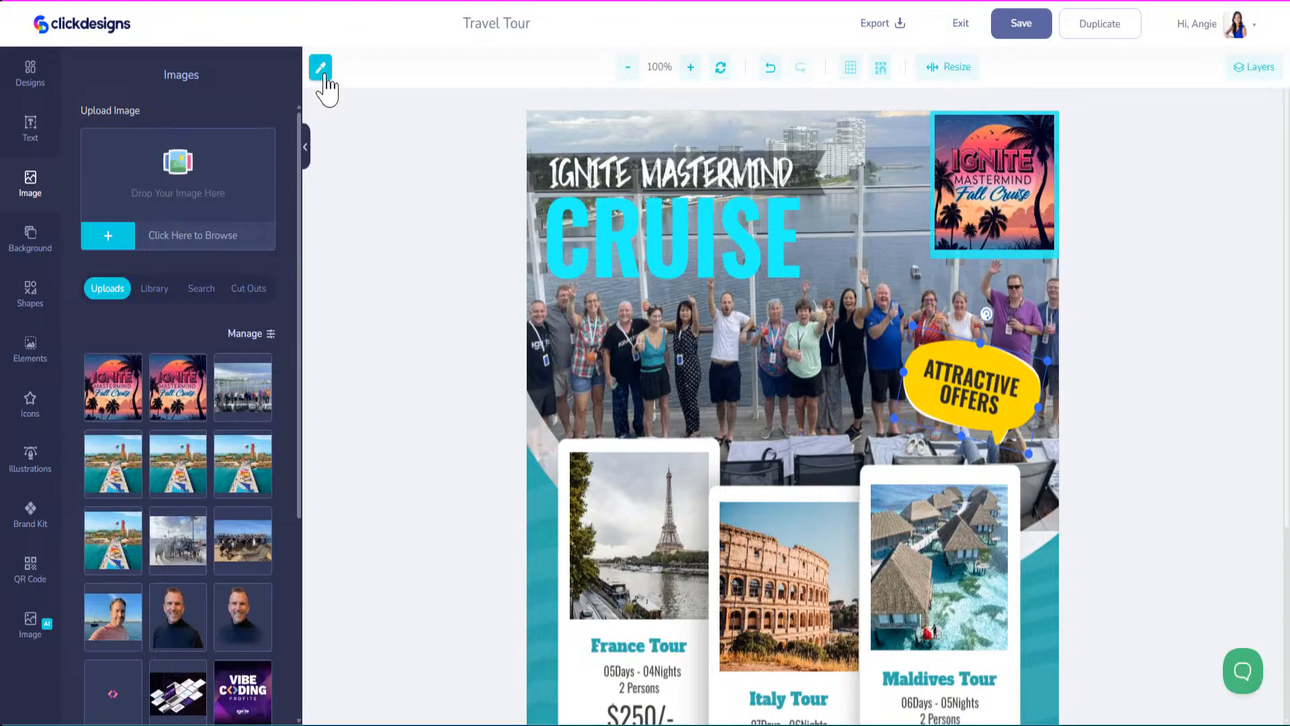
click(554, 217)
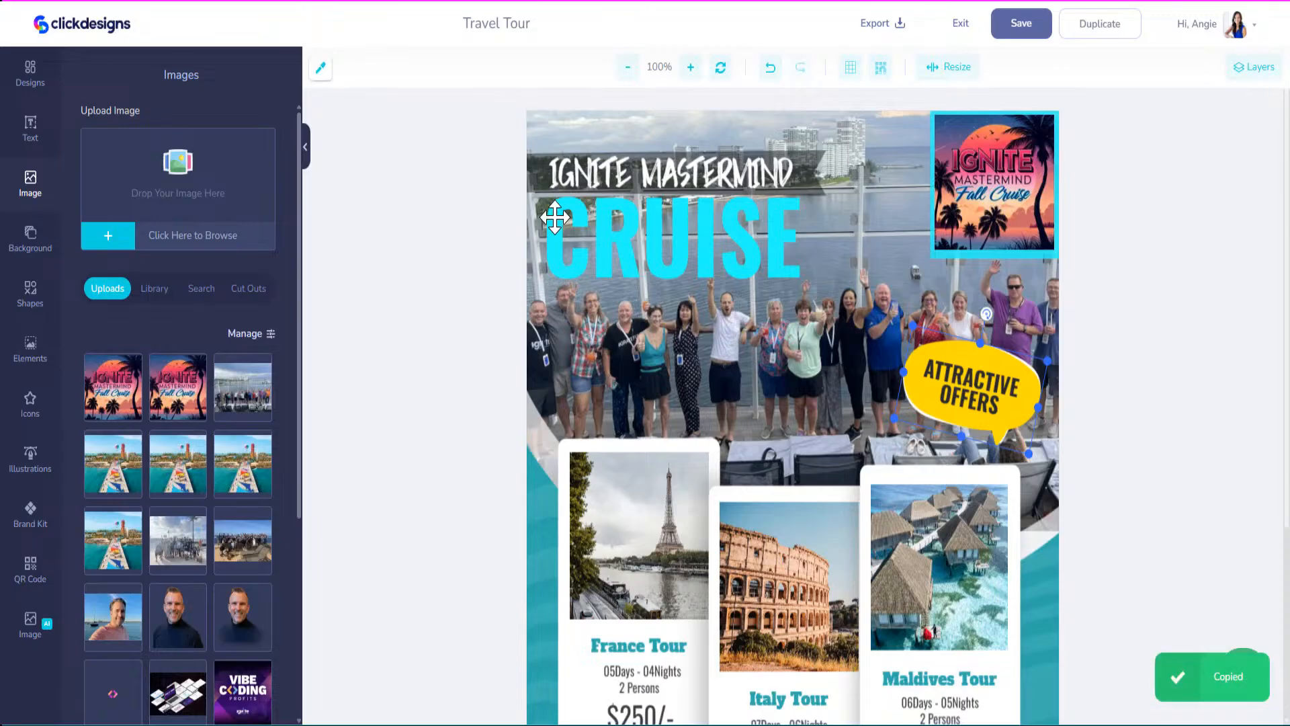
click(968, 418)
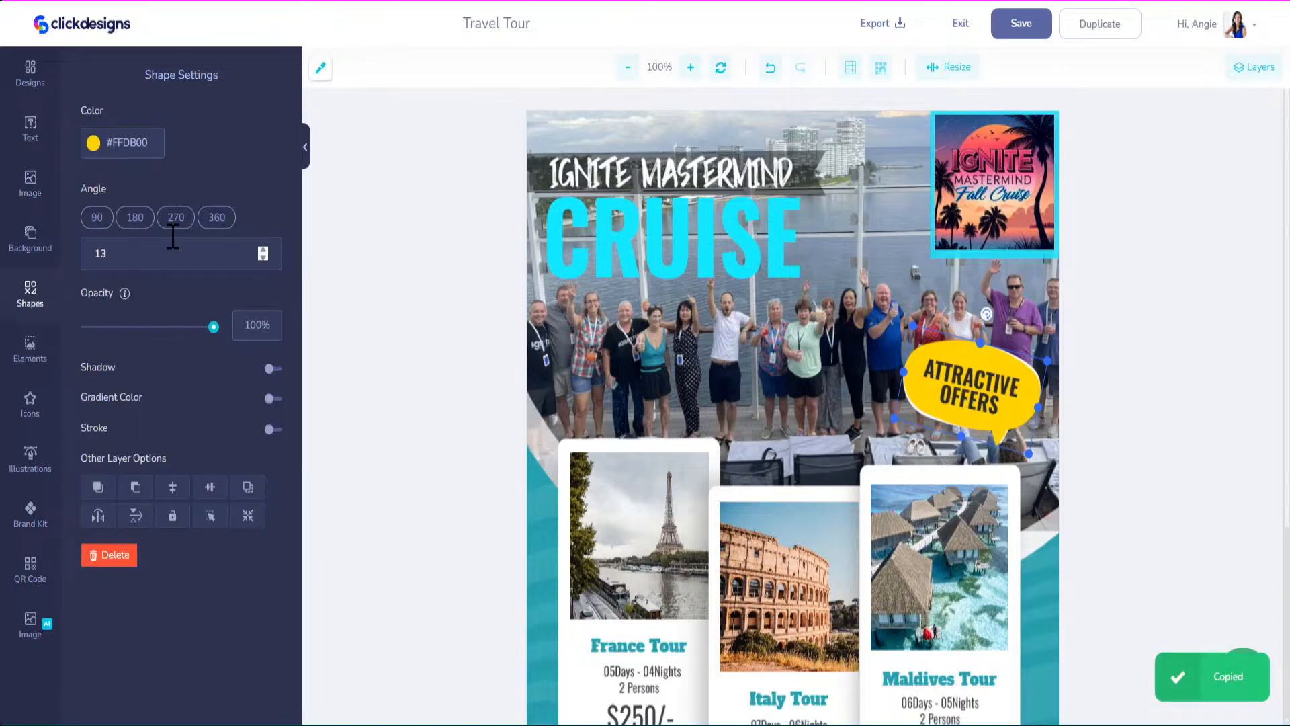
double_click(154, 148)
key(ctrl+v)
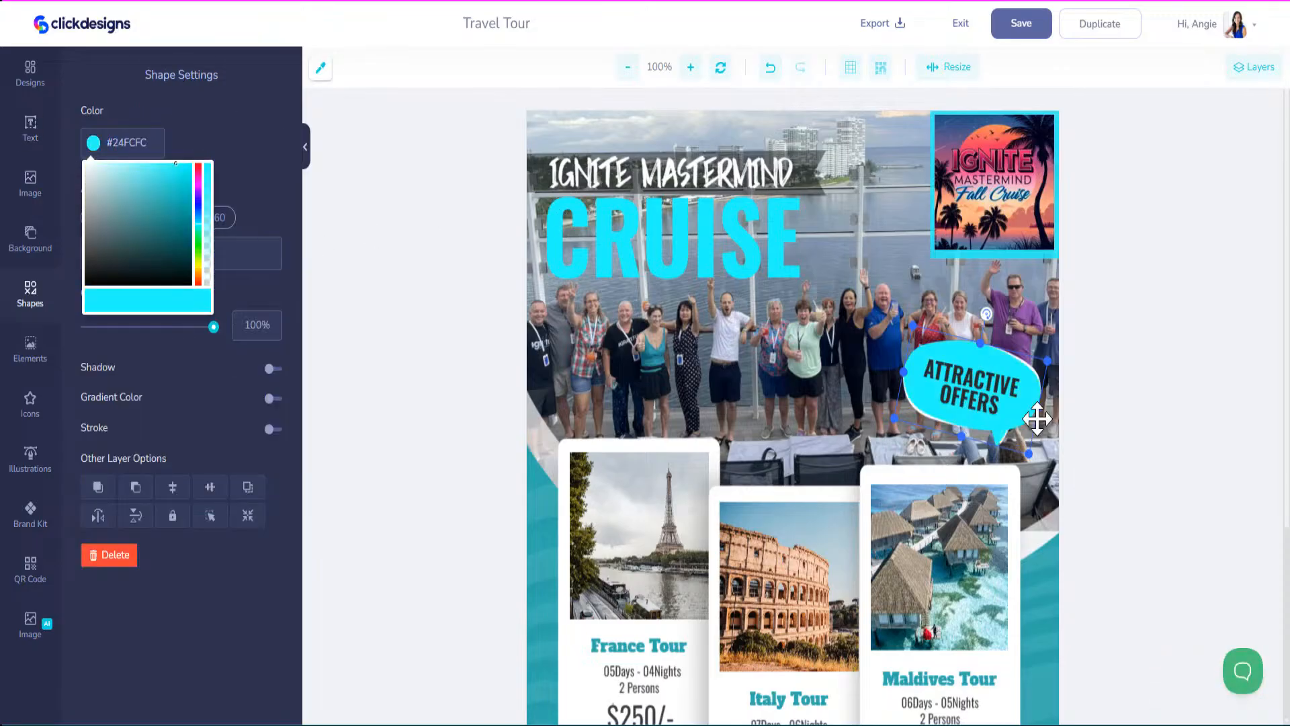
Rewrite the bubble's two text lines as CELEBRITY and BEYOND.
click(986, 404)
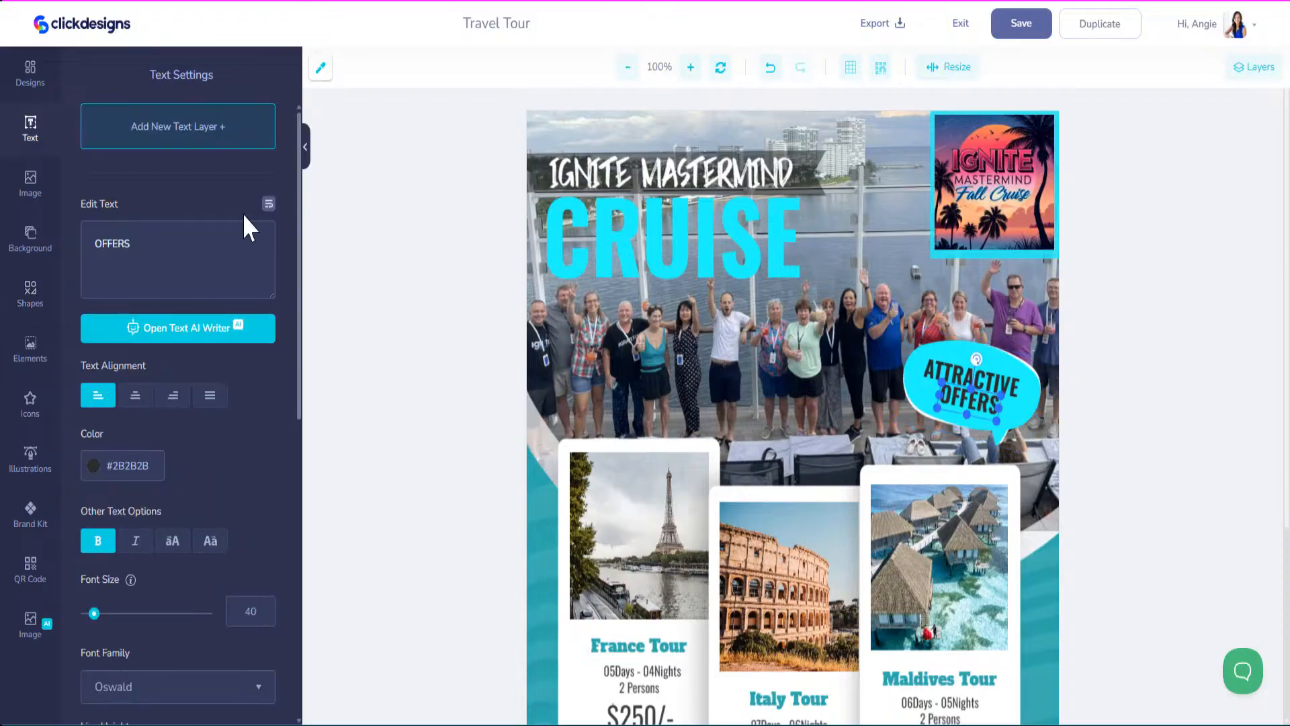
click(963, 378)
double_click(121, 244)
text(Ce)
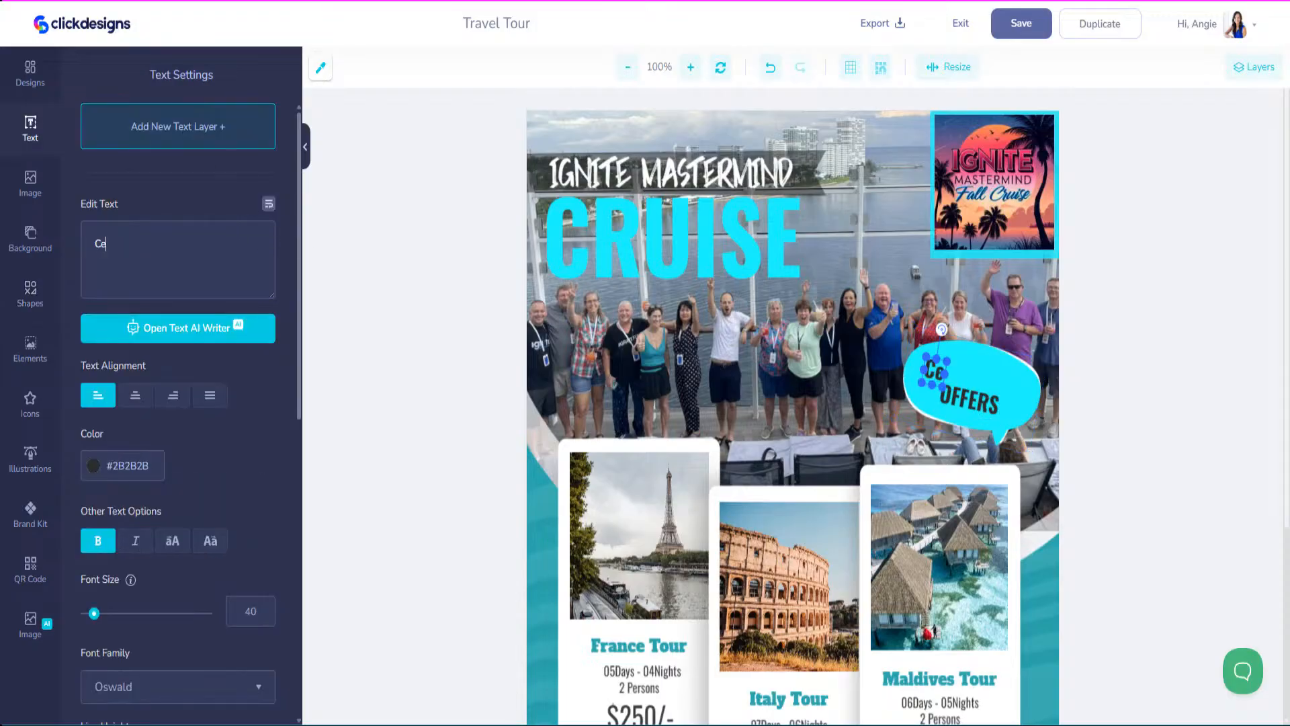
key(BackSpace)
text(ELEBRTY)
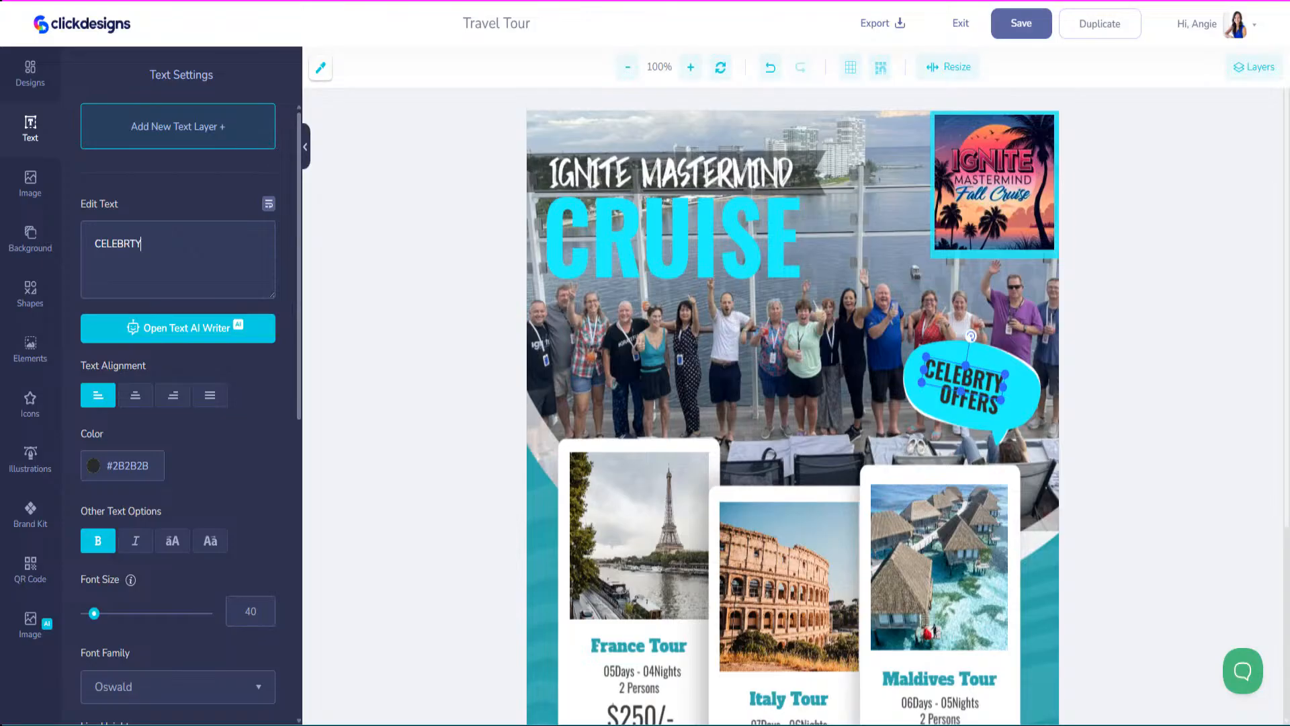
key(BackSpace)
text(UTTY)
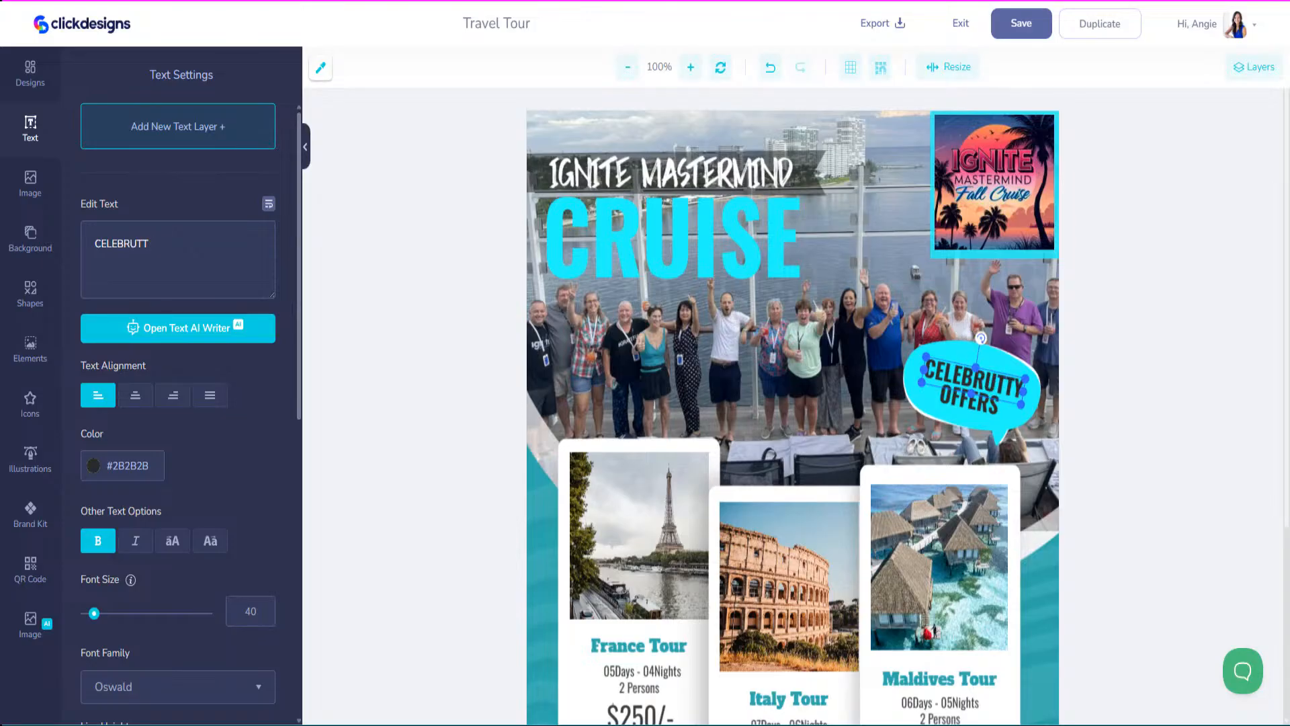
key(BackSpace)
key(BackSpace)
key(BackSpace)
key(BackSpace)
text(ITY)
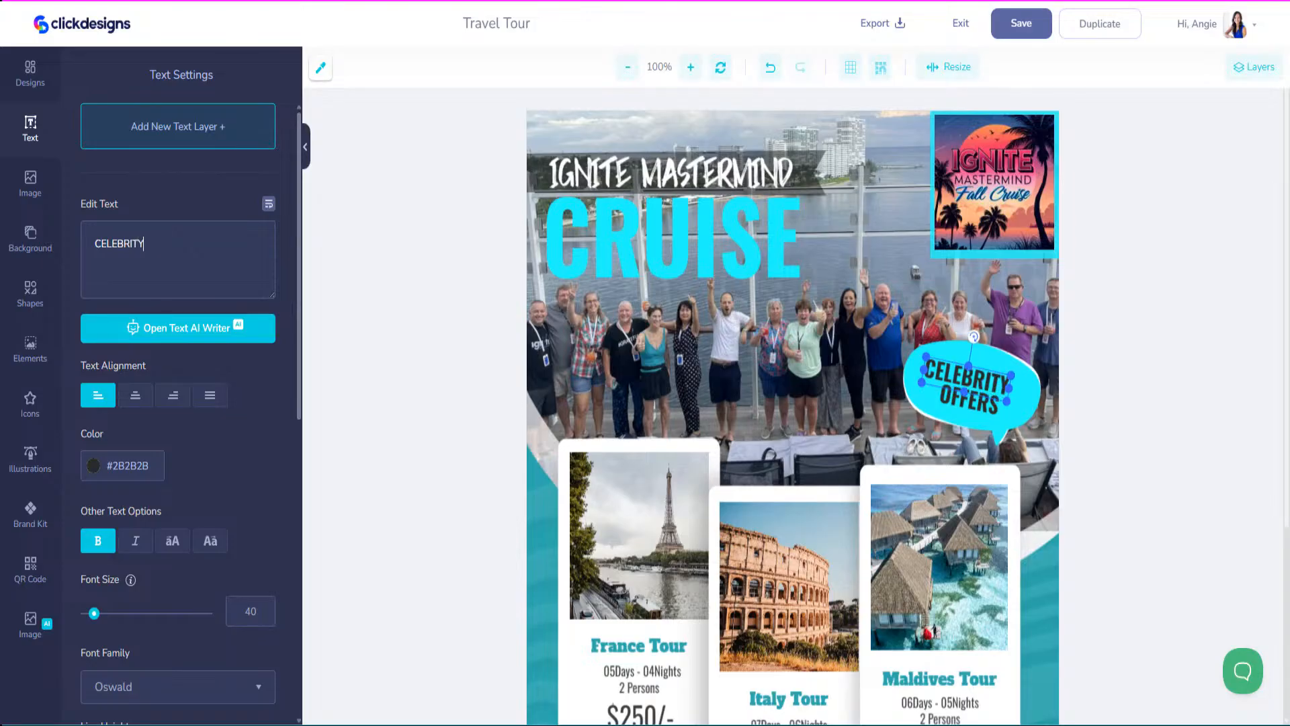
click(975, 402)
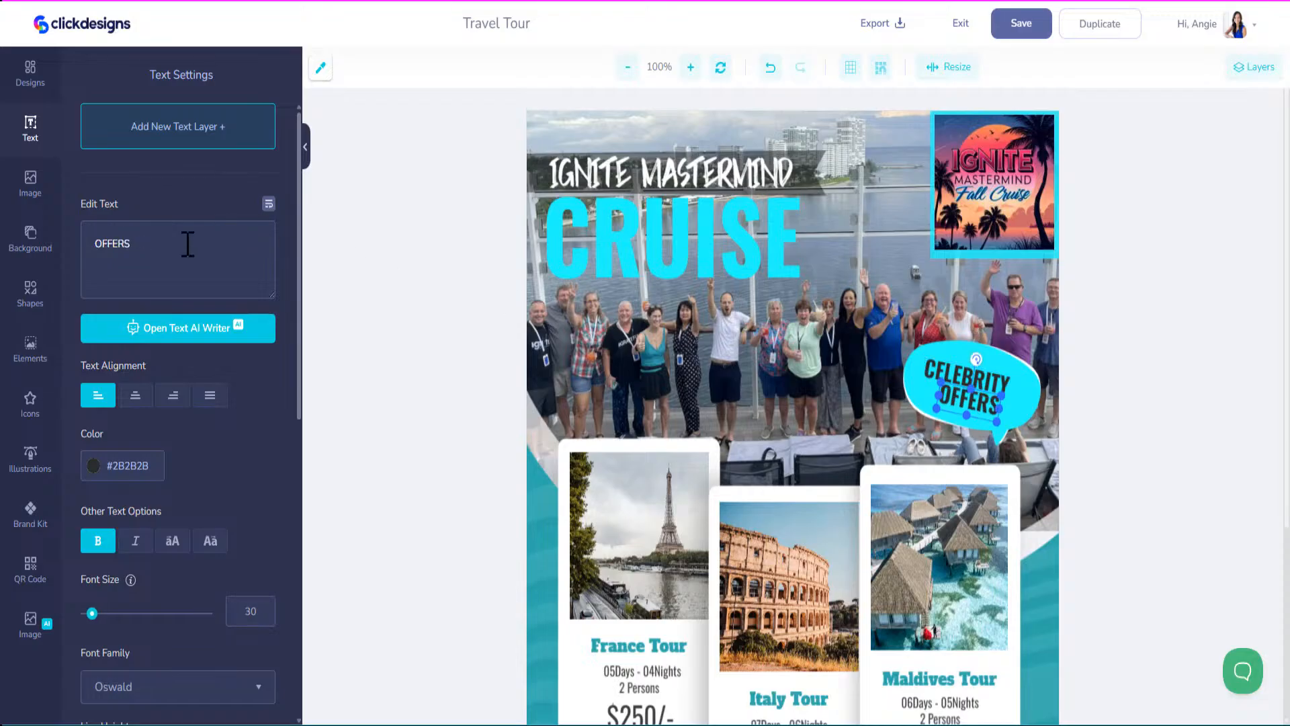
text(BEYOND)
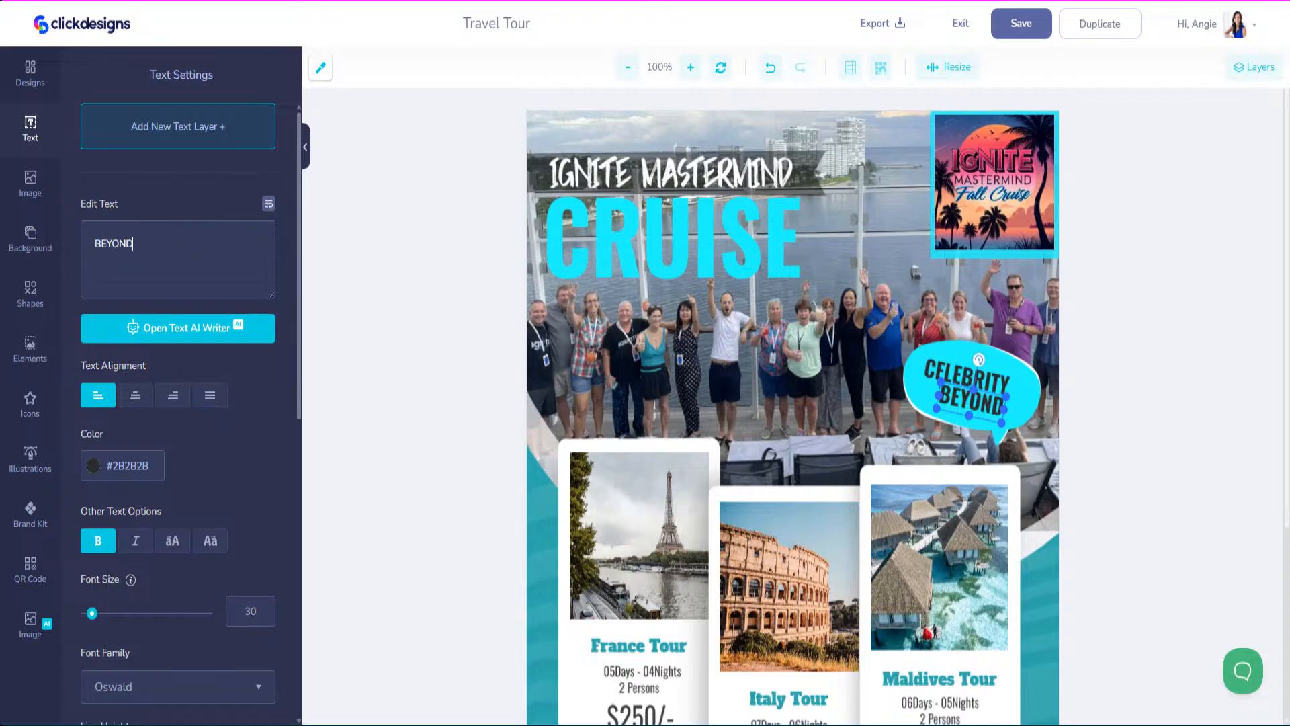
Enlarge the CELEBRITY BEYOND lettering to fill the bubble.
click(1008, 375)
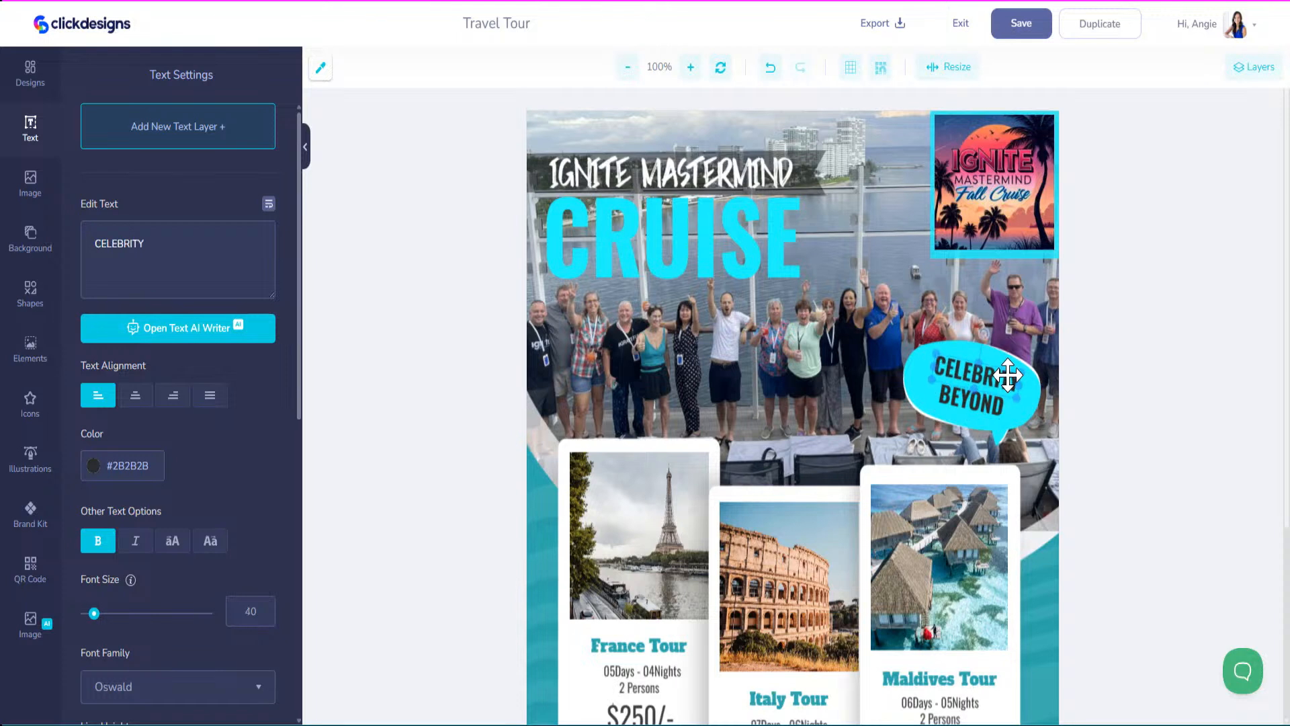
drag(1018, 402, 1006, 378)
drag(1002, 402, 1002, 402)
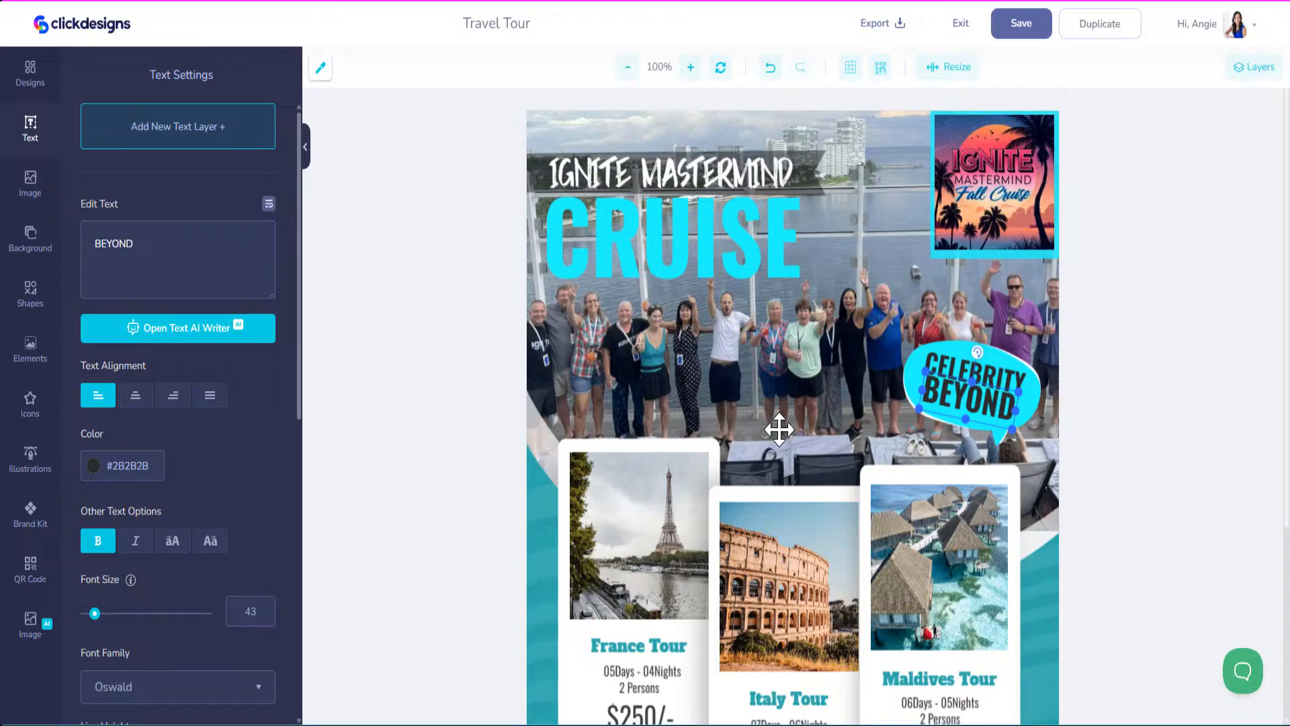
Make the dark banner behind IGNITE MASTERMIND cyan #24FCFC.
click(813, 182)
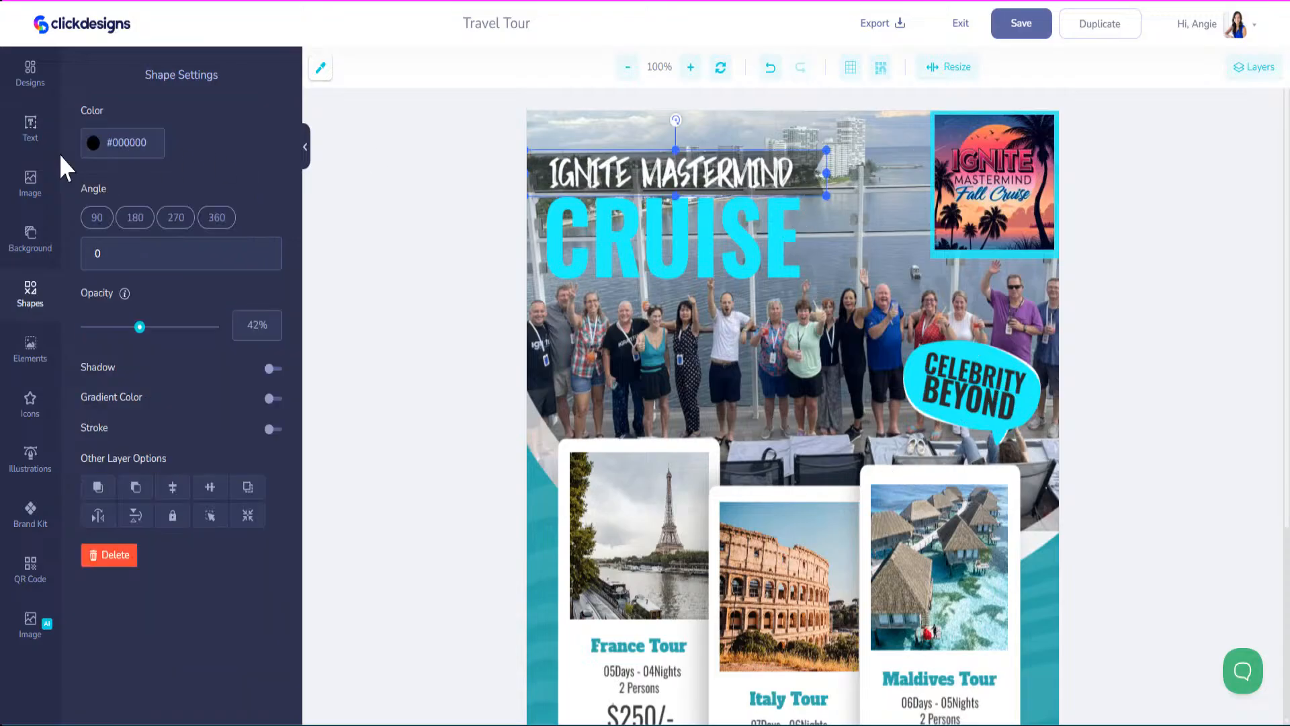
click(149, 151)
text(#24FCFC)
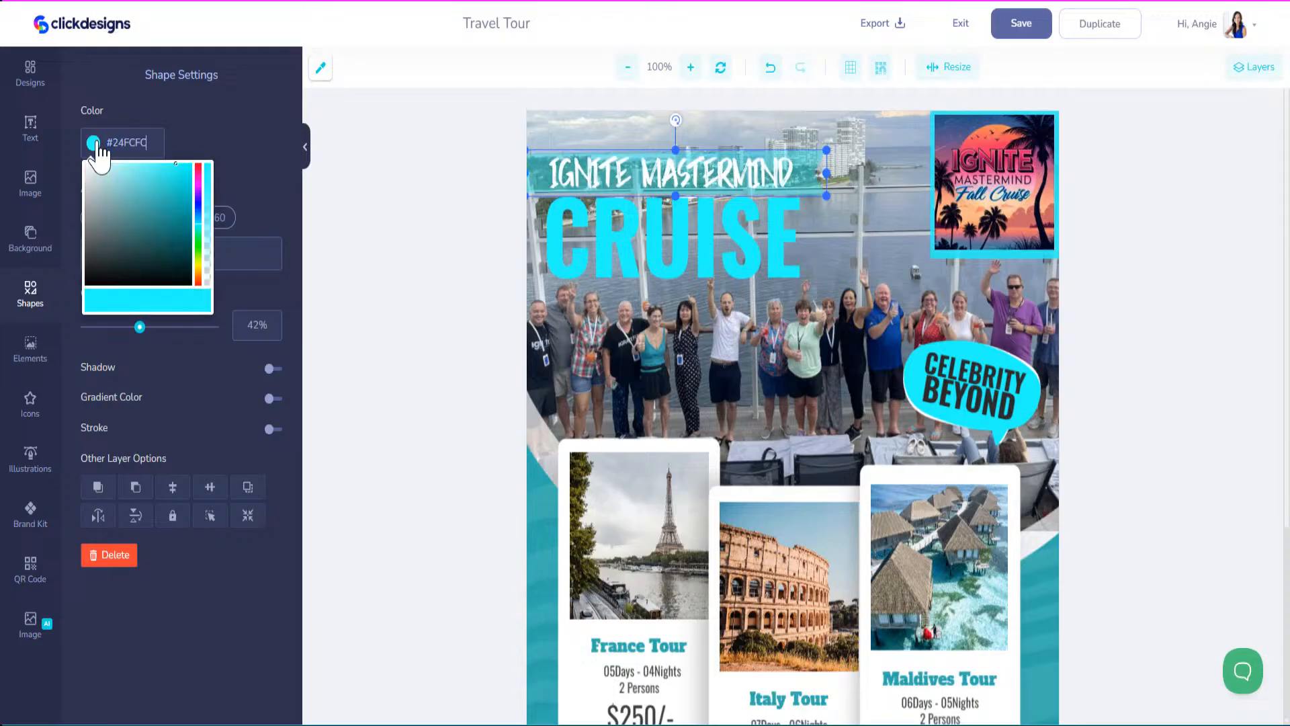
click(140, 329)
Give the IGNITE MASTERMIND title a soft, blurred shadow.
click(619, 167)
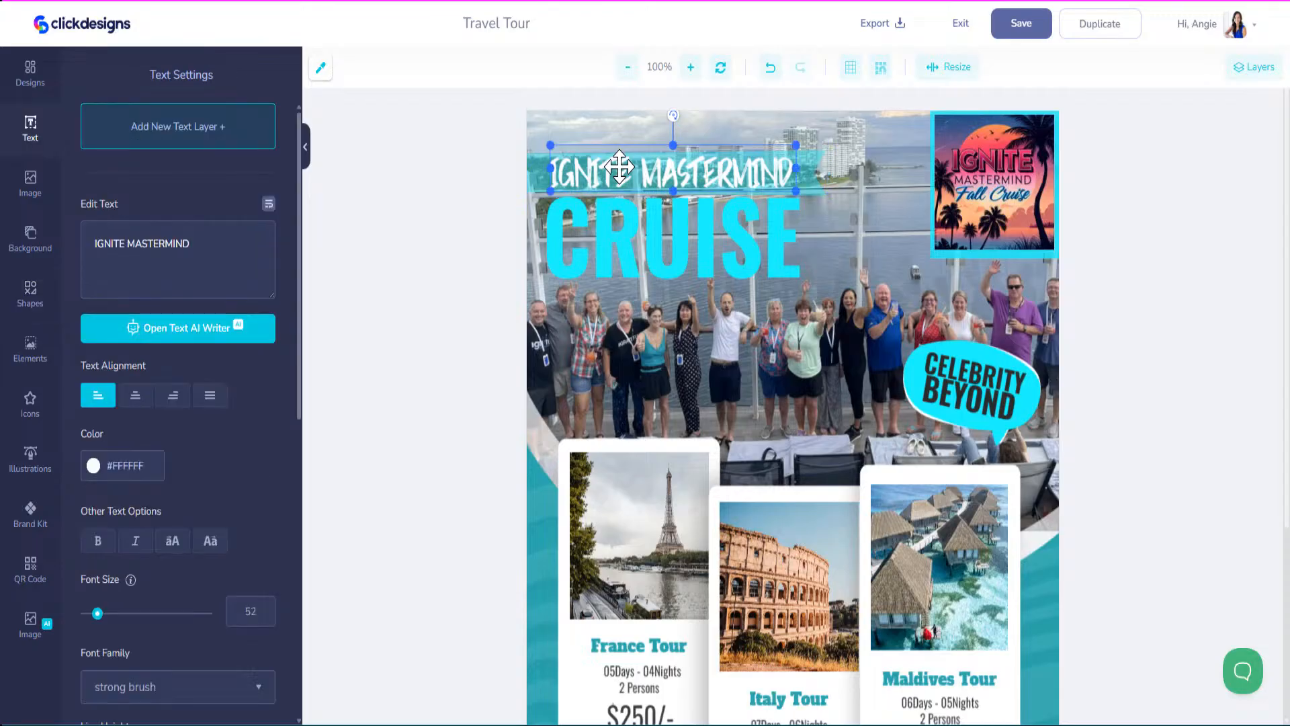
scroll(233, 483, down, 10)
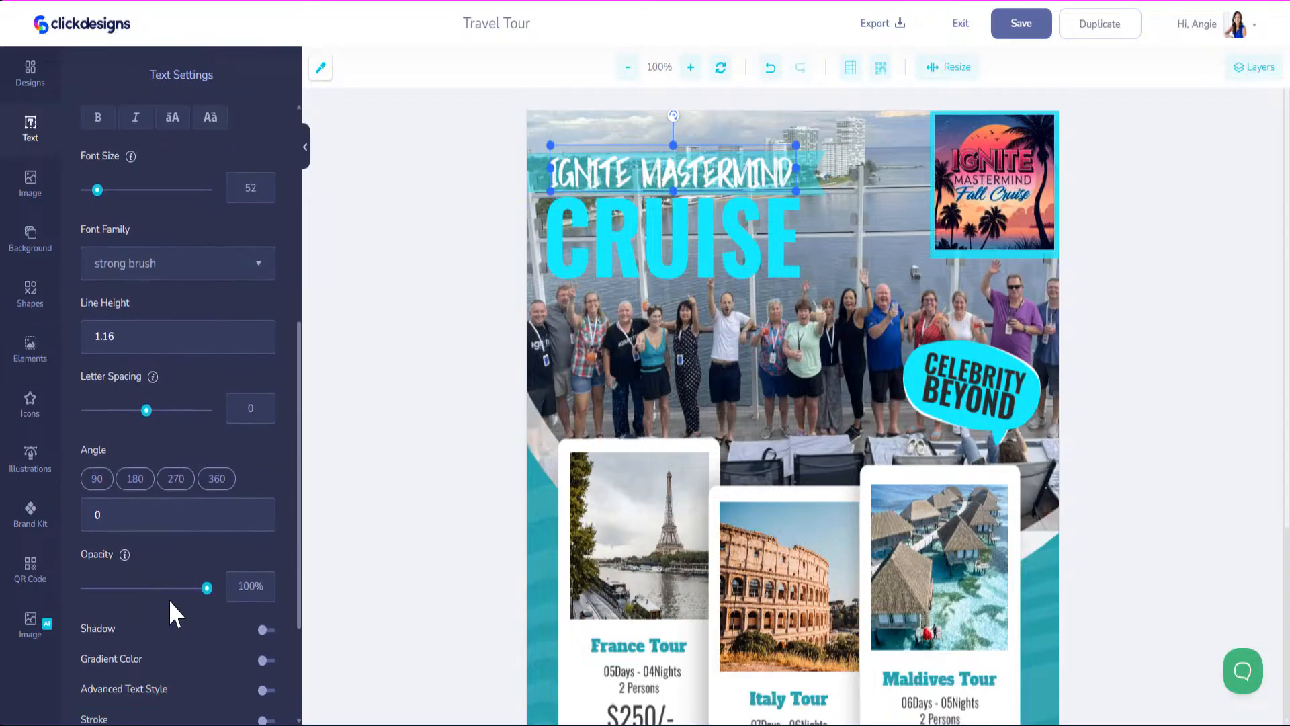
click(265, 457)
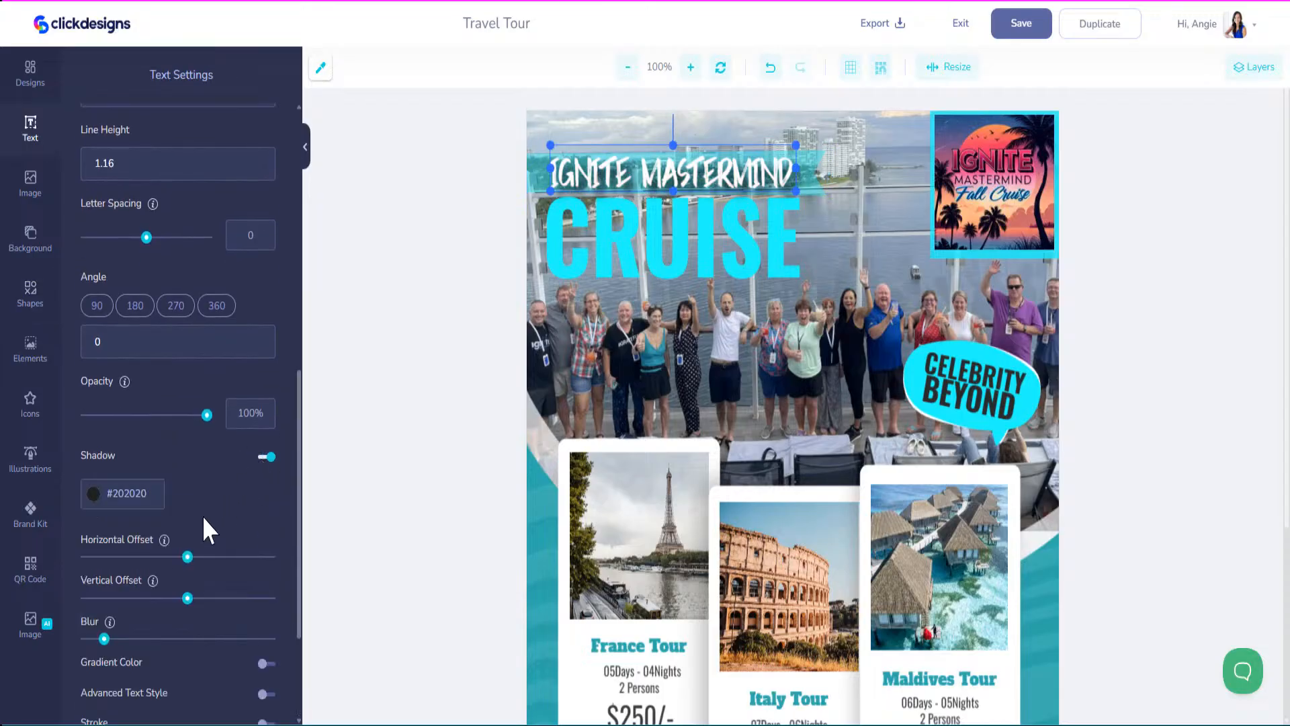
drag(108, 640, 189, 640)
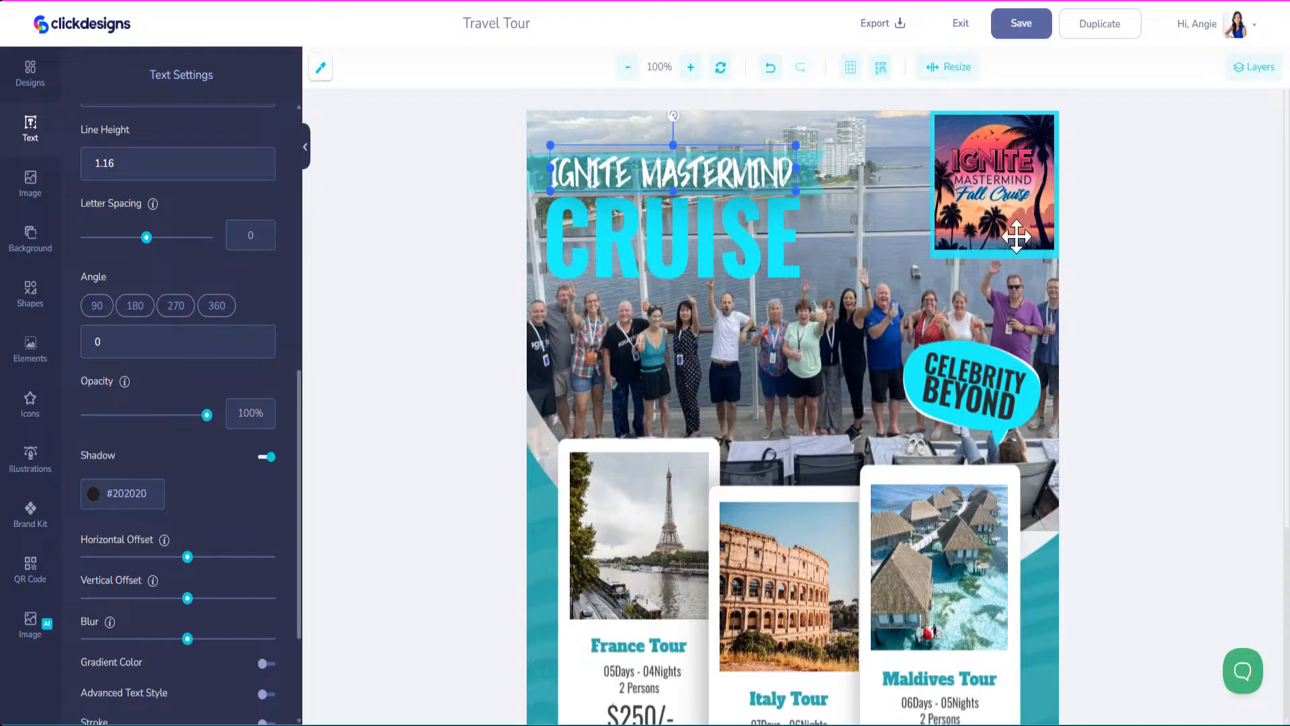
click(1008, 176)
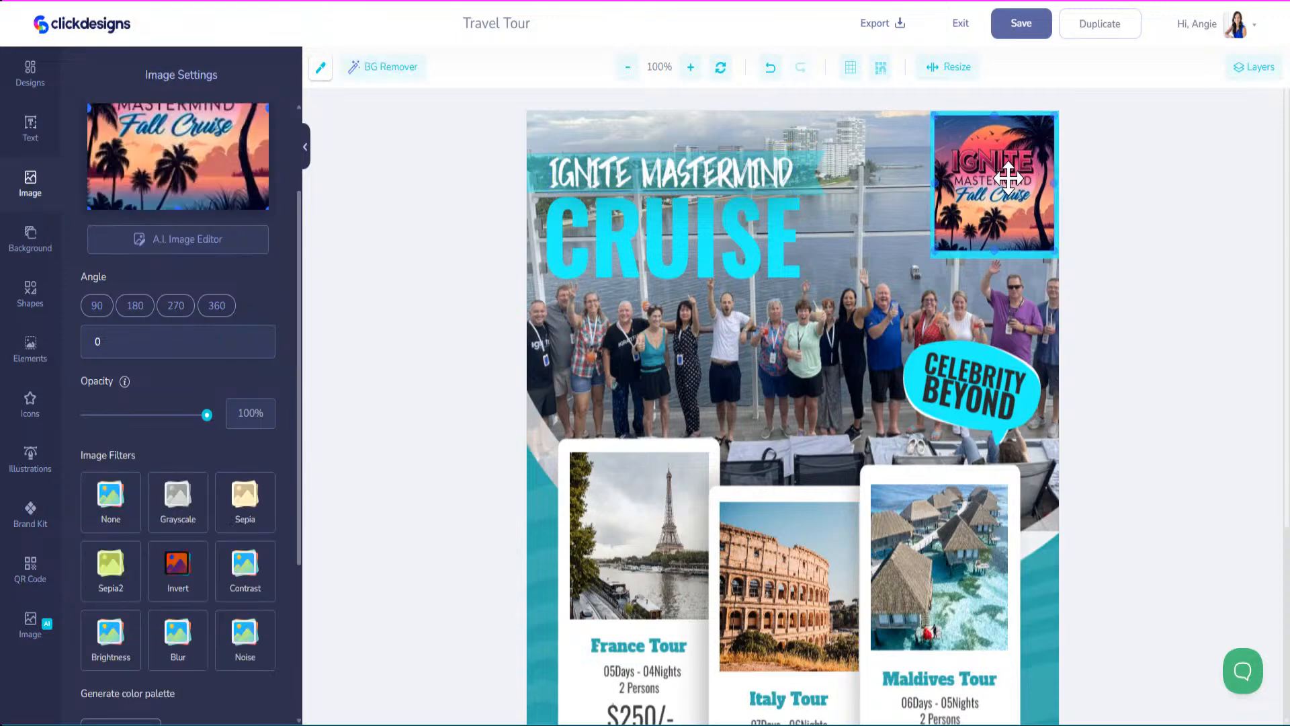
scroll(788, 402, down, 3)
scroll(788, 396, down, 2)
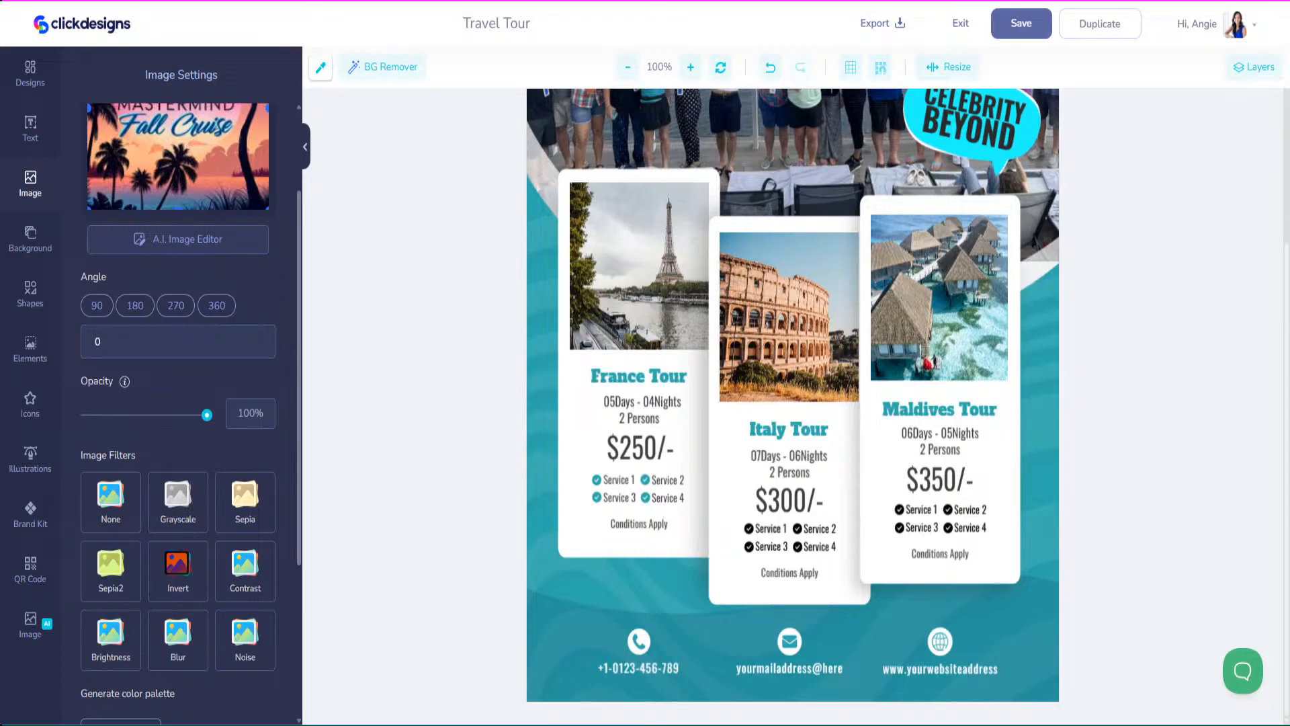
Strip the France card of its $250/- price, 2 Persons, four service items with checks, and Conditions Apply.
scroll(607, 395, up, 1)
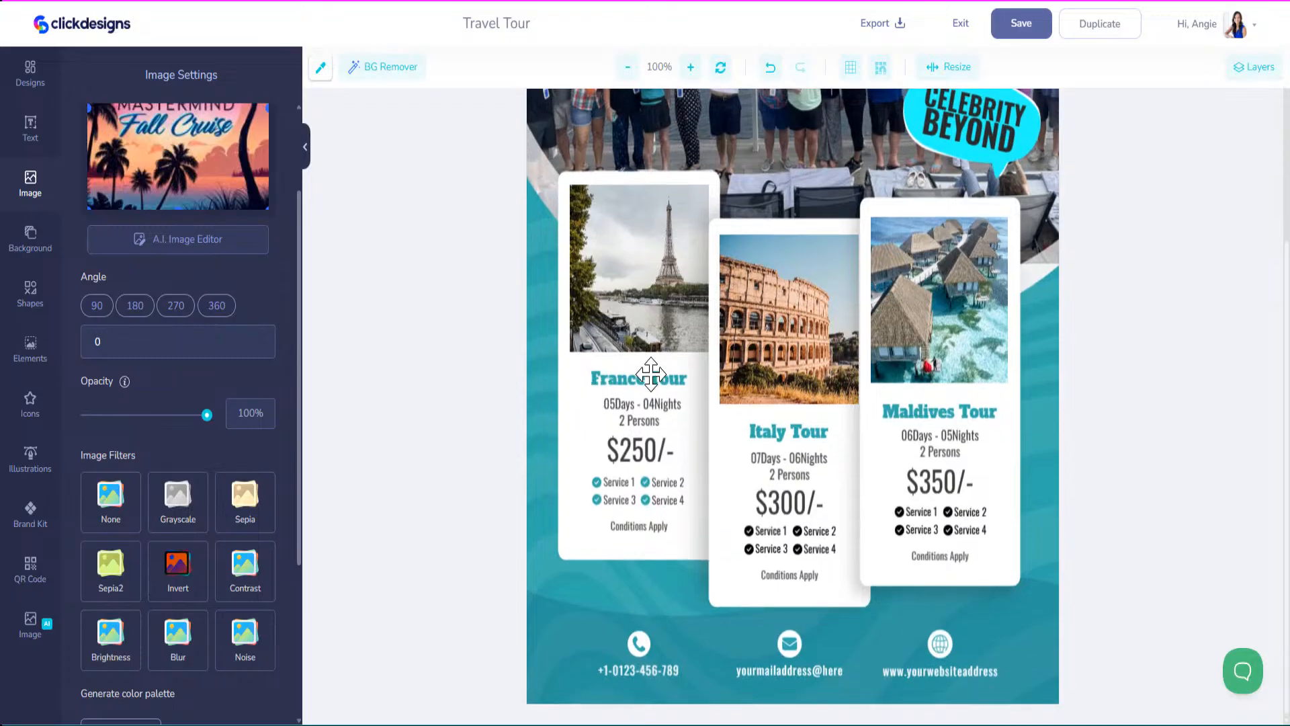
click(629, 451)
key(Delete)
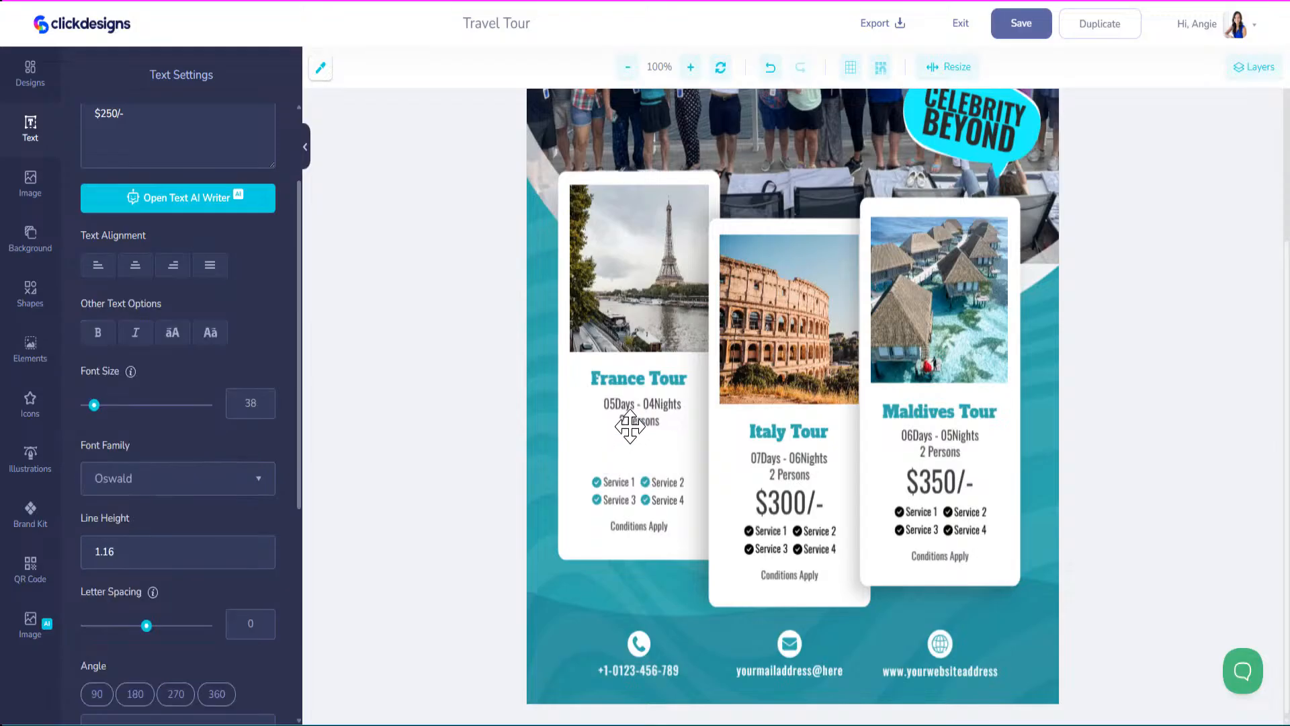
click(634, 421)
key(Delete)
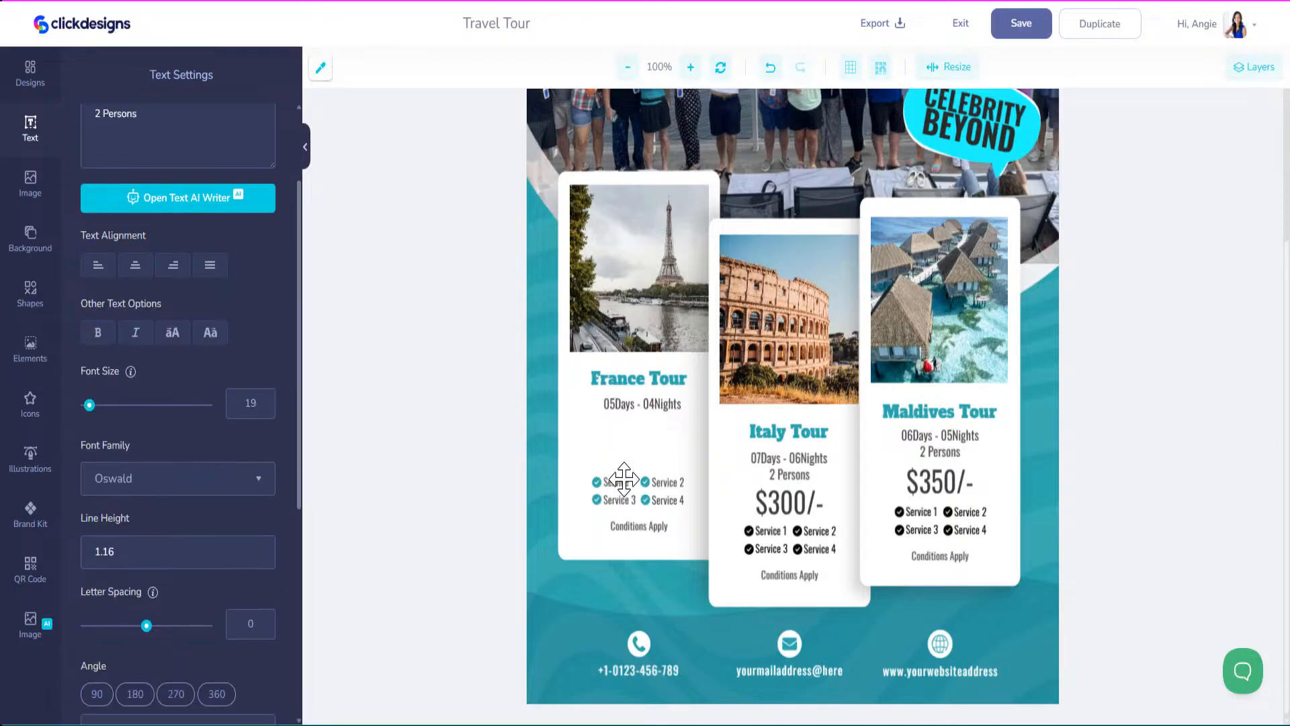
click(624, 483)
key(Delete)
click(597, 483)
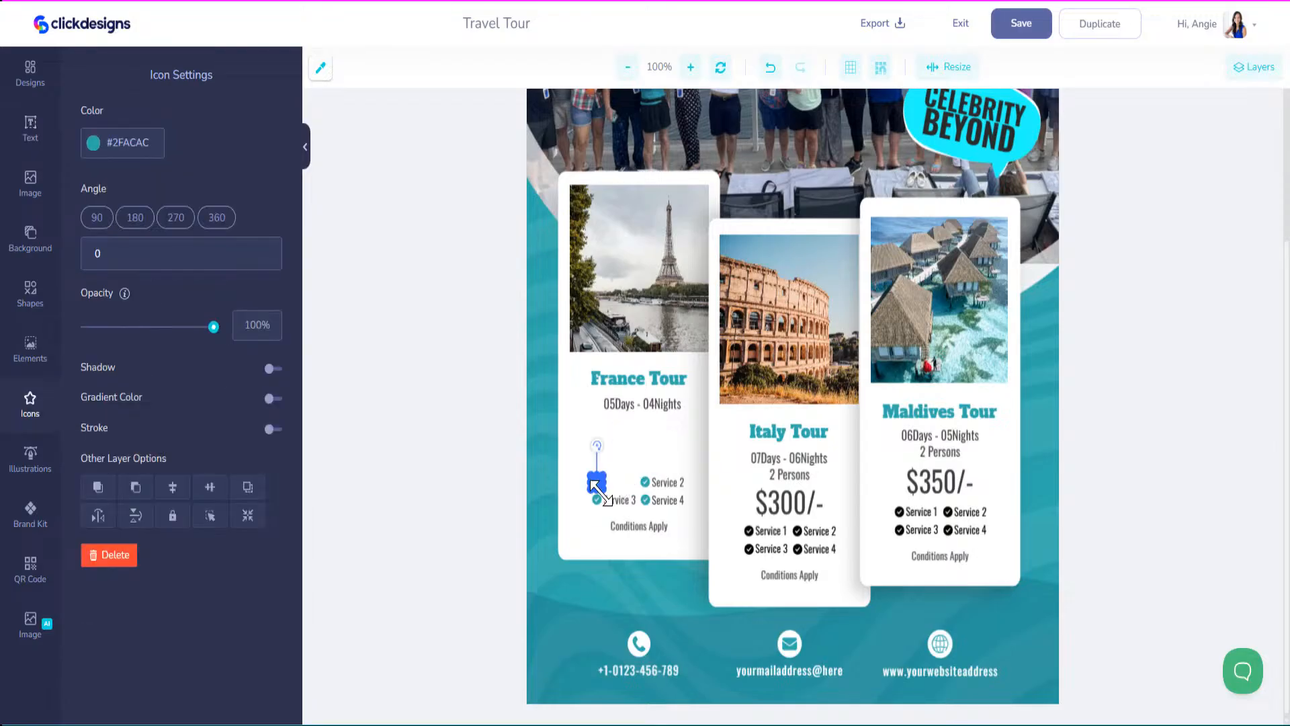
key(Delete)
click(597, 499)
key(Delete)
click(616, 500)
key(Delete)
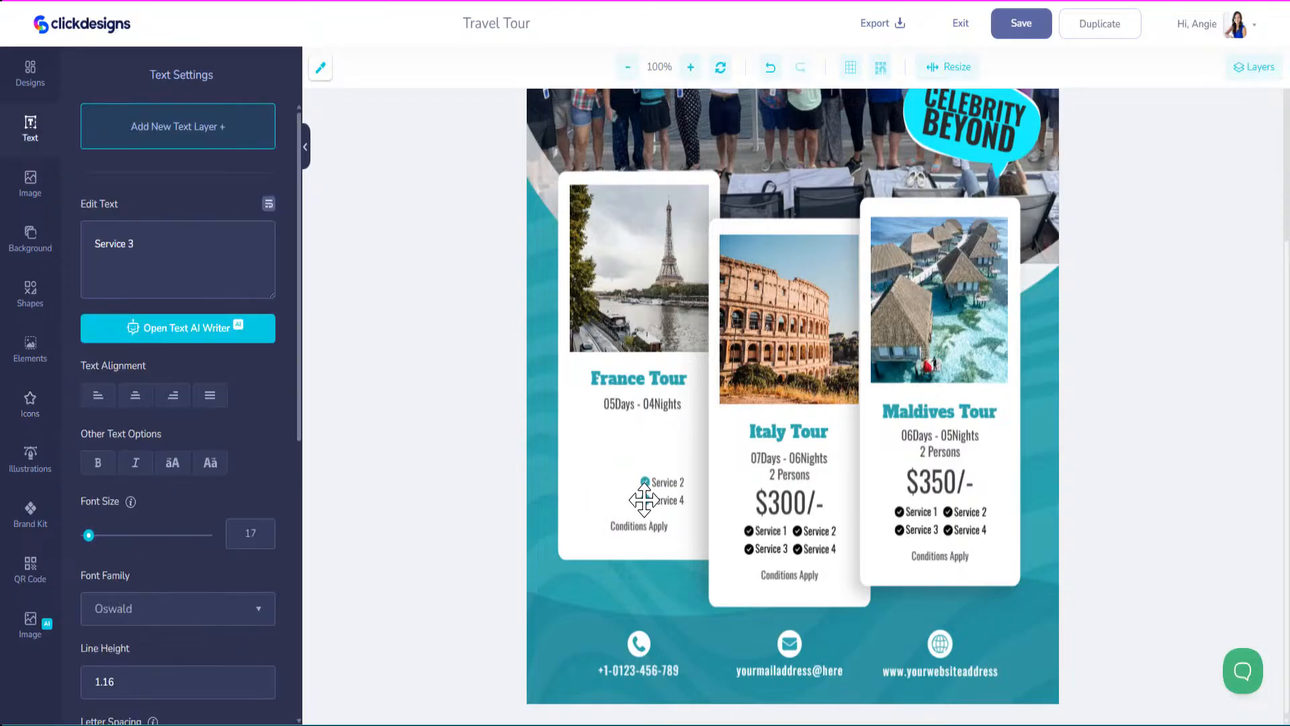
click(645, 500)
key(Delete)
click(646, 483)
key(Delete)
click(665, 499)
key(Delete)
click(639, 526)
key(Delete)
Strip the Italy card of its $300/- price, service items with checks, Conditions Apply and 2 Persons.
click(772, 510)
key(Delete)
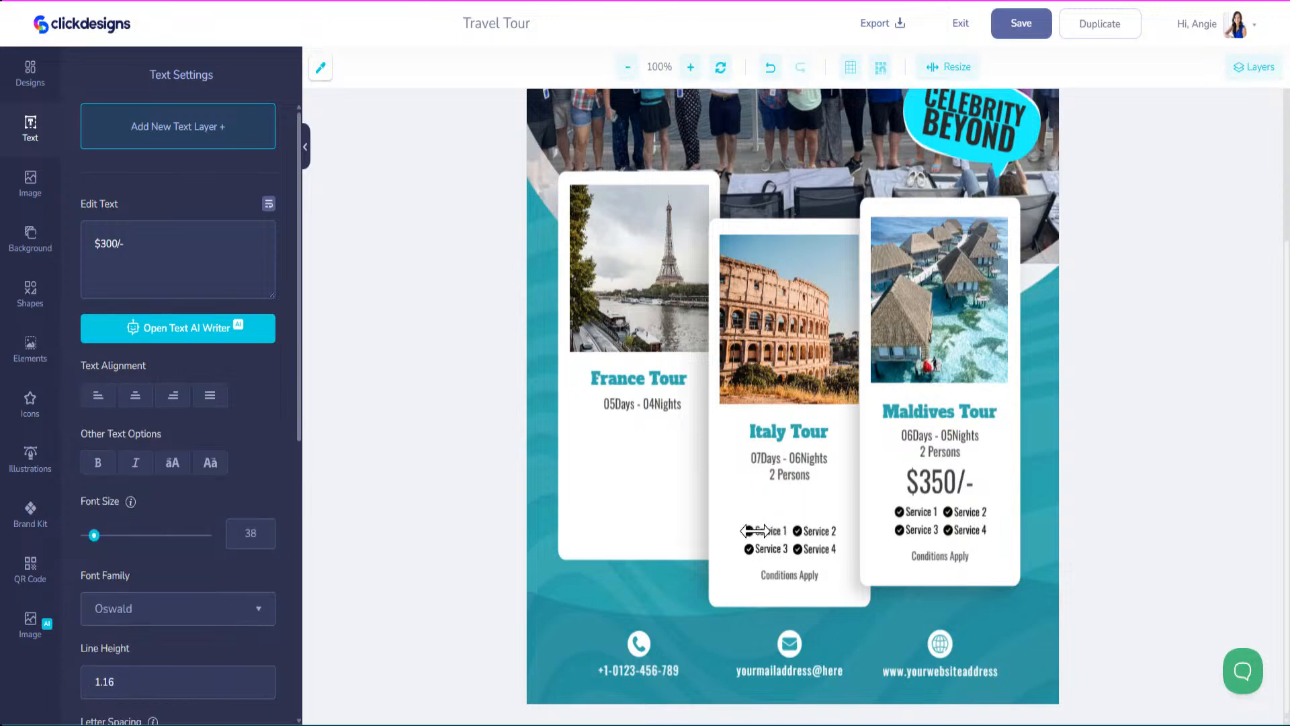
click(765, 531)
key(Delete)
click(749, 531)
key(Delete)
click(810, 531)
key(Delete)
click(799, 530)
key(Delete)
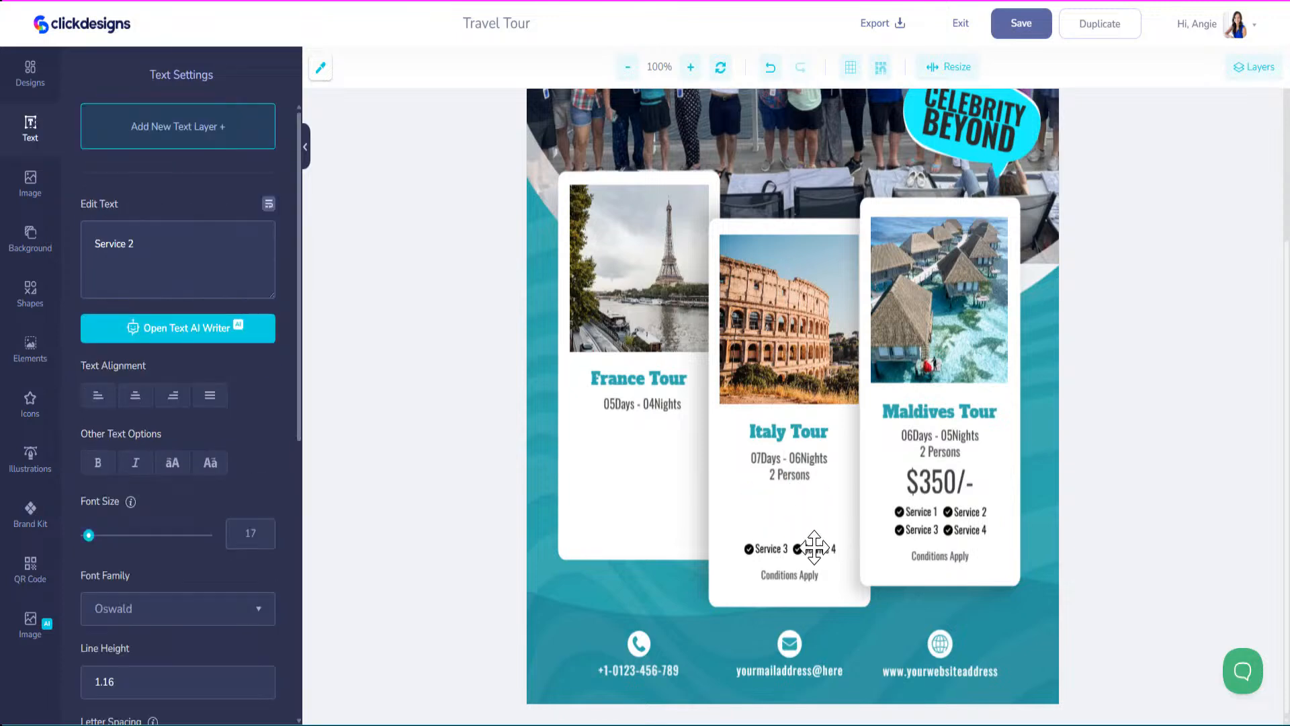
click(815, 547)
key(Delete)
click(799, 548)
key(Delete)
click(766, 549)
key(Delete)
click(749, 548)
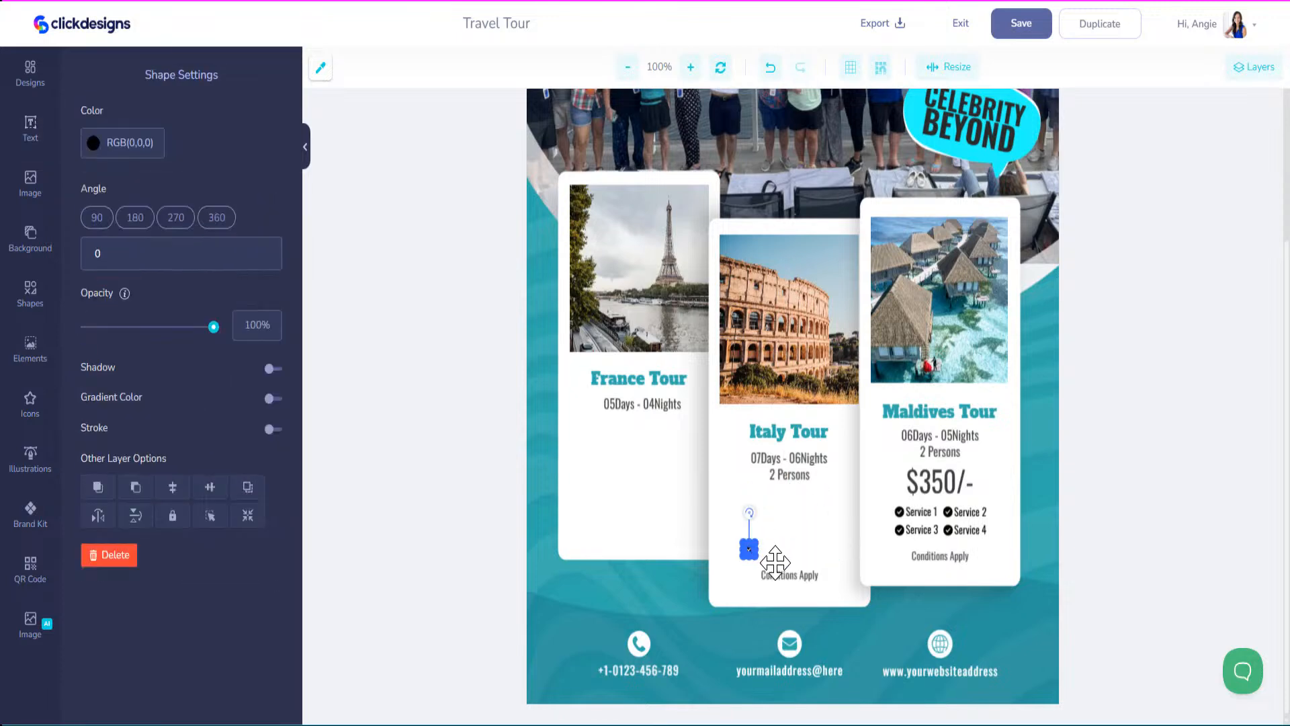
key(Delete)
click(788, 574)
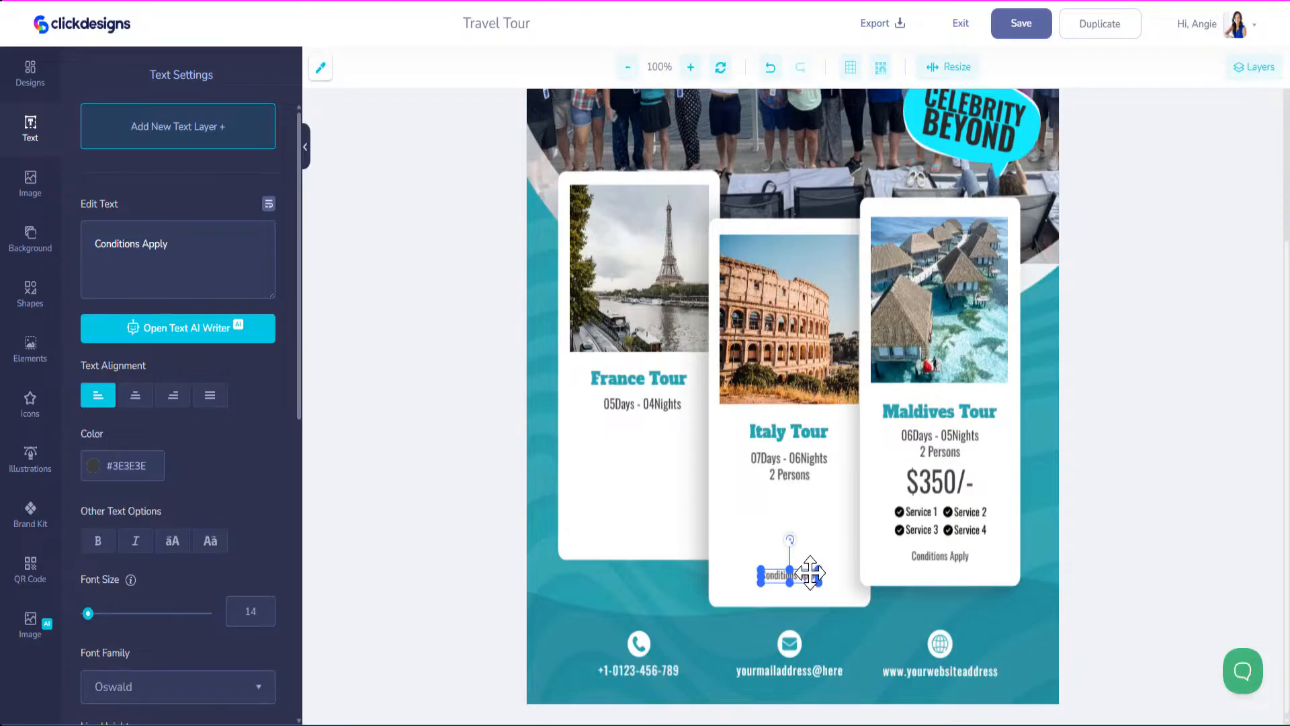
key(Delete)
click(791, 475)
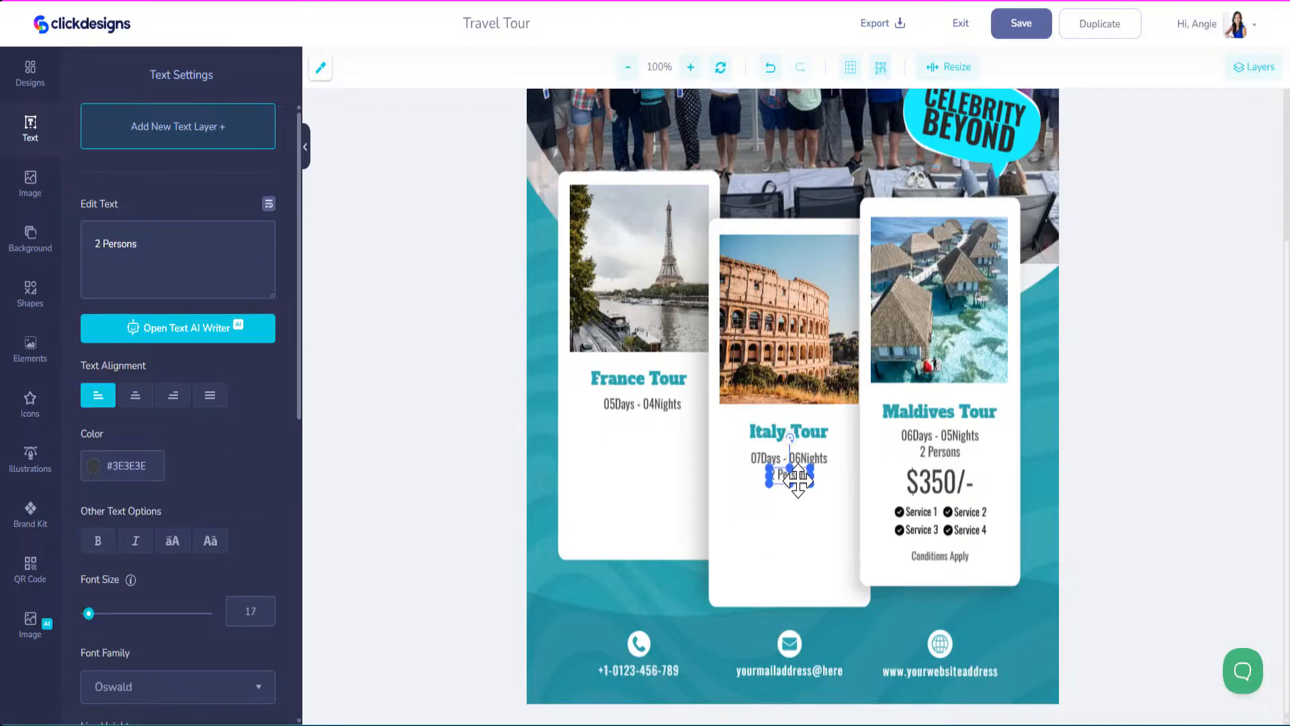
key(Delete)
Remove the Maldives card's Conditions Apply, service items and check icons, $350/- price and 2 Persons.
click(928, 556)
key(Delete)
click(900, 529)
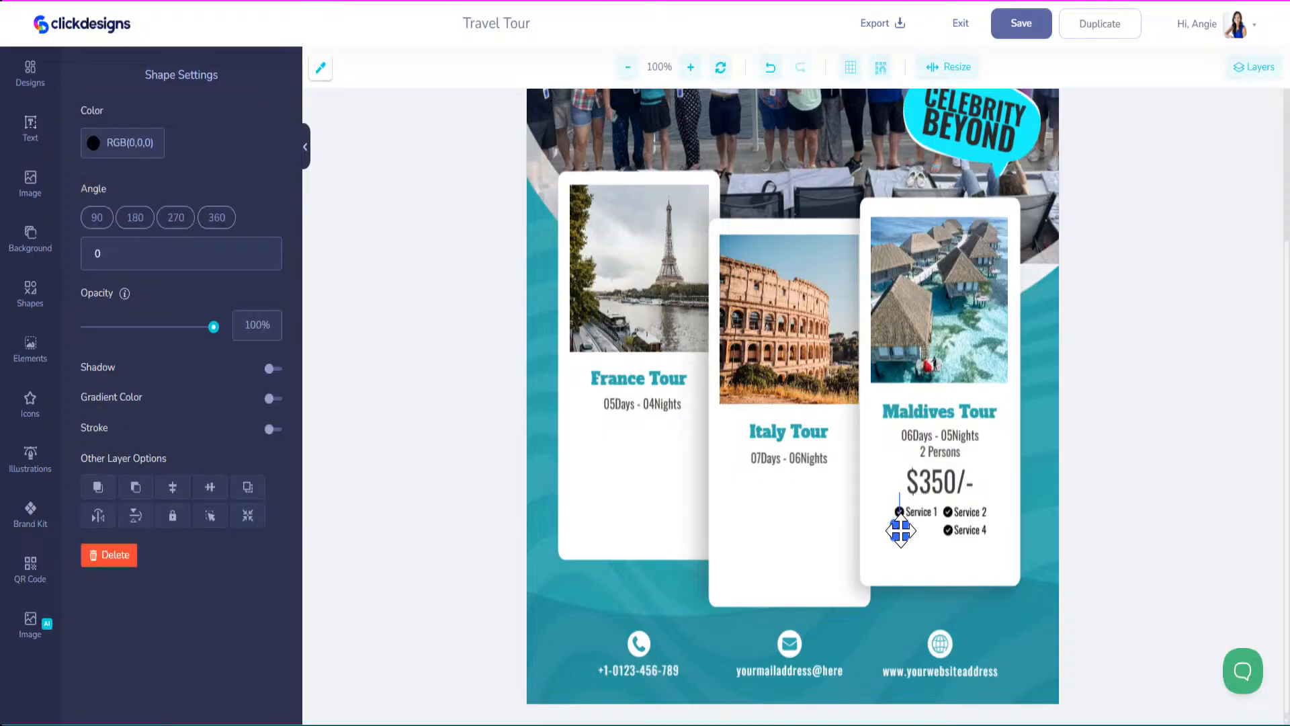
key(Delete)
click(917, 530)
key(Delete)
click(917, 511)
key(Delete)
click(939, 482)
key(Delete)
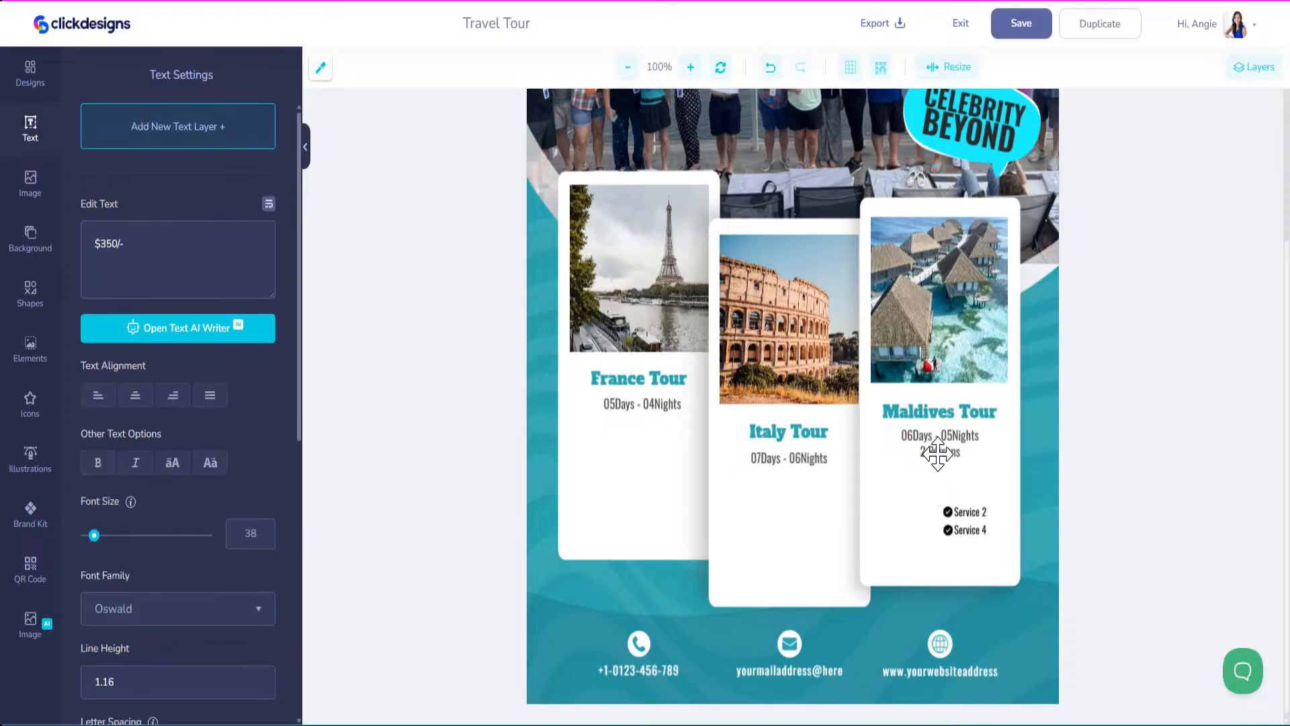
click(940, 450)
key(Delete)
click(962, 512)
key(Delete)
click(948, 512)
key(Delete)
click(967, 530)
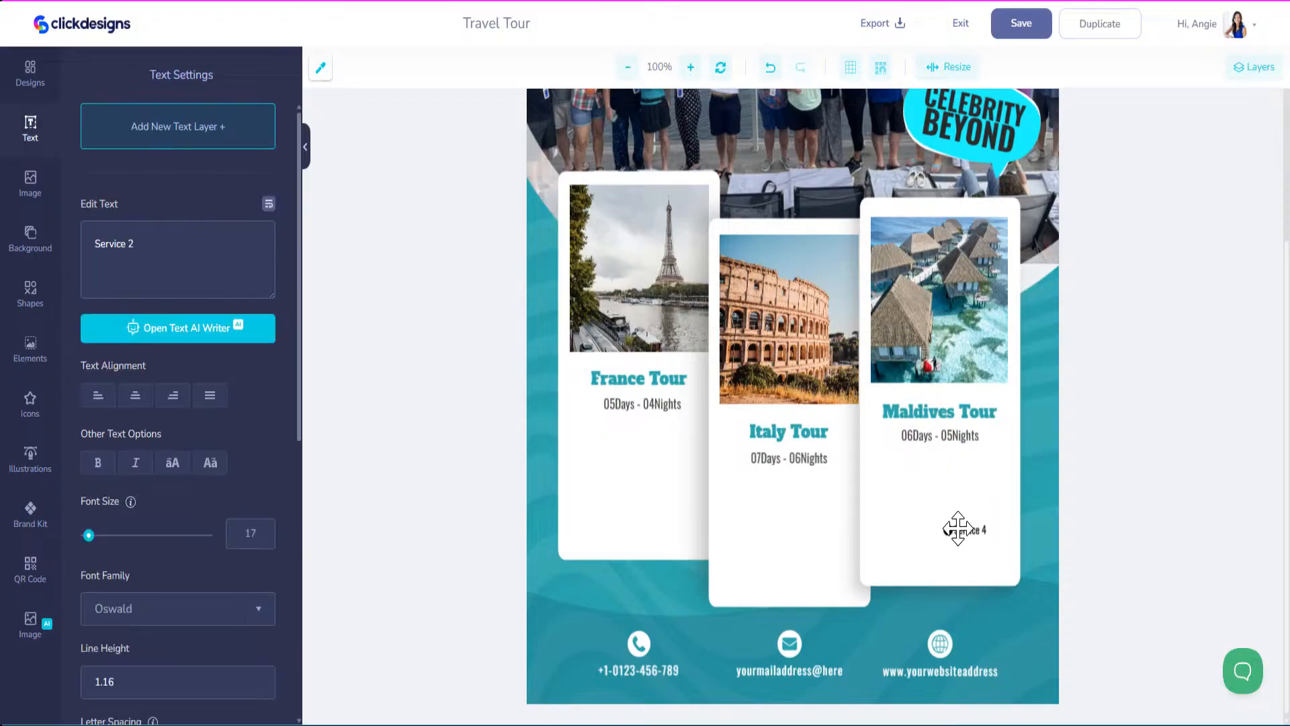
key(Delete)
click(947, 531)
key(Delete)
click(944, 491)
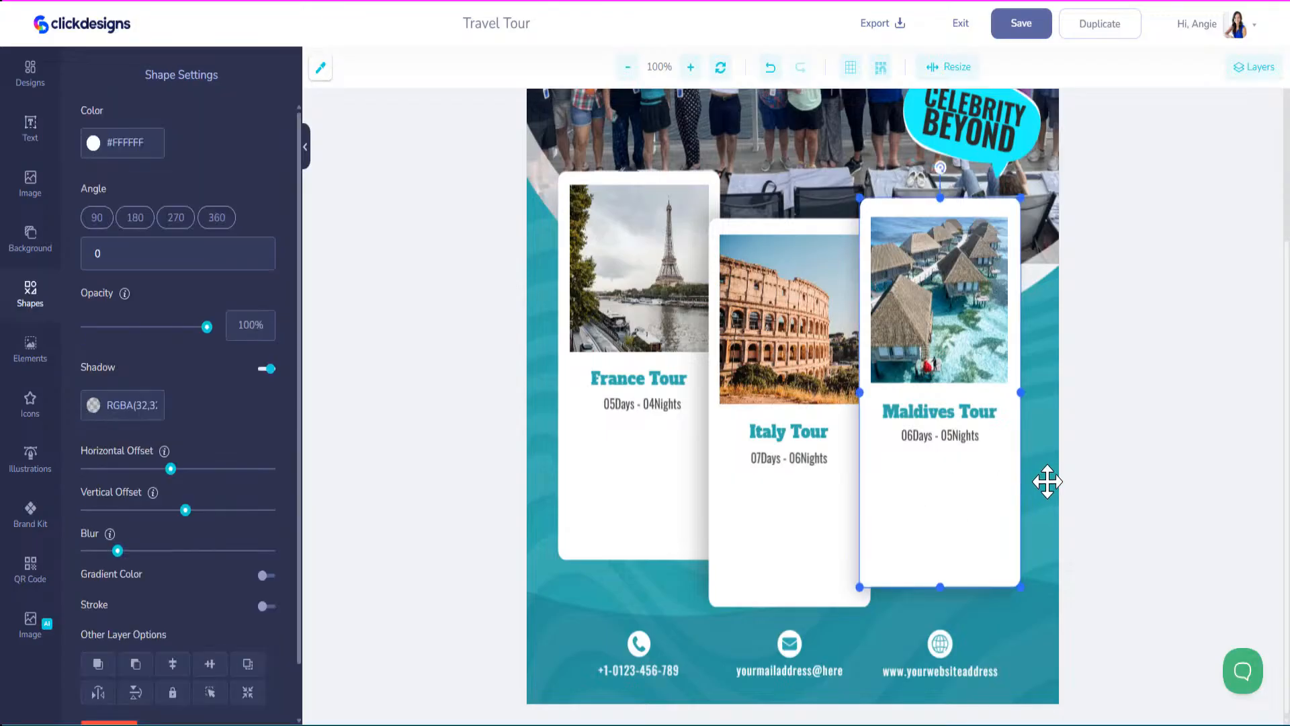
Delete the Eiffel Tower, Colosseum and Maldives resort photos.
click(635, 296)
key(Delete)
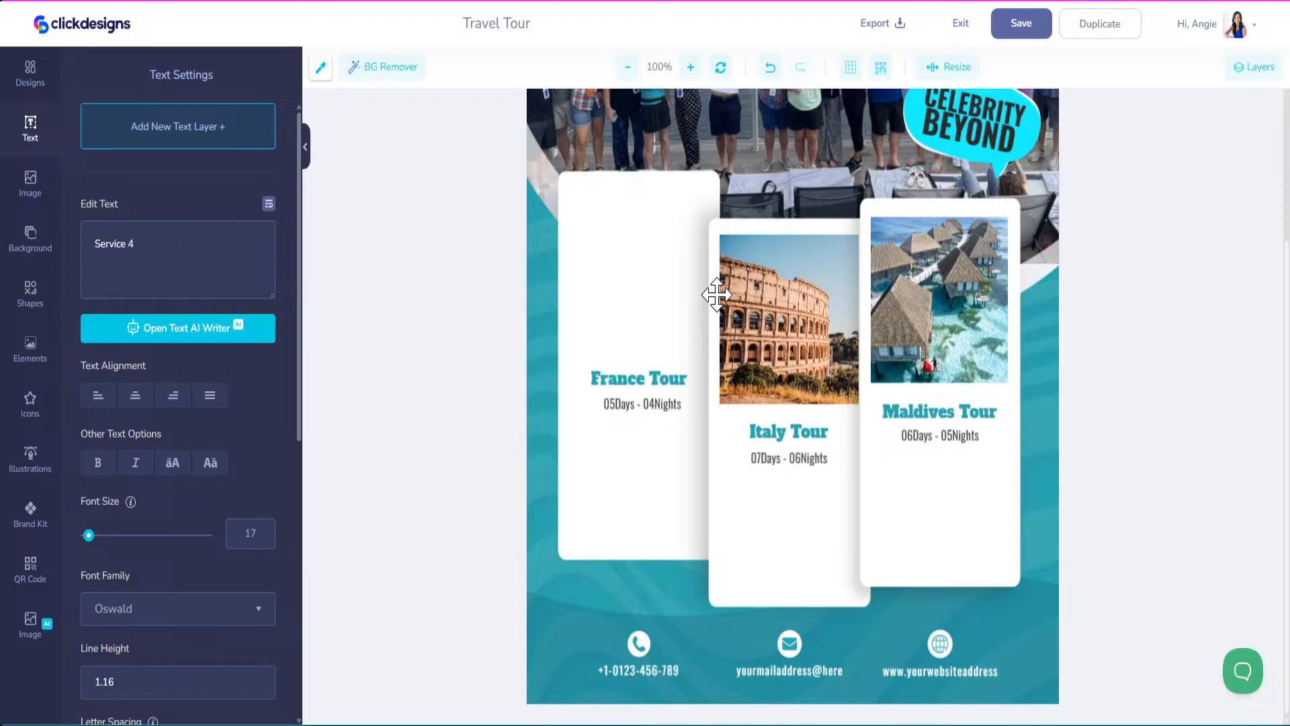
click(764, 307)
key(Delete)
click(920, 295)
key(Delete)
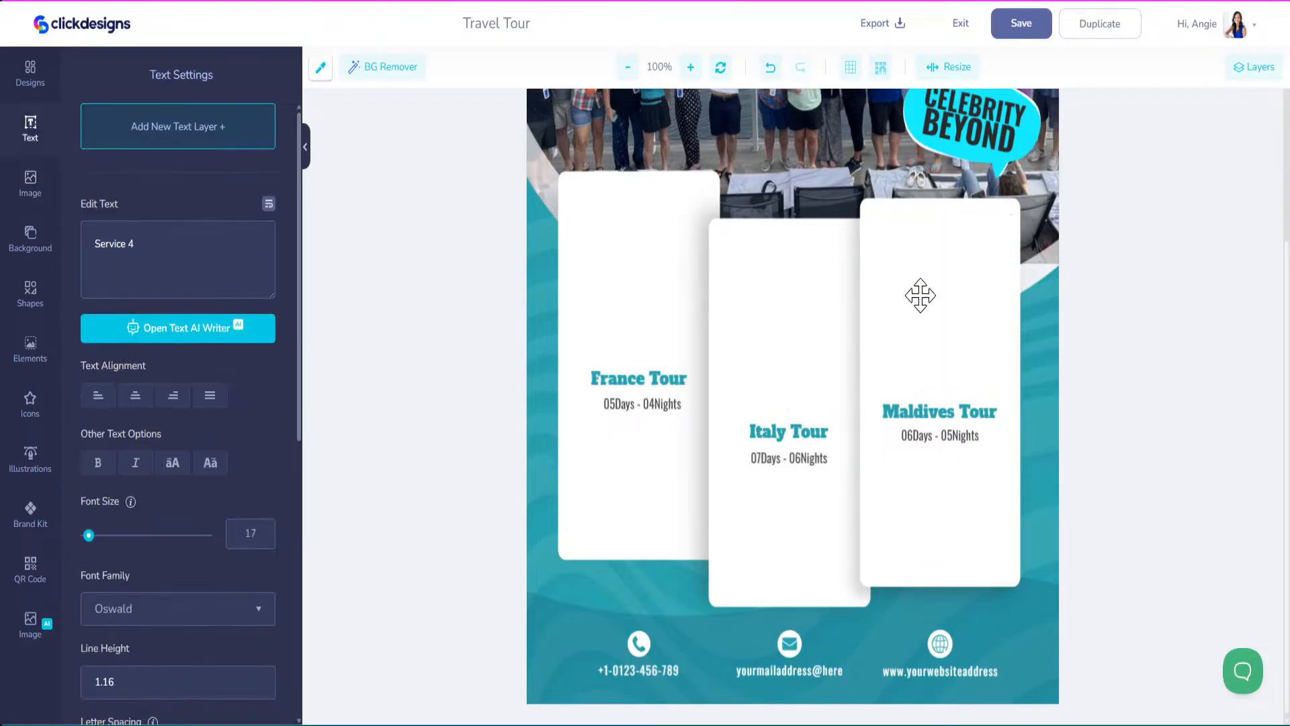
Delete the Italy and Maldives white cards with their titles and days texts.
click(816, 291)
key(Delete)
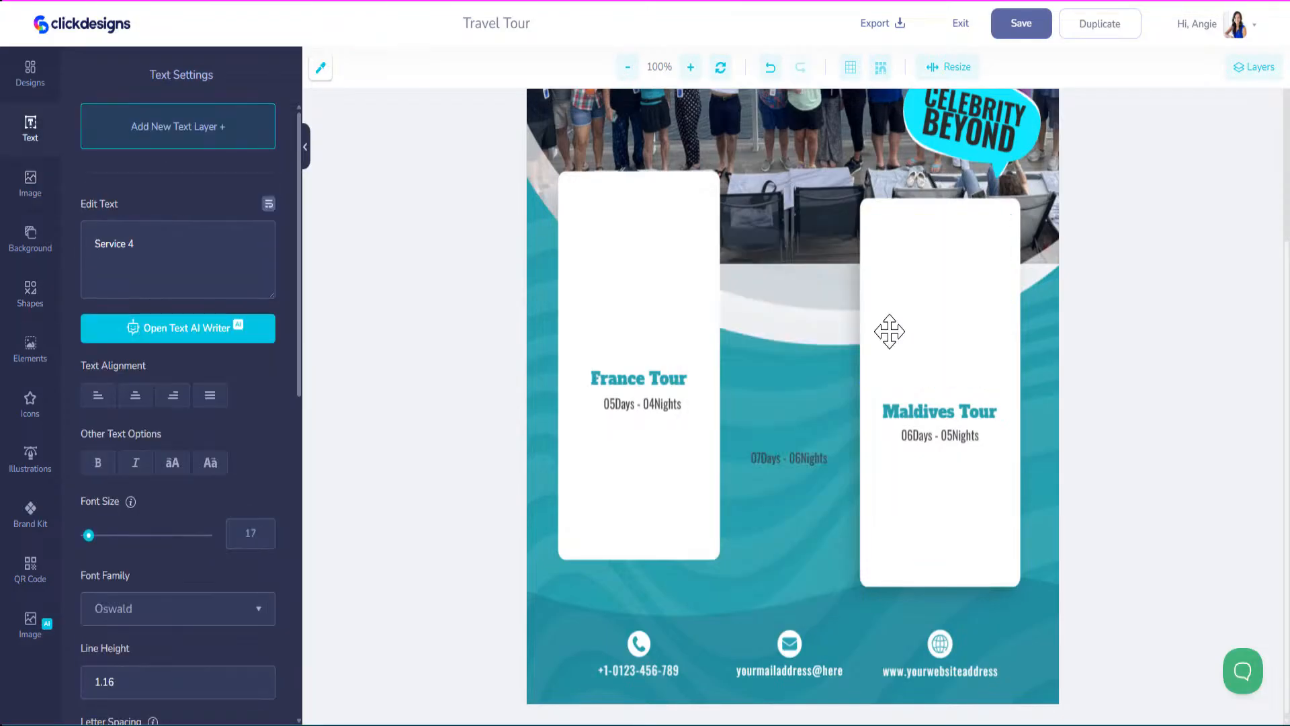
click(889, 329)
key(Delete)
click(921, 435)
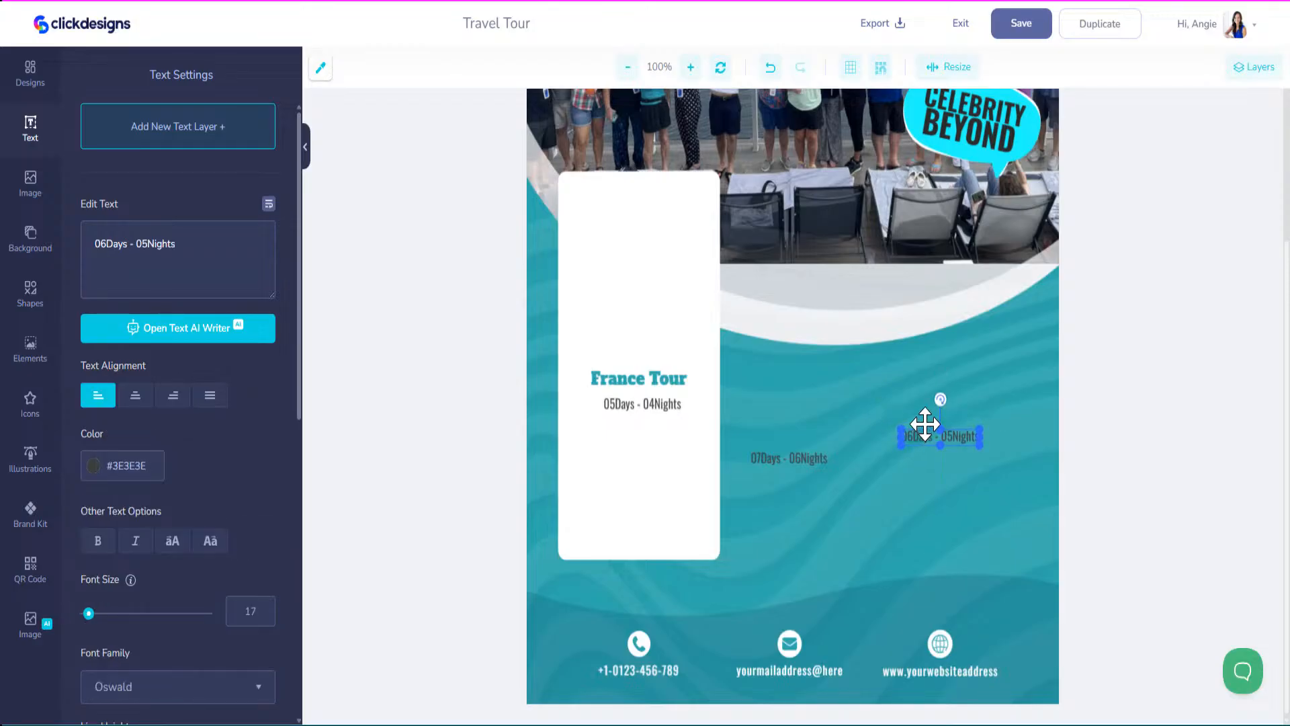
key(Delete)
click(772, 435)
key(Delete)
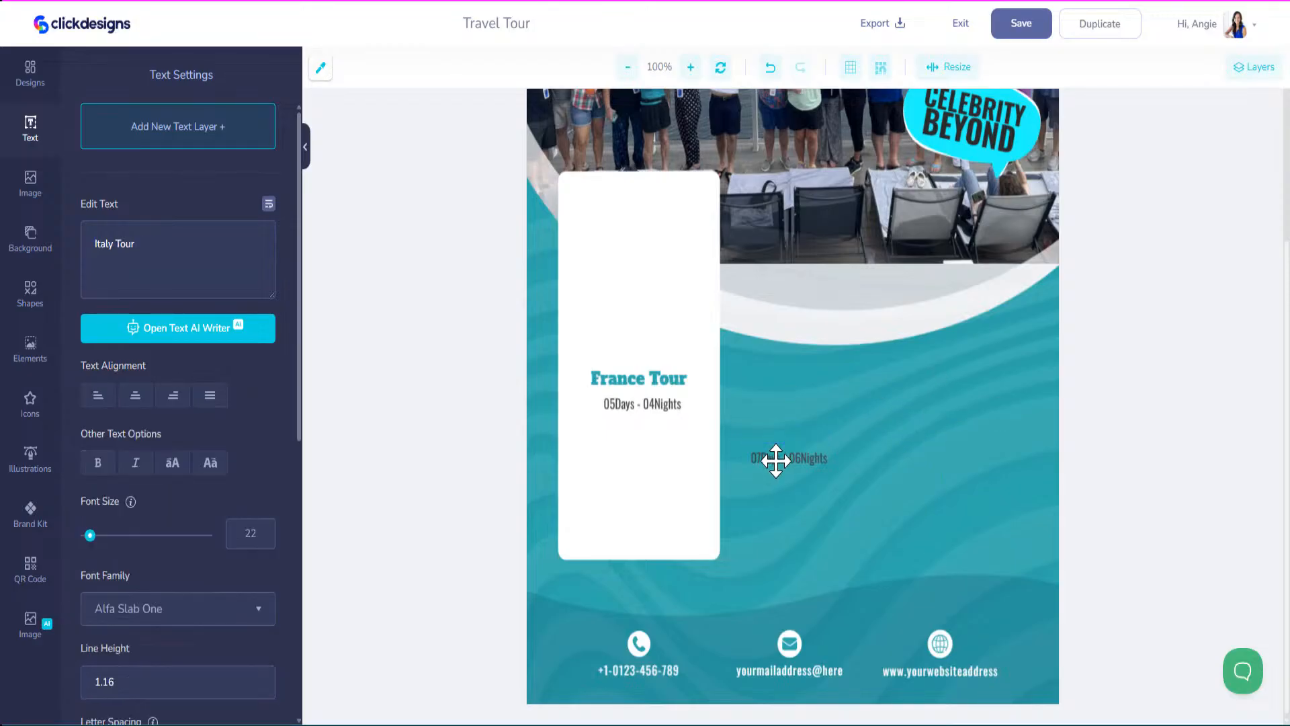
click(777, 458)
key(Delete)
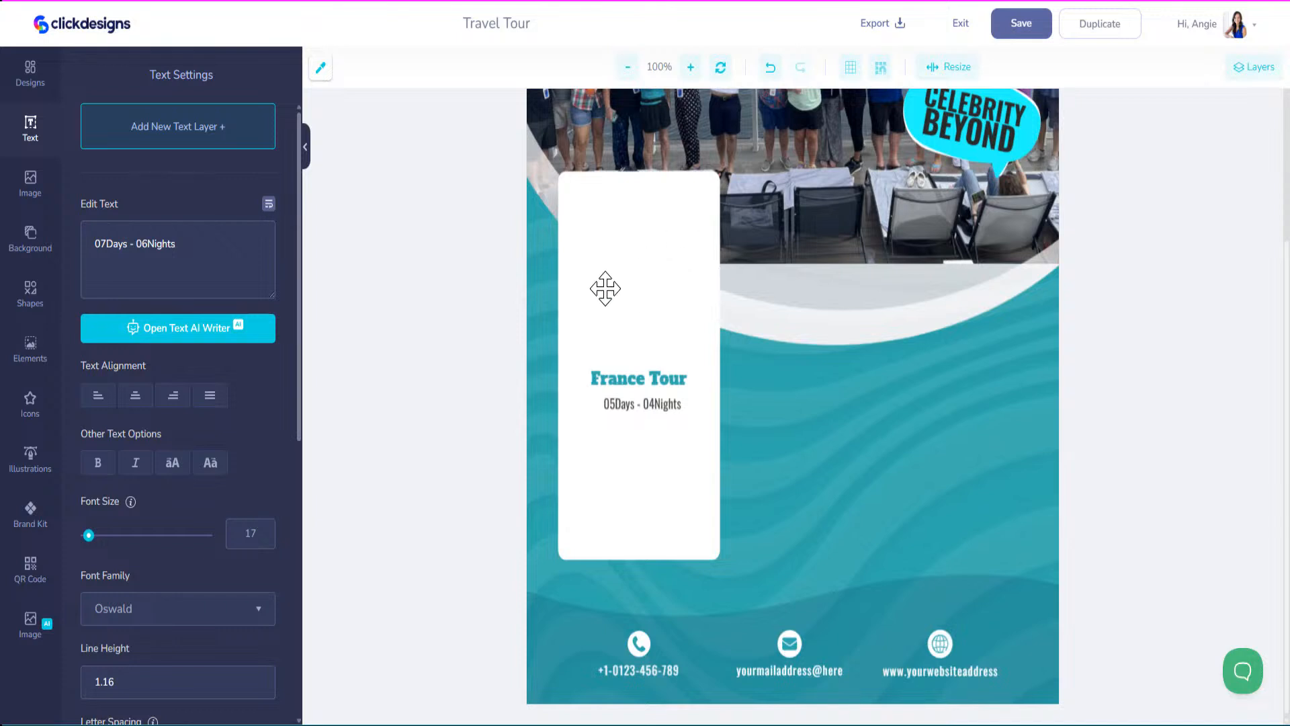
Shift the France card left, shorten it from the bottom, and move its title up.
drag(656, 263, 629, 262)
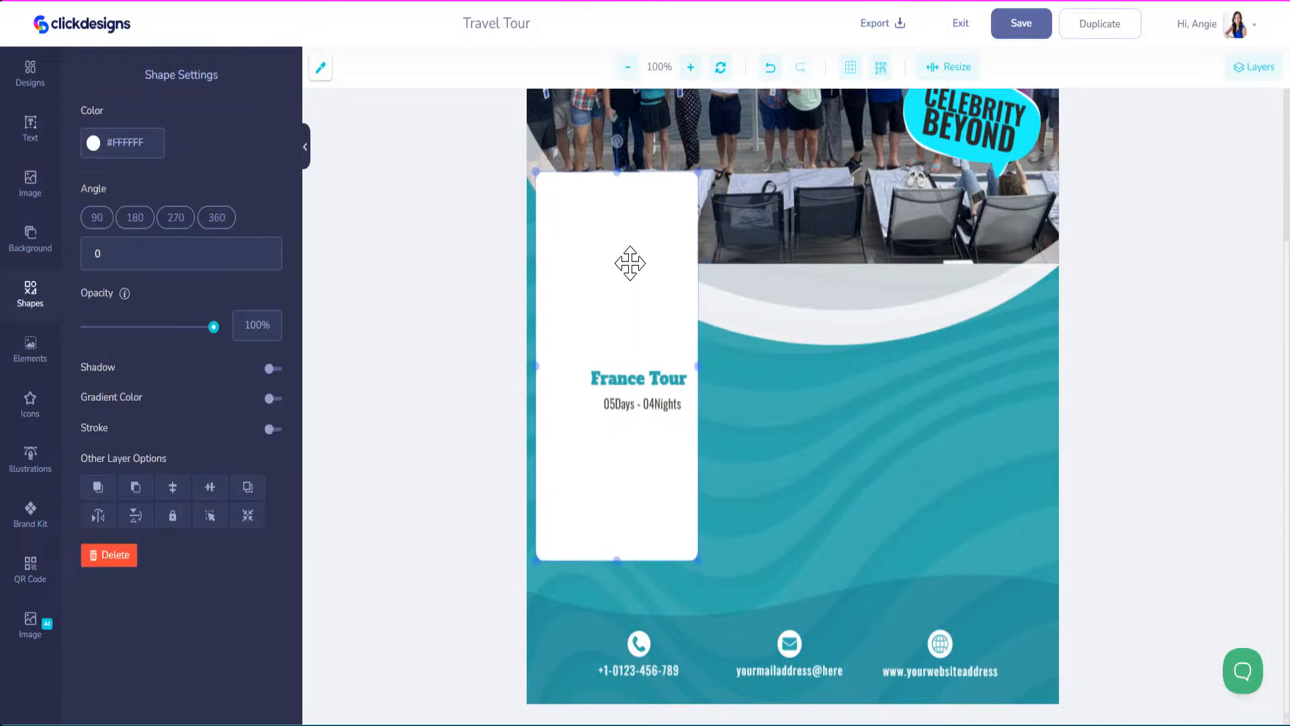
drag(614, 558, 600, 295)
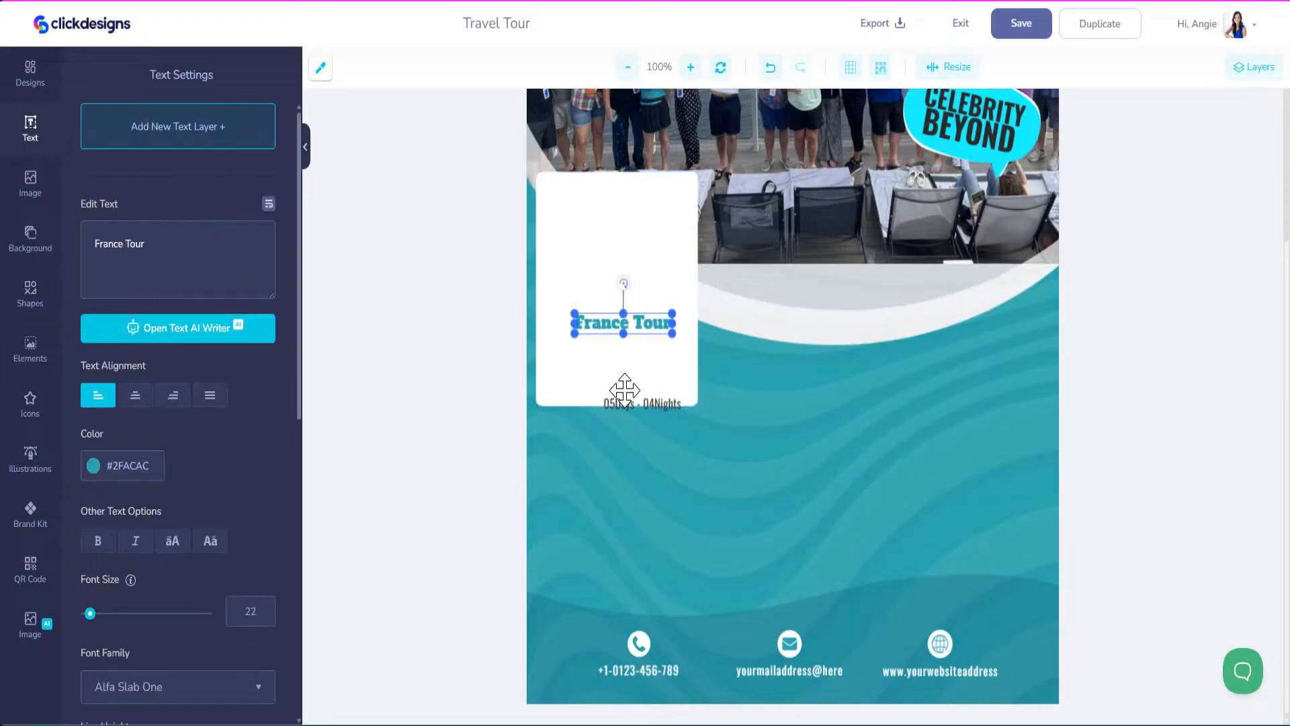
drag(622, 403, 608, 374)
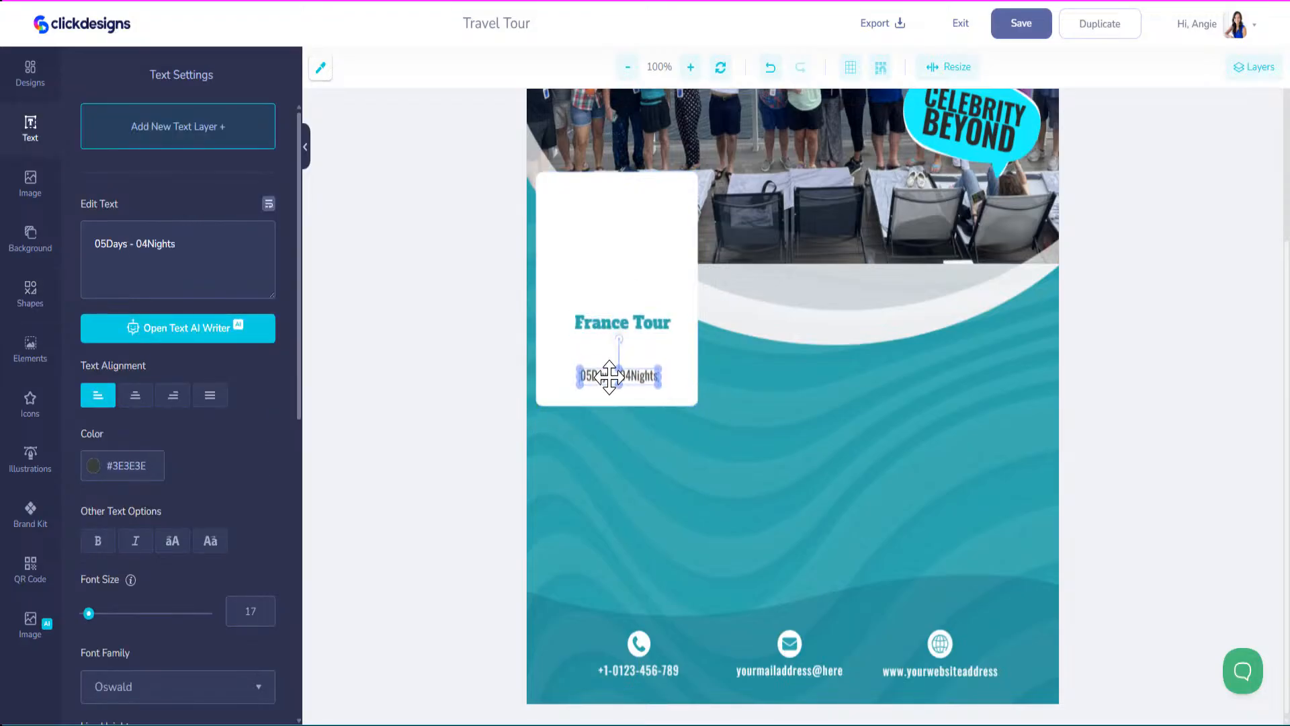
Change the title to 'CocoCay' / 'Bahamas' on two lines with line height 1.
drag(608, 330, 612, 359)
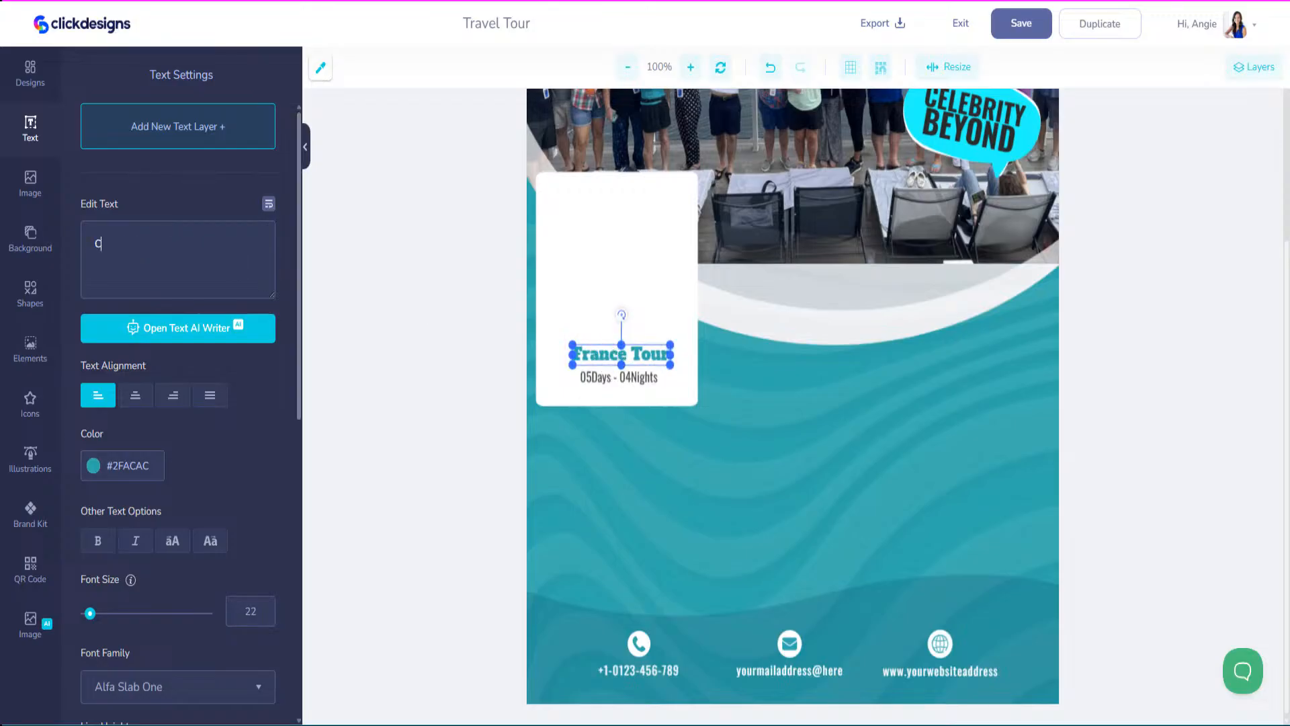
text(ocoCay)
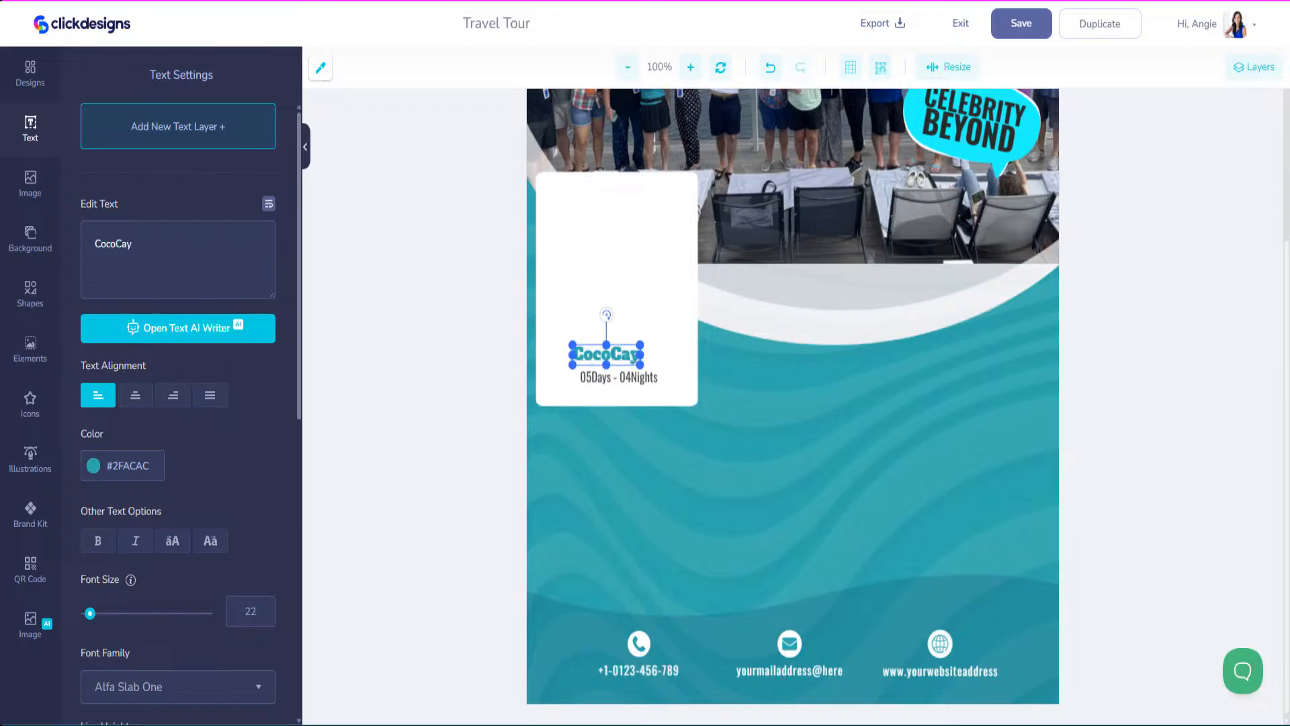
key(Return)
text(Bahama)
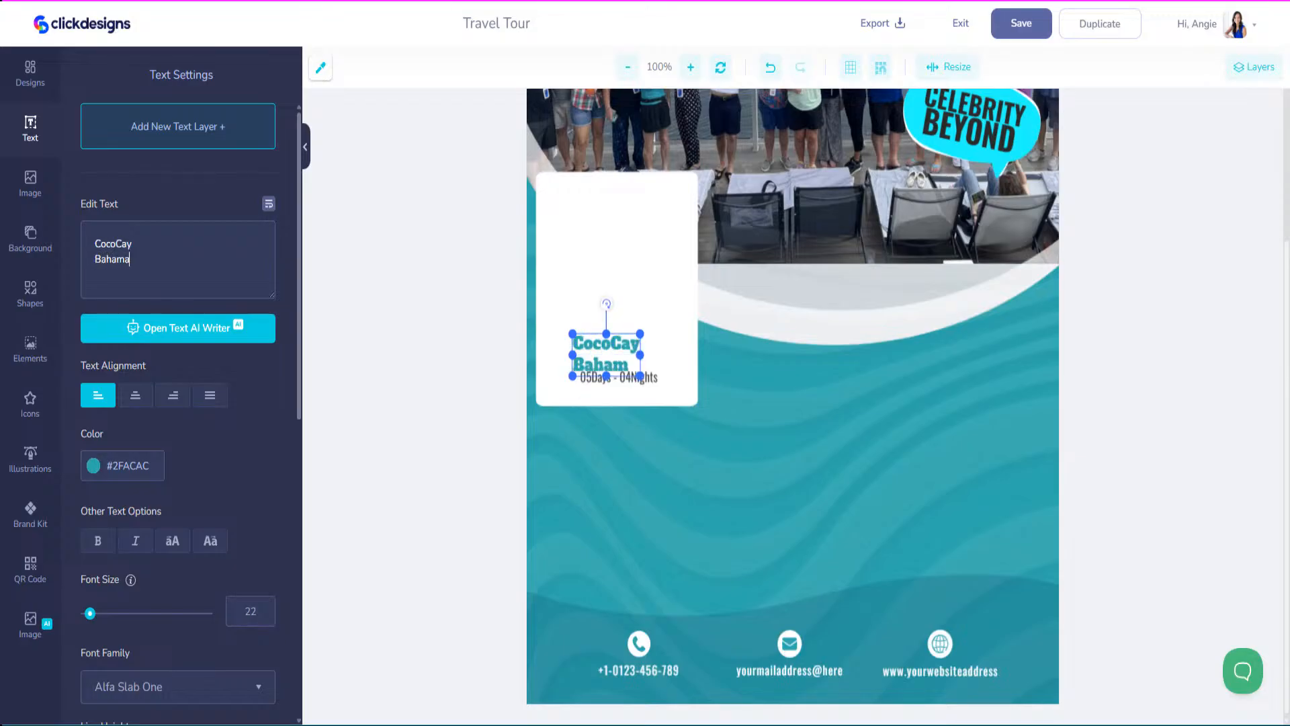
text(s)
scroll(201, 551, down, 6)
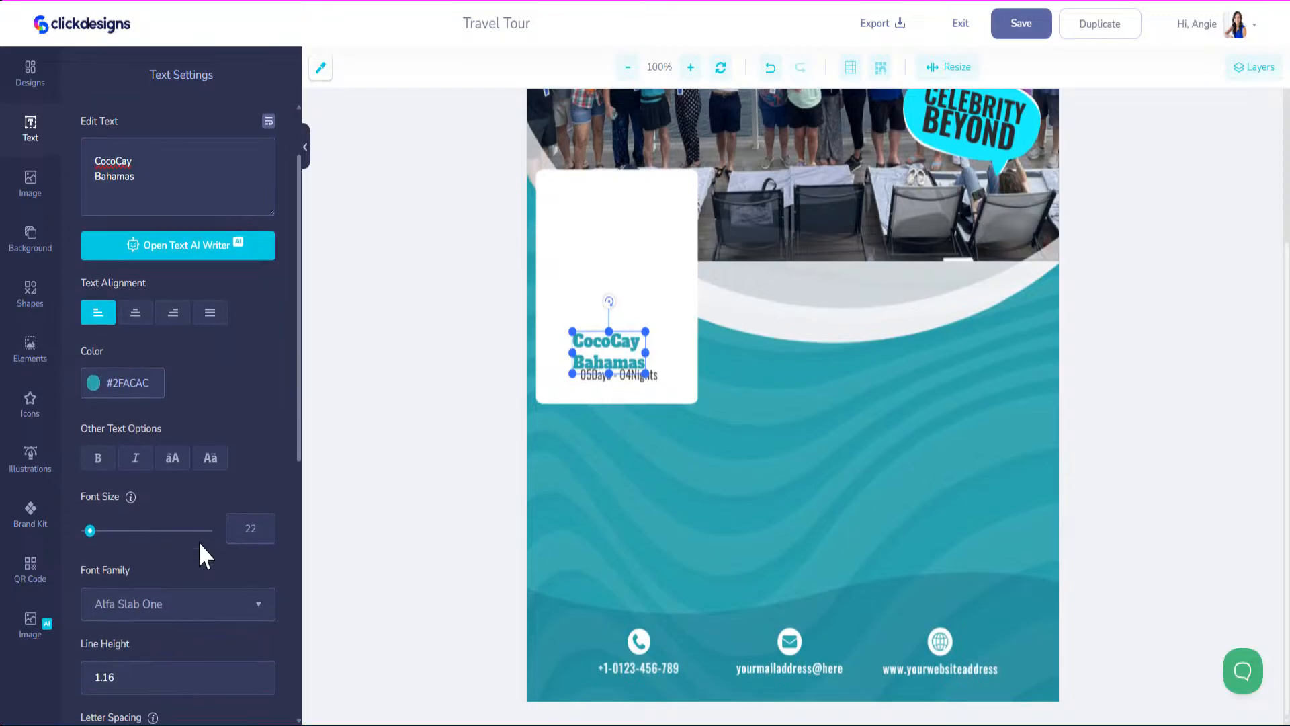
click(256, 362)
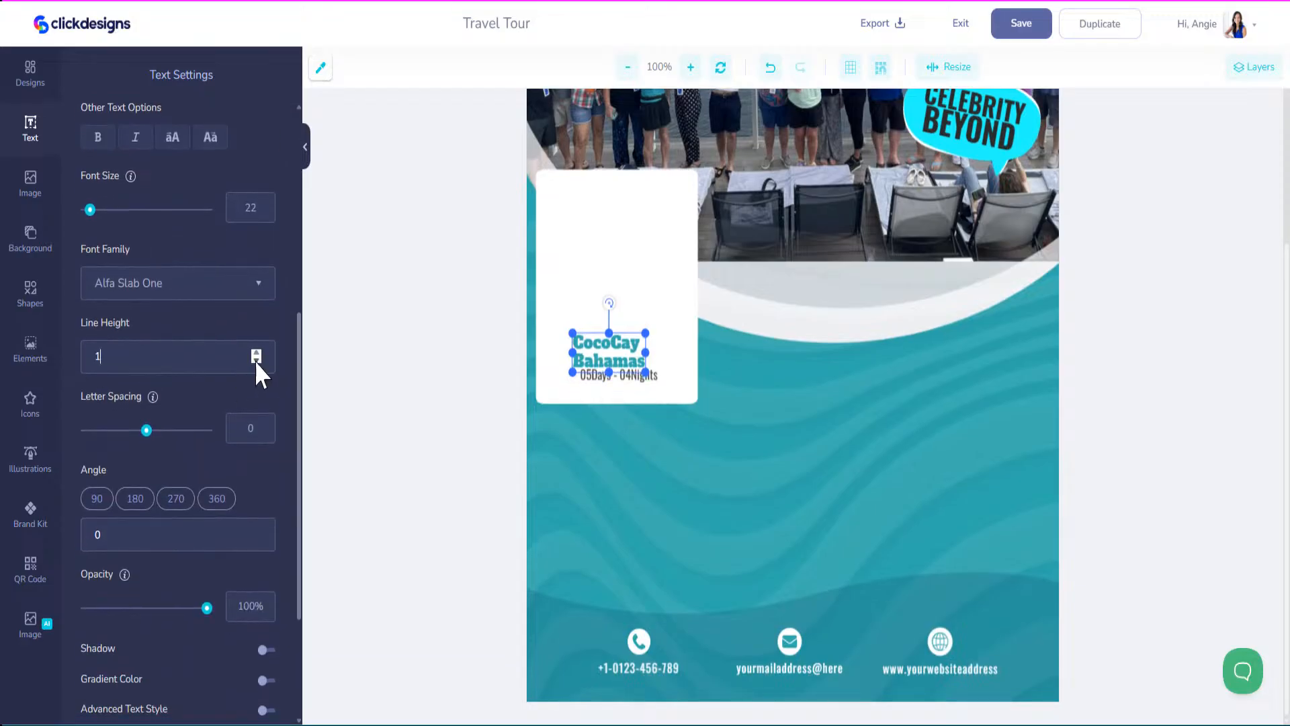
scroll(131, 529, up, 5)
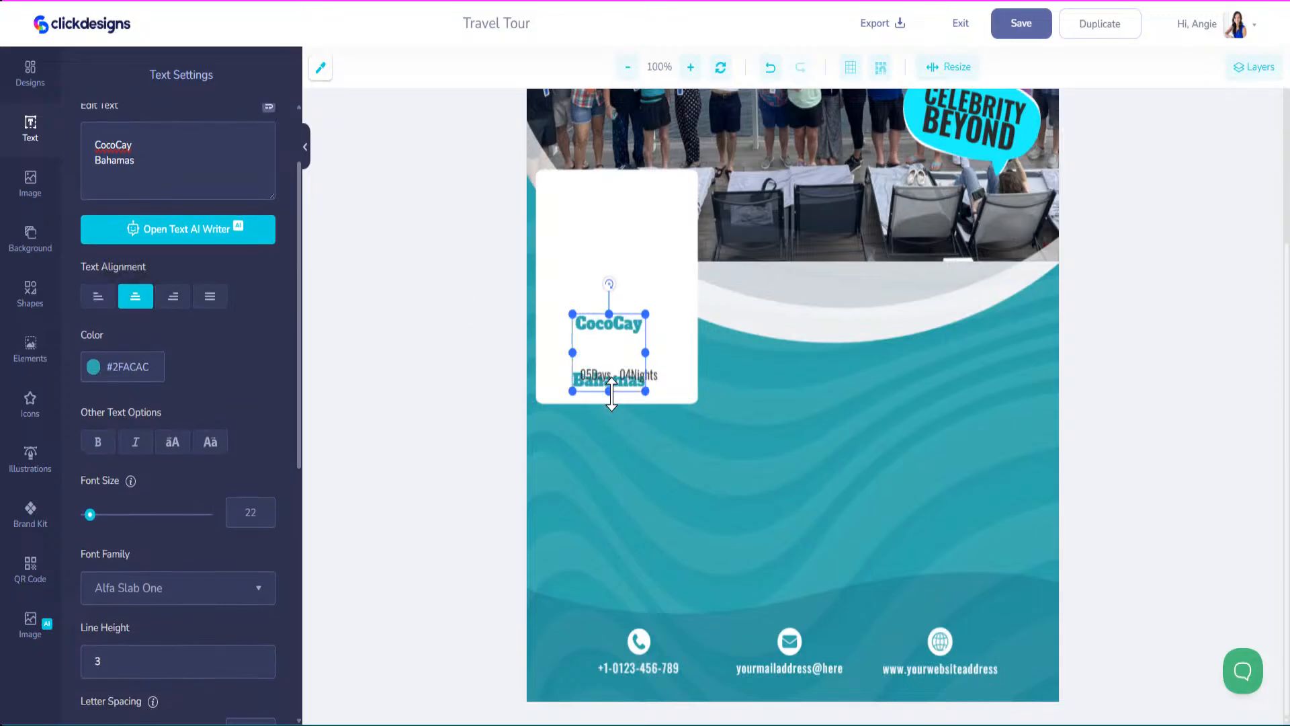
scroll(234, 507, down, 6)
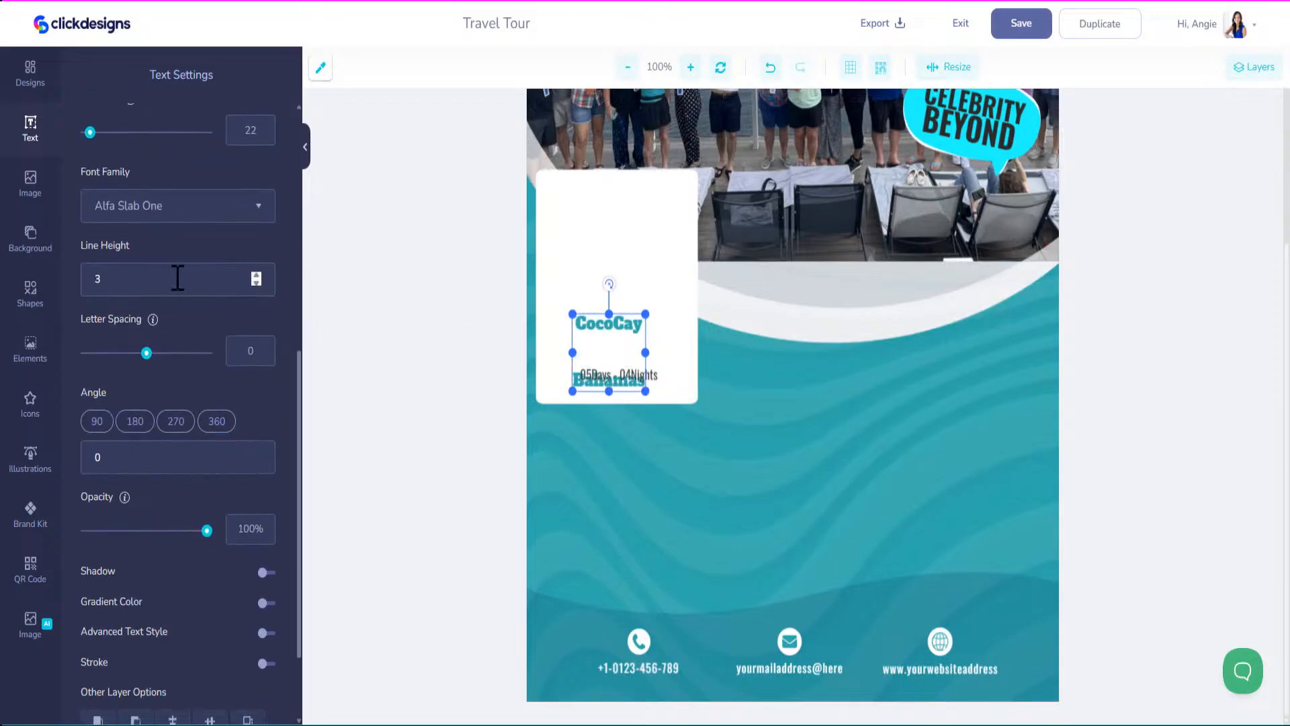
click(256, 283)
click(256, 282)
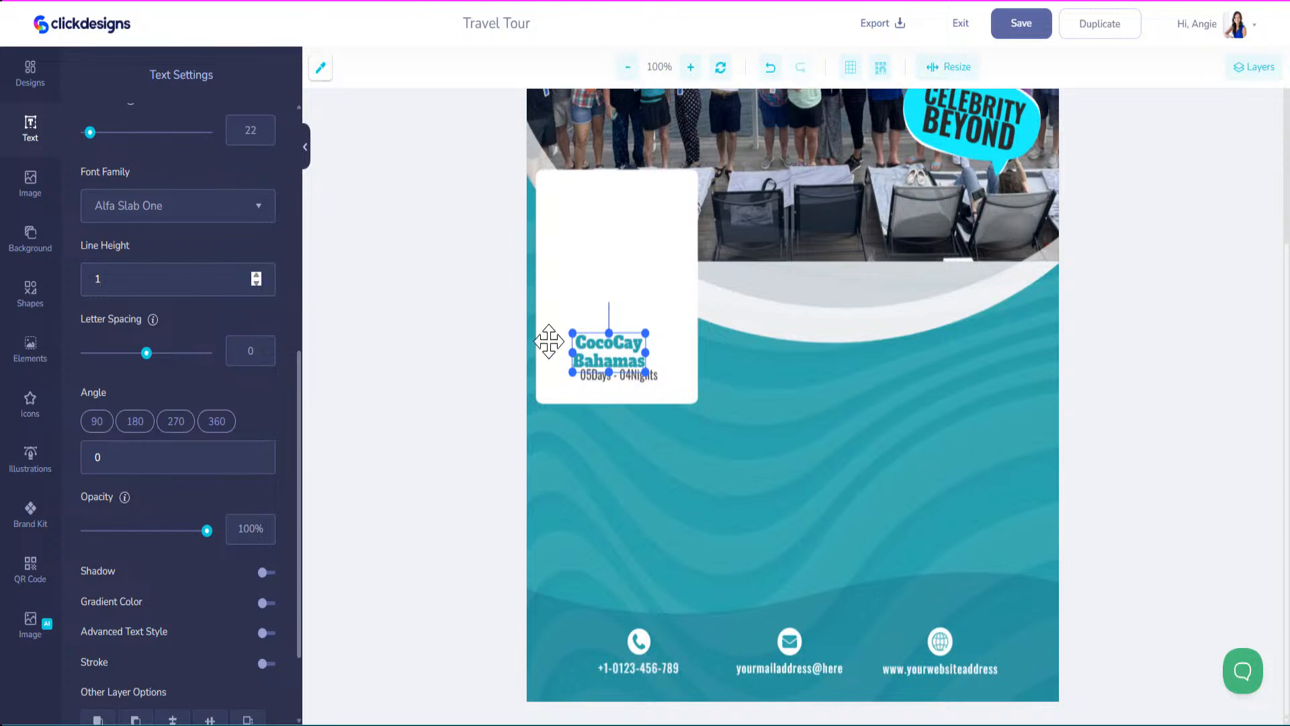
Replace '05Days - 04Nights' with 'Day 2' and centre it under the title.
click(609, 378)
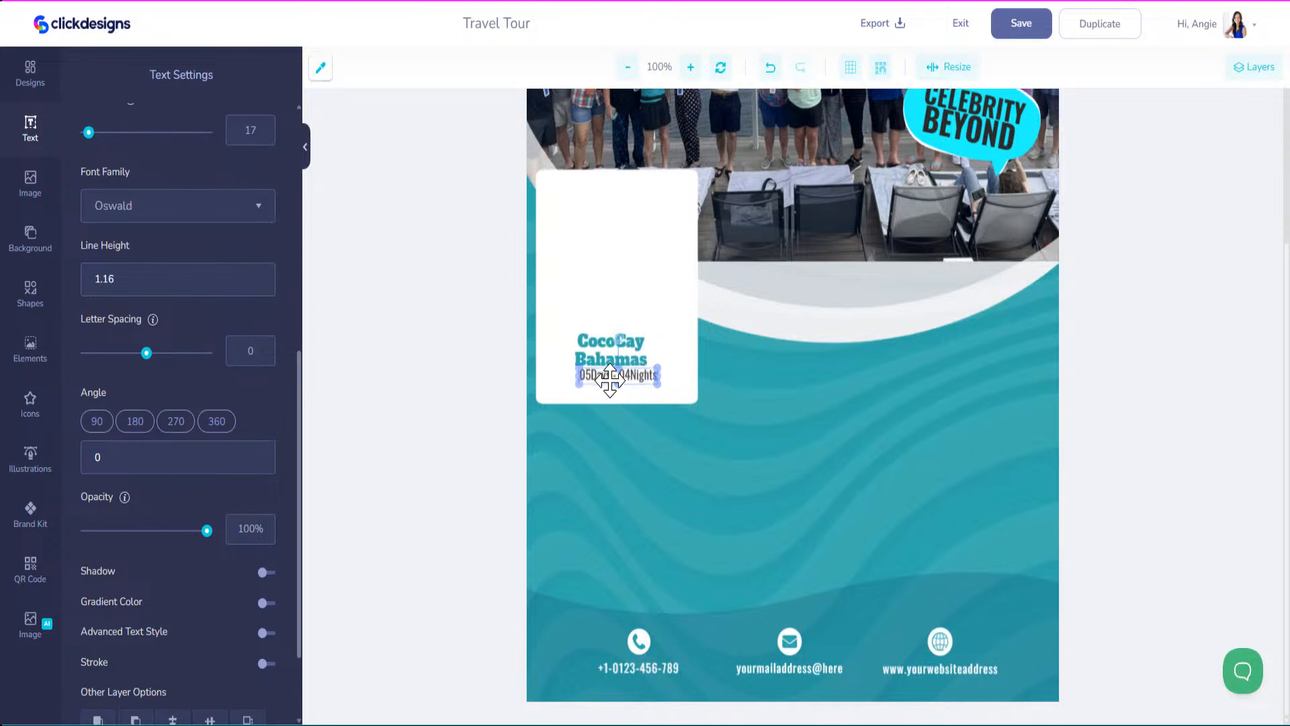
drag(609, 379, 605, 382)
scroll(202, 286, up, 7)
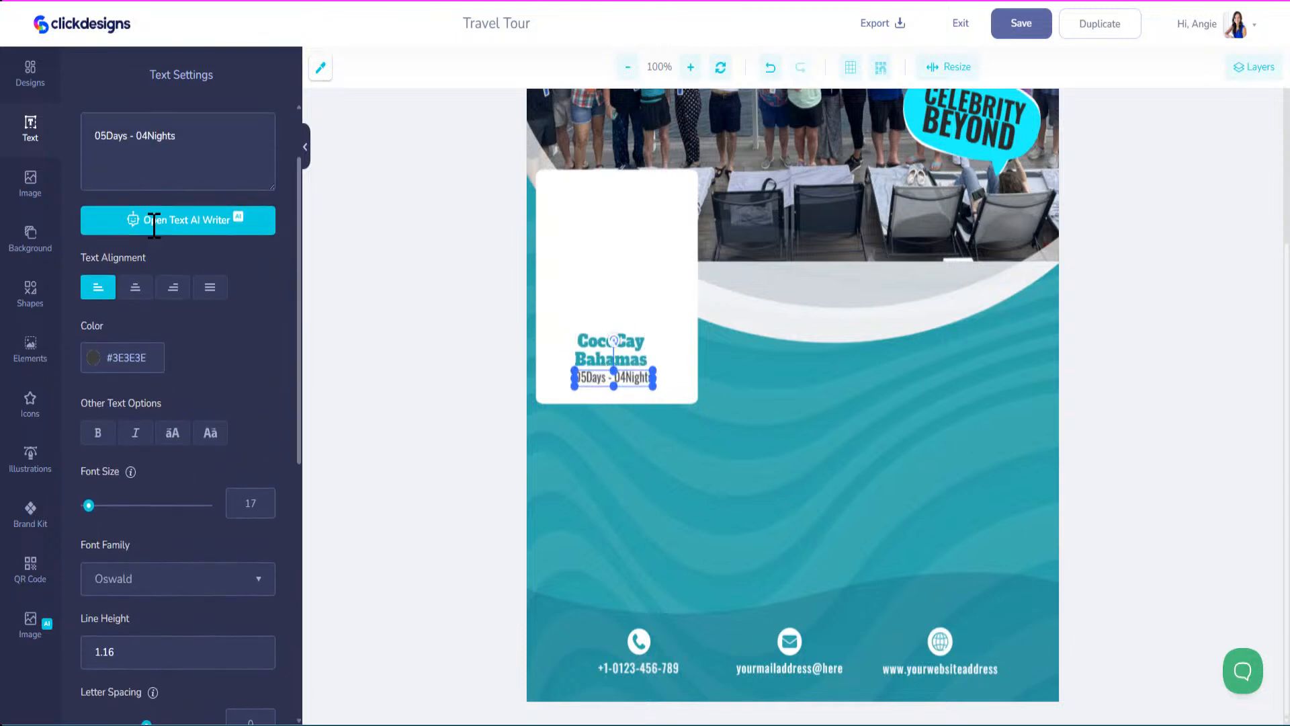
click(195, 238)
key(ctrl+a)
text(D)
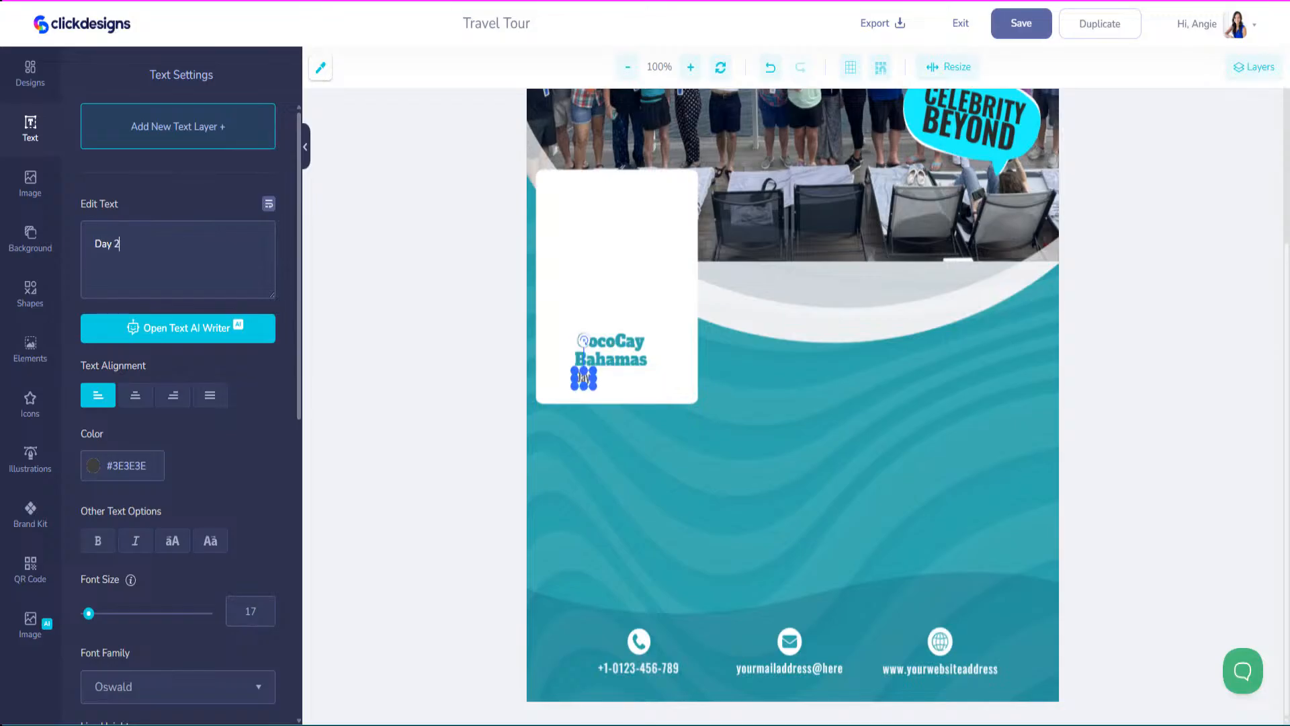
drag(589, 379, 616, 381)
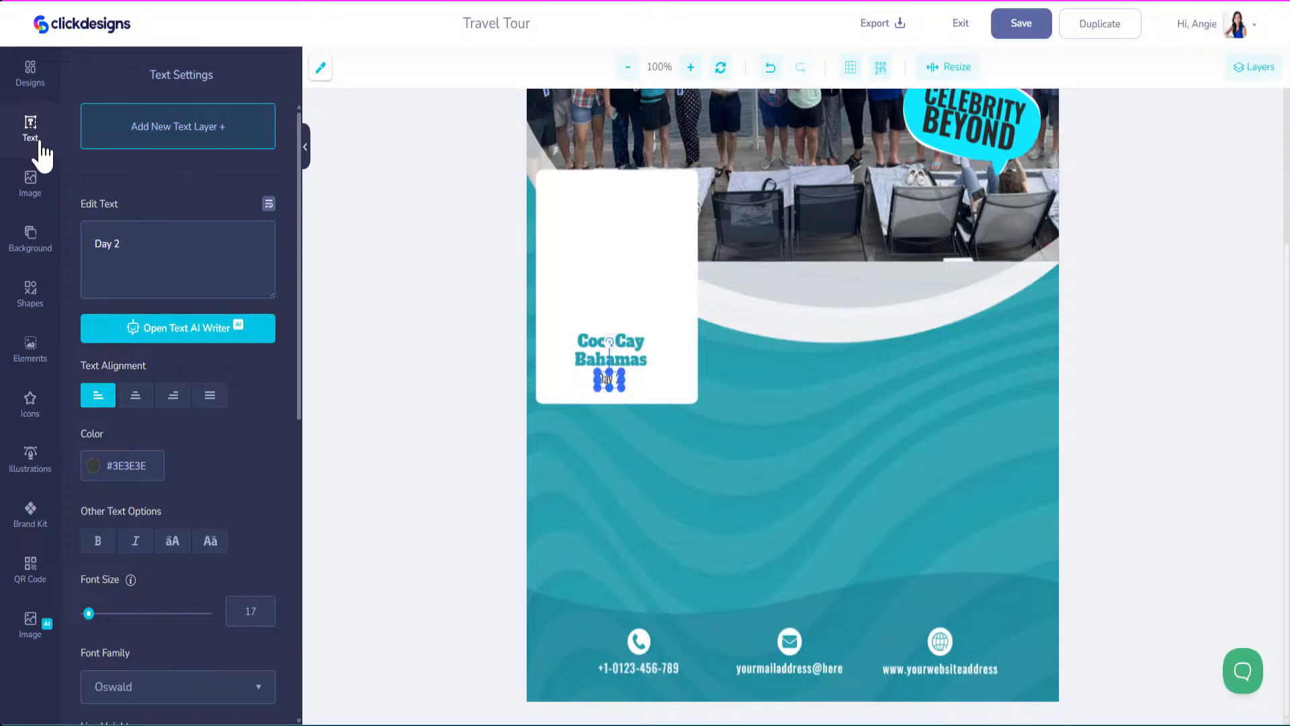
Add the uploaded CocoCay pier photo and size it across the top of the card.
click(32, 182)
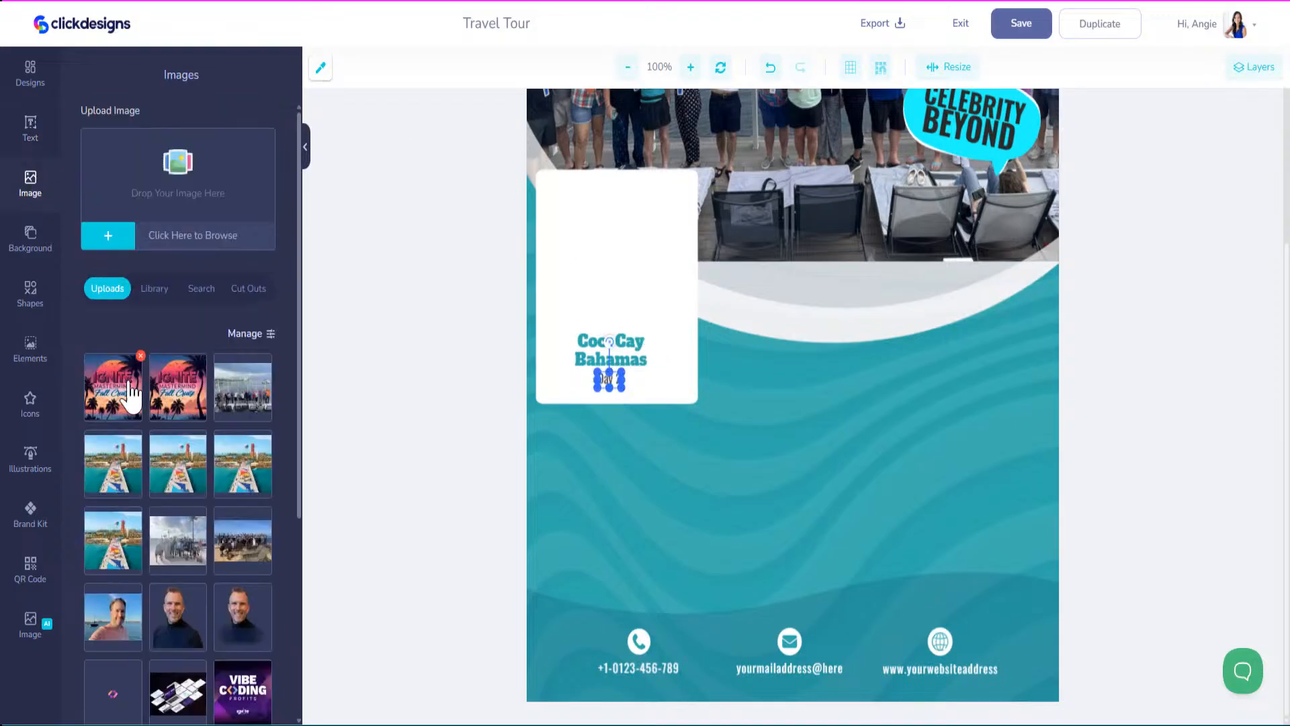
click(126, 473)
drag(789, 320, 752, 482)
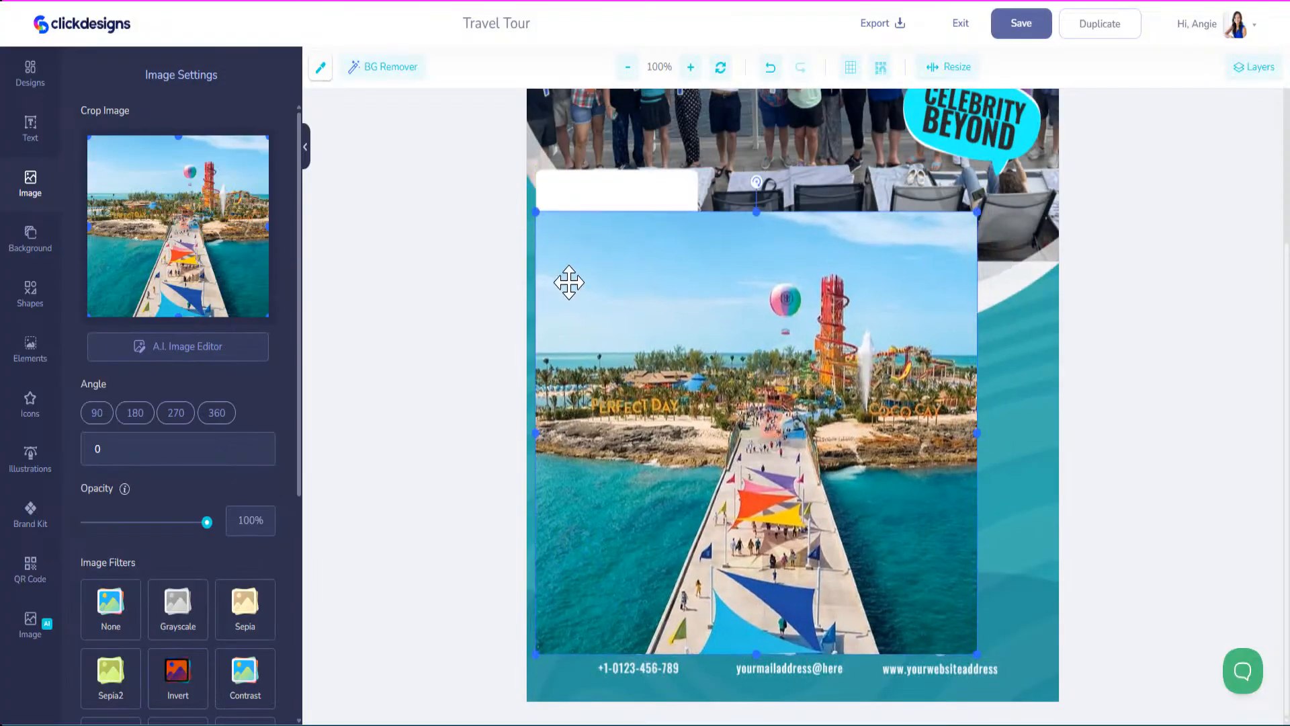
drag(537, 213, 871, 548)
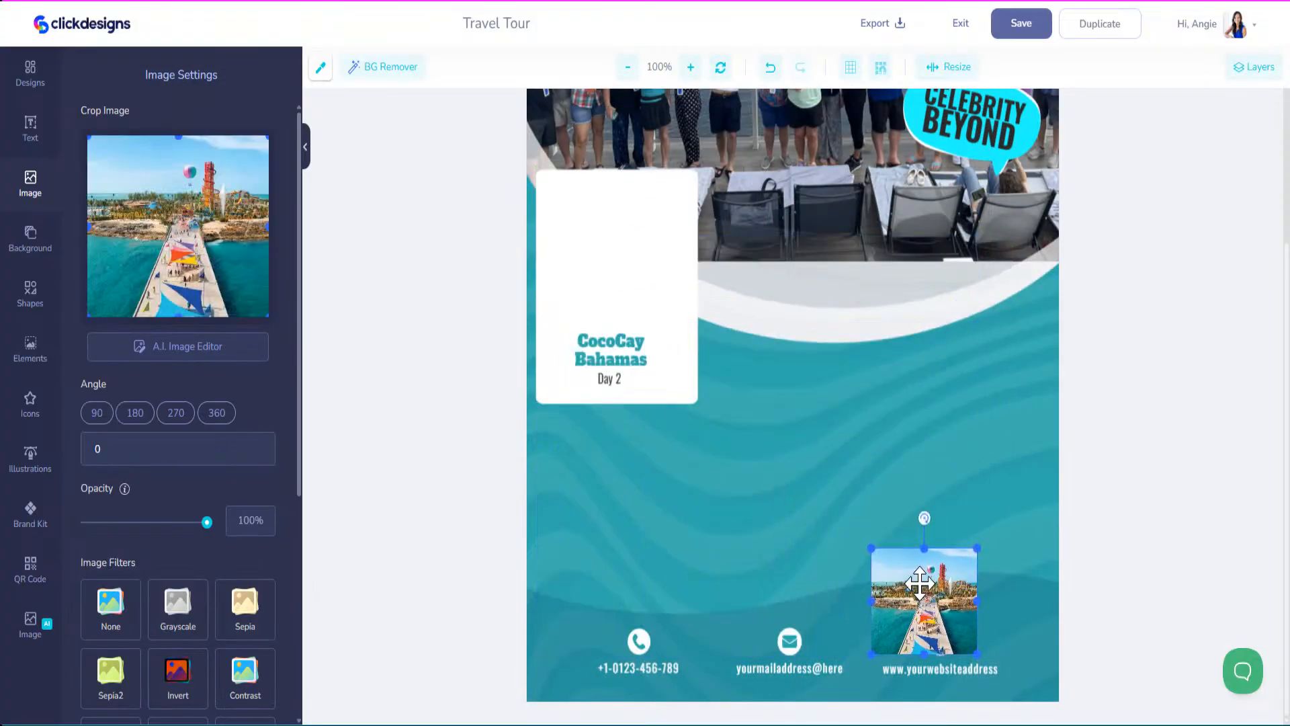
drag(919, 583, 594, 214)
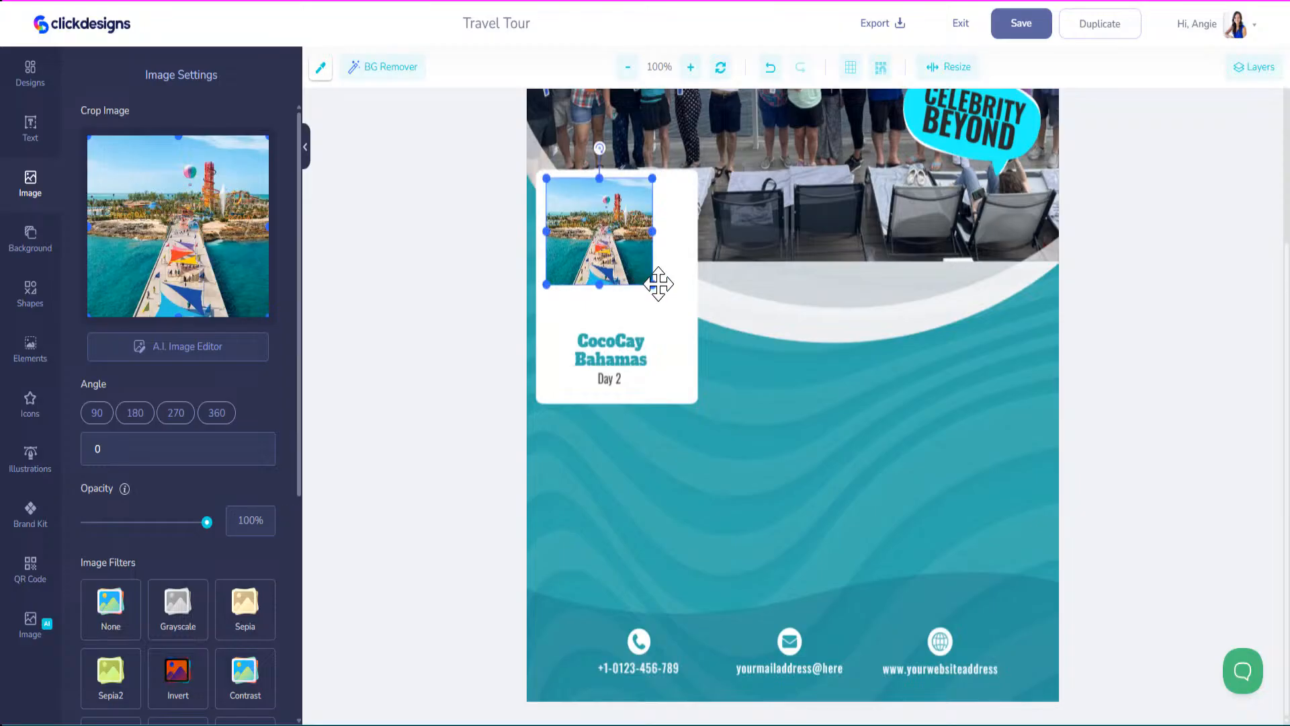
mouse_move(652, 282)
mouse_down()
mouse_move(682, 322)
mouse_move(664, 297)
mouse_up()
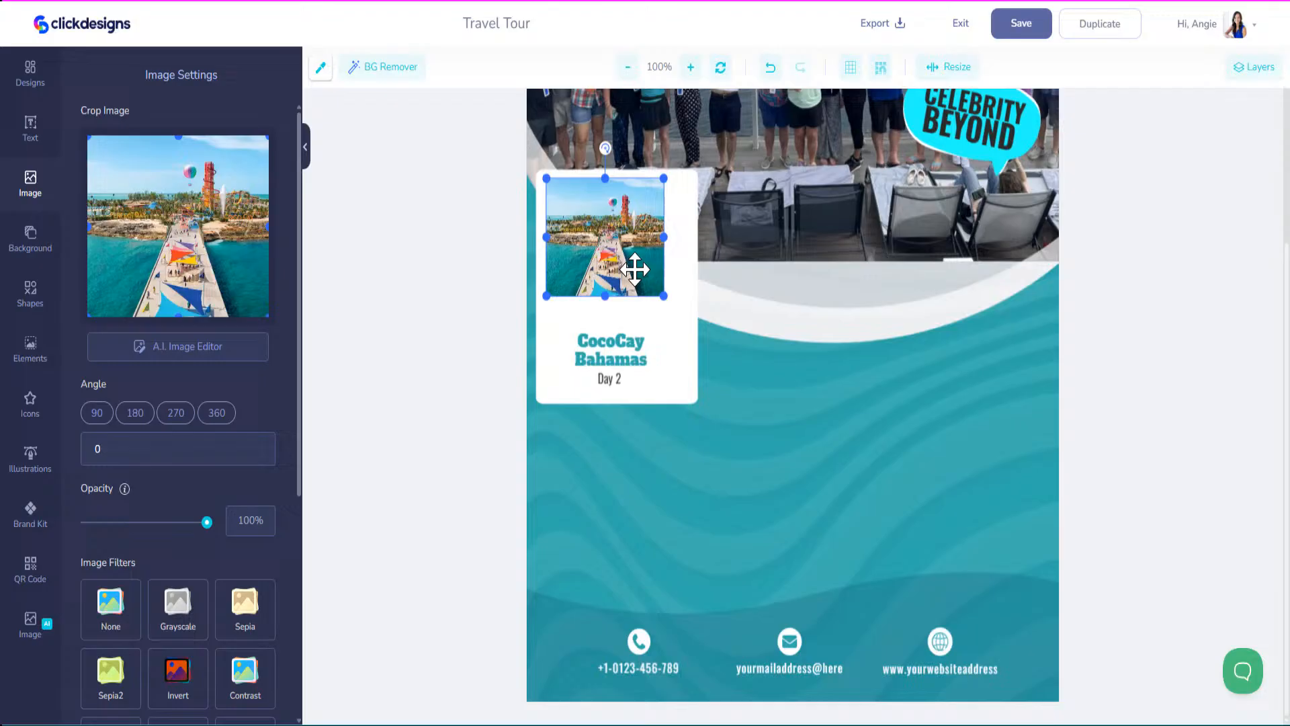
Narrow the white card from the right and move the CocoCay Bahamas title and Day 2 up.
click(668, 320)
drag(697, 286, 674, 284)
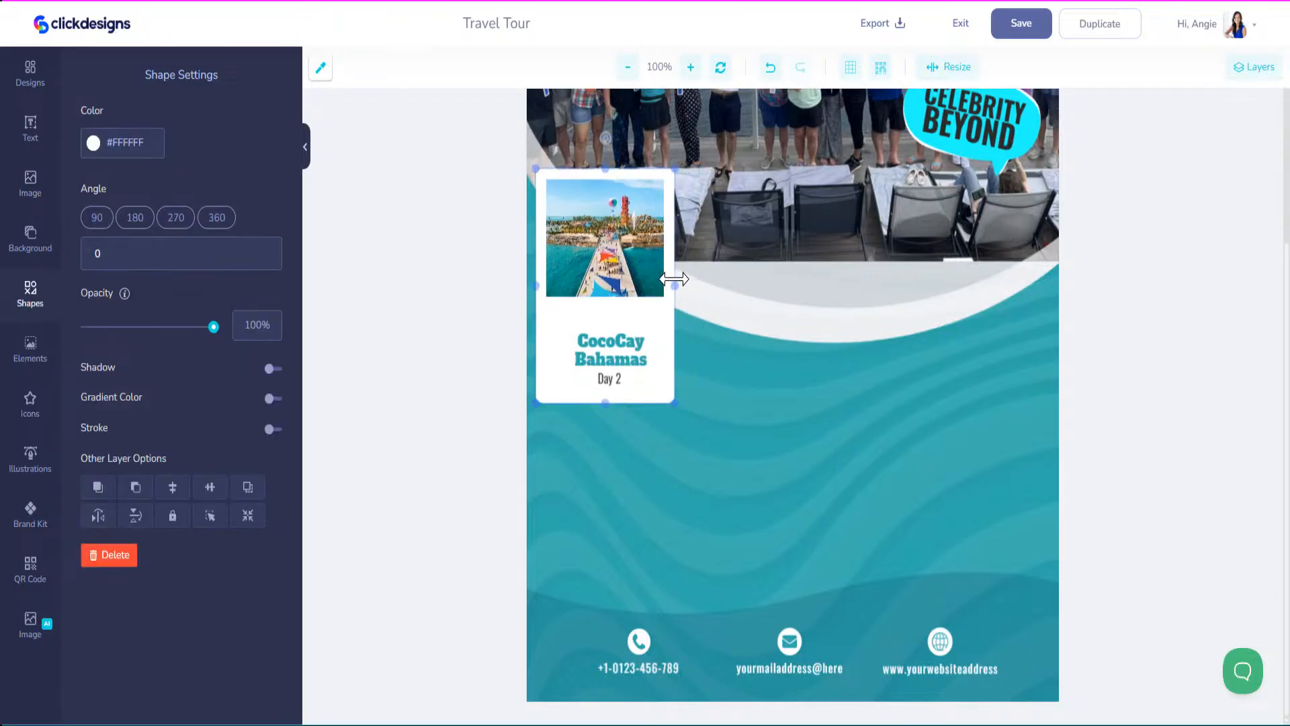
click(631, 256)
drag(624, 342, 616, 321)
drag(613, 377, 606, 359)
Shorten the white card from the bottom so it ends just below Day 2.
click(604, 403)
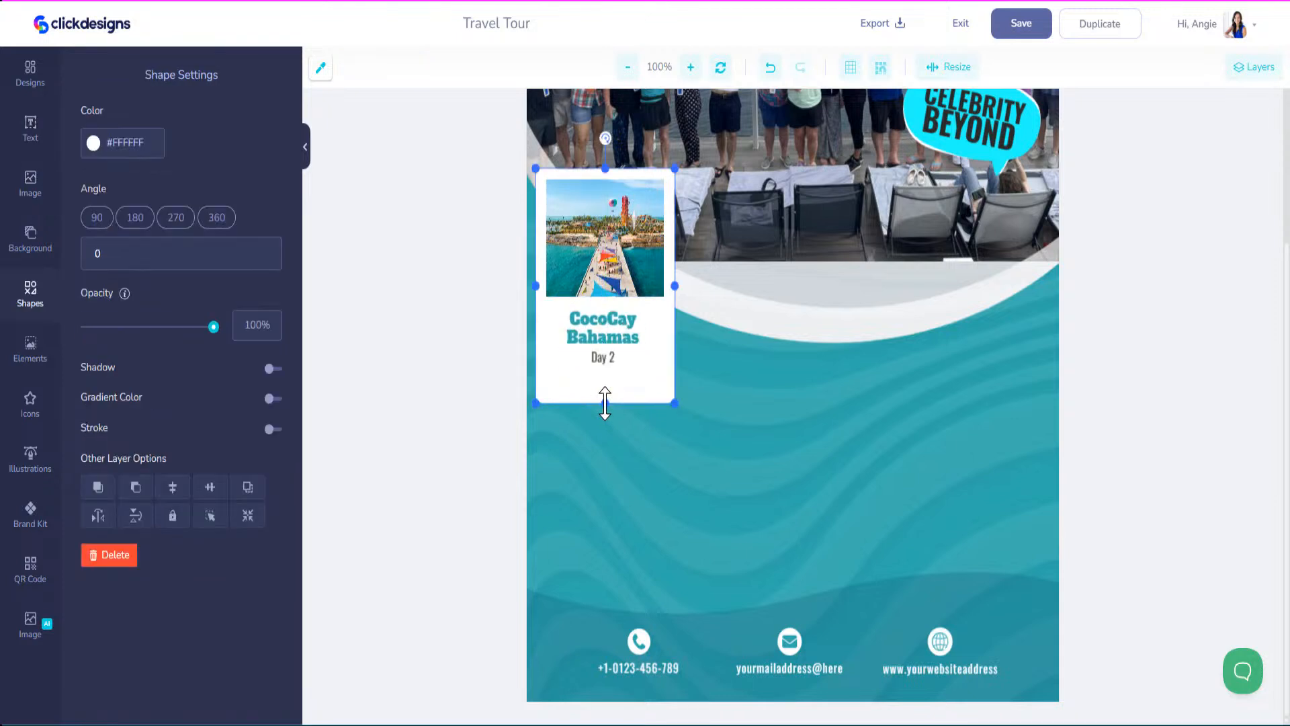
drag(605, 404, 605, 378)
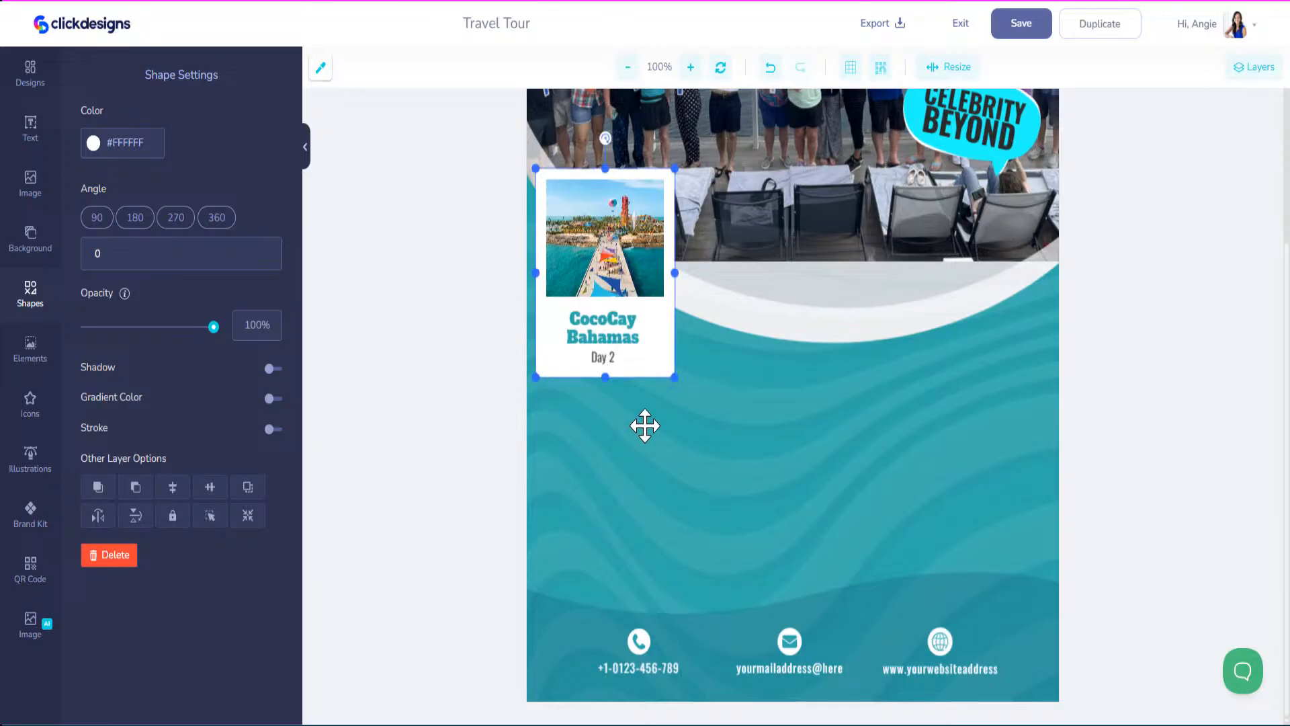
click(604, 267)
scroll(164, 461, down, 6)
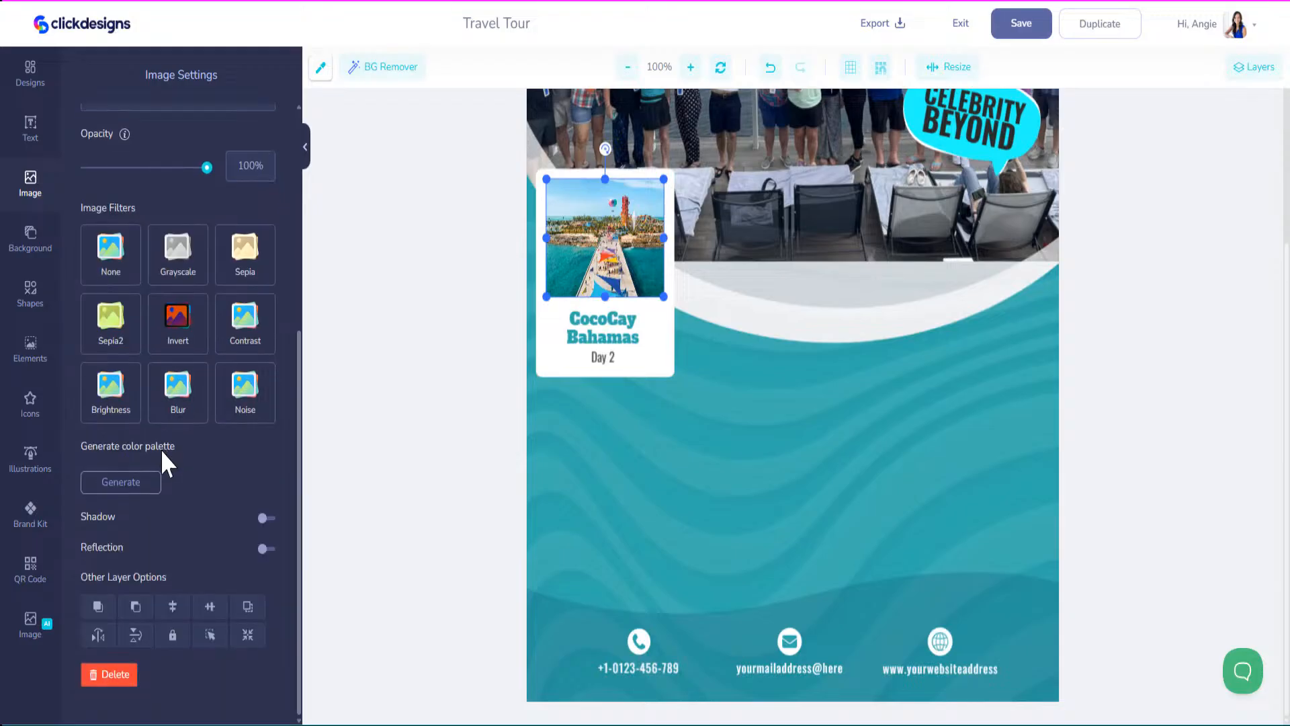
scroll(161, 450, up, 4)
scroll(164, 450, up, 2)
scroll(589, 304, up, 1)
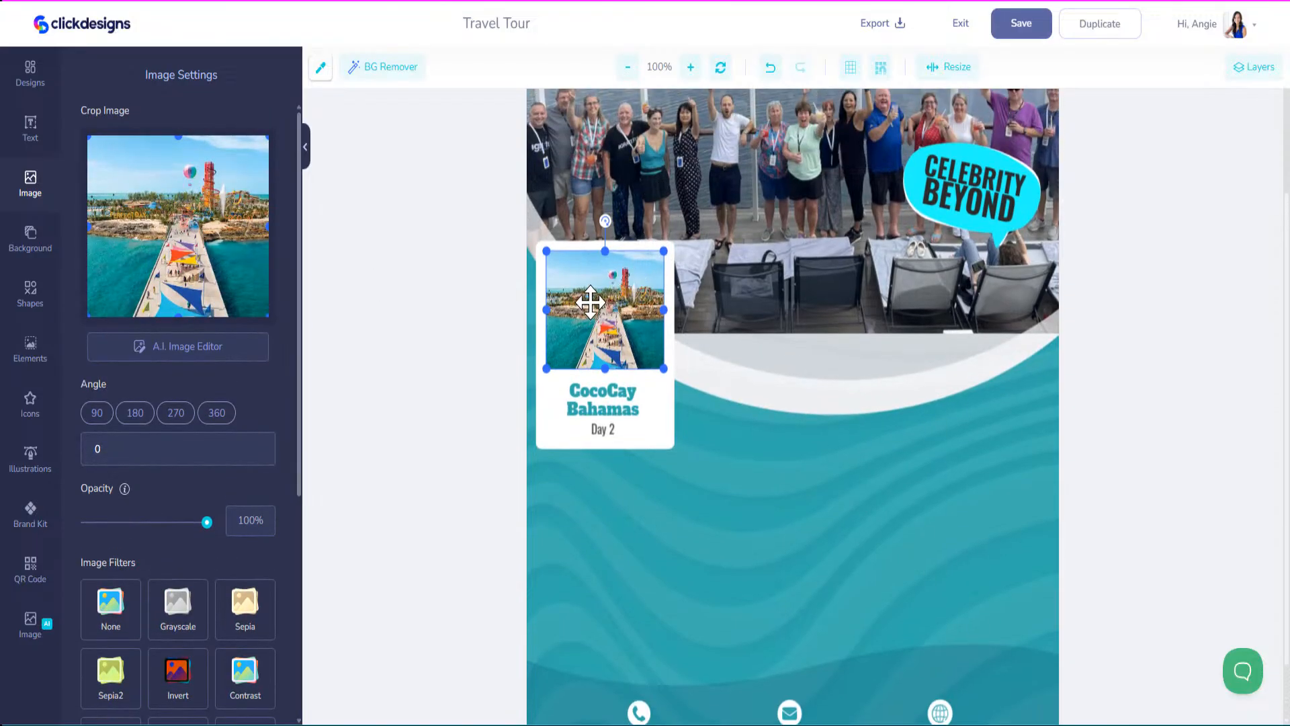
Duplicate the CocoCay Bahamas card and place the copy at the flyer's right side.
click(540, 318)
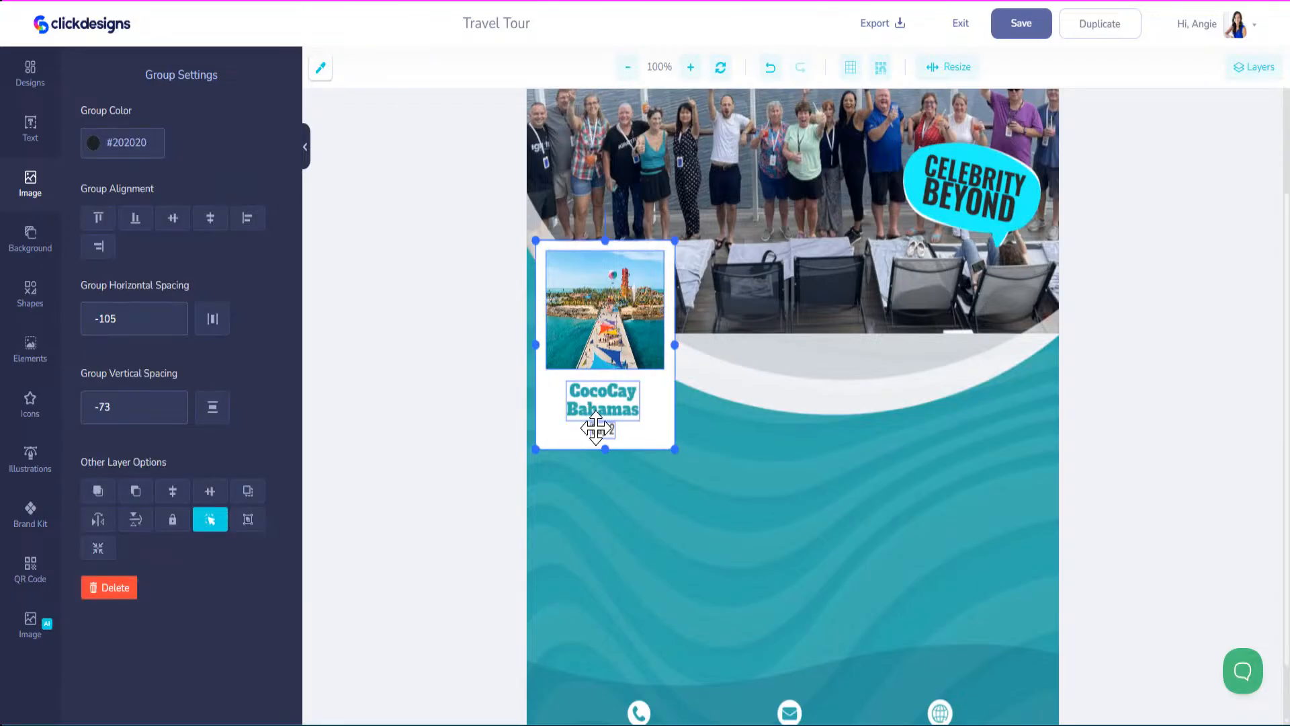
click(254, 501)
drag(596, 358, 966, 350)
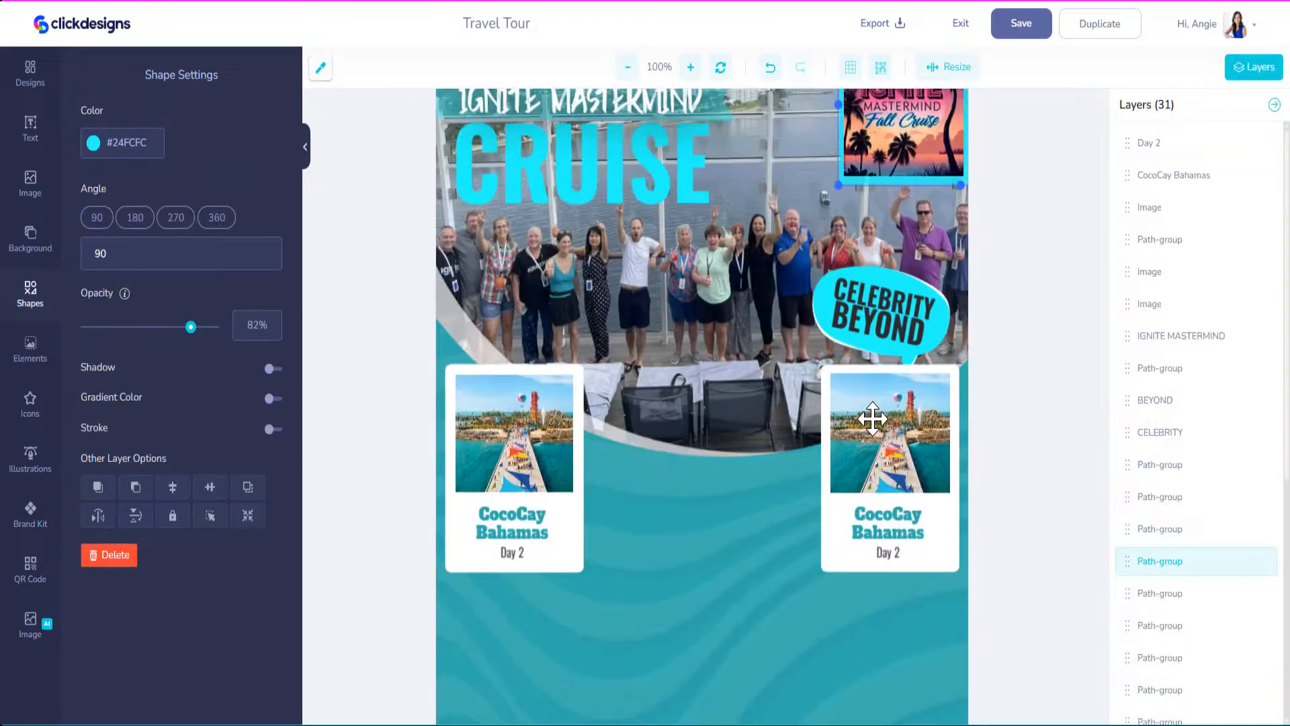
Make two more copies of the card, placing them in the centre, staggered lower.
click(873, 419)
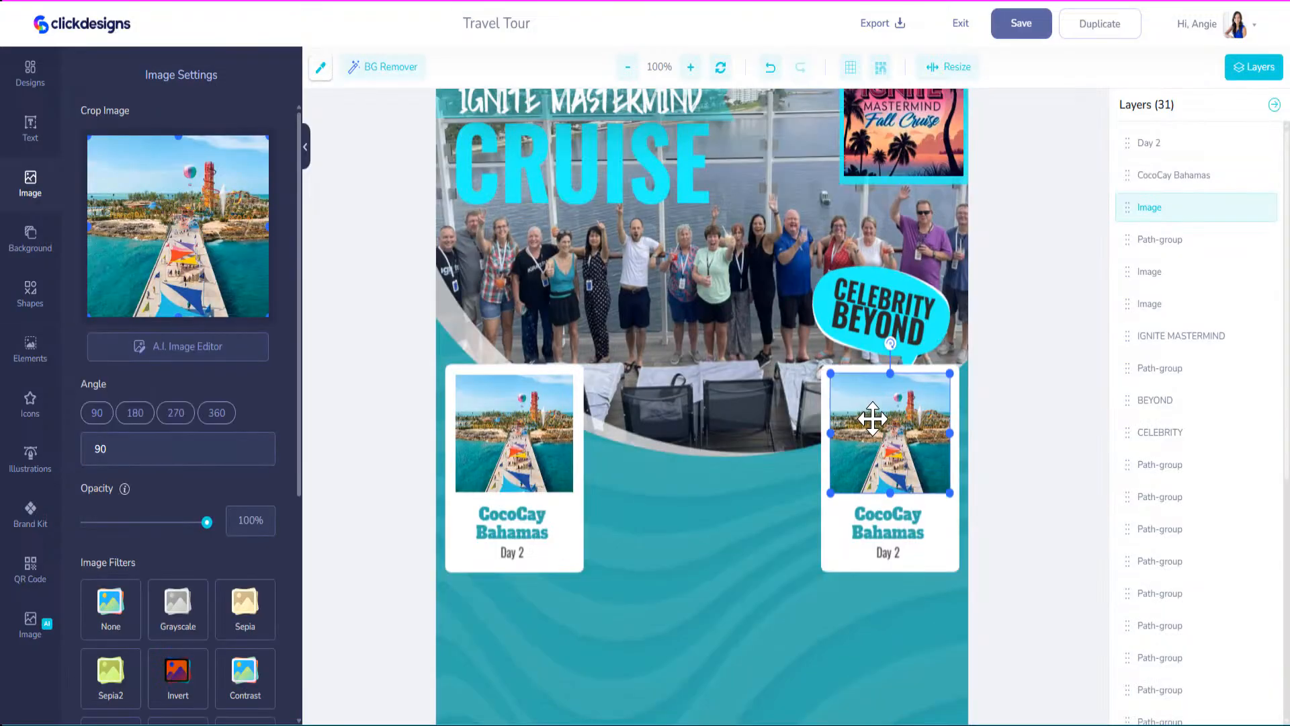
shift+click(840, 531)
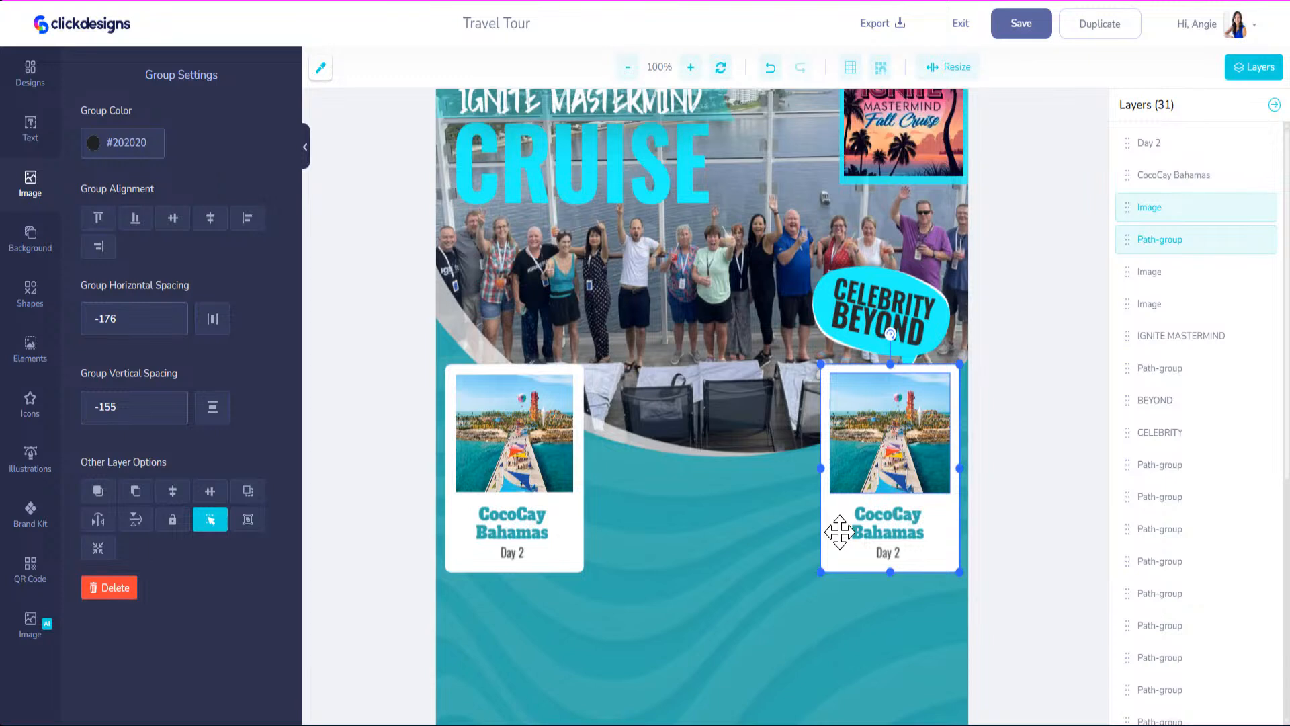
shift+click(874, 534)
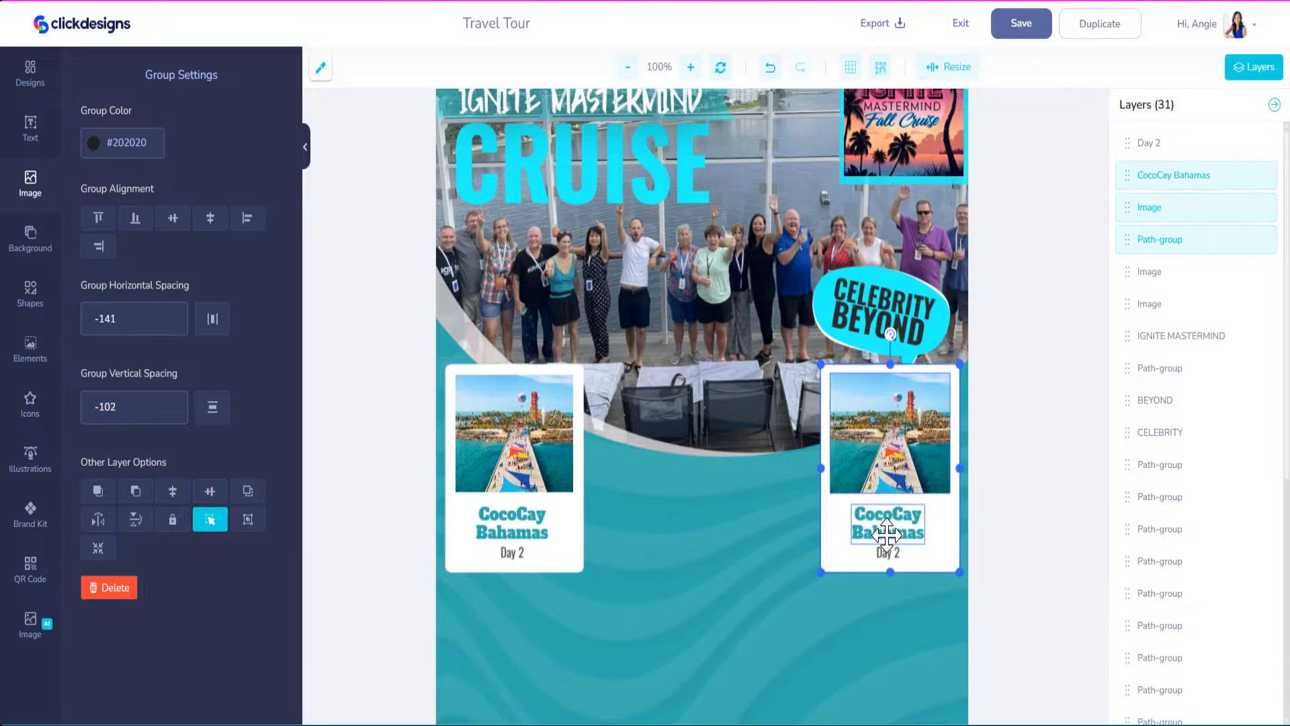
shift+click(887, 552)
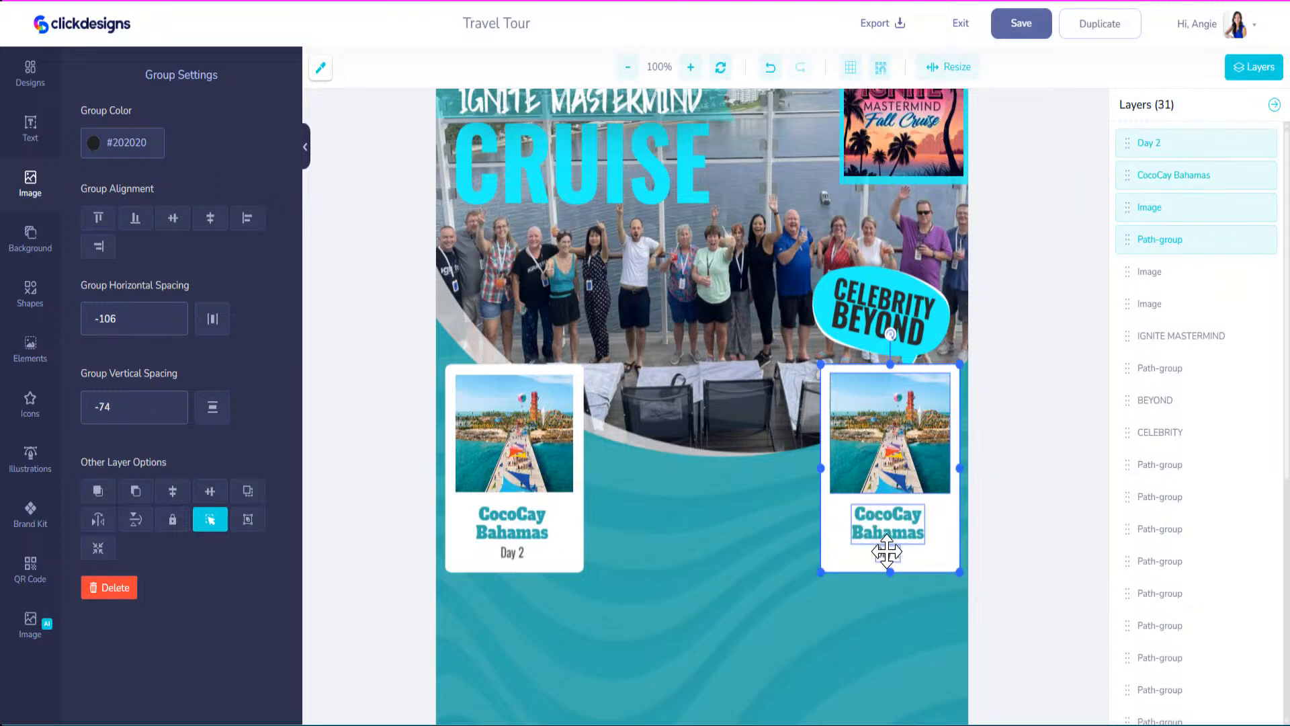
click(252, 497)
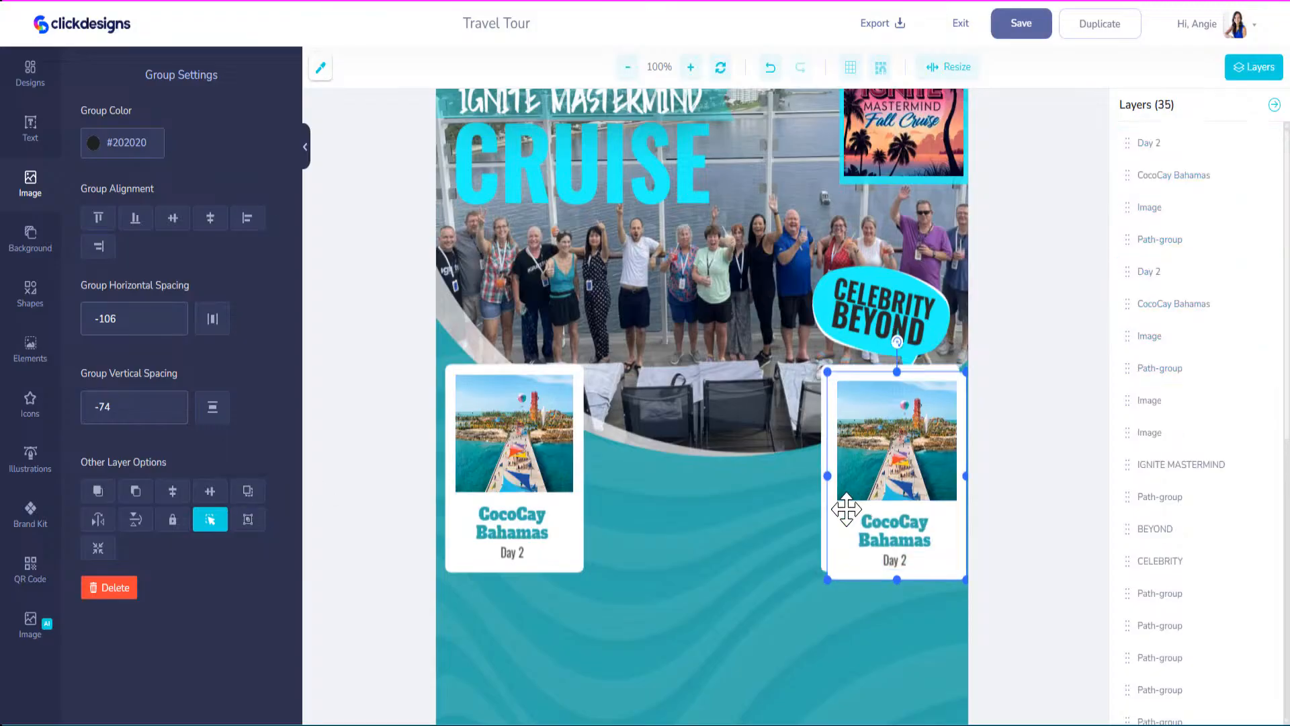
drag(844, 513, 603, 543)
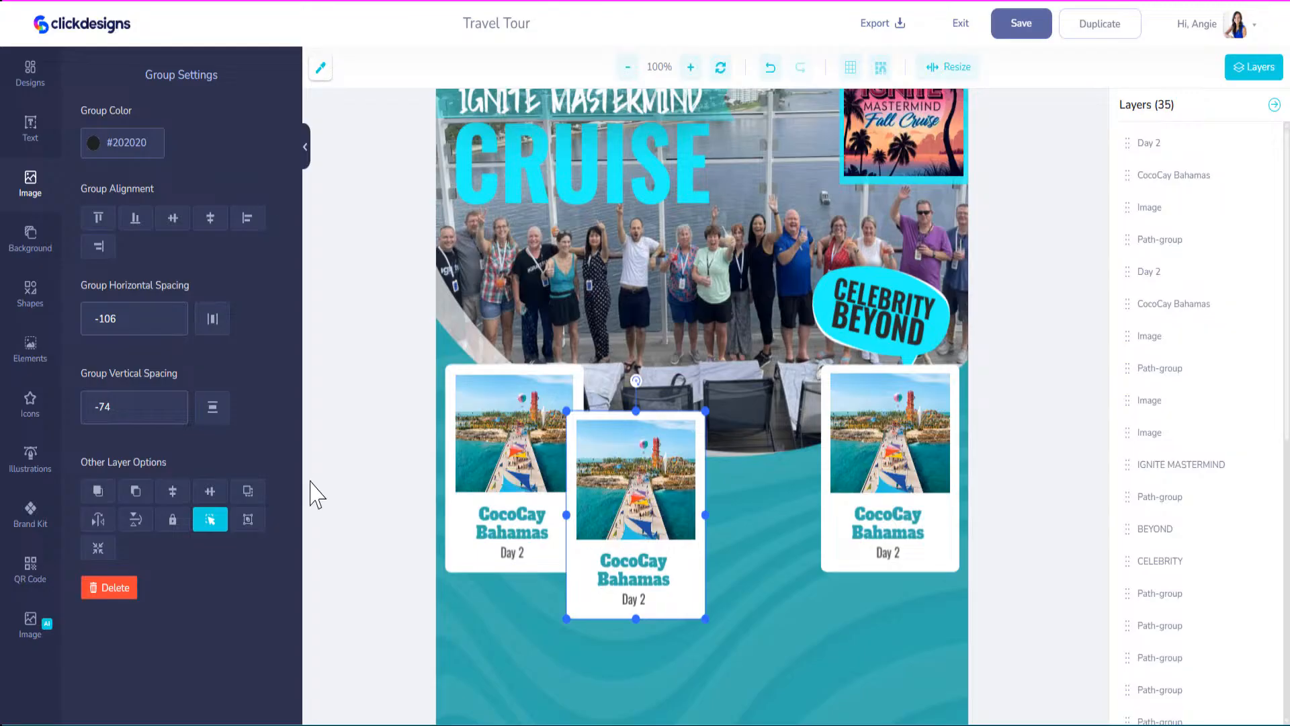
click(249, 496)
drag(614, 493, 750, 484)
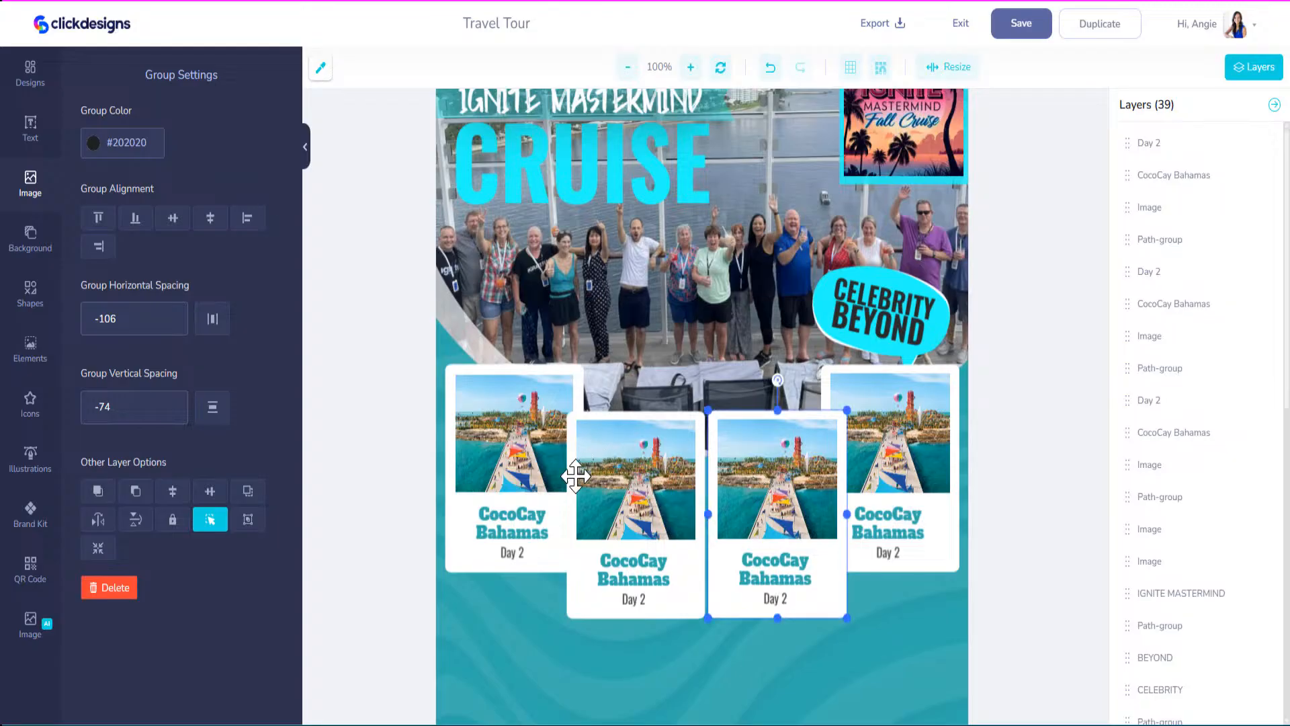
Retitle the second card 'Falmouth' with 'Jamaica' on a second line.
click(640, 568)
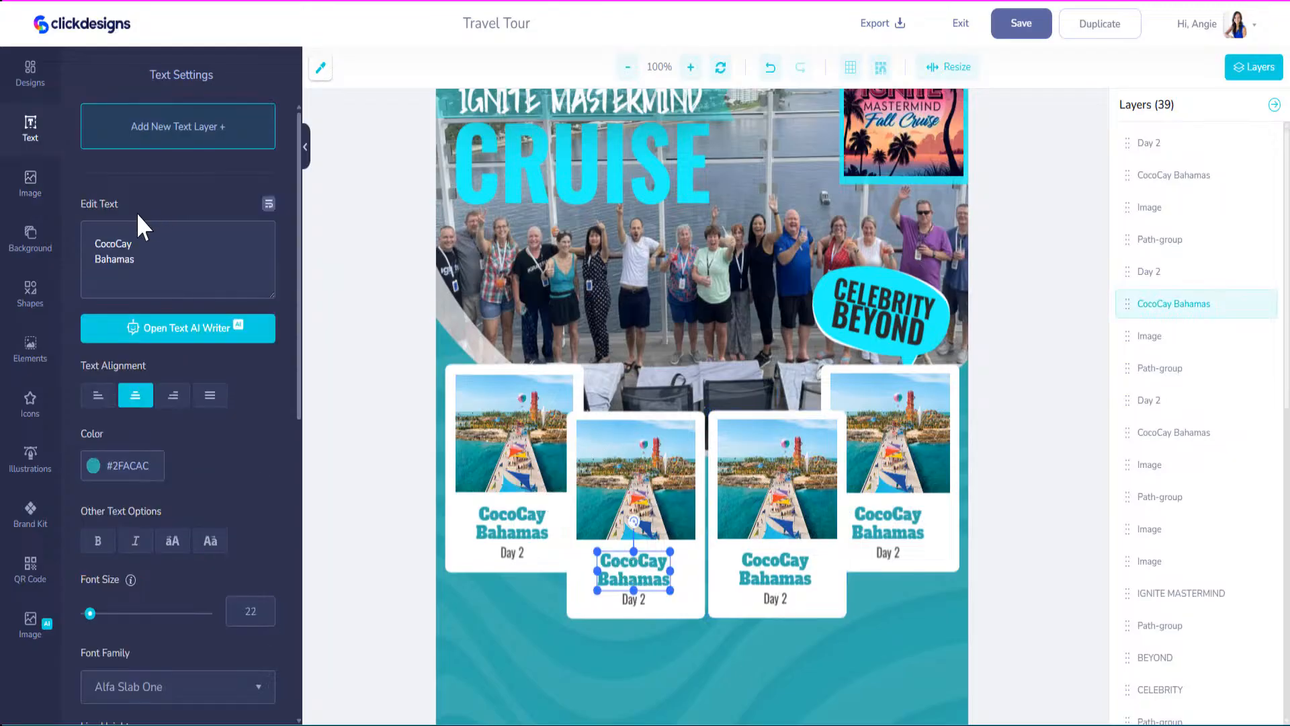
drag(151, 257, 25, 177)
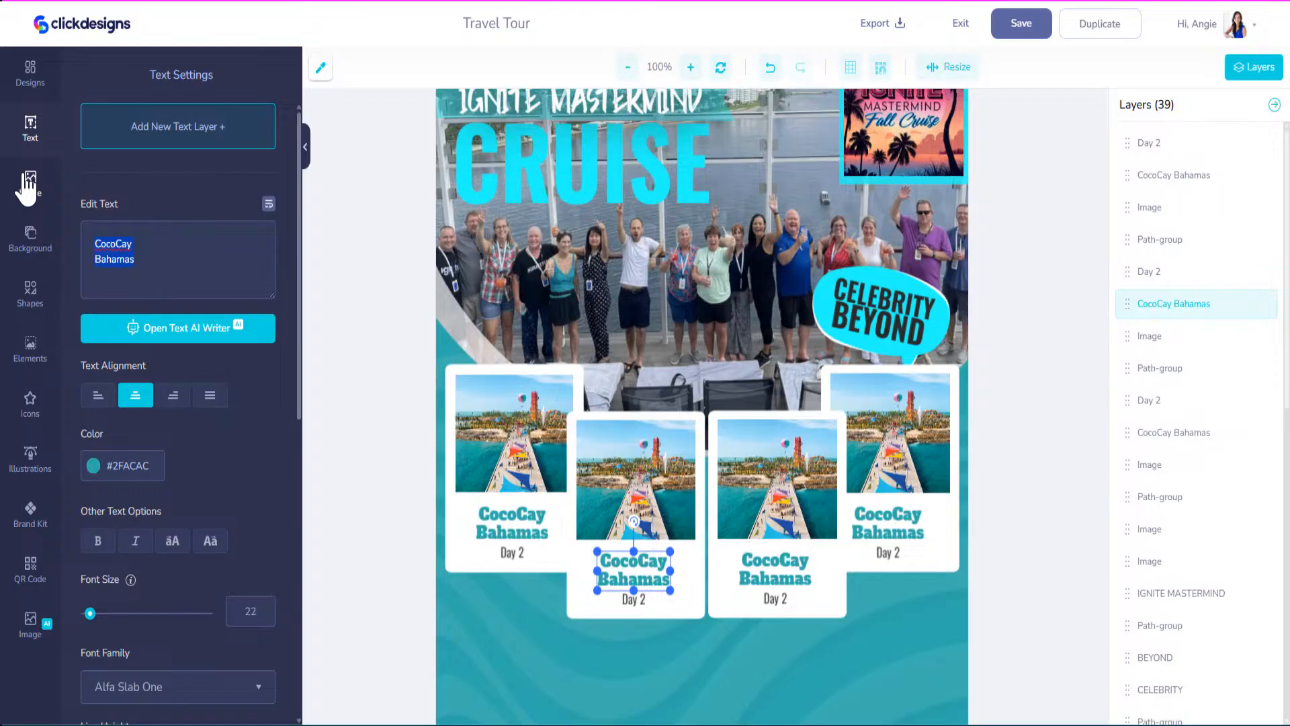
text(fALMOUT)
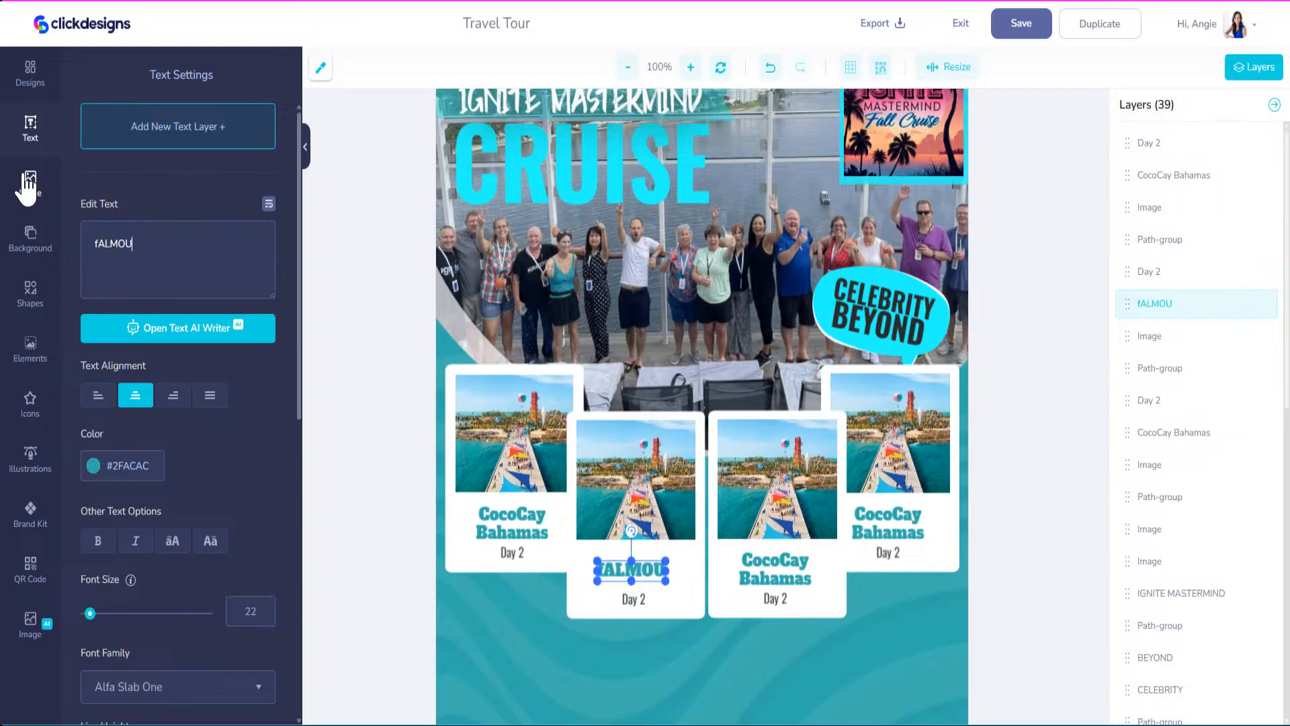
key(BackSpace)
key(BackSpace)
key(BackSpace)
key(BackSpace)
key(BackSpace)
key(BackSpace)
key(BackSpace)
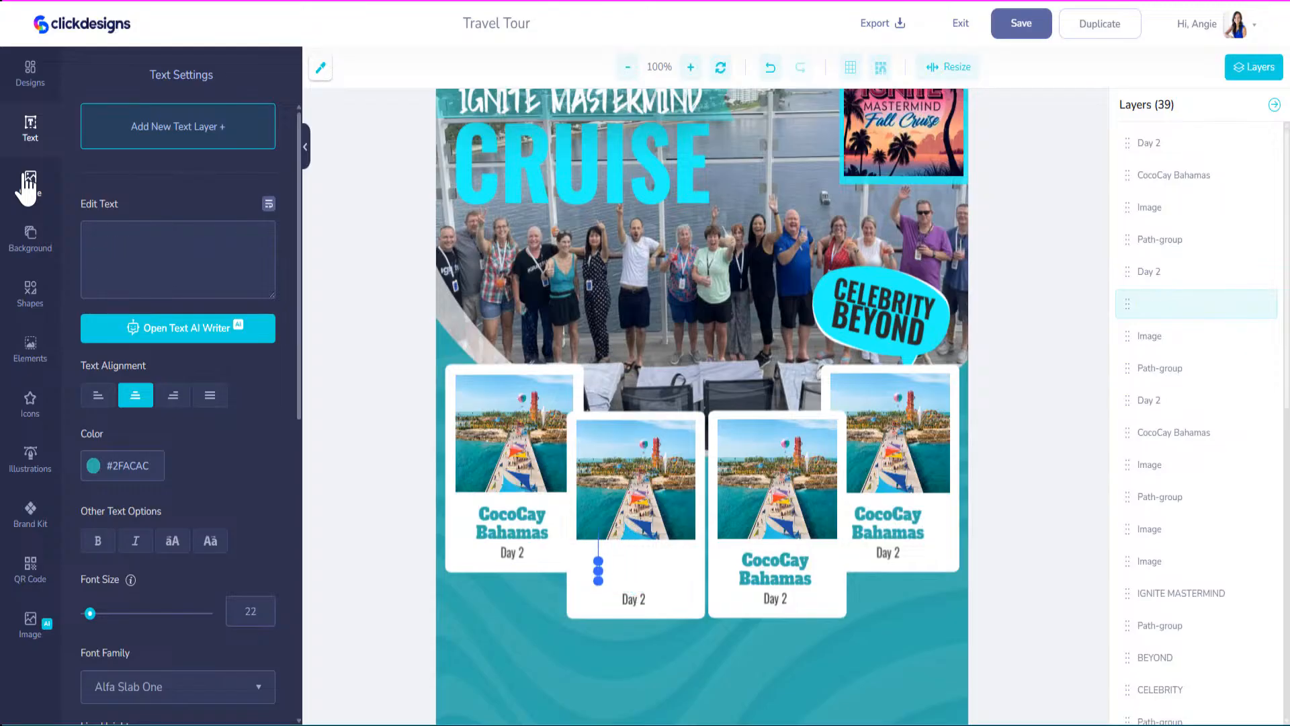
text(Falmouth)
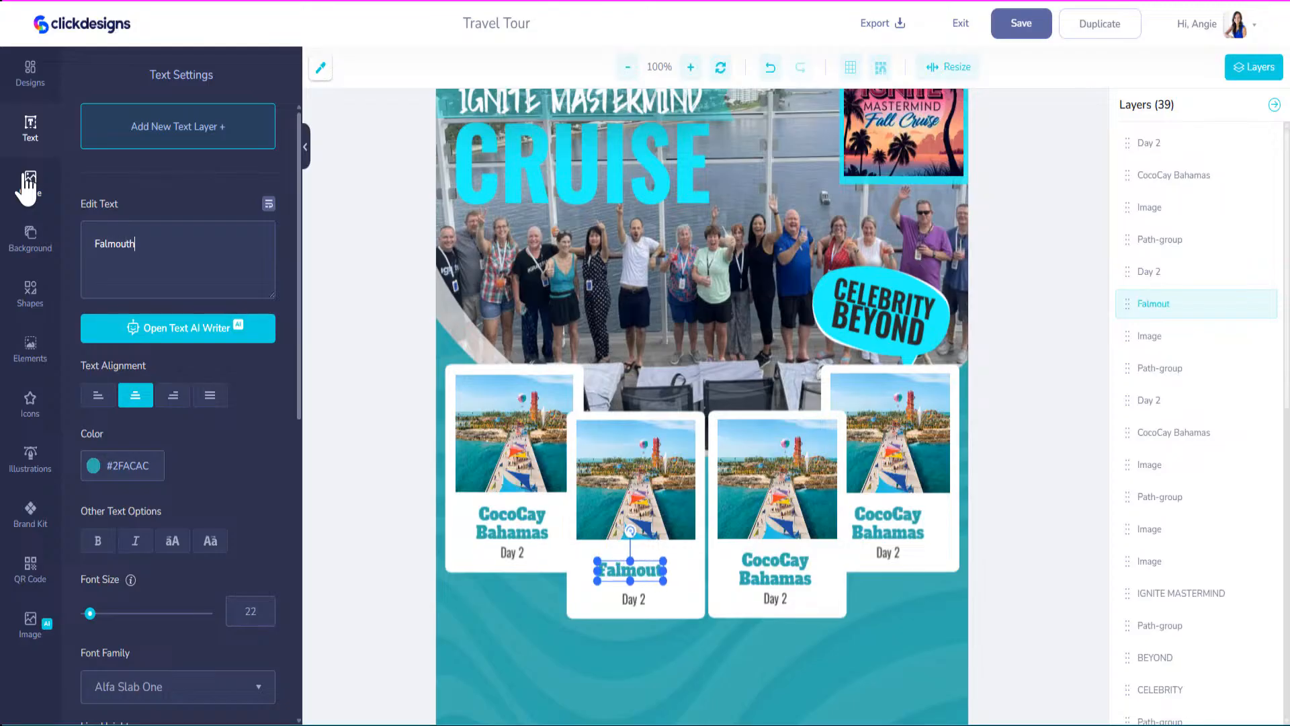
key(Return)
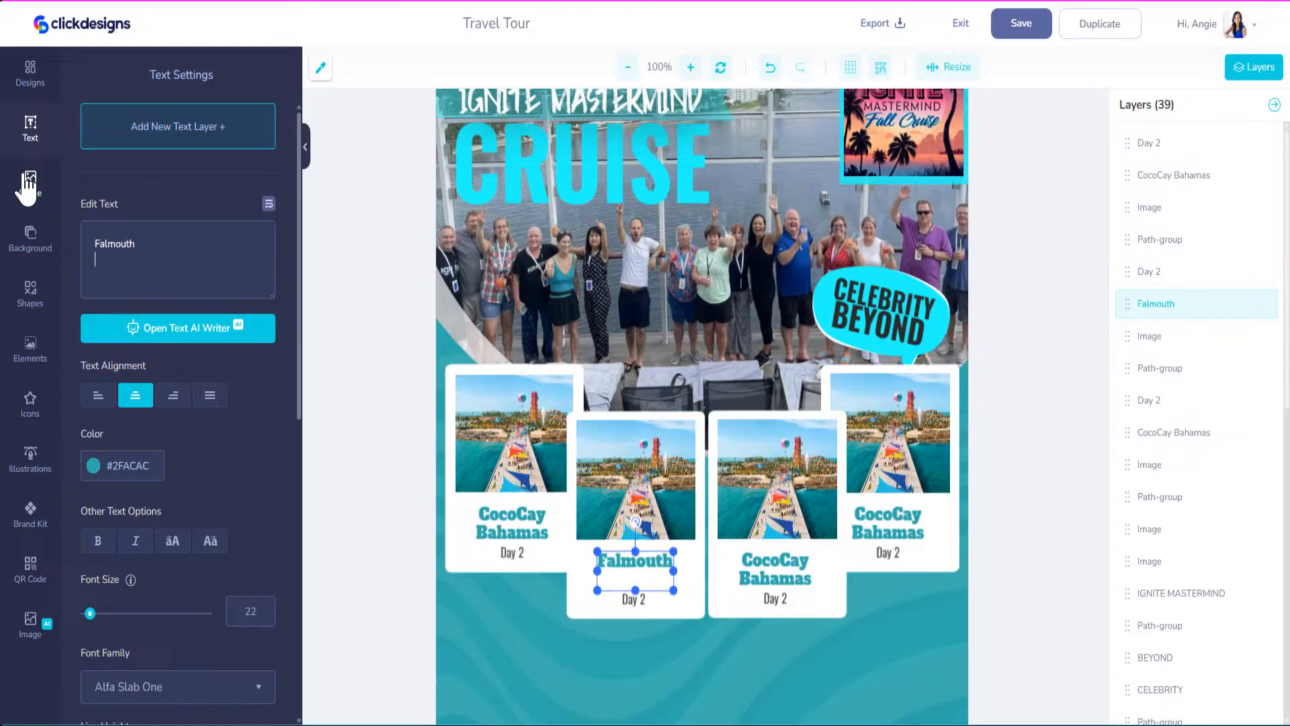
text(Jamaica)
Retitle the third card 'George Town' with 'Grand Cayman' on a second line.
click(769, 565)
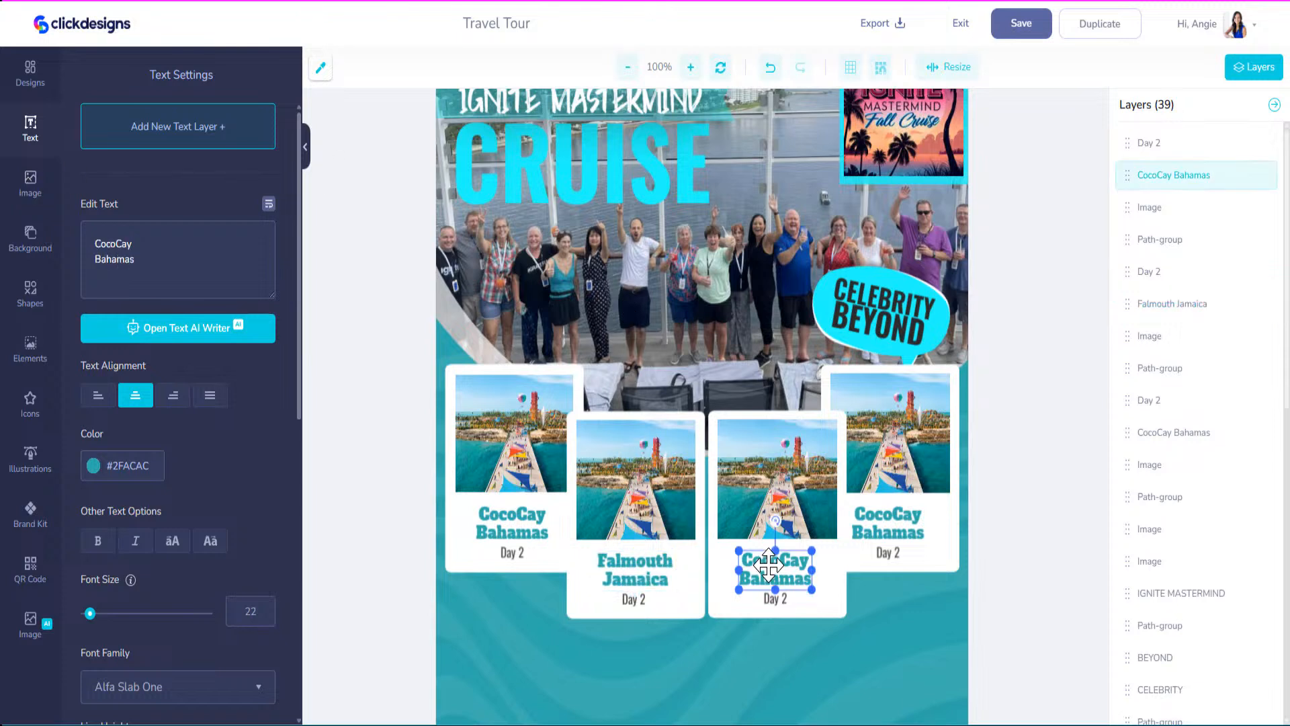
click(167, 260)
key(ctrl+a)
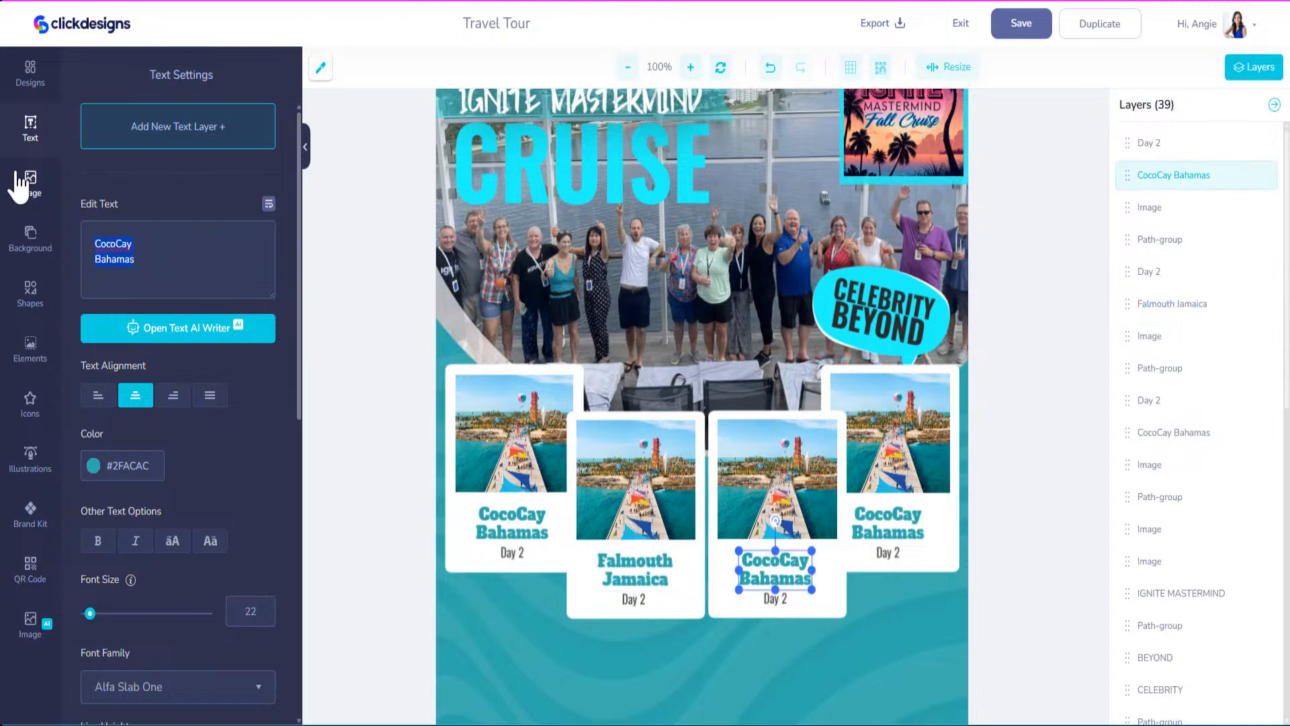
text(George T)
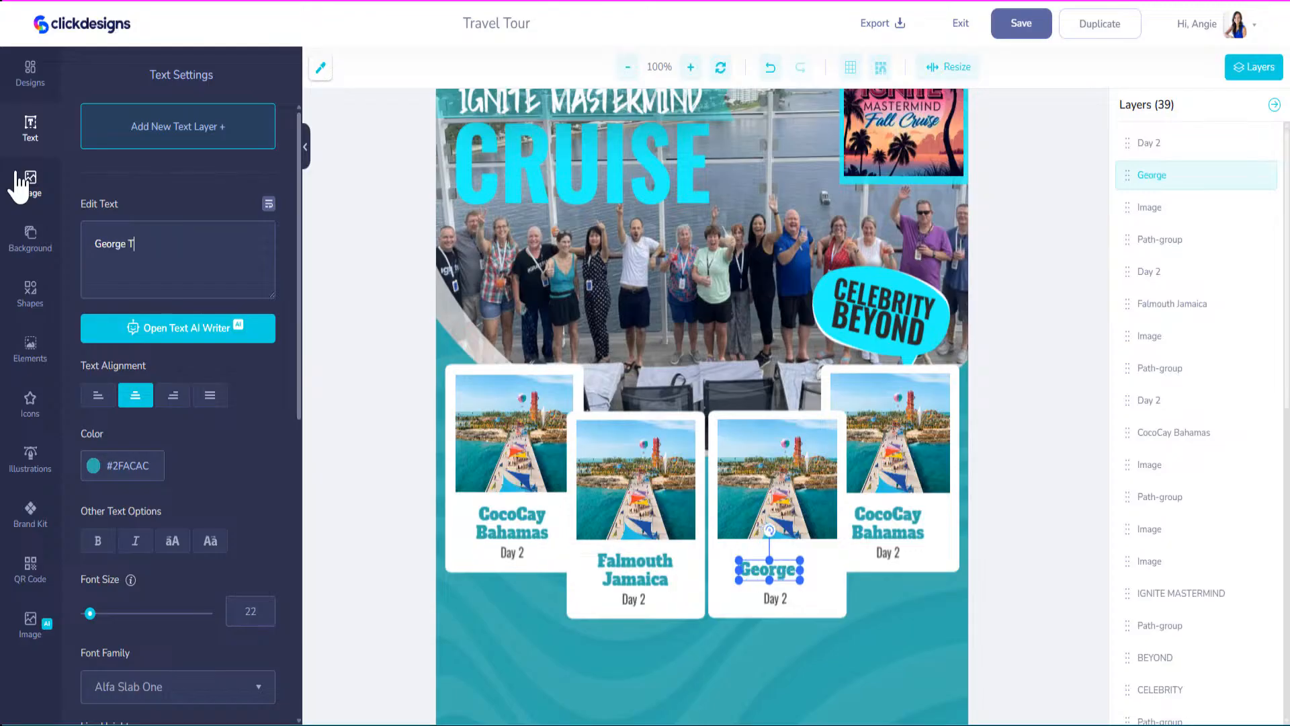
text(own)
key(Return)
text(Grand Cayman)
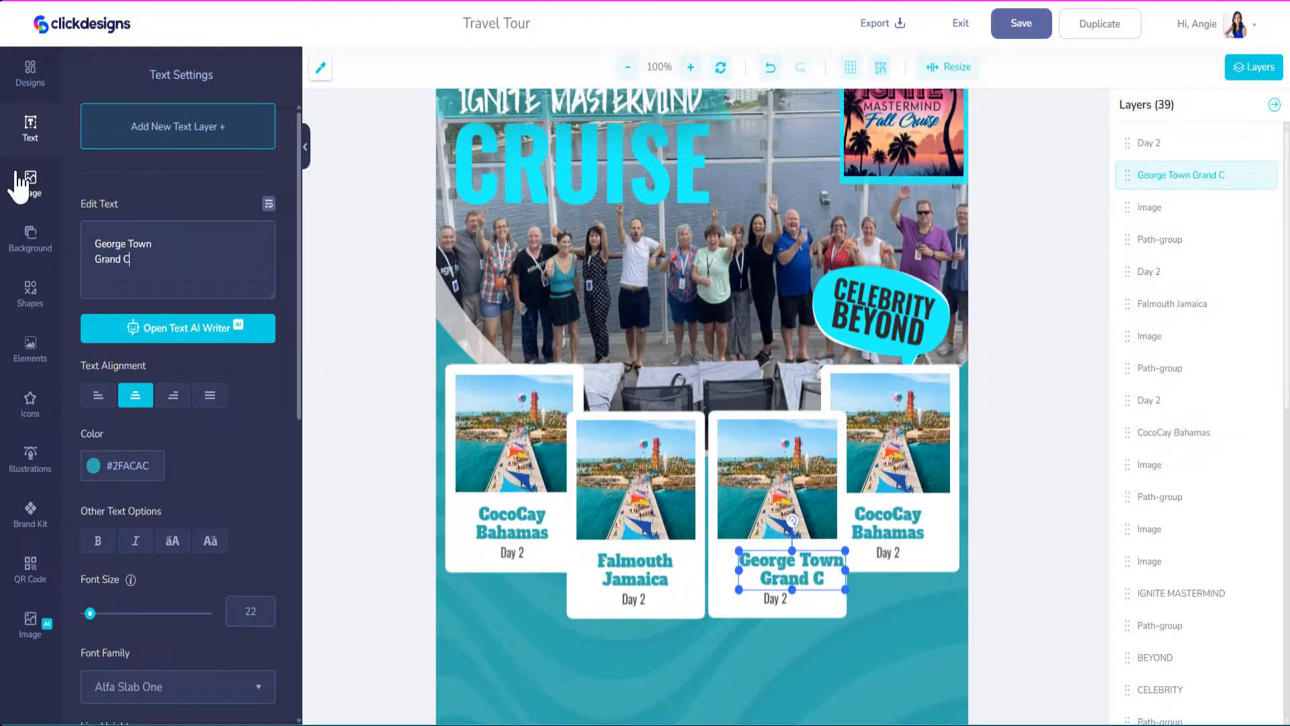
Retitle the fourth card 'Cozumel' with 'Mexico' on a second line.
click(870, 523)
drag(143, 264, 10, 178)
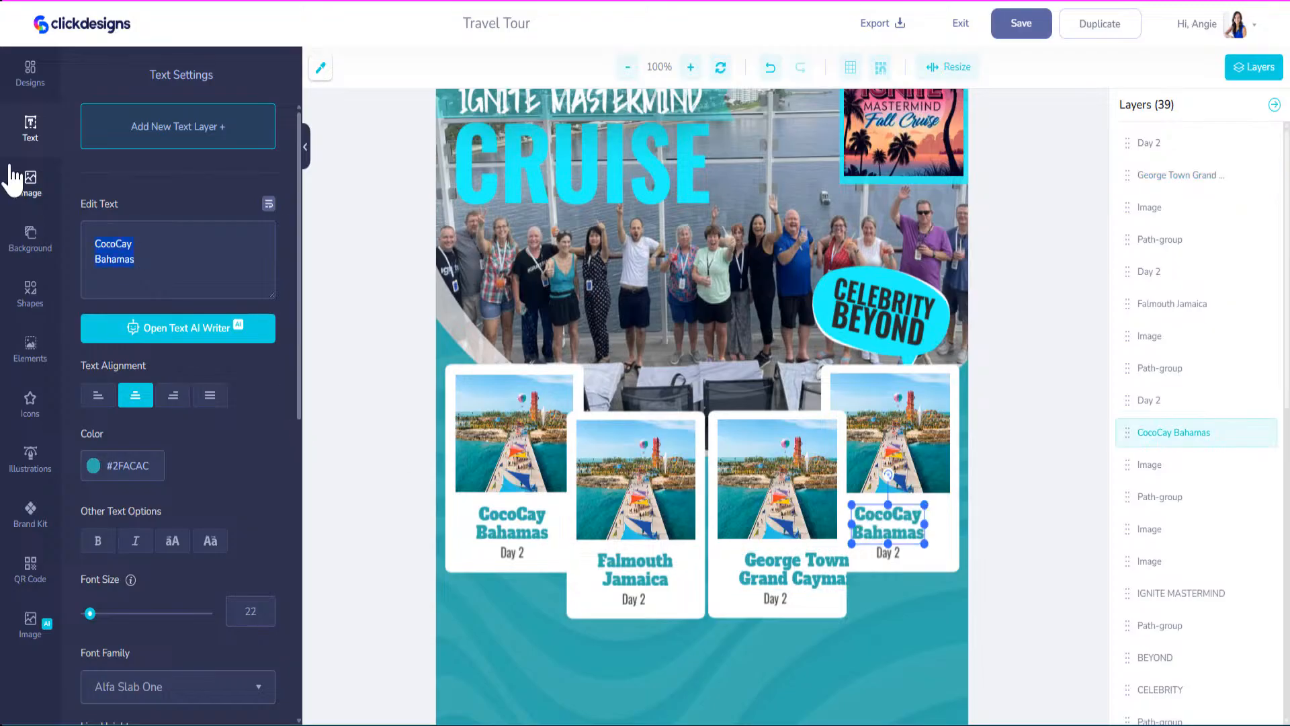
text(Co)
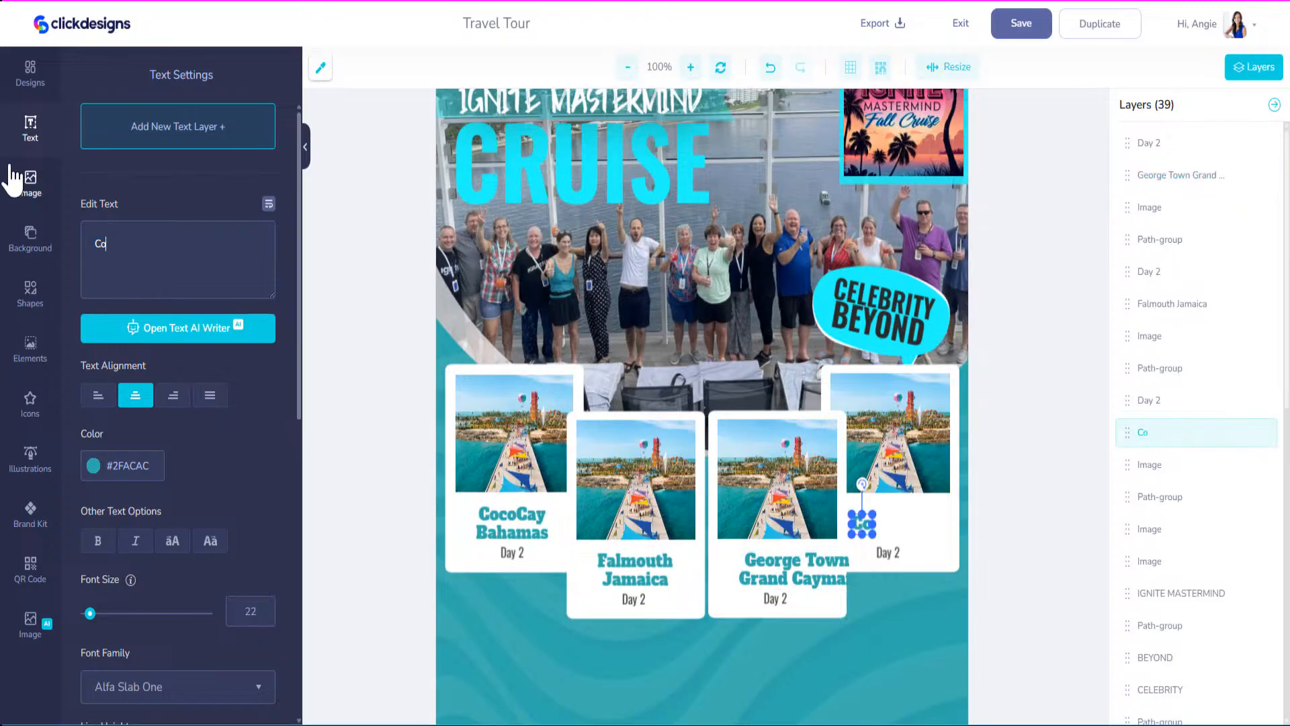
text(zumel)
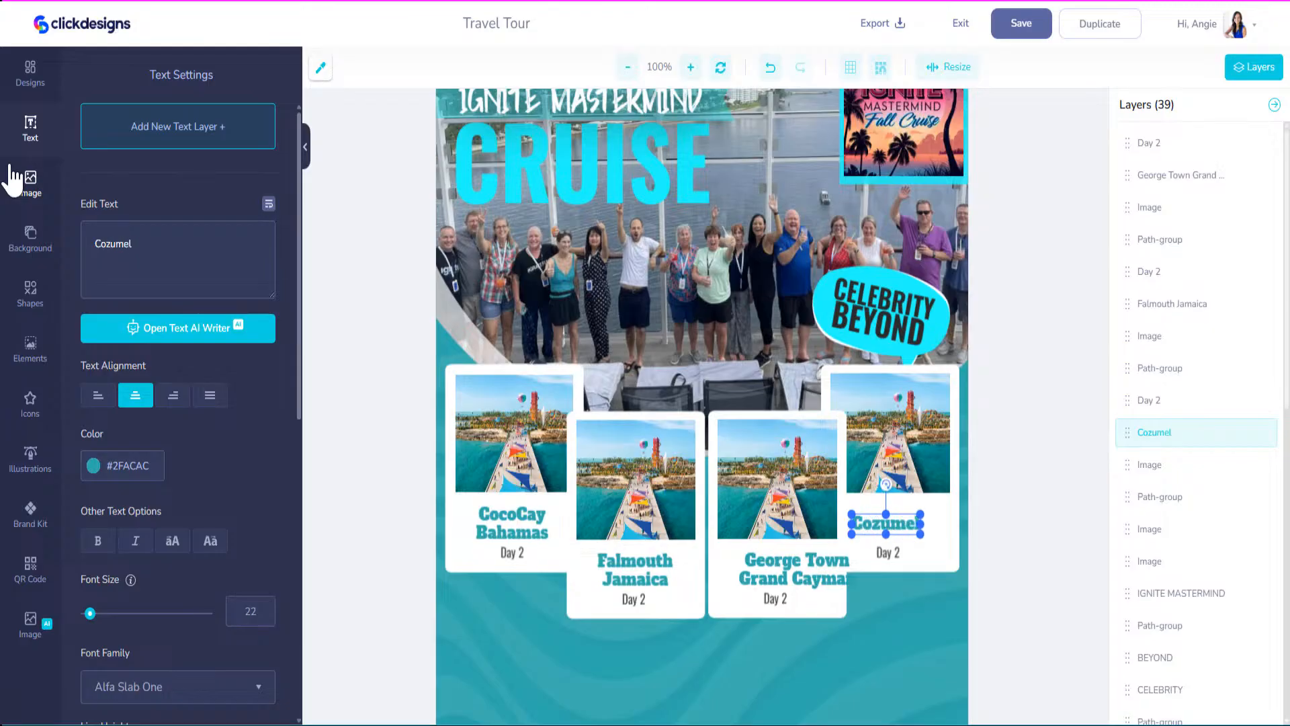
key(Return)
text(MNe)
key(BackSpace)
key(BackSpace)
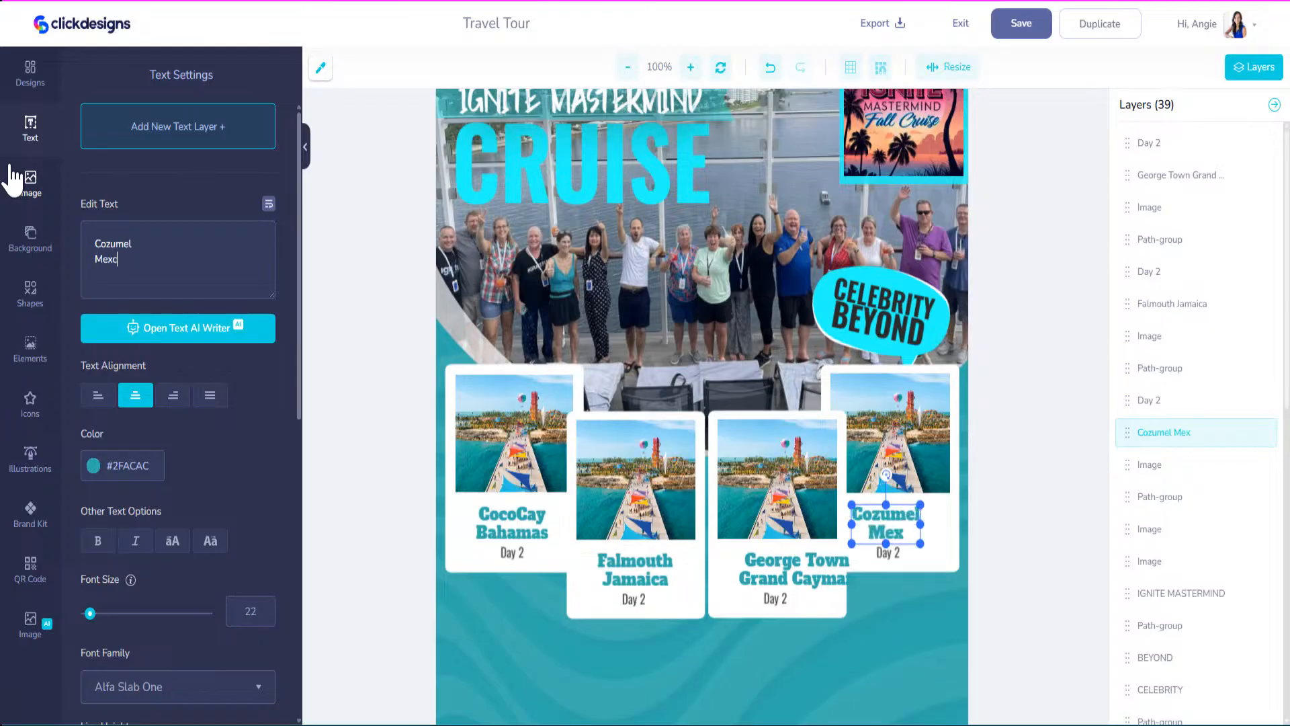
text(exico)
Recentre the Falmouth Jamaica, George Town Grand Cayman and Cozumel Mexico titles on their cards.
drag(630, 564, 630, 560)
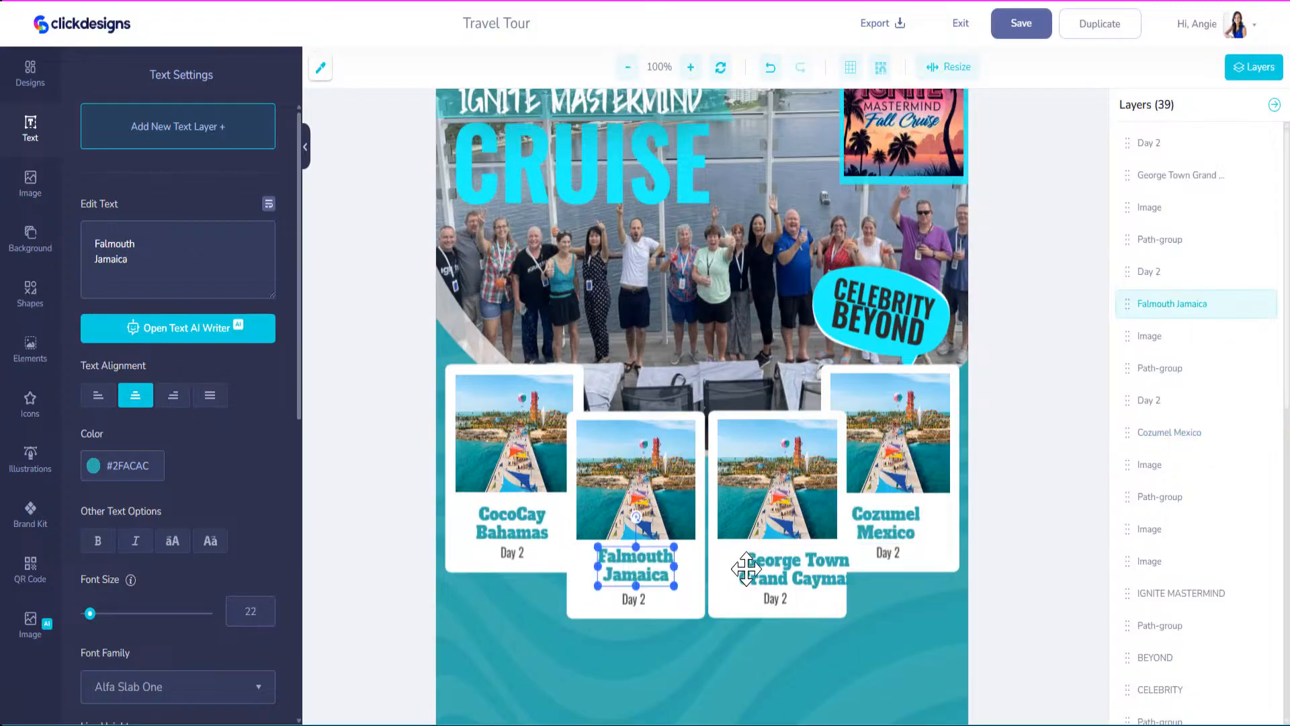
drag(774, 573, 753, 568)
mouse_move(880, 538)
mouse_down()
mouse_move(889, 524)
mouse_move(893, 546)
mouse_up()
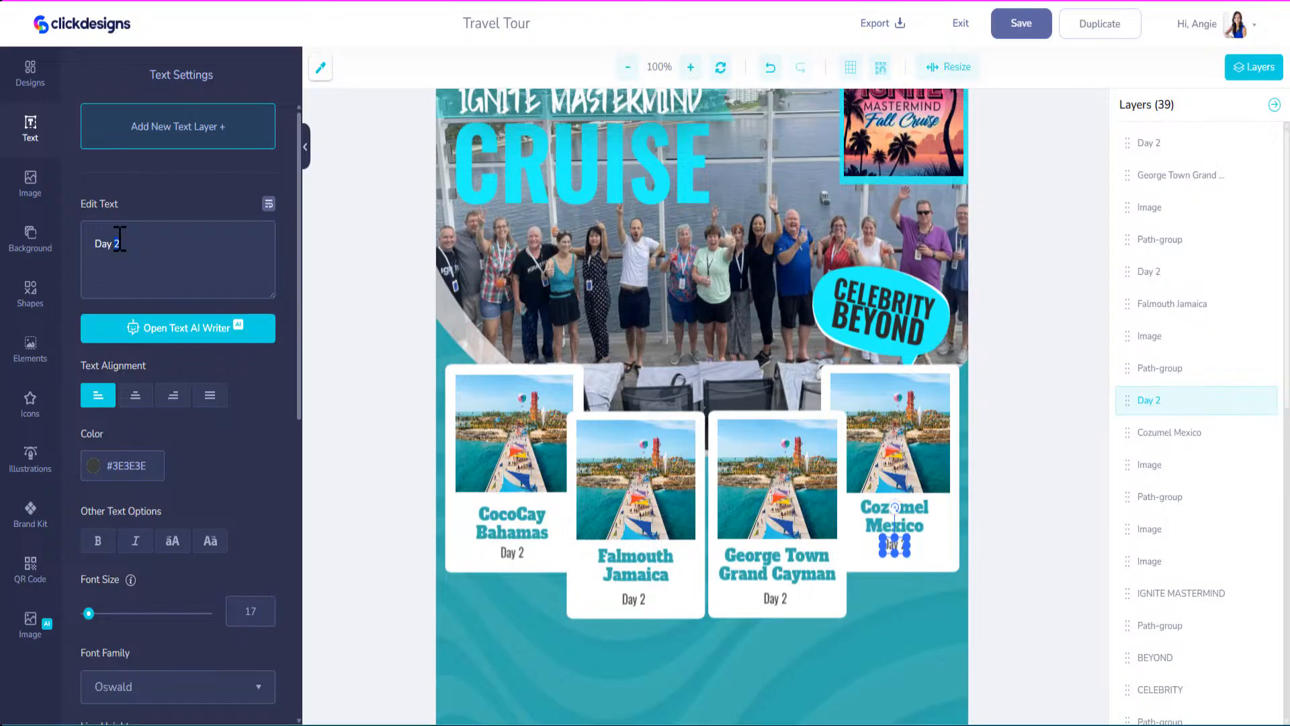
Nudge the day labels on the George Town and Falmouth cards slightly upward.
drag(786, 598, 786, 593)
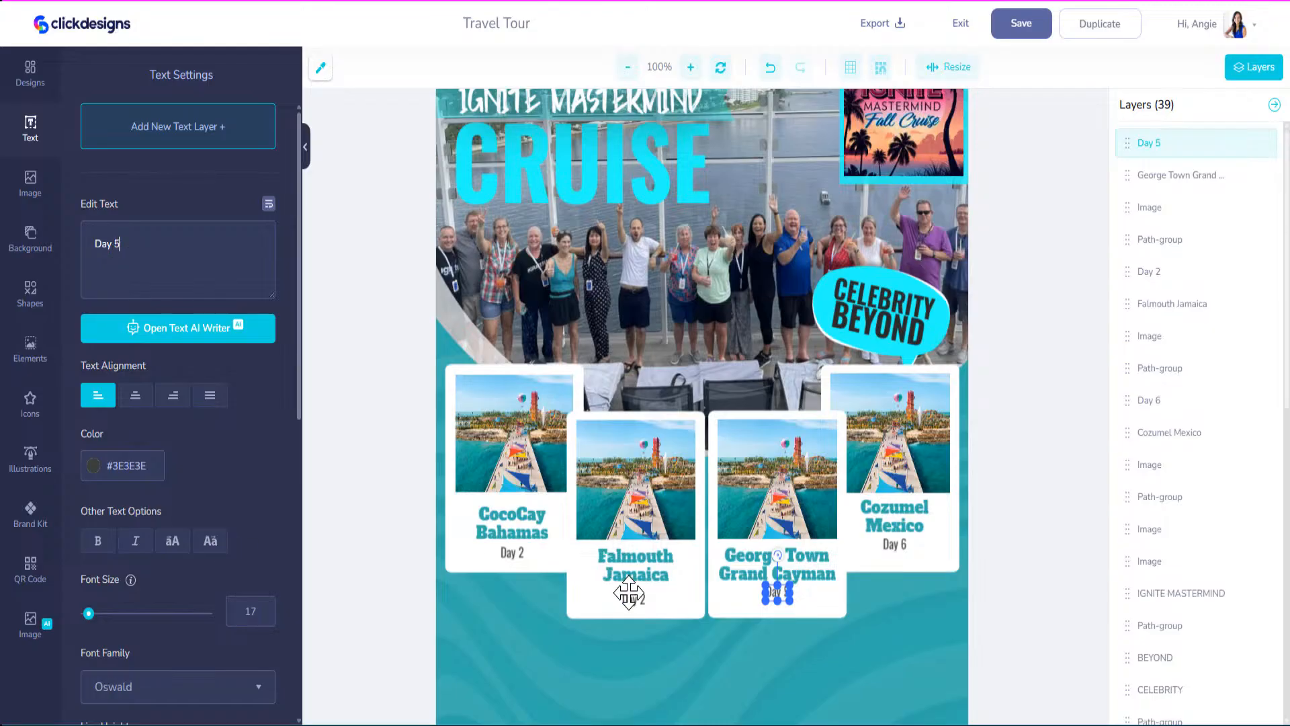
drag(631, 599, 636, 593)
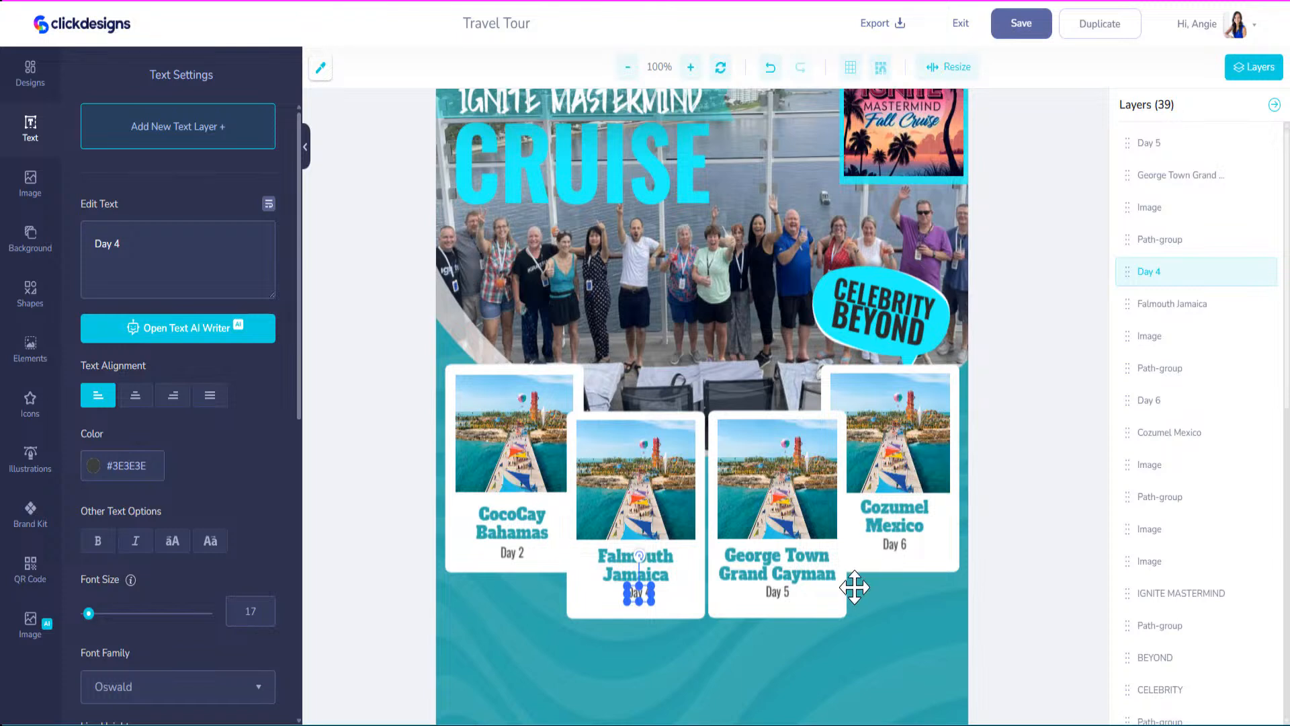
Add blurred drop shadows to the George Town and Falmouth Jamaica day cards.
click(839, 612)
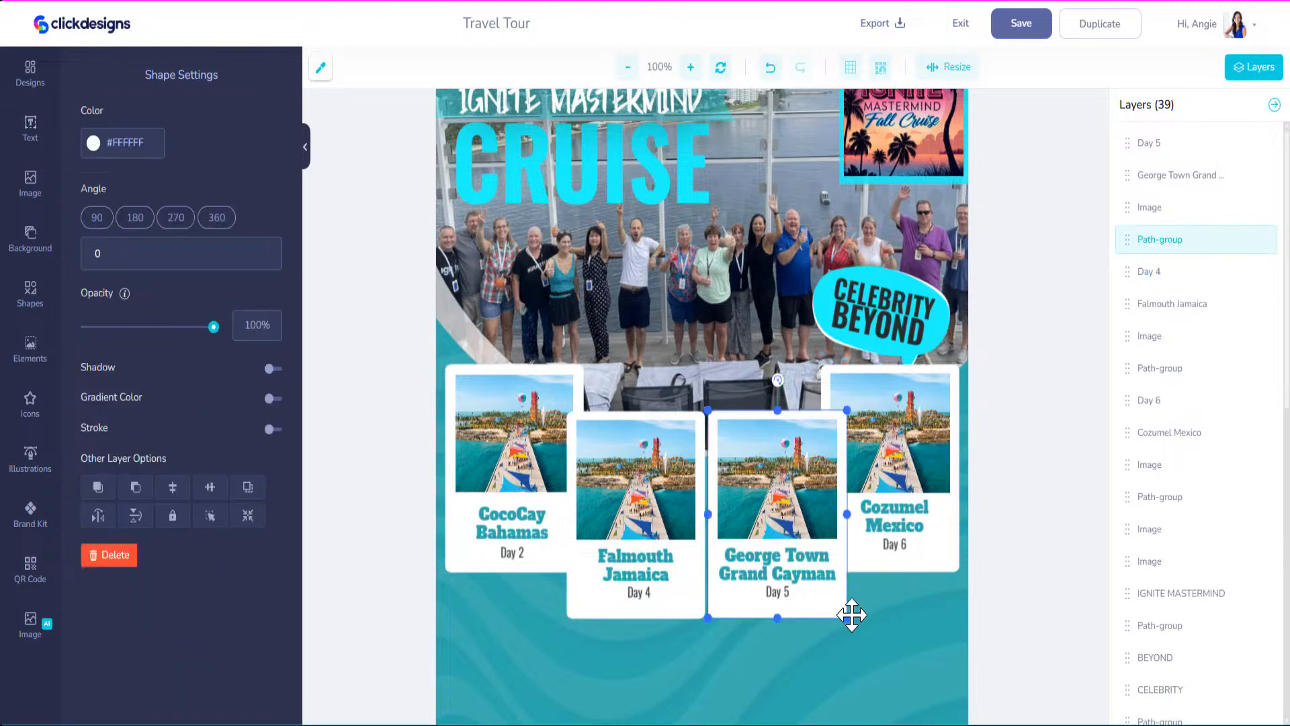
click(270, 369)
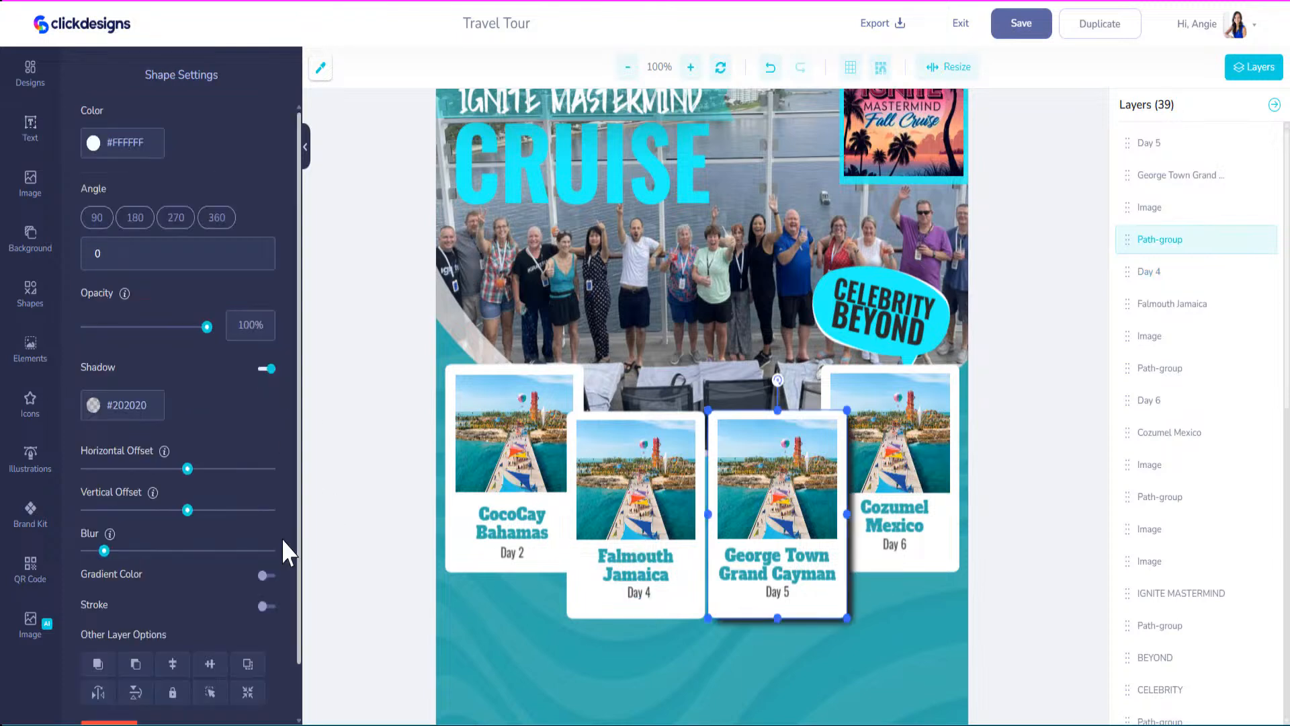
drag(104, 551, 190, 551)
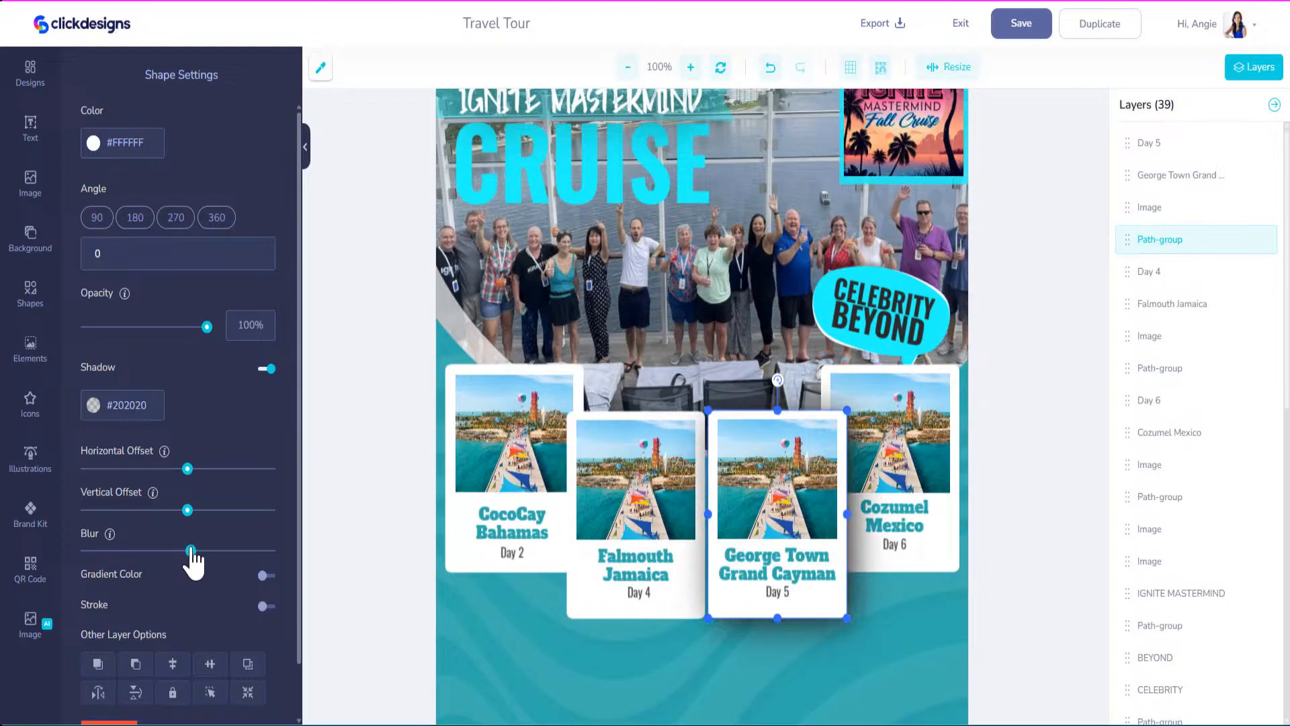
click(583, 612)
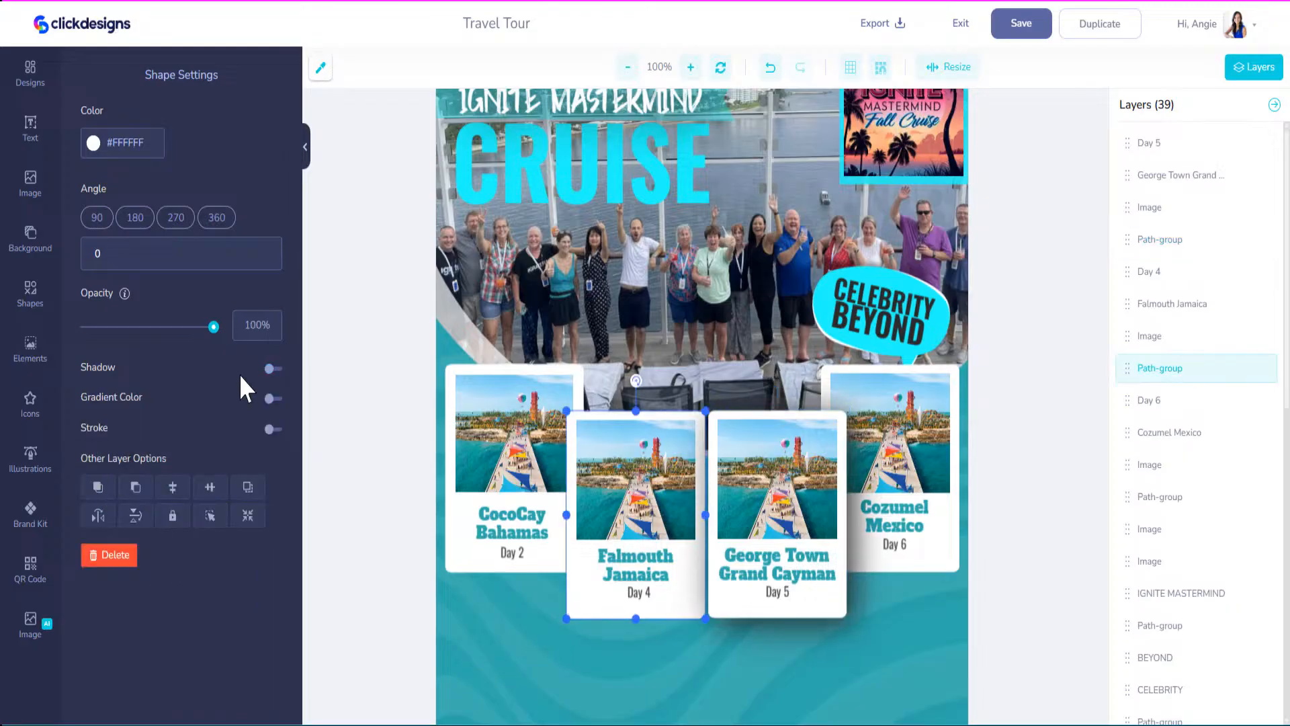
click(270, 369)
drag(111, 557, 191, 556)
Add blurred drop shadows to the CocoCay Bahamas and Cozumel Mexico day cards.
click(446, 552)
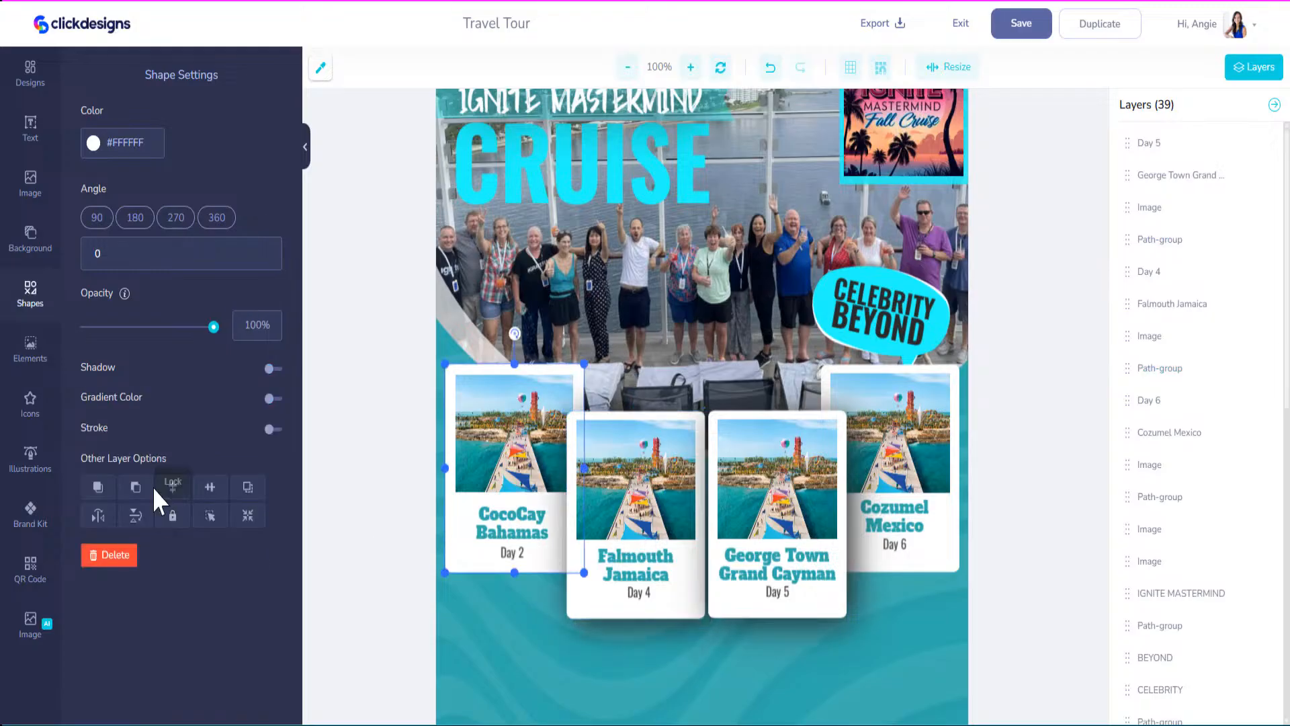
click(269, 369)
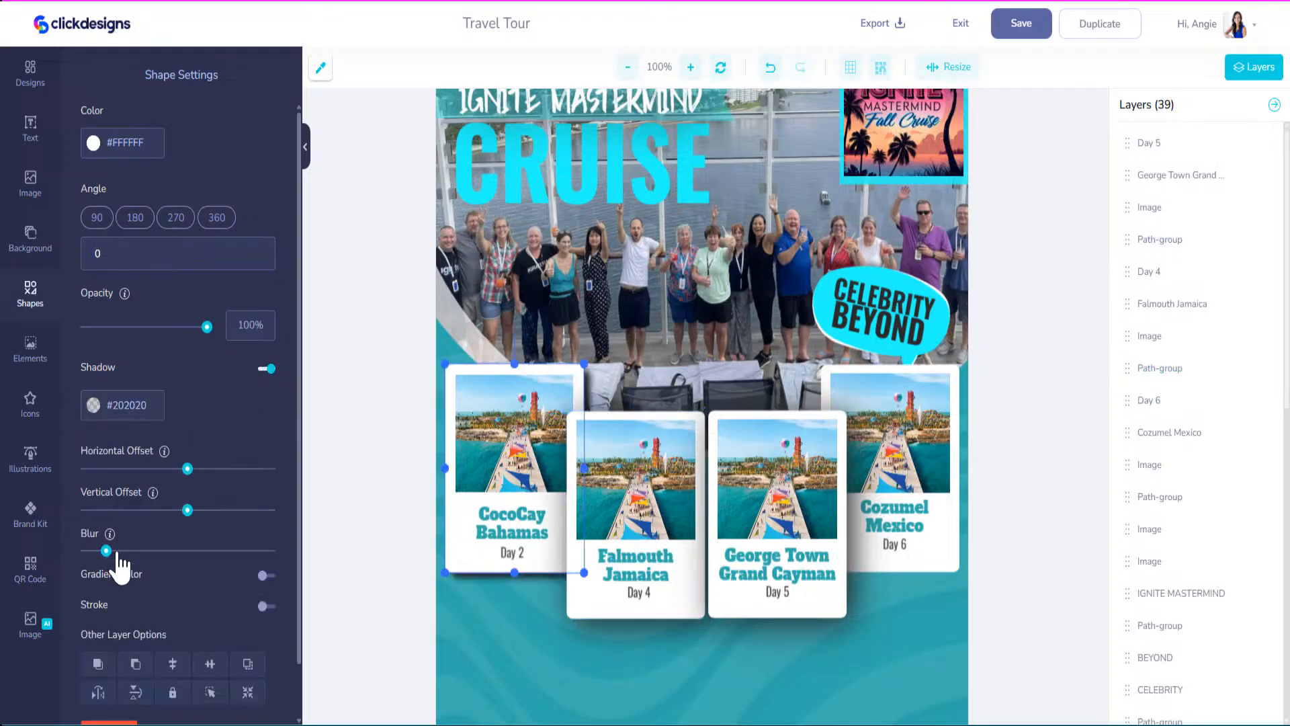
drag(104, 550, 188, 550)
click(896, 572)
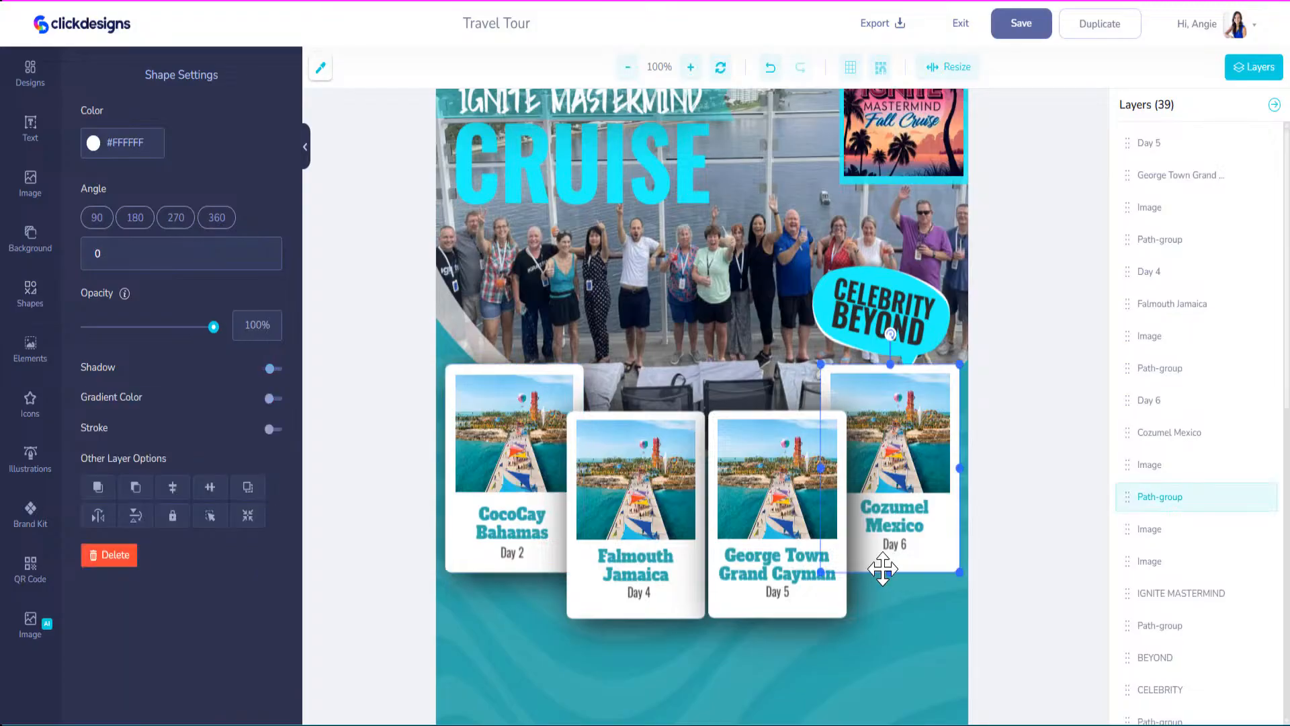
click(272, 370)
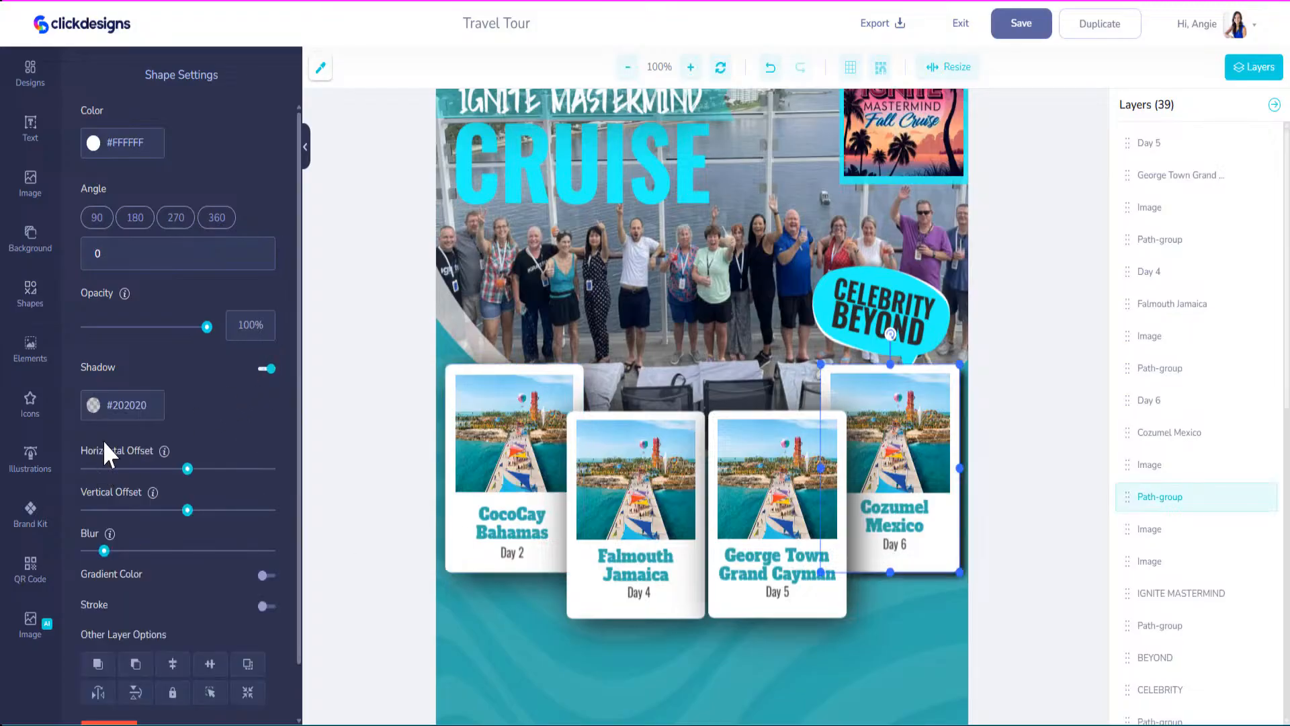
click(190, 550)
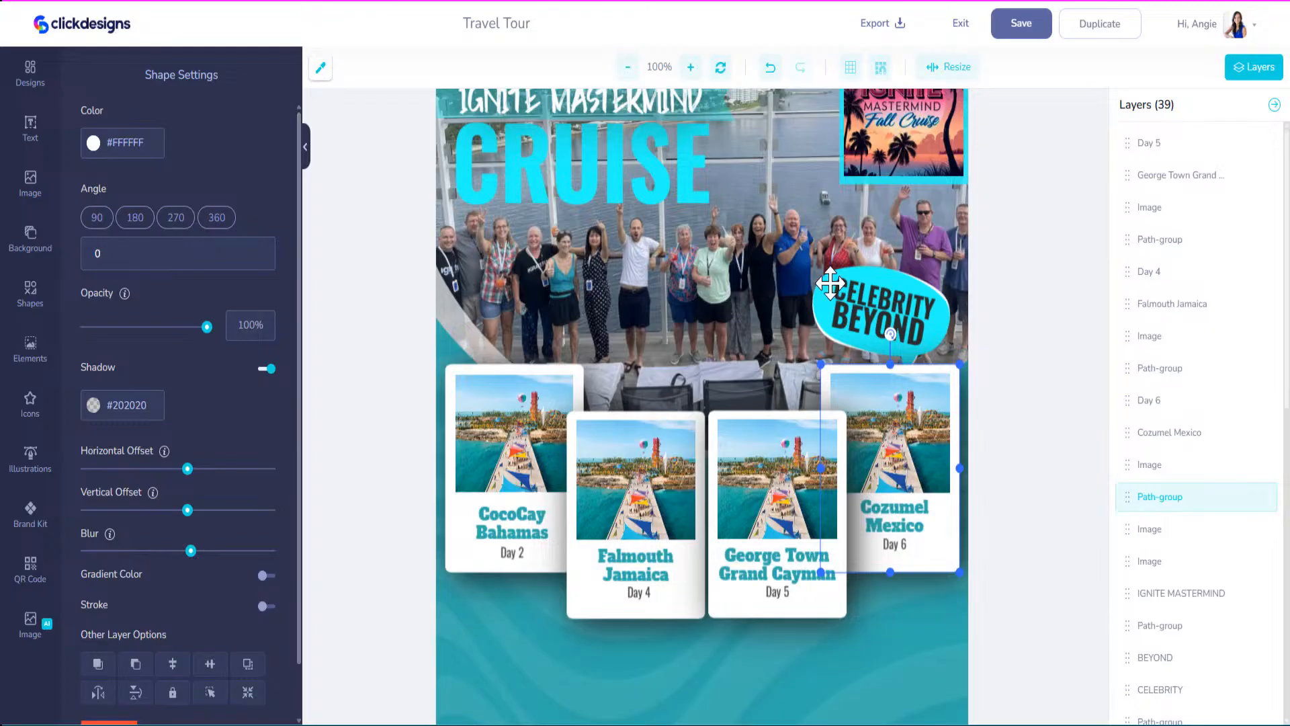
click(909, 312)
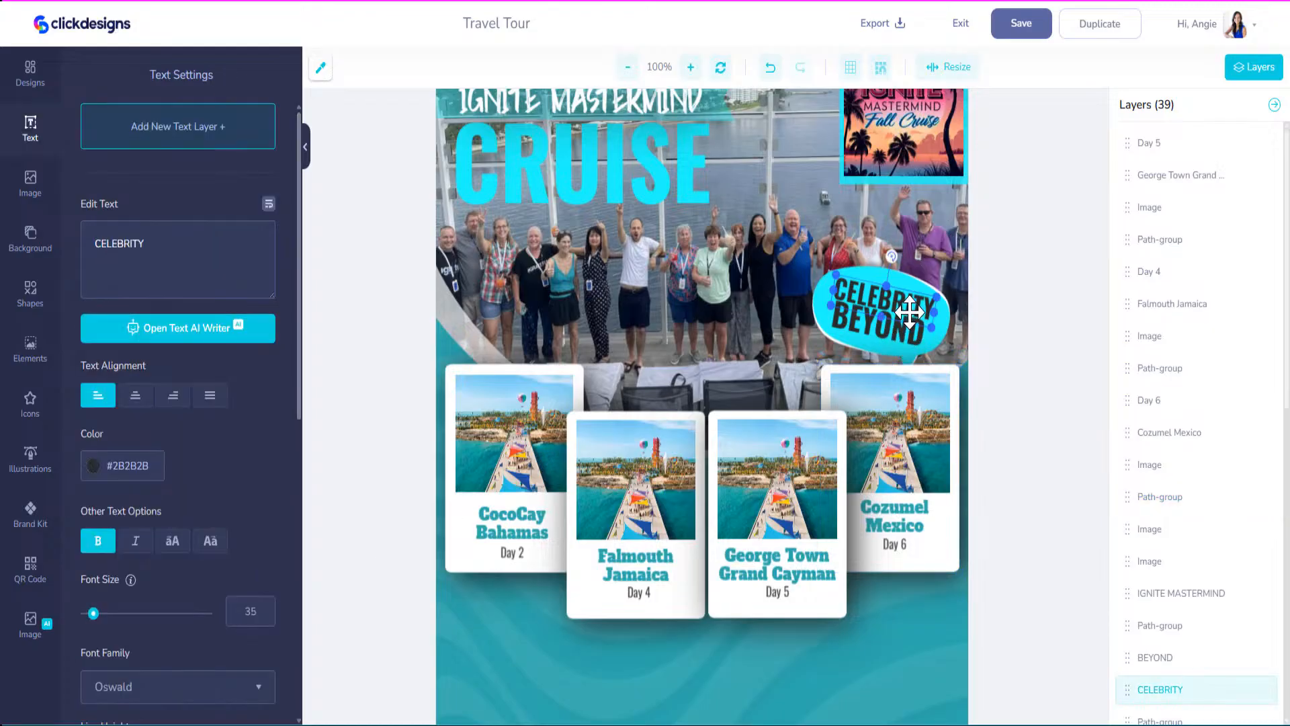
click(925, 137)
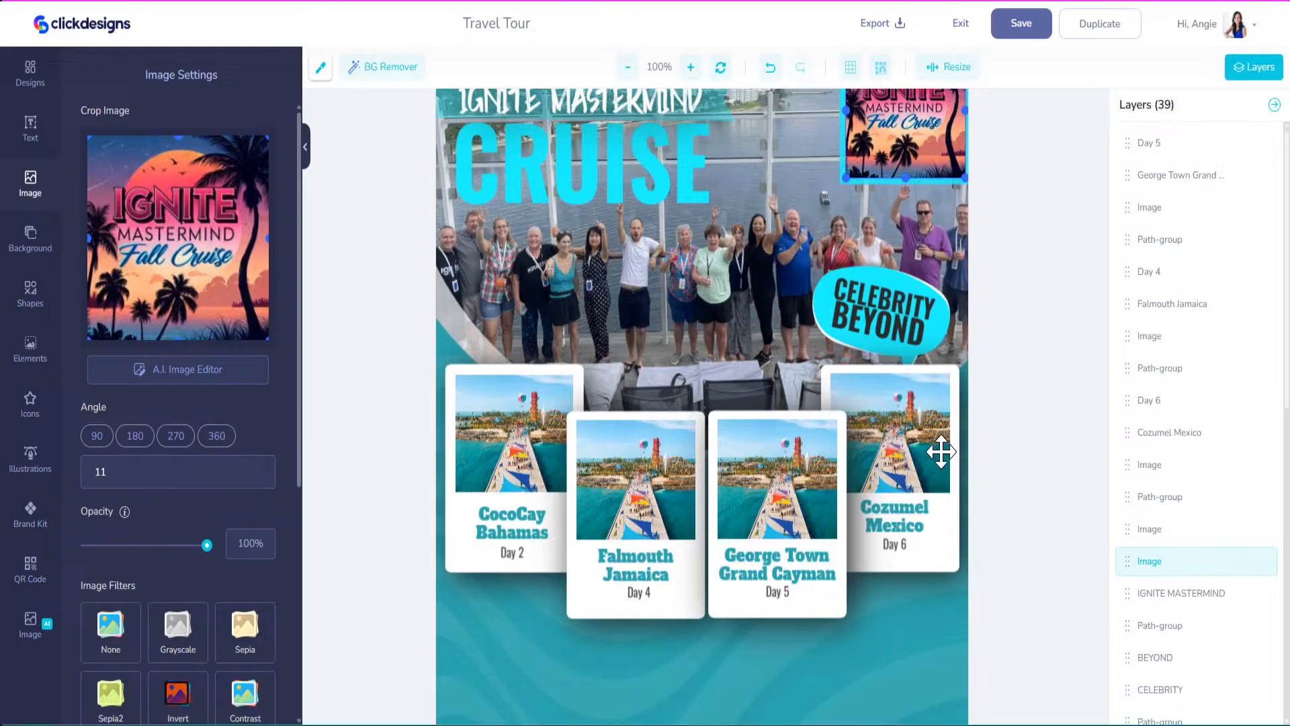
Upload the group photo, add it to the flyer and move it down.
scroll(834, 666, down, 3)
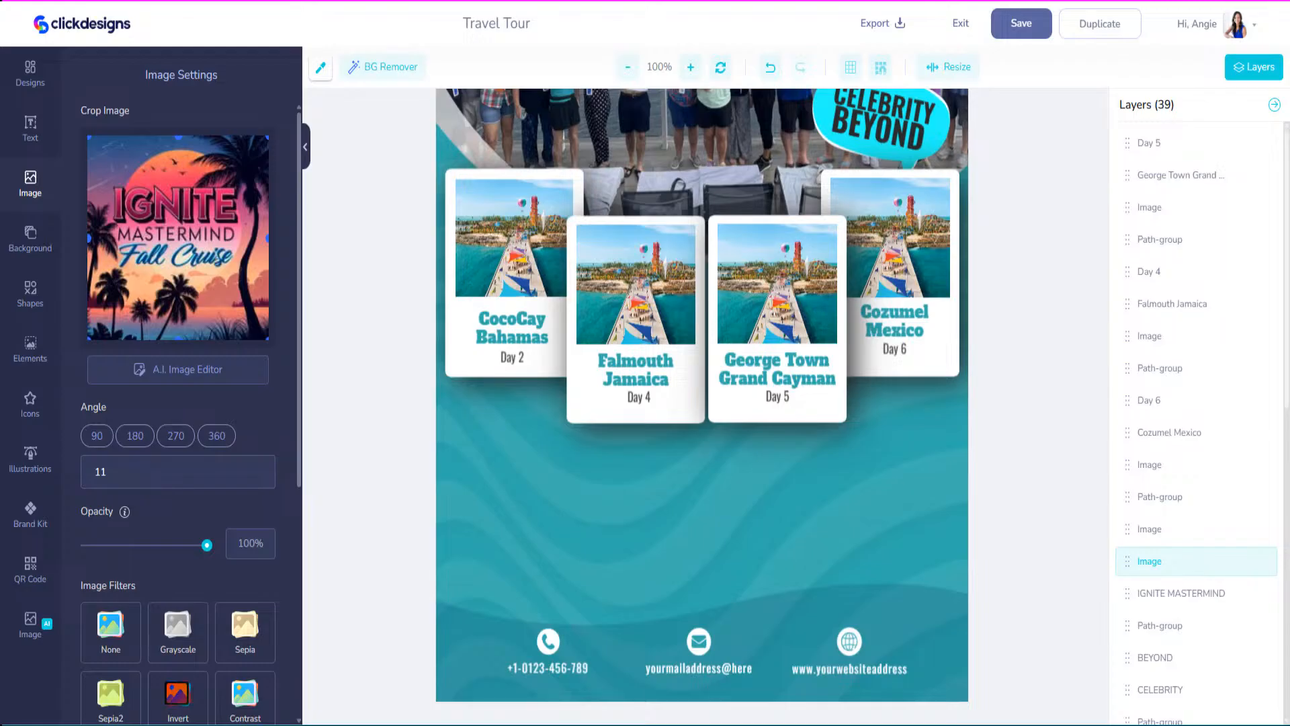
click(32, 191)
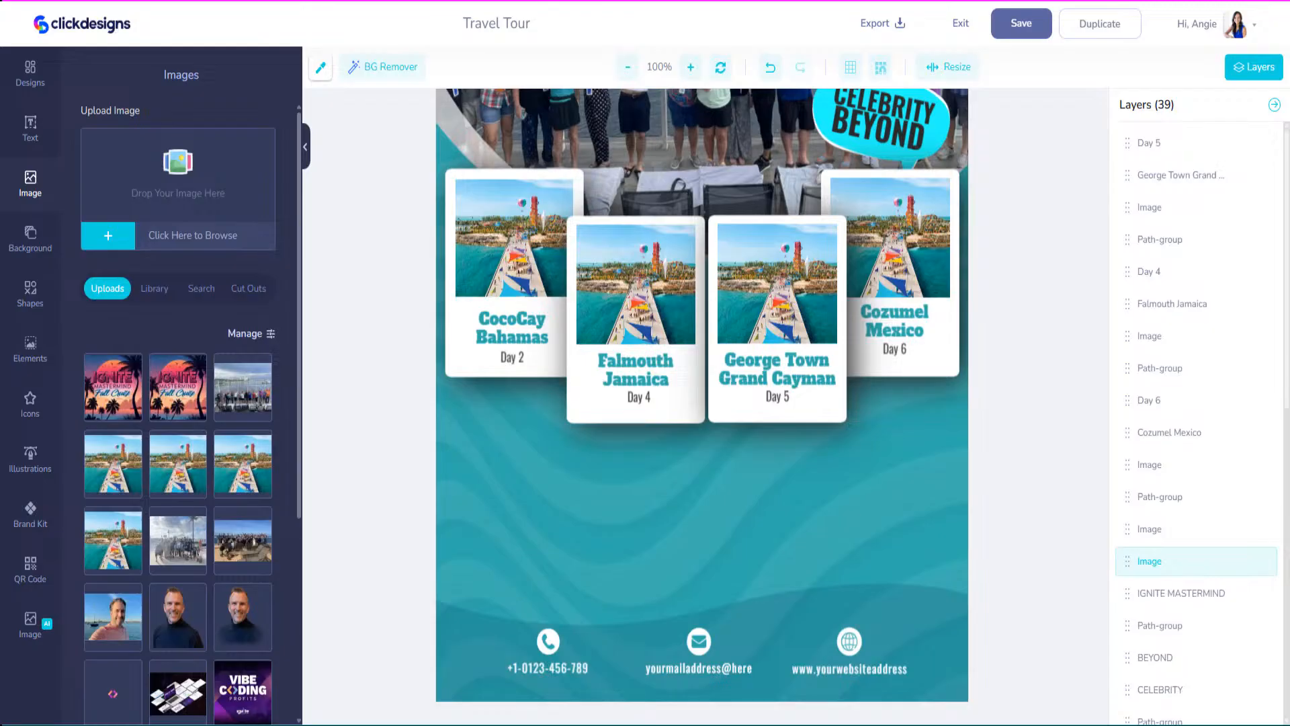
drag(499, 168, 162, 187)
click(119, 391)
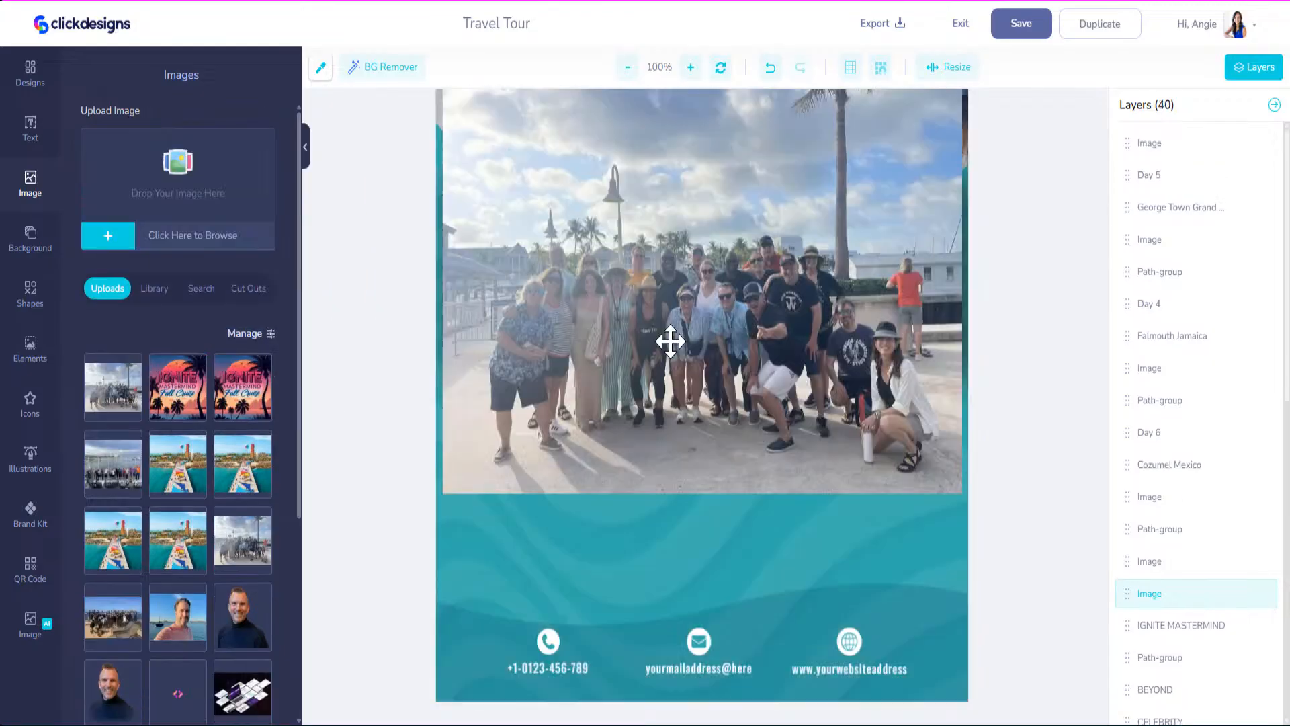
drag(670, 341, 684, 483)
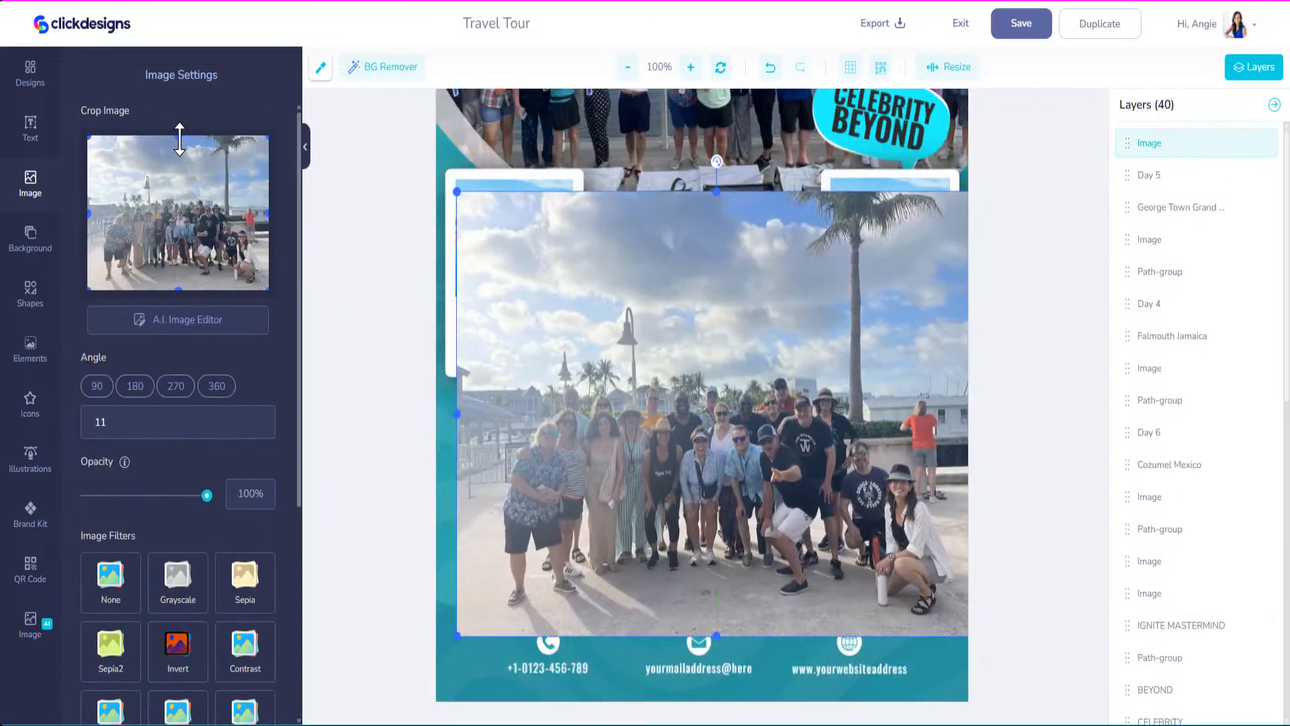
Crop the sky, a bit of the bottom and both sides off the group photo.
drag(179, 139, 170, 196)
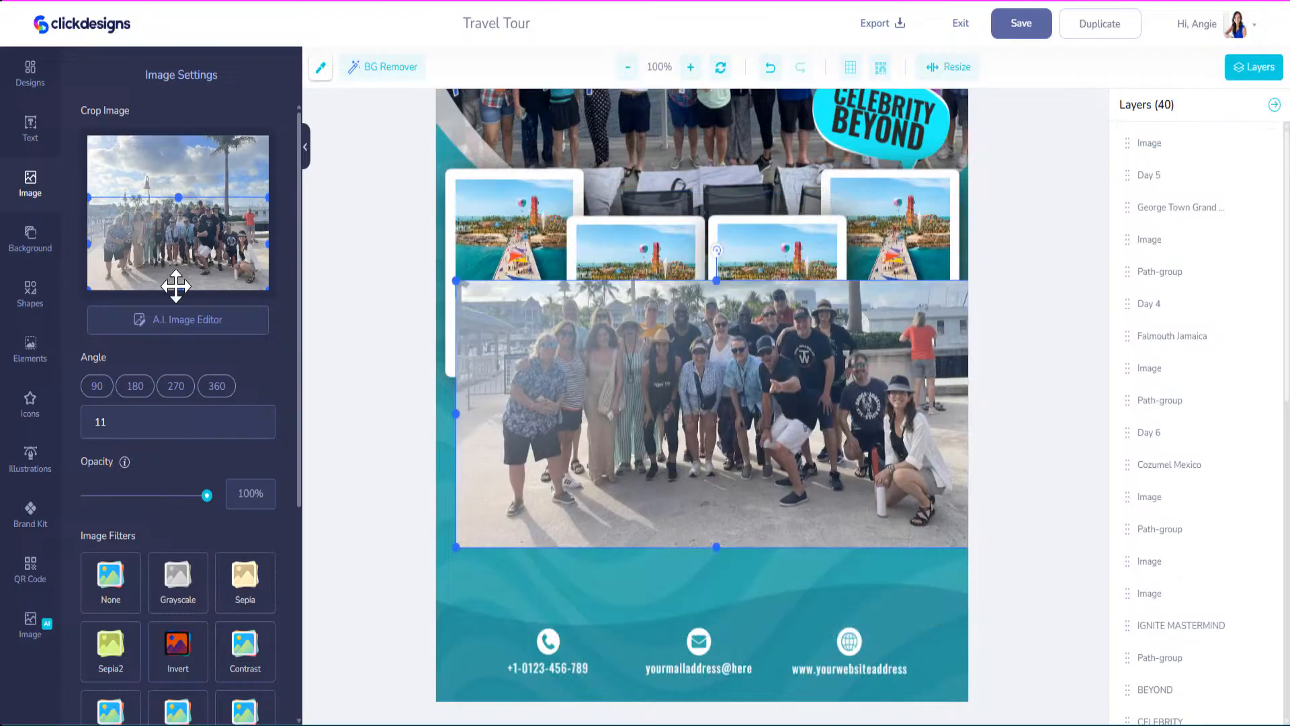
drag(177, 289, 177, 274)
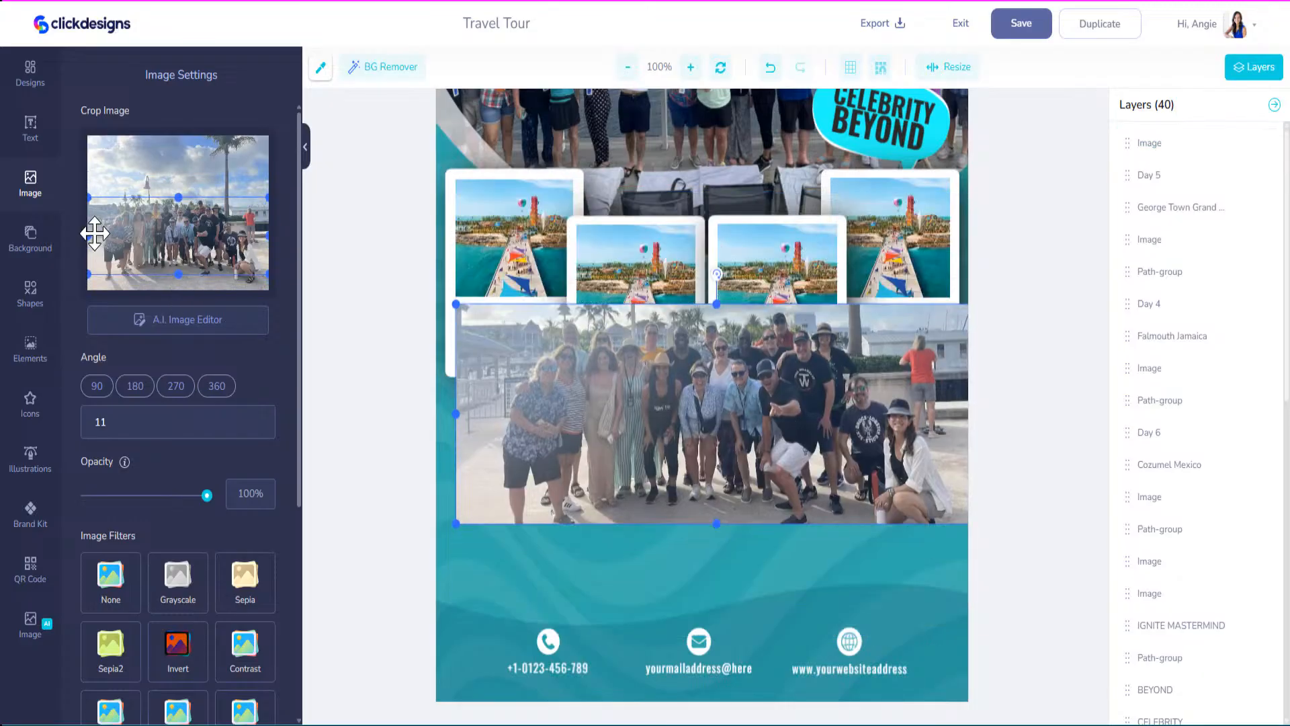
drag(88, 235, 104, 236)
drag(267, 235, 252, 235)
Shrink the group photo into the lower left and give it a blurred shadow.
drag(628, 449, 580, 485)
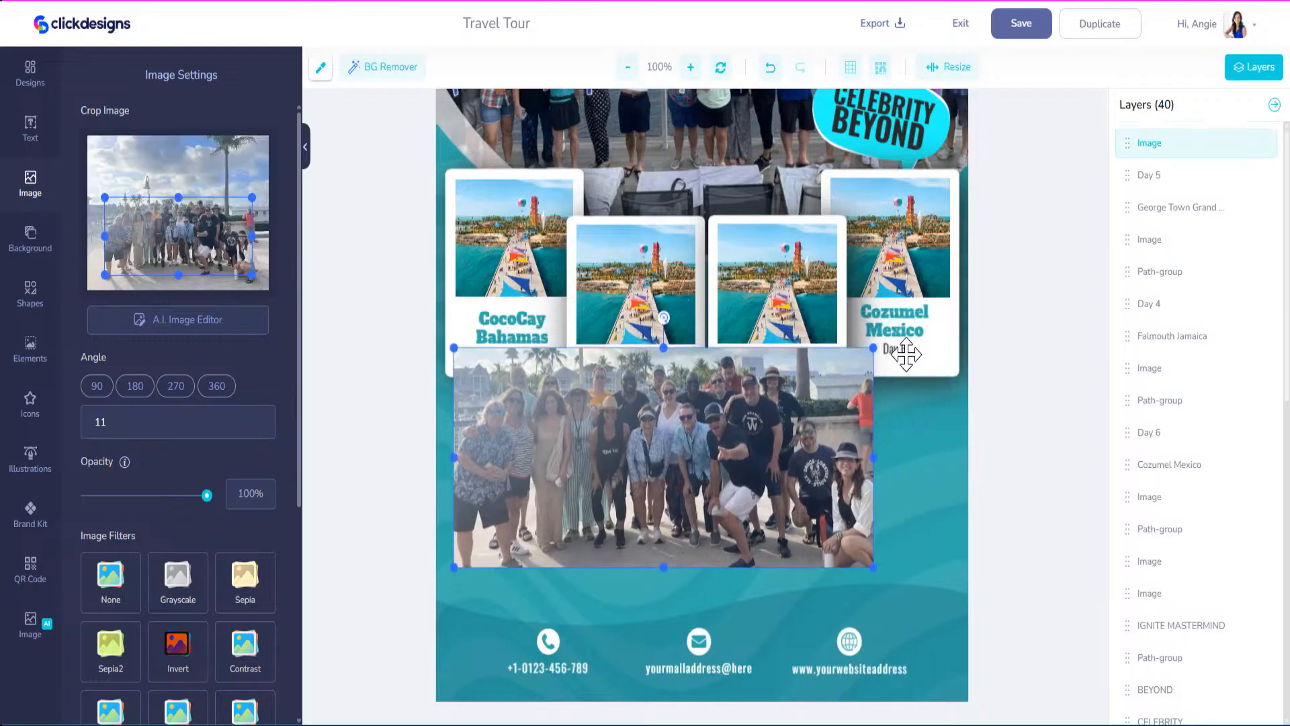
drag(874, 346, 658, 463)
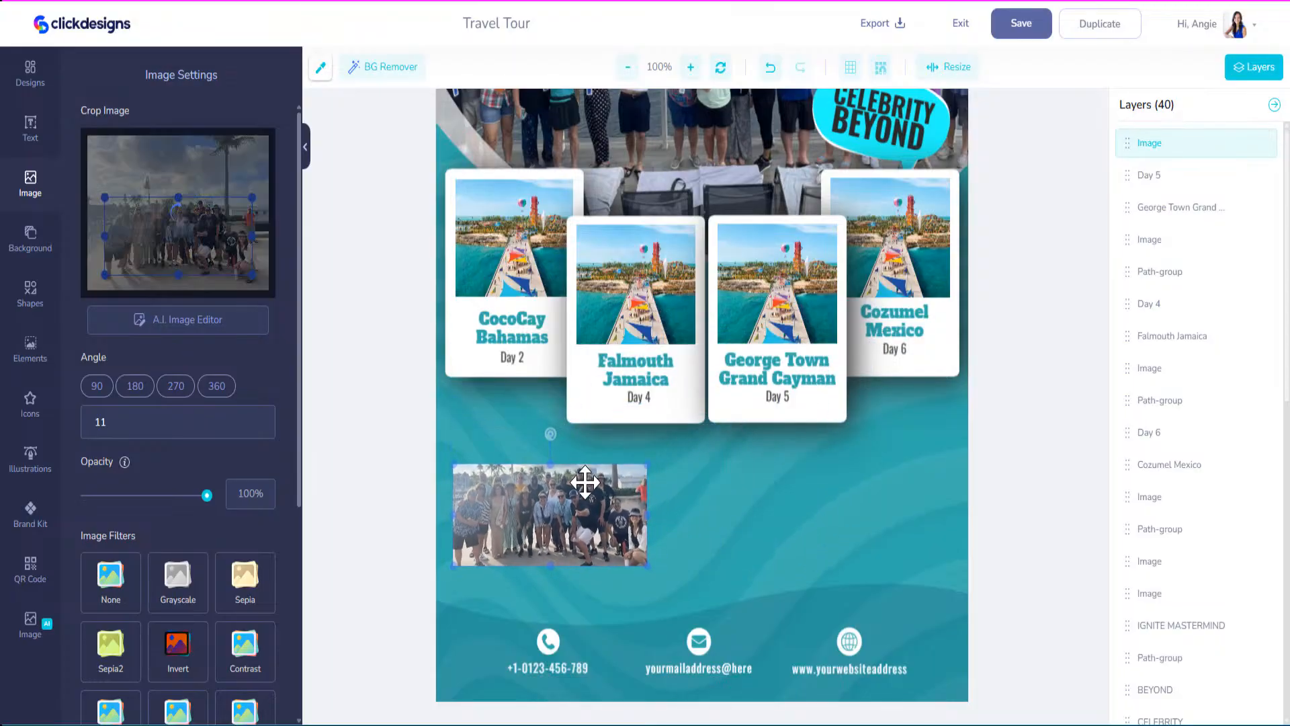
drag(585, 483, 582, 464)
scroll(199, 554, down, 3)
scroll(199, 554, down, 2)
click(267, 518)
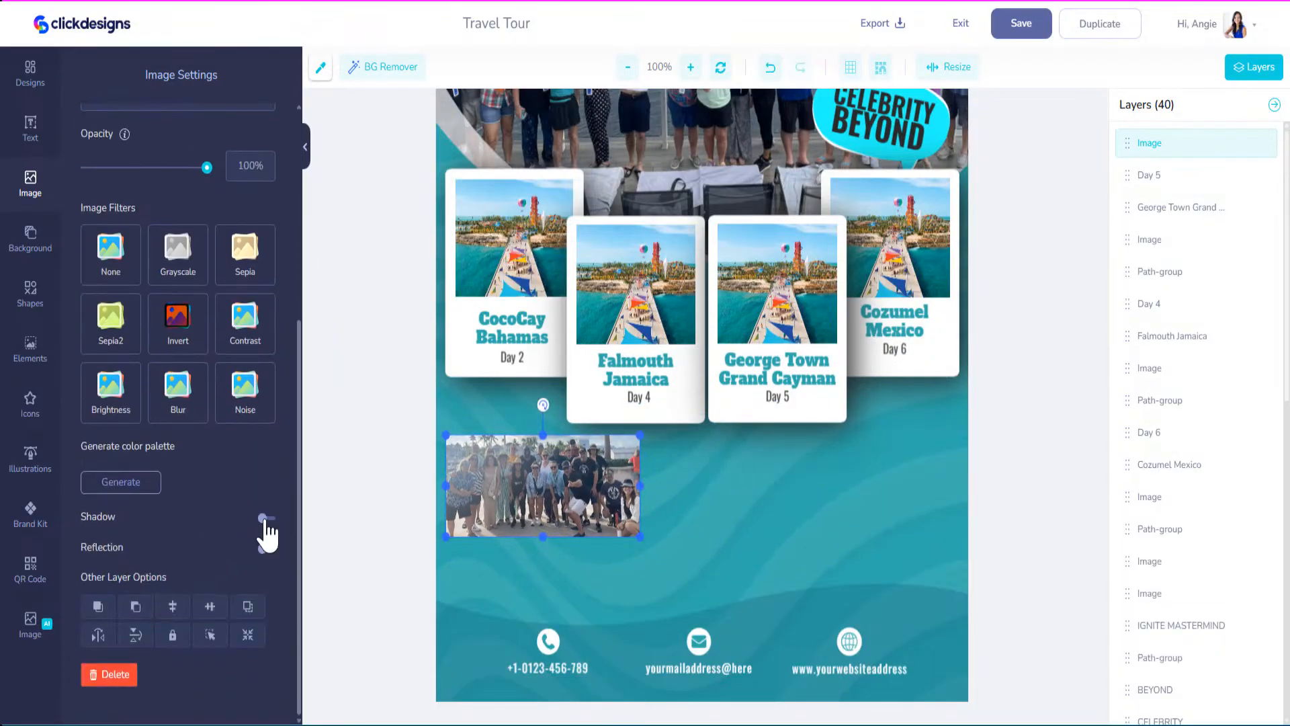
drag(105, 701, 192, 702)
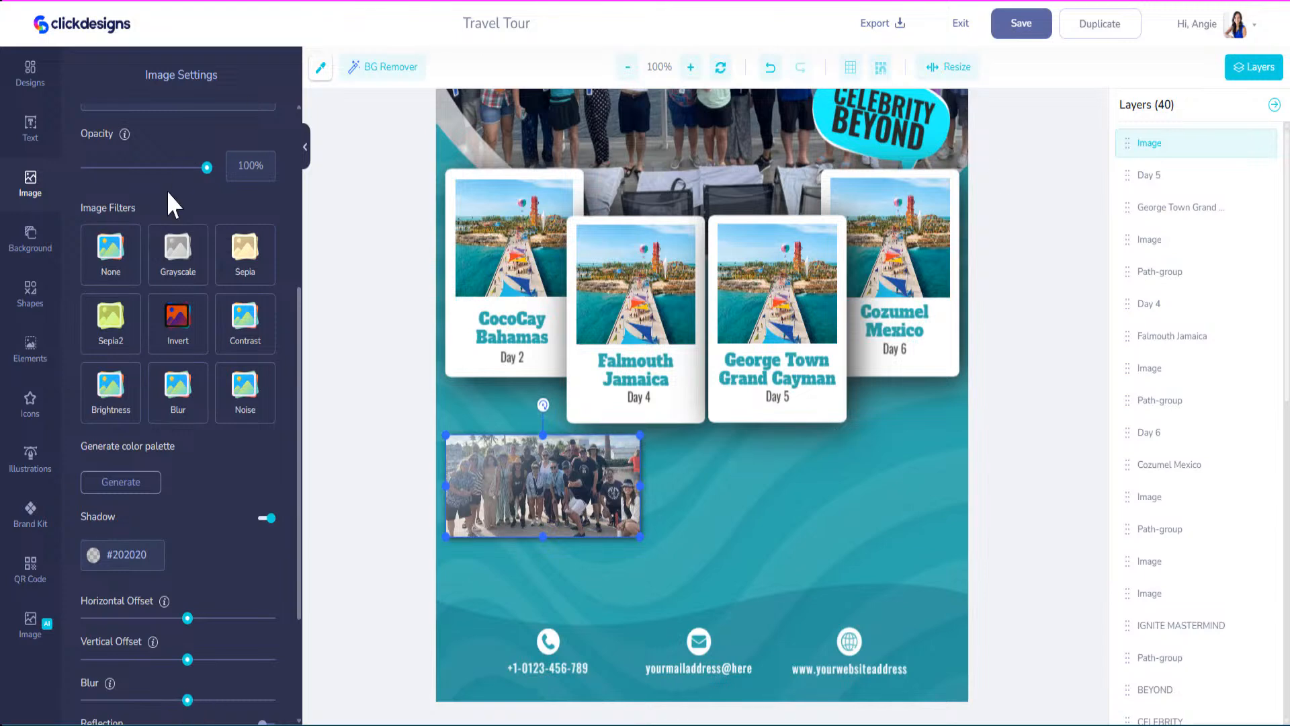
scroll(174, 216, up, 3)
Upload a second group photo, trim its left side, and shrink it into the flyer's lower right.
click(57, 178)
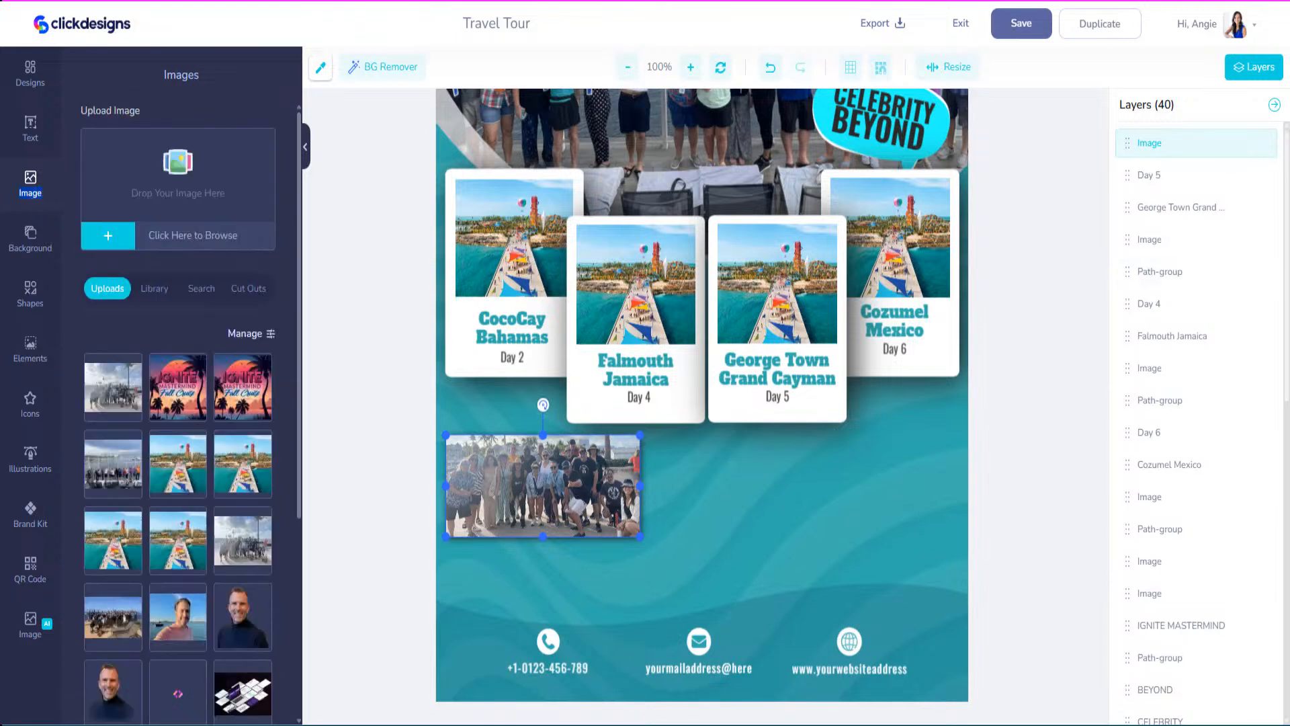
drag(459, 200, 135, 202)
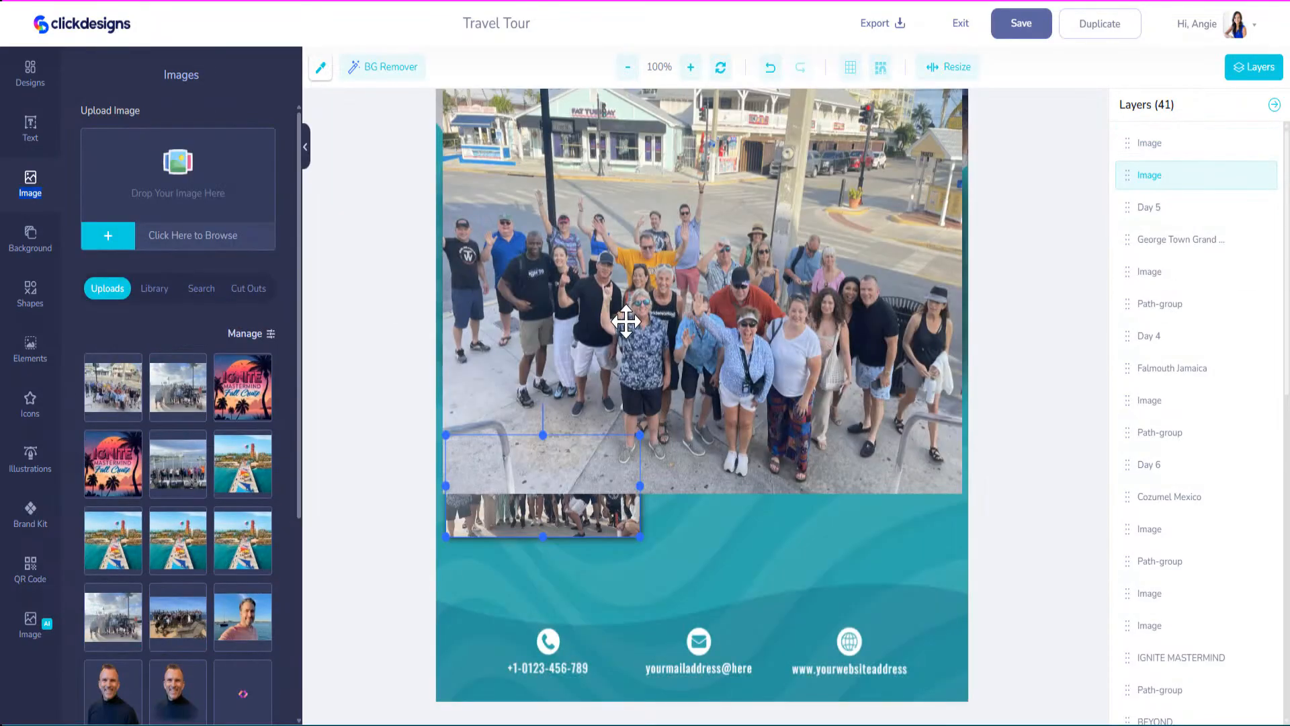
drag(625, 321, 628, 468)
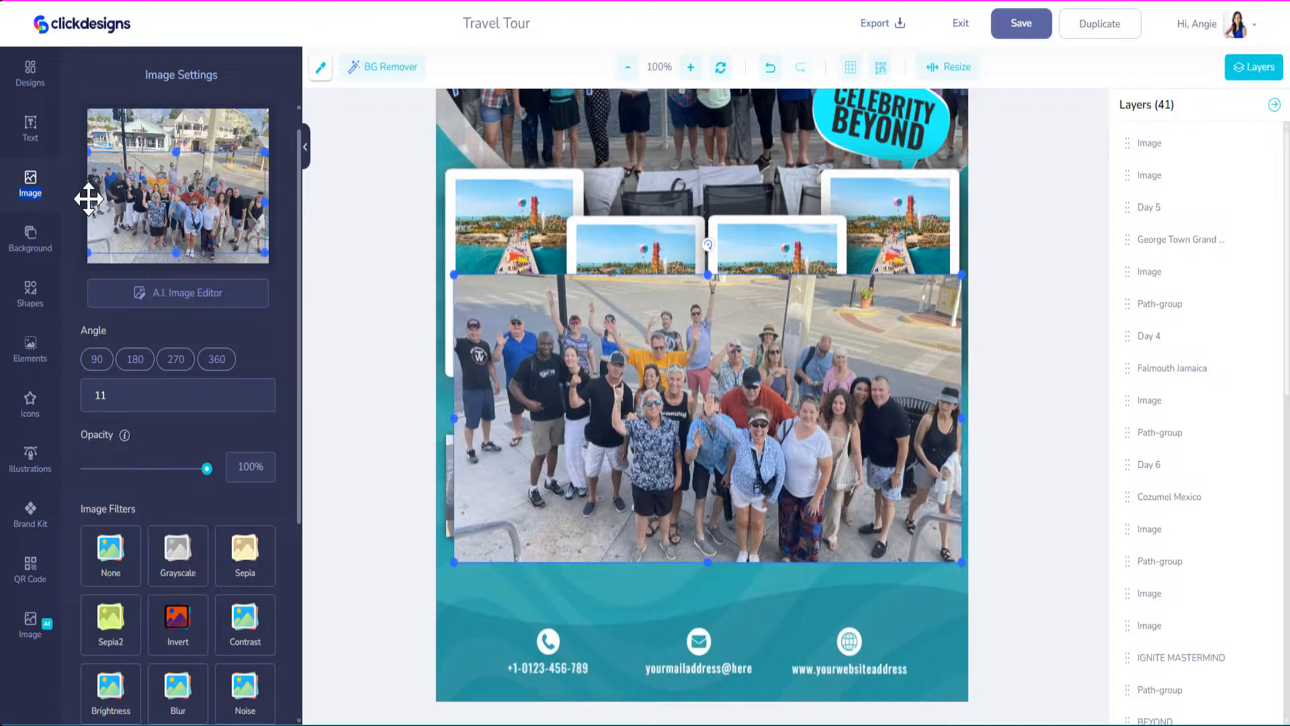
drag(88, 199, 90, 199)
click(752, 396)
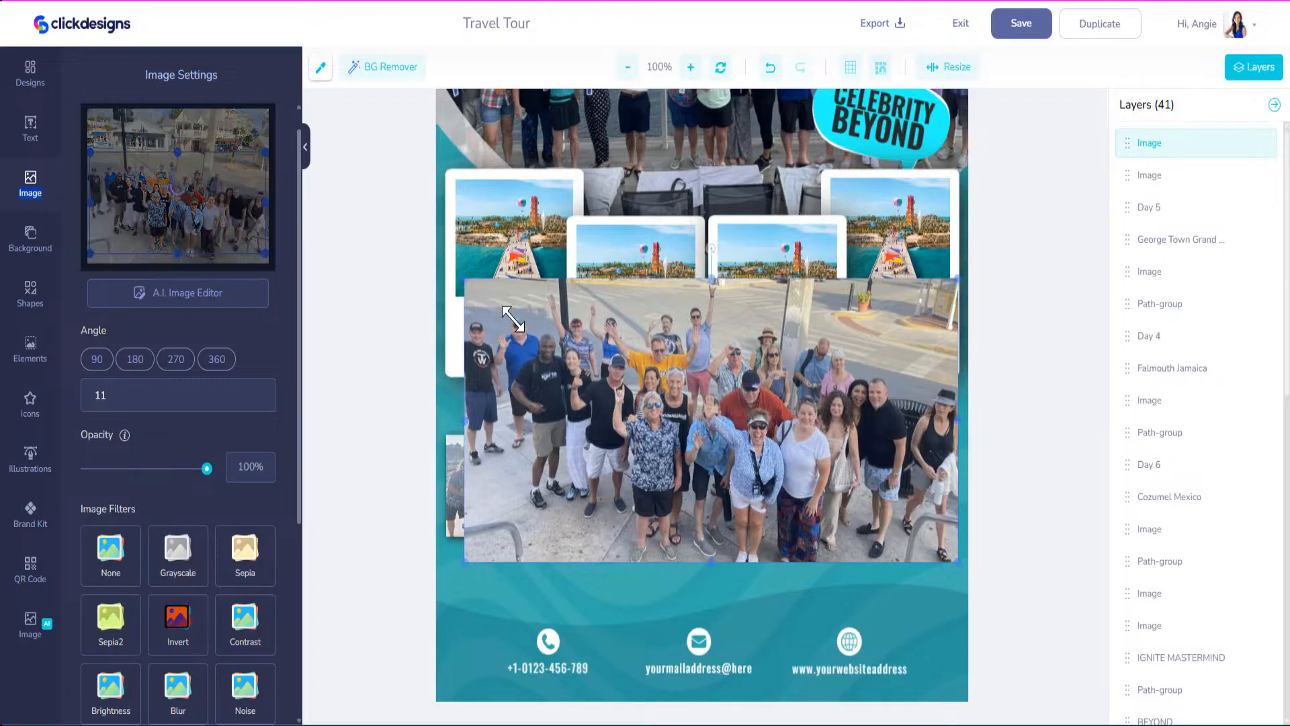
drag(460, 276, 766, 463)
drag(866, 510, 869, 480)
Turn on a drop shadow for the second group photo.
scroll(208, 594, down, 2)
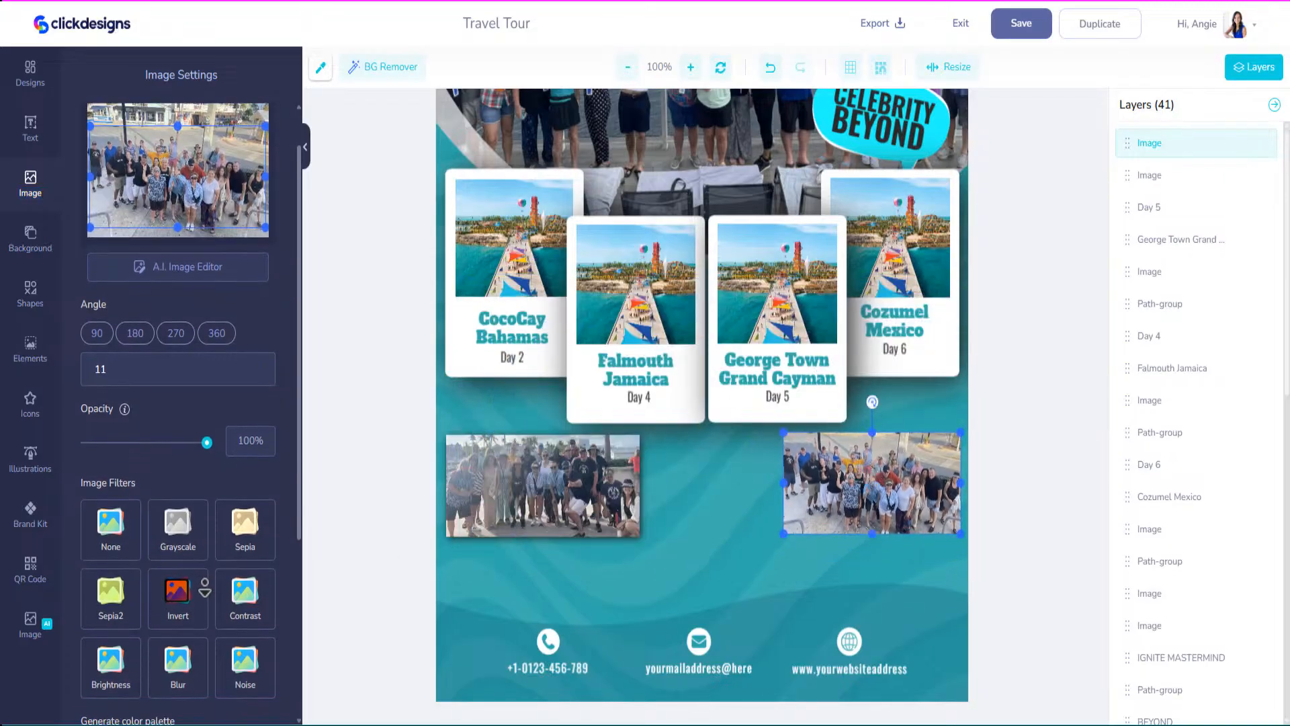
scroll(209, 595, down, 6)
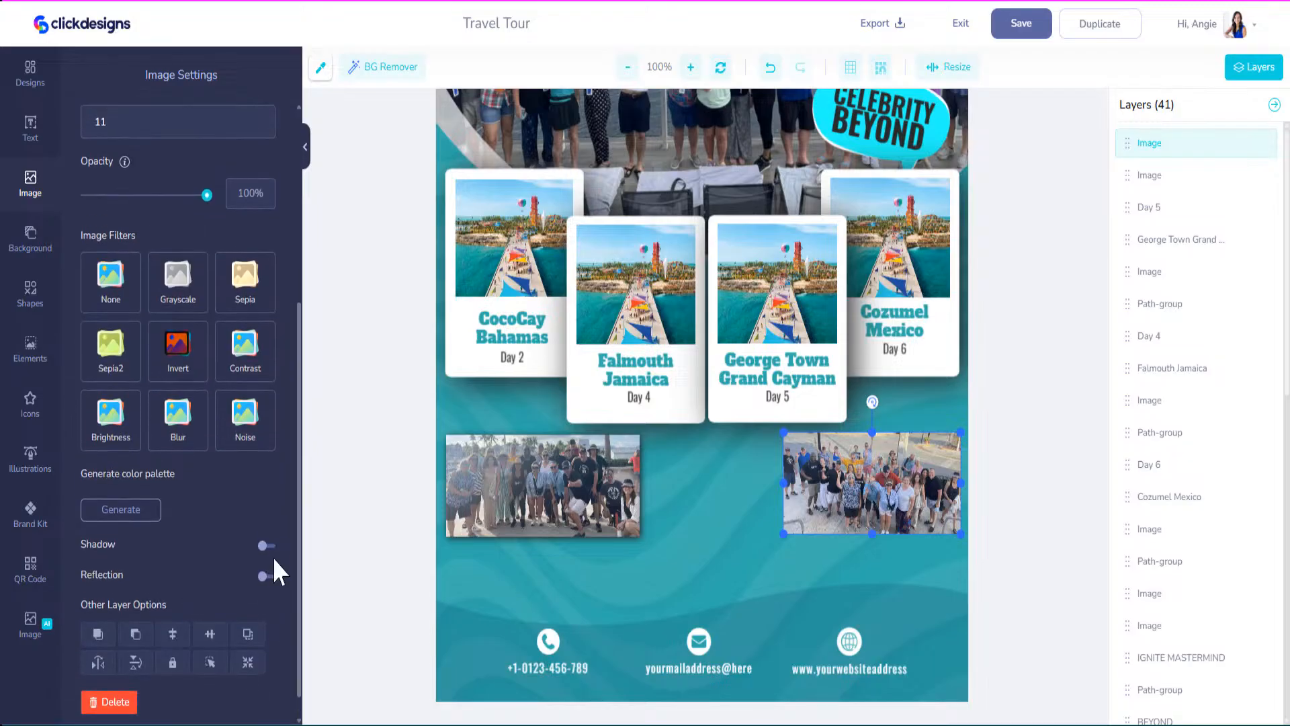
click(268, 547)
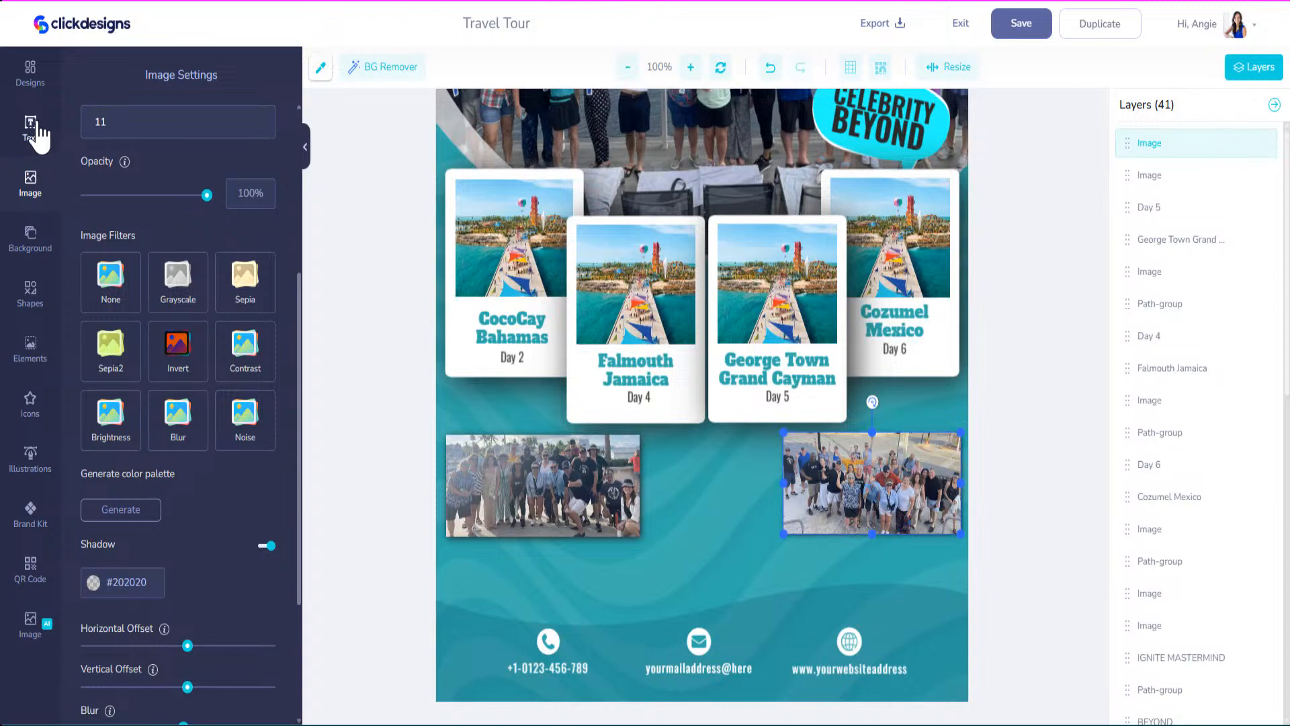
scroll(301, 289, up, 5)
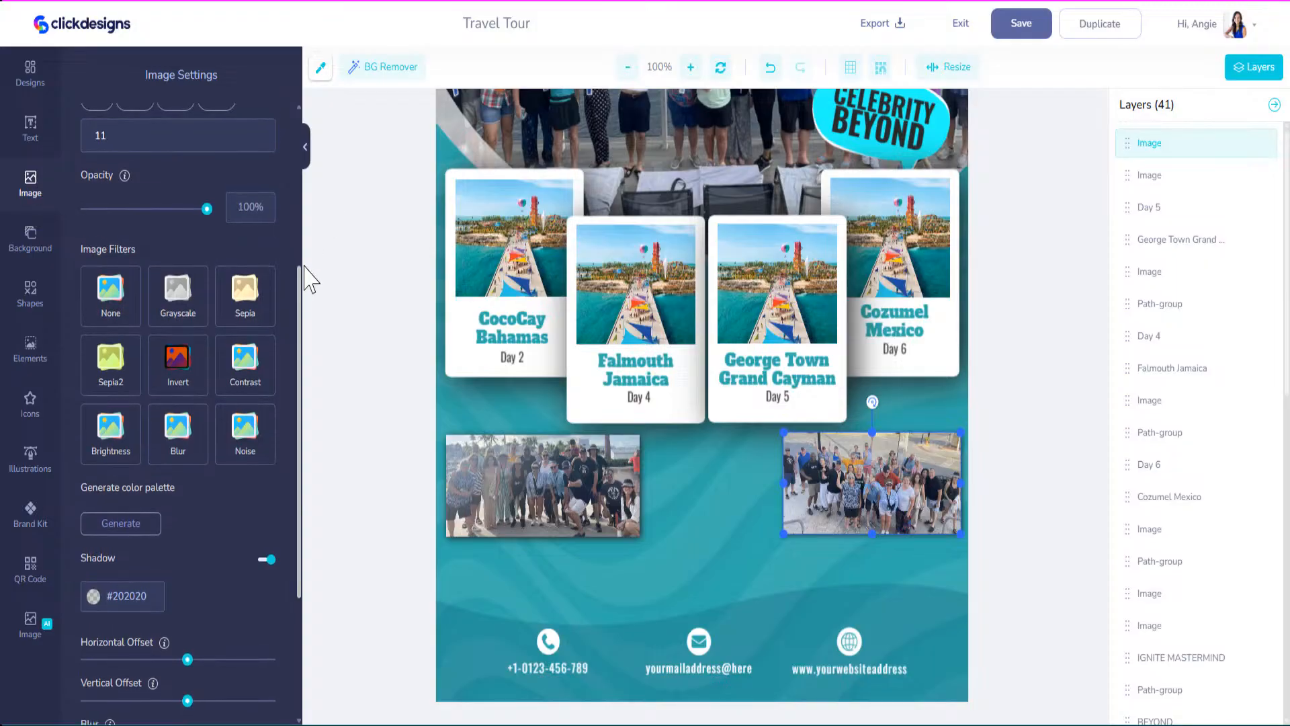
click(31, 185)
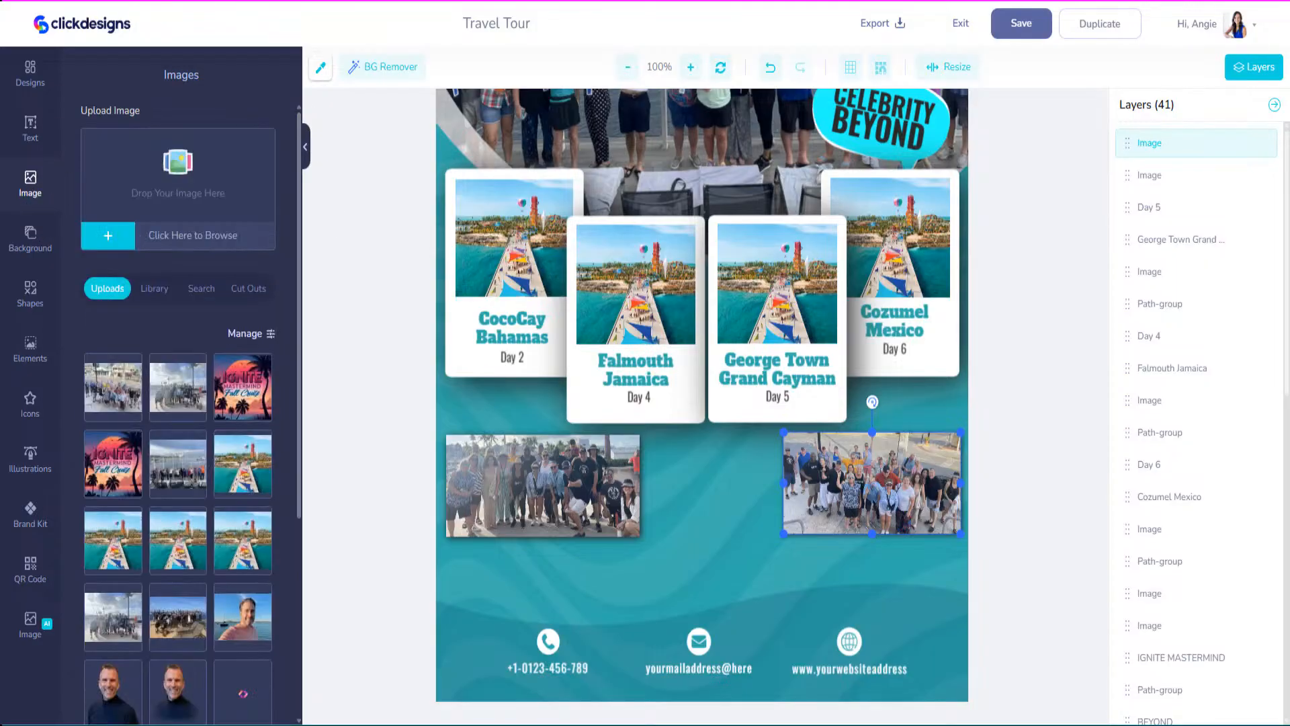
Upload the water group photo, add it, and crop off the sky, water and both sides.
drag(561, 231, 172, 208)
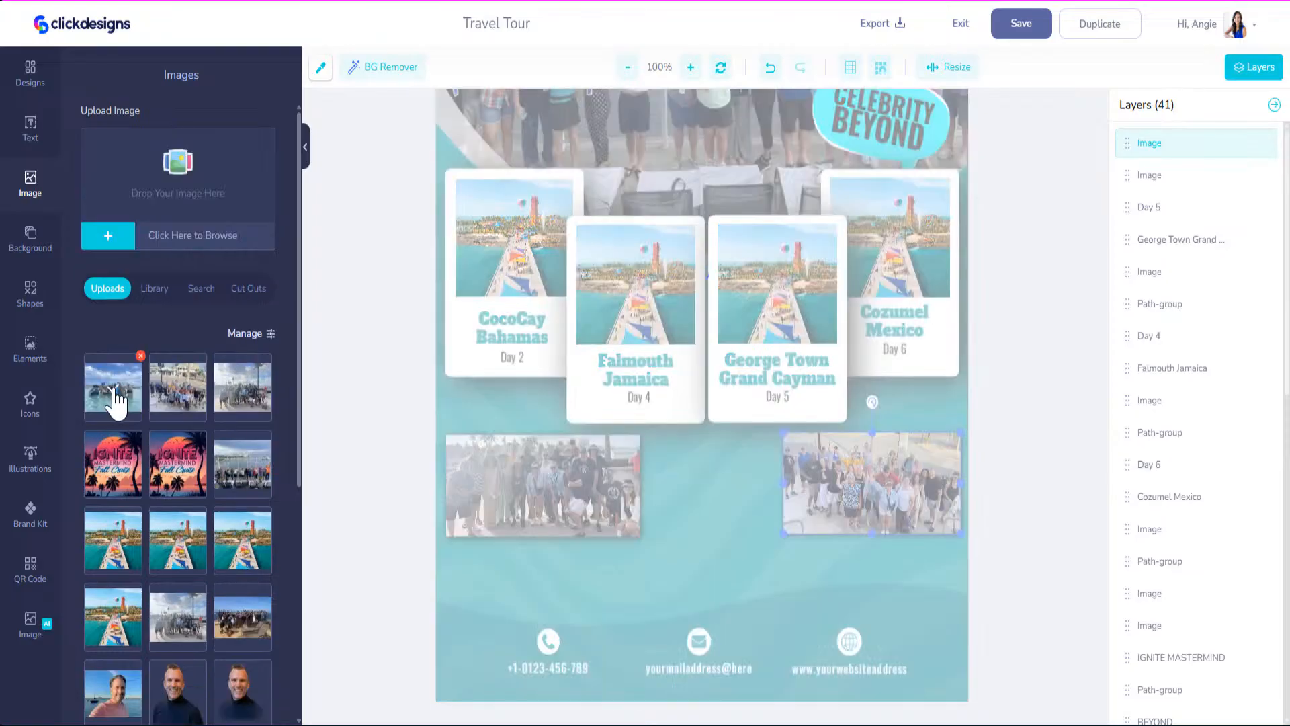
click(113, 388)
click(651, 401)
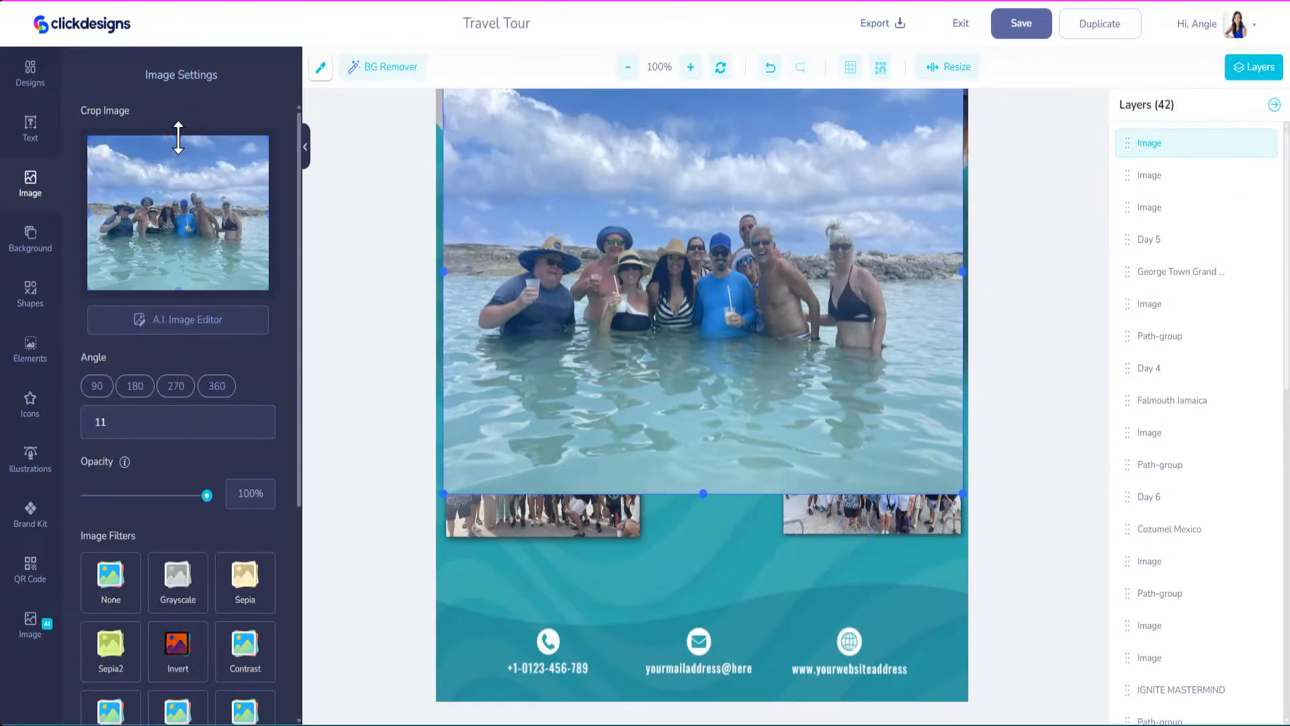
drag(177, 182, 178, 184)
drag(178, 290, 178, 247)
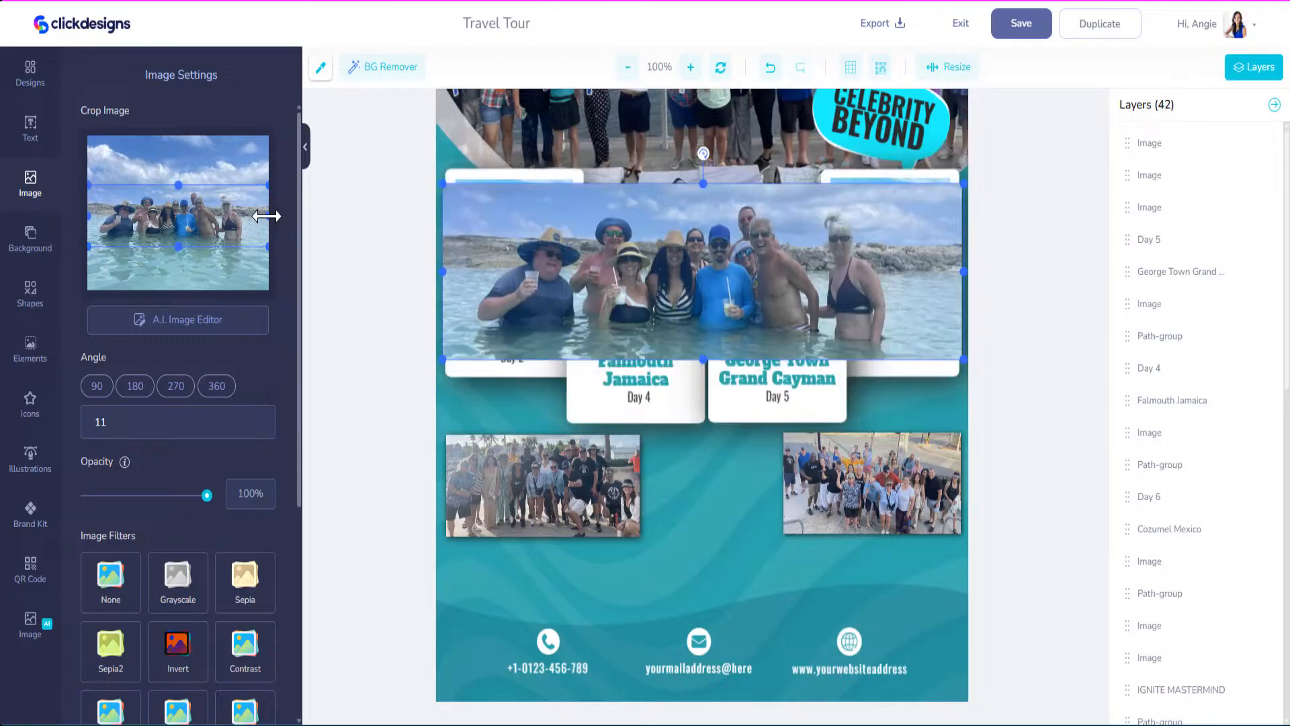
drag(269, 213, 247, 215)
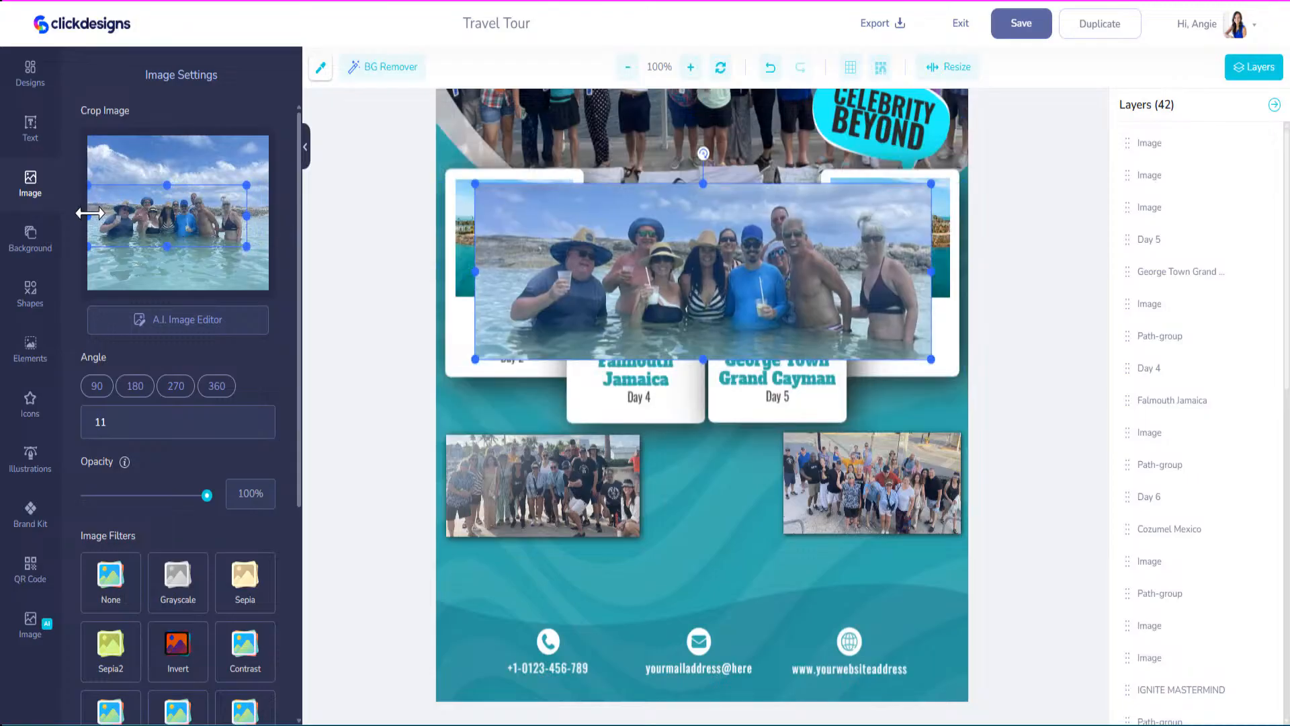
drag(89, 213, 100, 214)
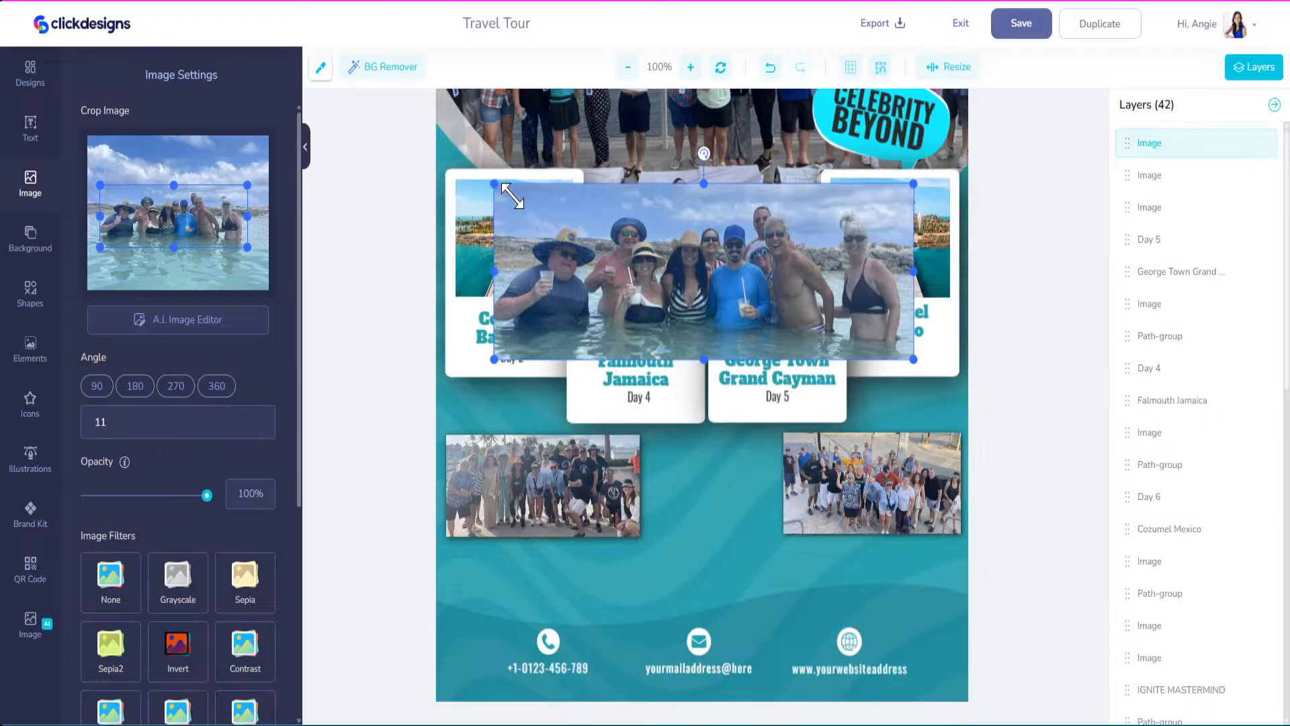
Shrink the water photo below the left collage photo and give it a blurred shadow.
drag(510, 195, 564, 265)
drag(696, 295, 519, 558)
drag(730, 618, 634, 570)
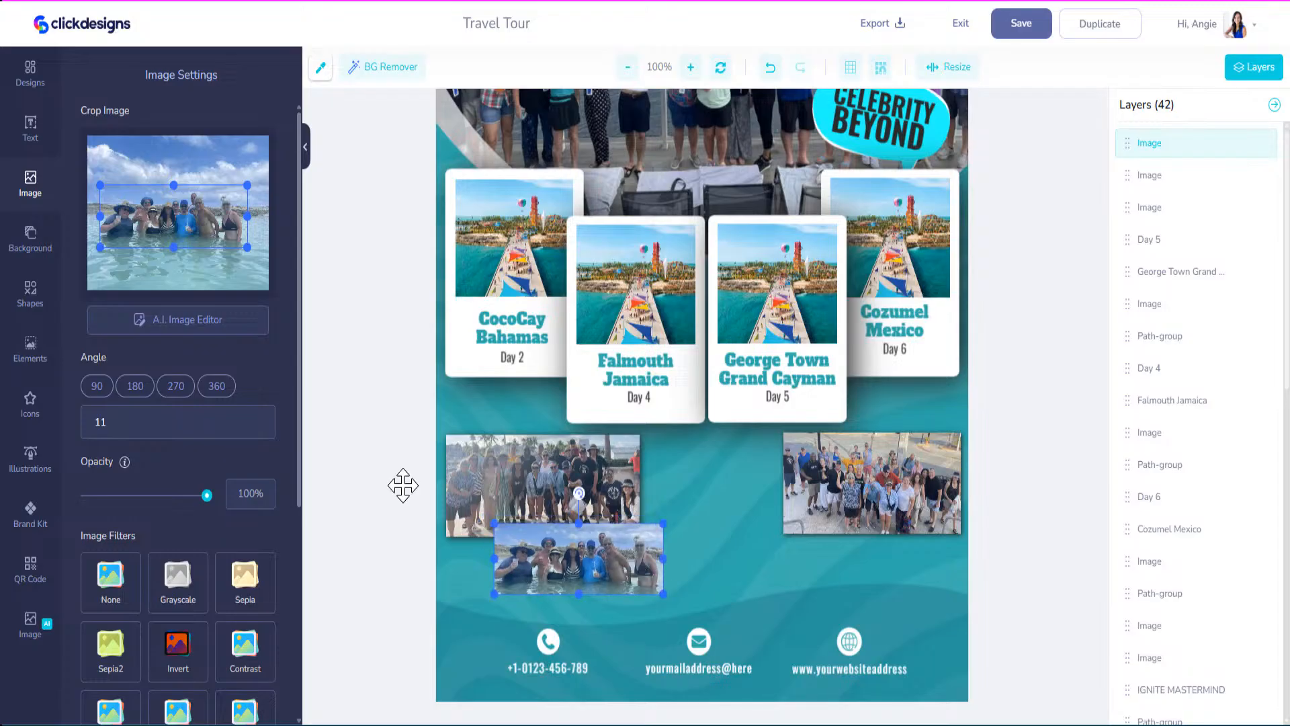
scroll(195, 535, down, 5)
click(266, 518)
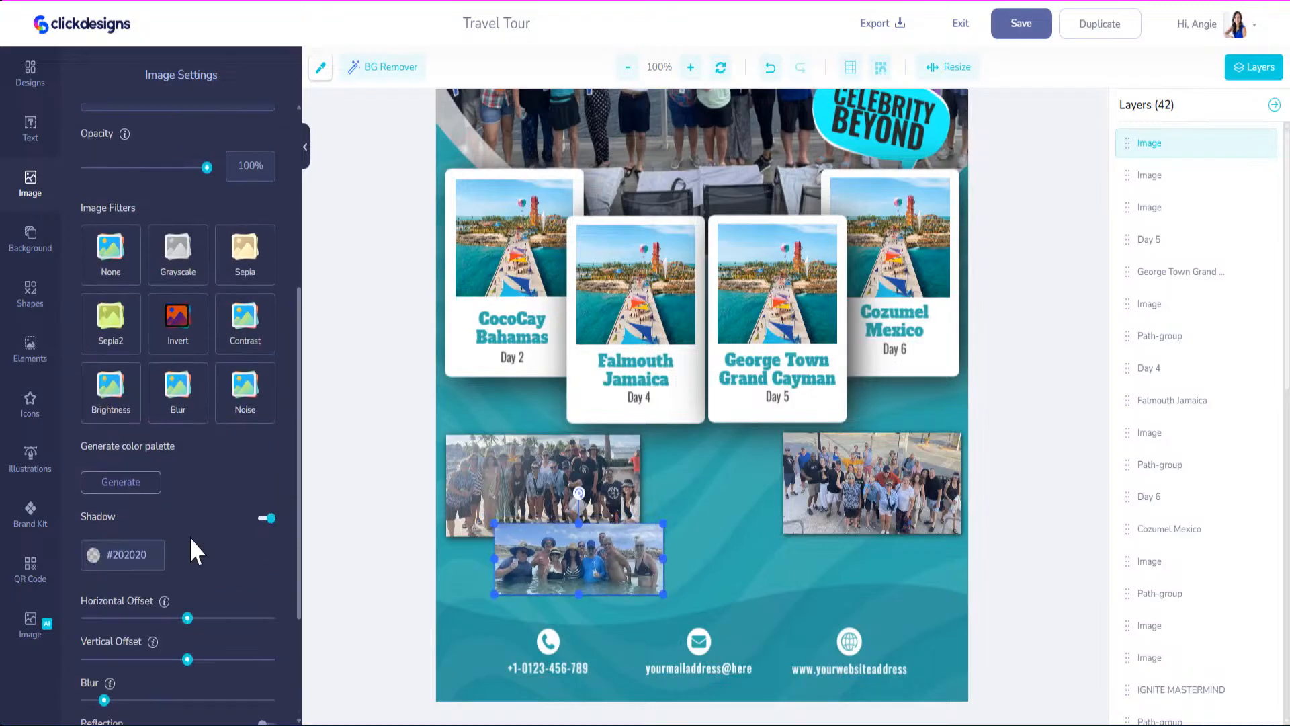
drag(105, 701, 189, 711)
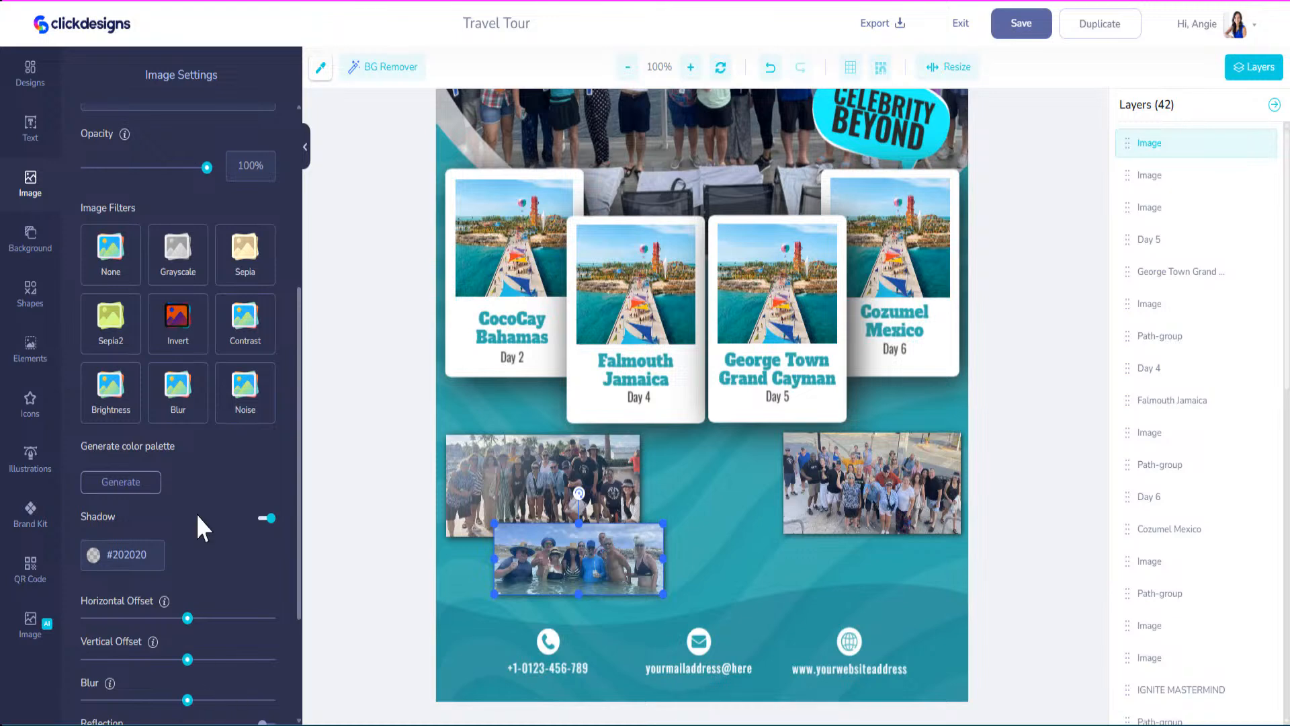
click(38, 183)
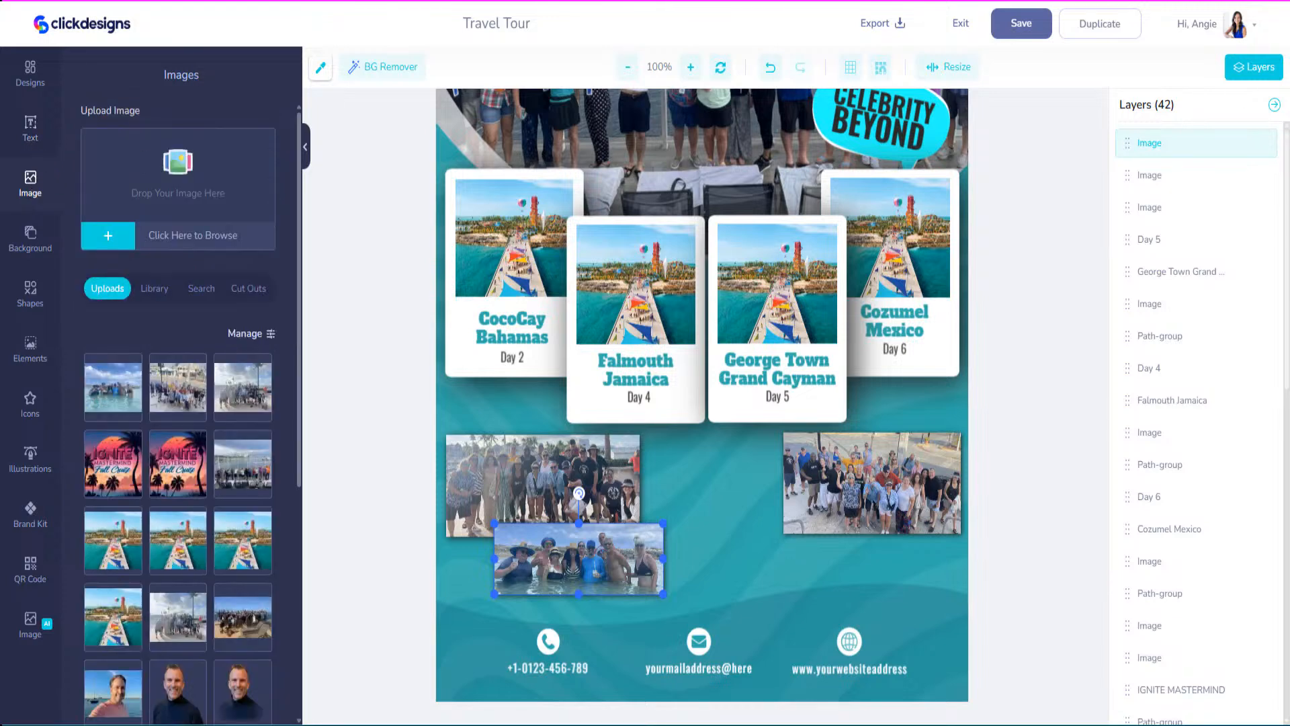
Upload the sunset group photo and crop off its deck and both sides.
drag(510, 323, 147, 186)
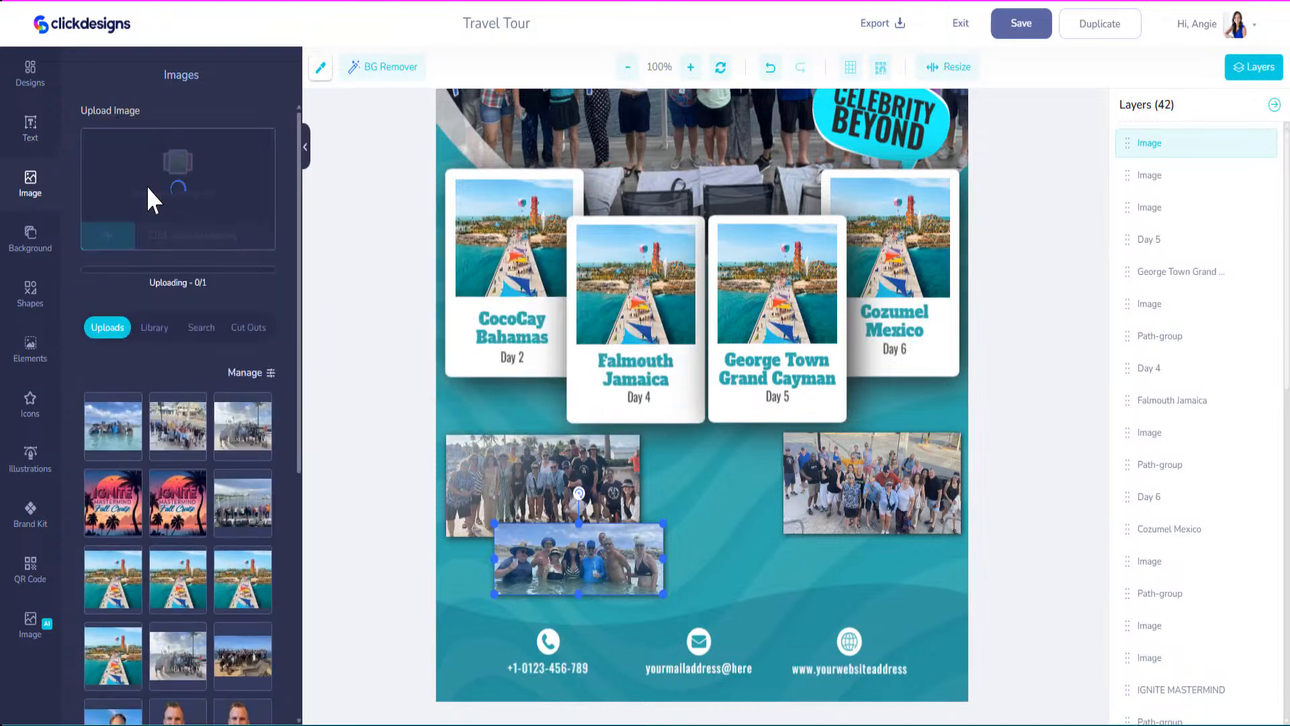
click(688, 350)
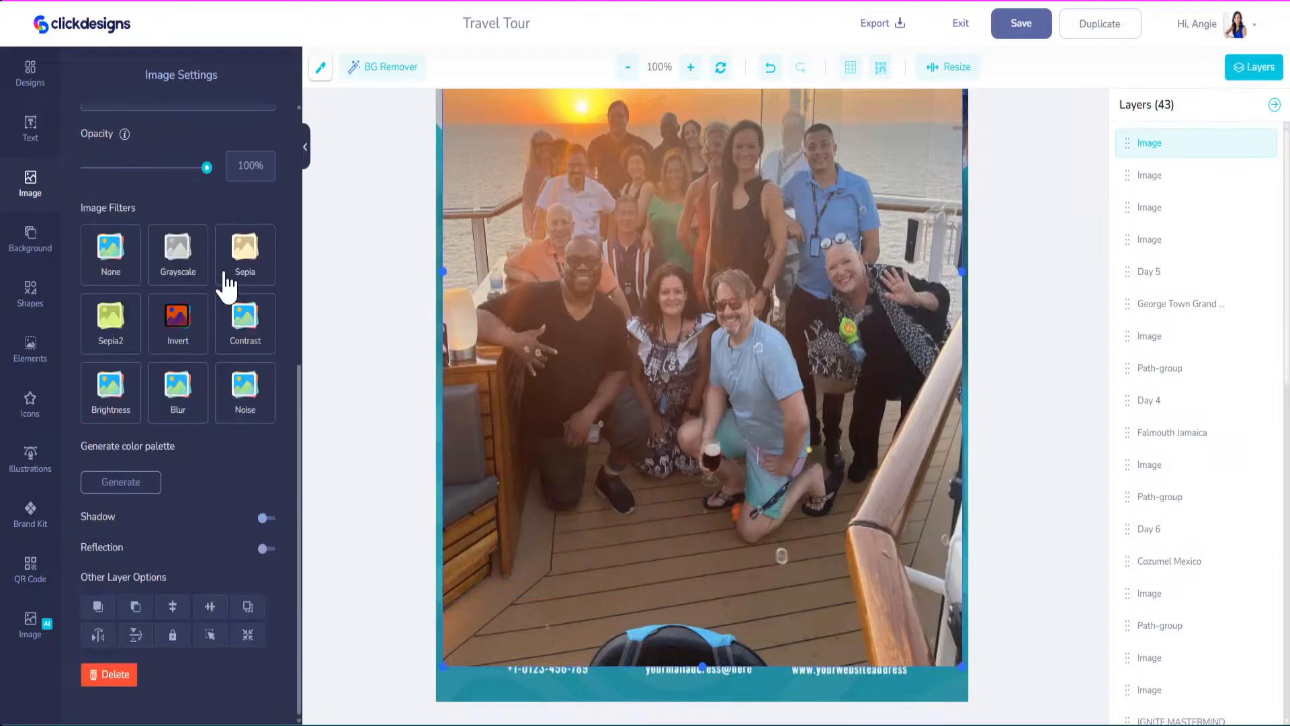
scroll(225, 296, up, 4)
scroll(224, 304, up, 3)
drag(176, 136, 171, 195)
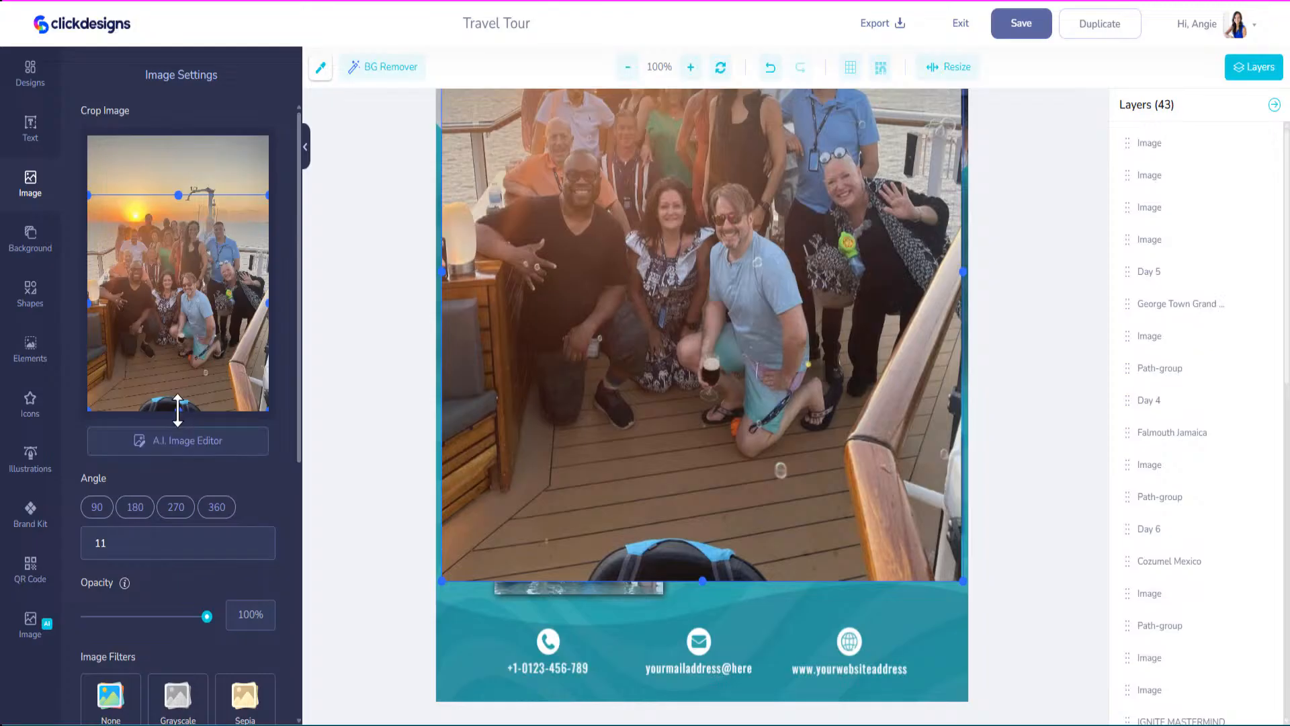
drag(181, 351, 181, 346)
drag(264, 270, 242, 259)
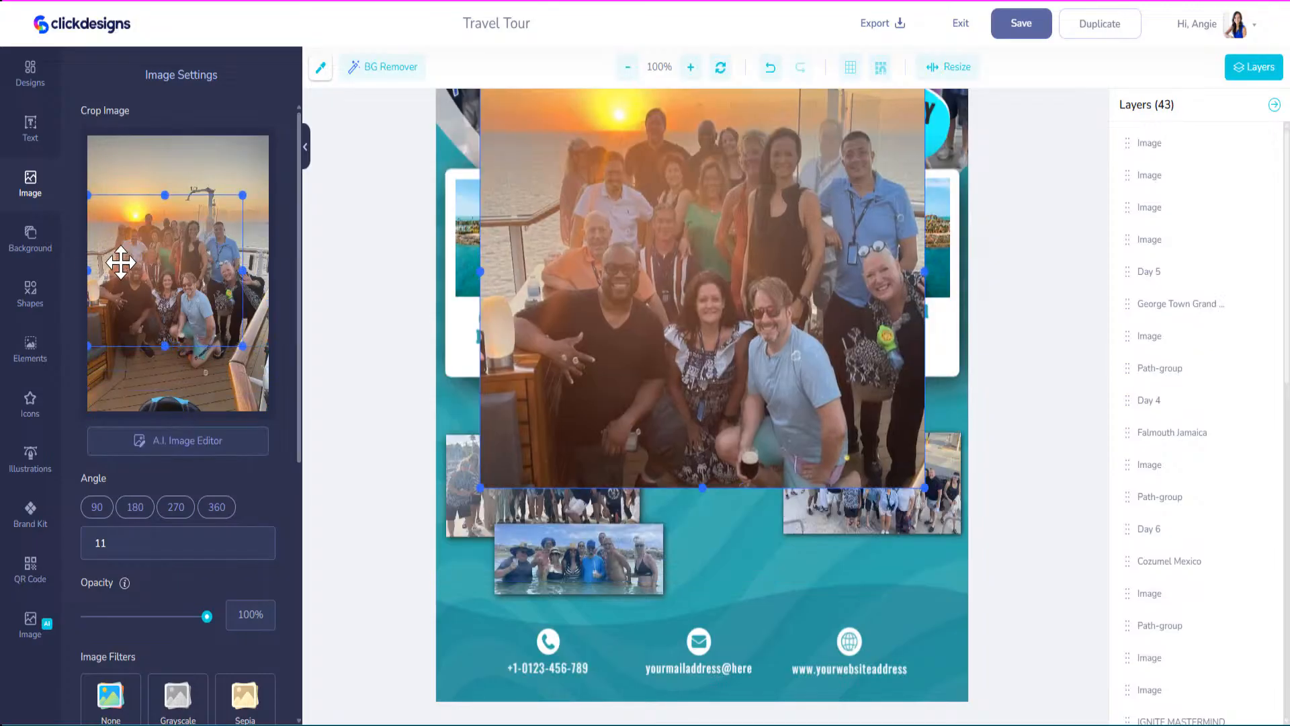
drag(88, 269, 111, 270)
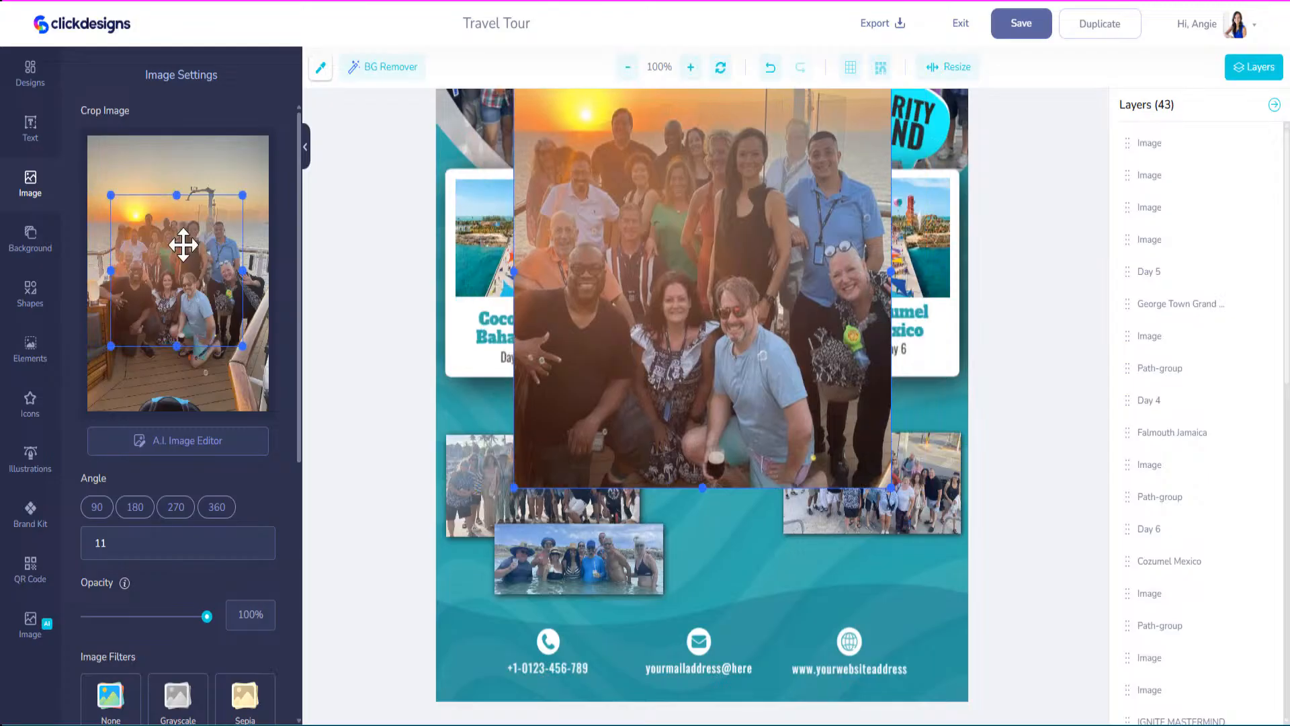
Shrink the sunset photo beneath the right collage photo with a blurred shadow; nudge the water photo.
drag(587, 209, 583, 283)
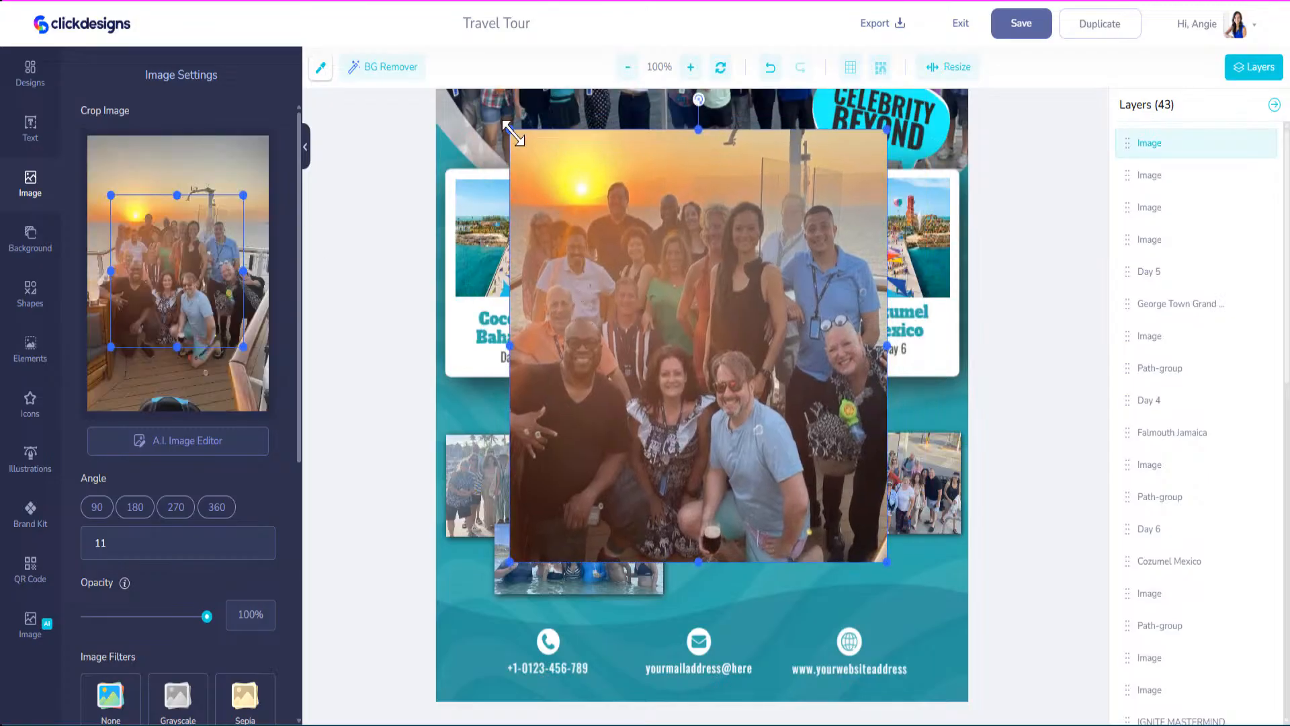
drag(511, 130, 760, 417)
drag(779, 520, 778, 584)
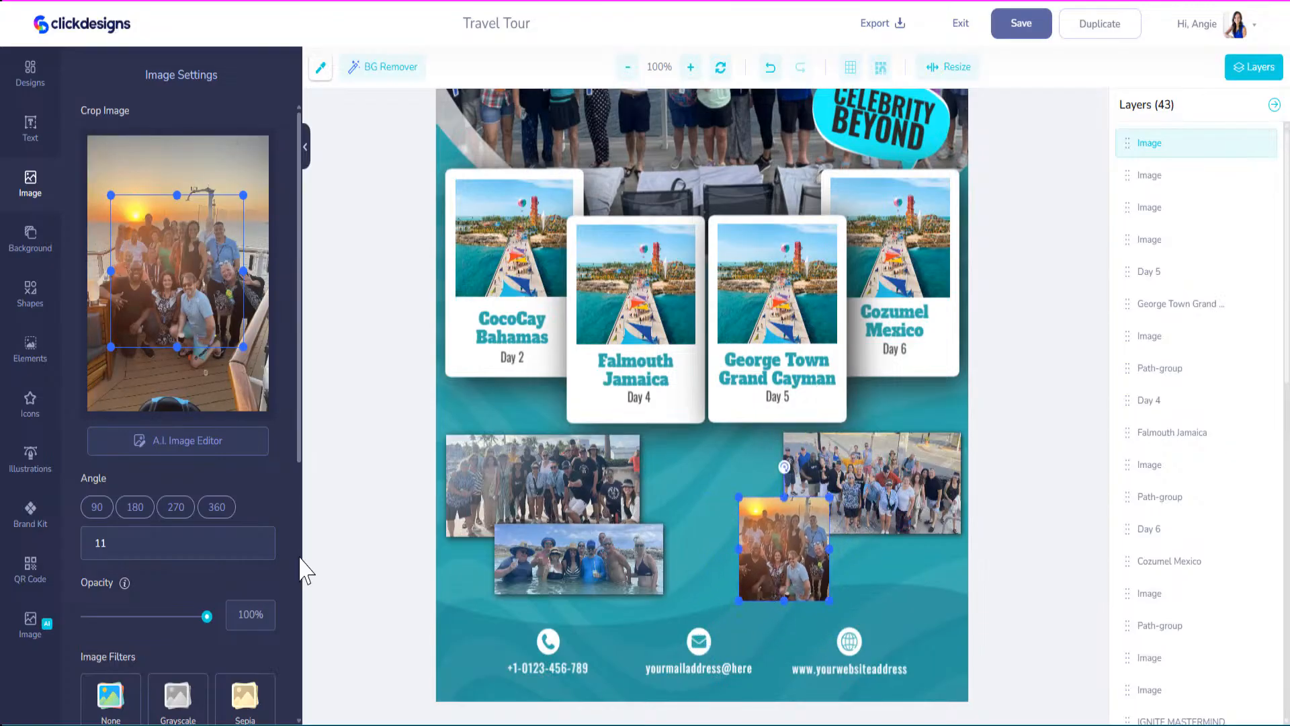
scroll(225, 567, down, 6)
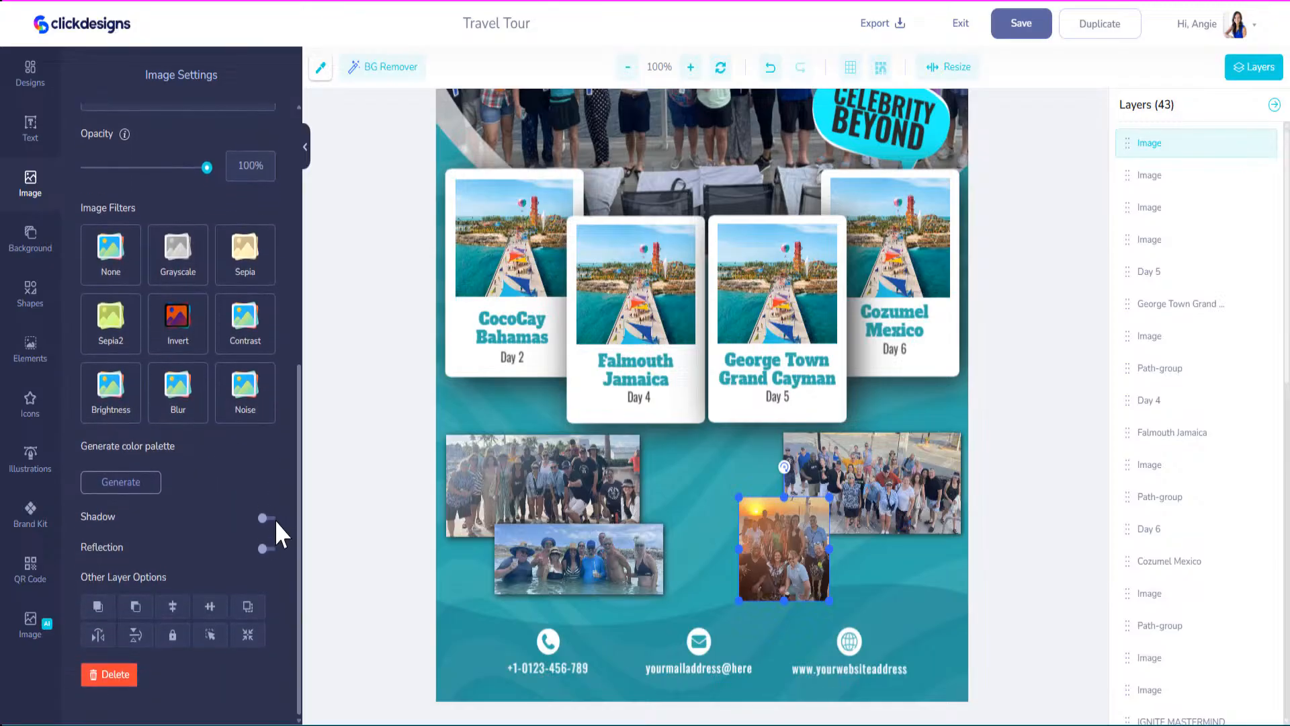
click(269, 518)
drag(104, 701, 191, 701)
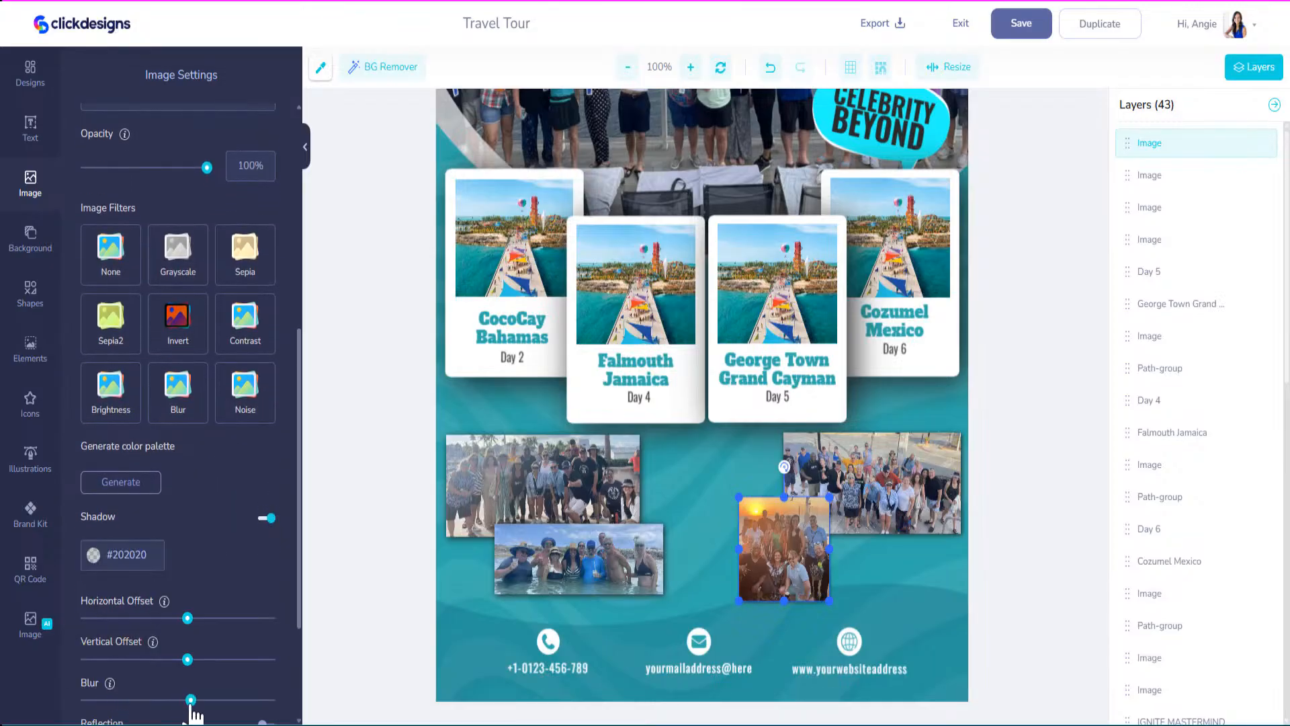
drag(596, 586, 605, 592)
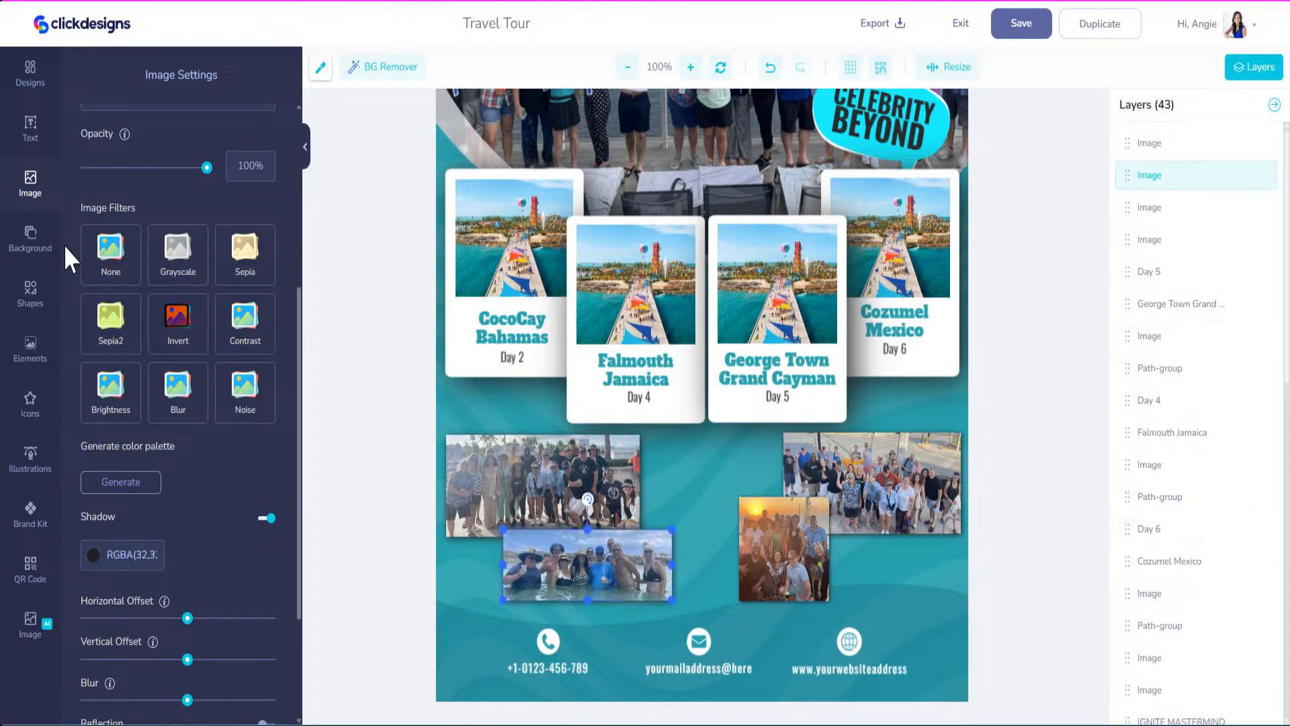
Upload the bar group photo, place it, and crop its bottom and sides.
click(34, 186)
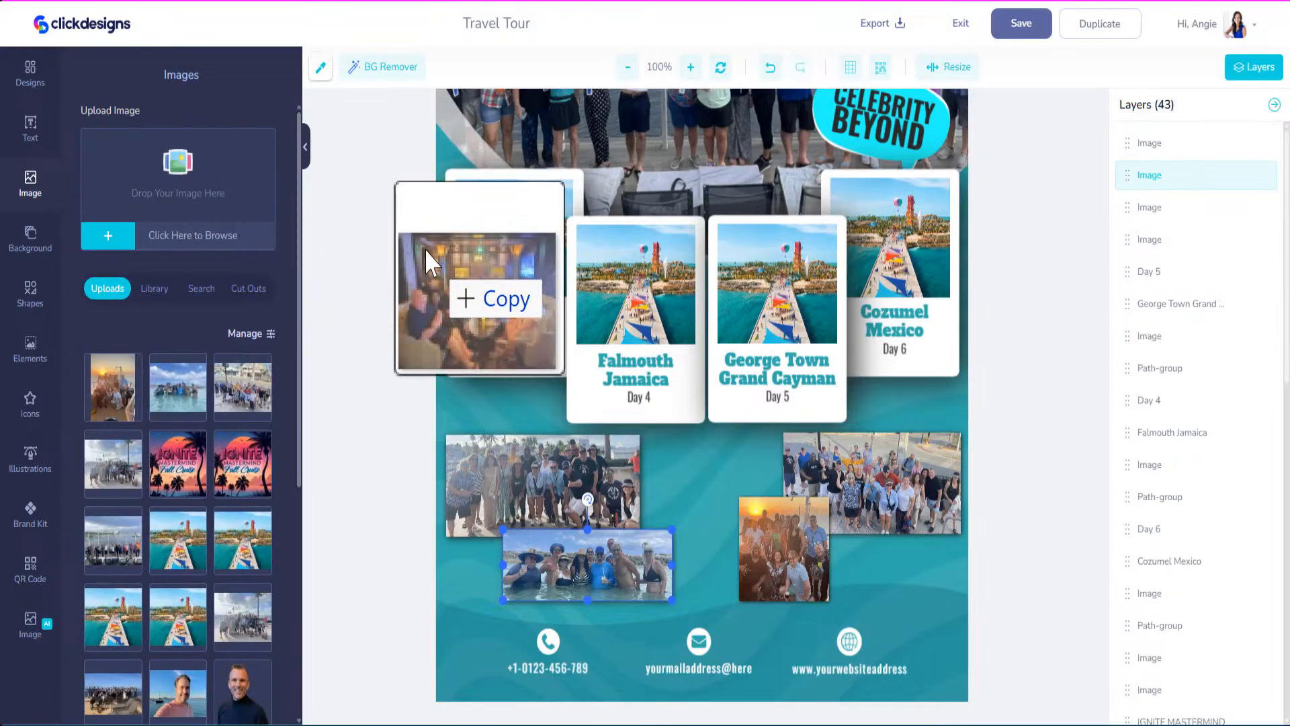
drag(432, 260, 140, 175)
drag(121, 393, 691, 484)
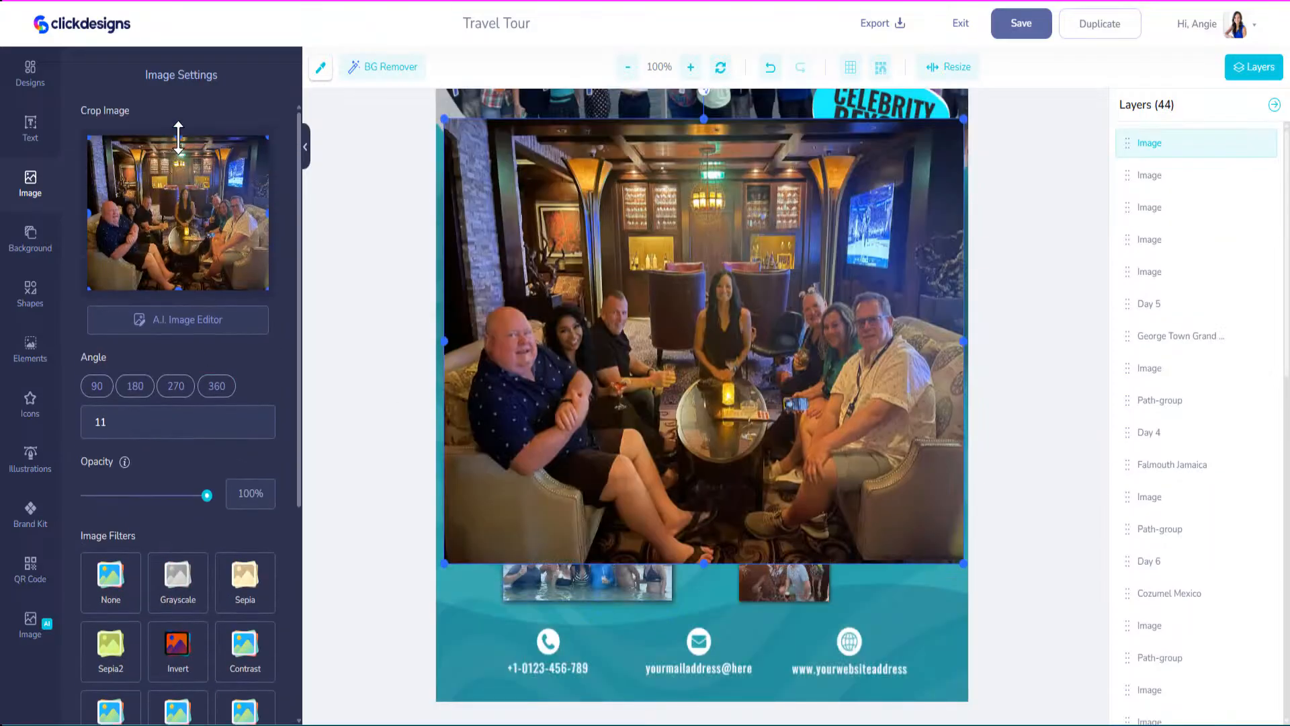
drag(181, 294, 180, 268)
drag(89, 225, 96, 225)
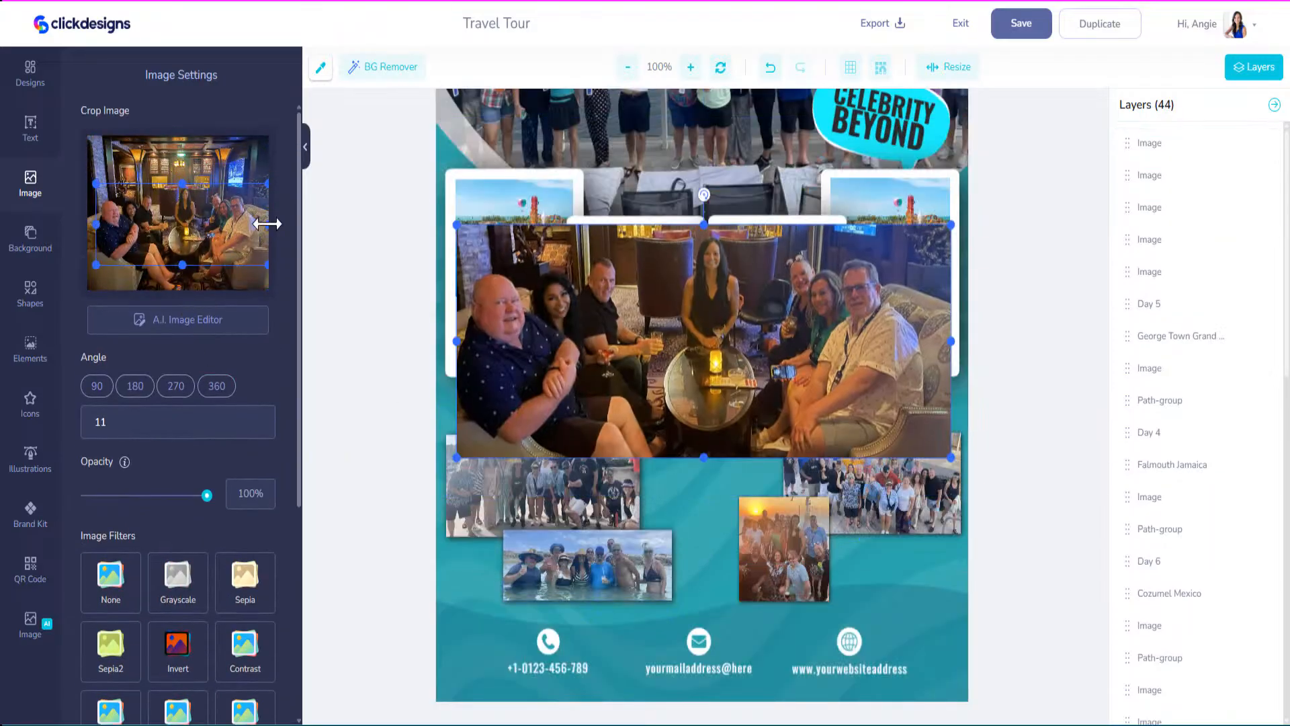
drag(267, 223, 250, 221)
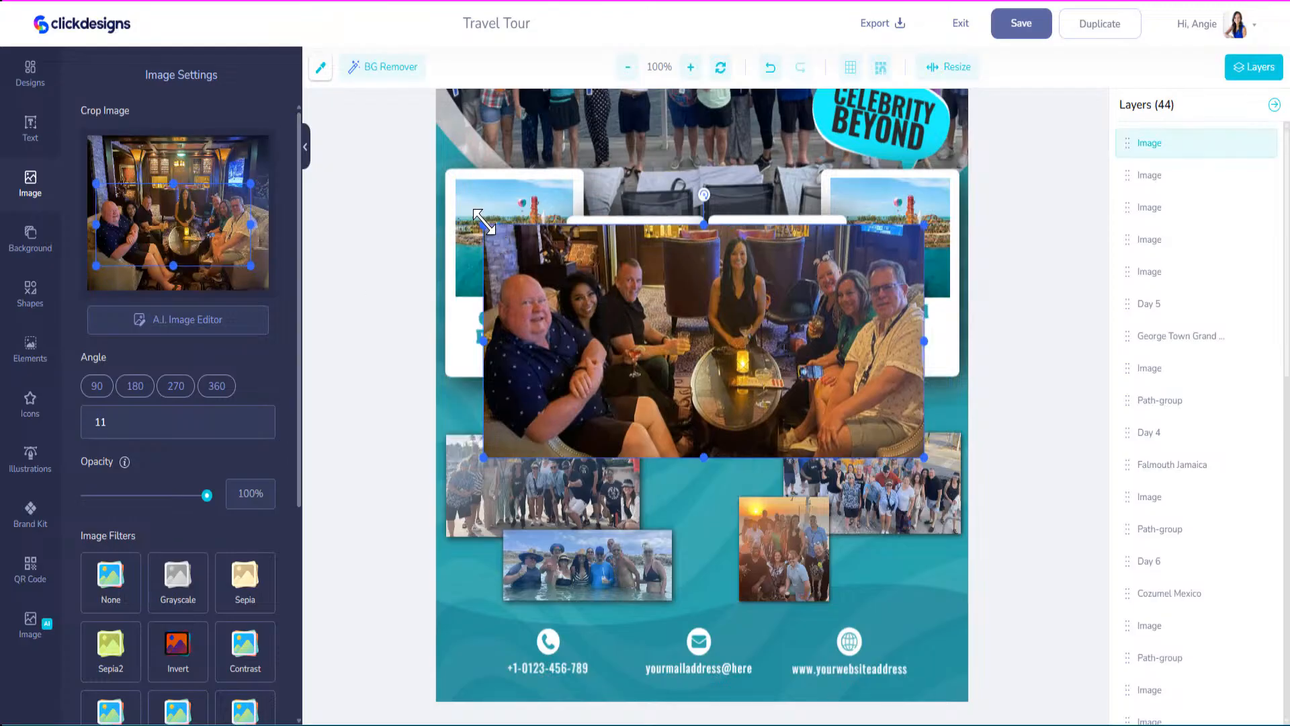
Shrink the bar photo between the collage photos and bring the sunset photo in front of it.
drag(458, 225, 747, 378)
drag(775, 415, 648, 496)
drag(796, 539, 771, 526)
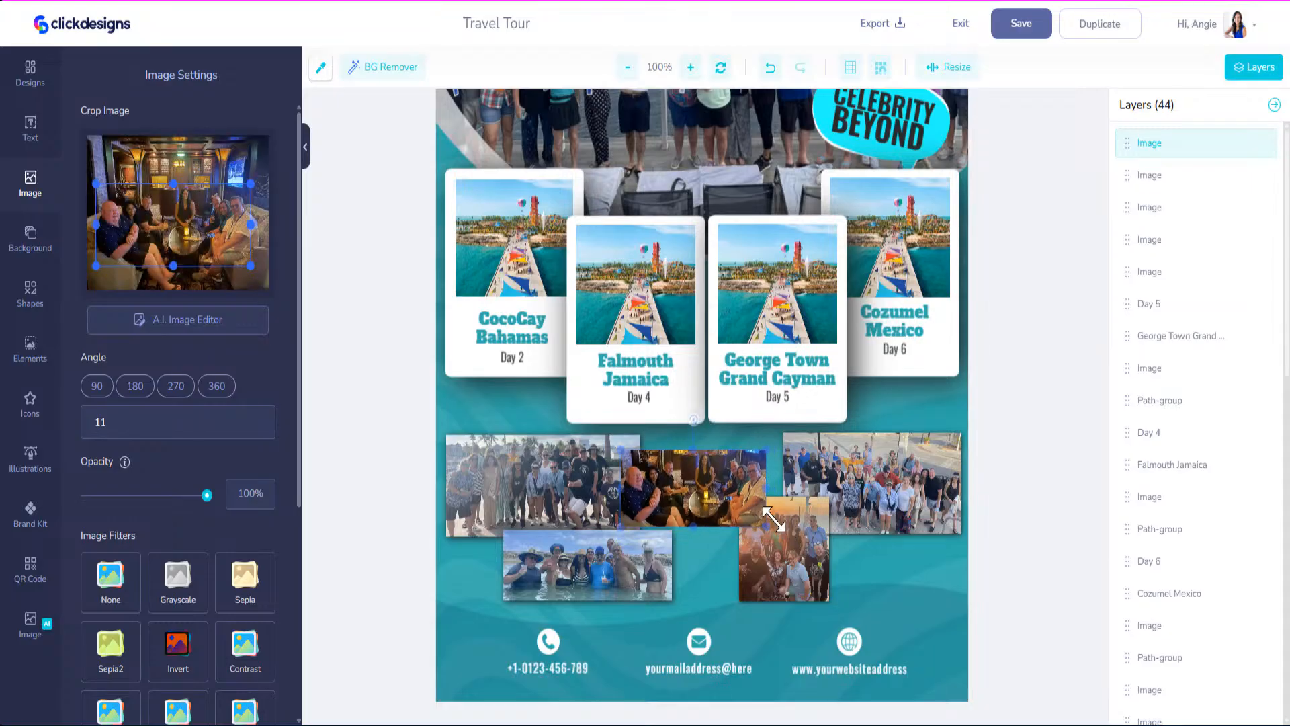
mouse_move(709, 483)
mouse_down()
mouse_move(740, 490)
mouse_move(725, 484)
mouse_up()
click(794, 554)
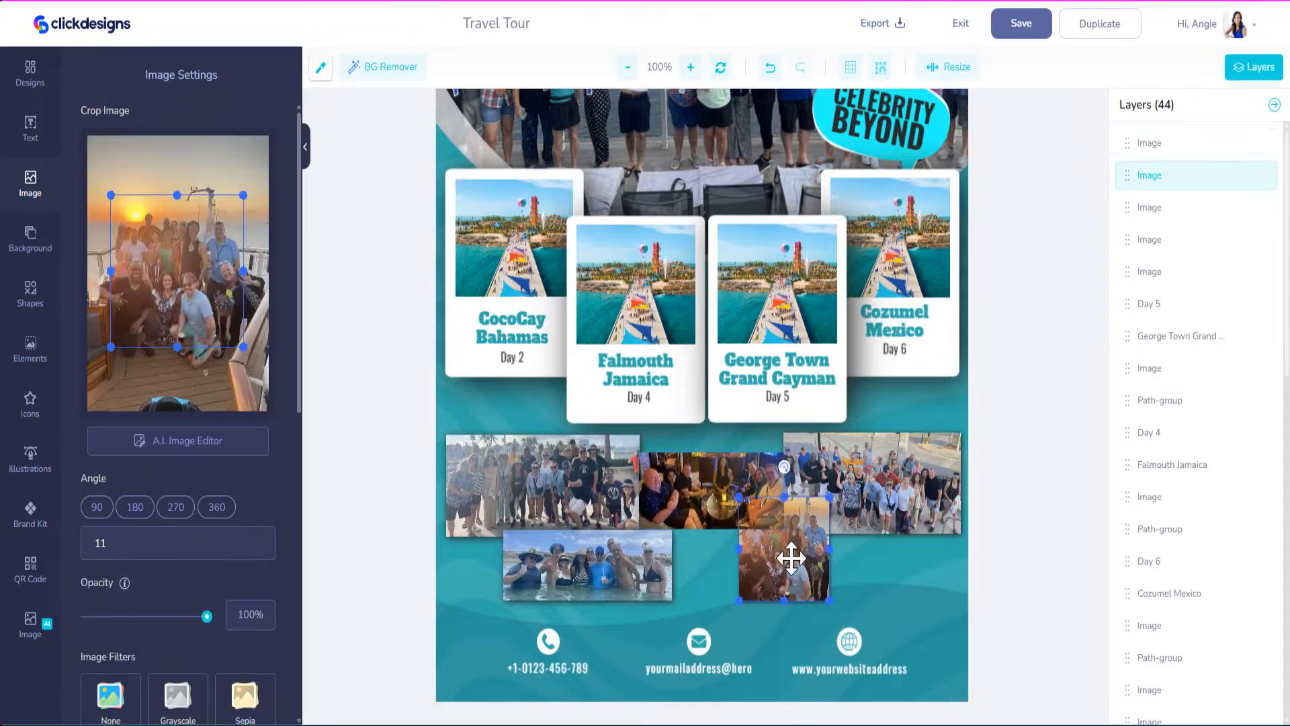
right_click(793, 561)
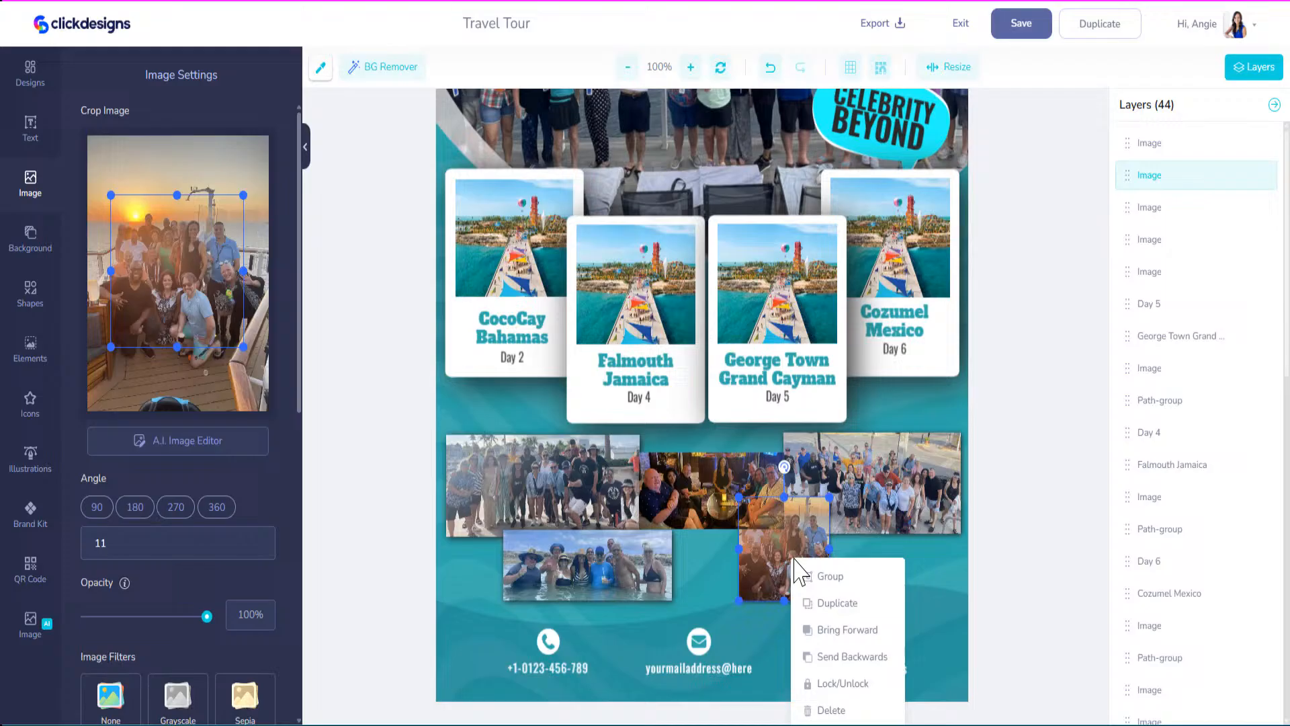
click(852, 632)
Give the bar photo a drop shadow with increased blur.
click(728, 474)
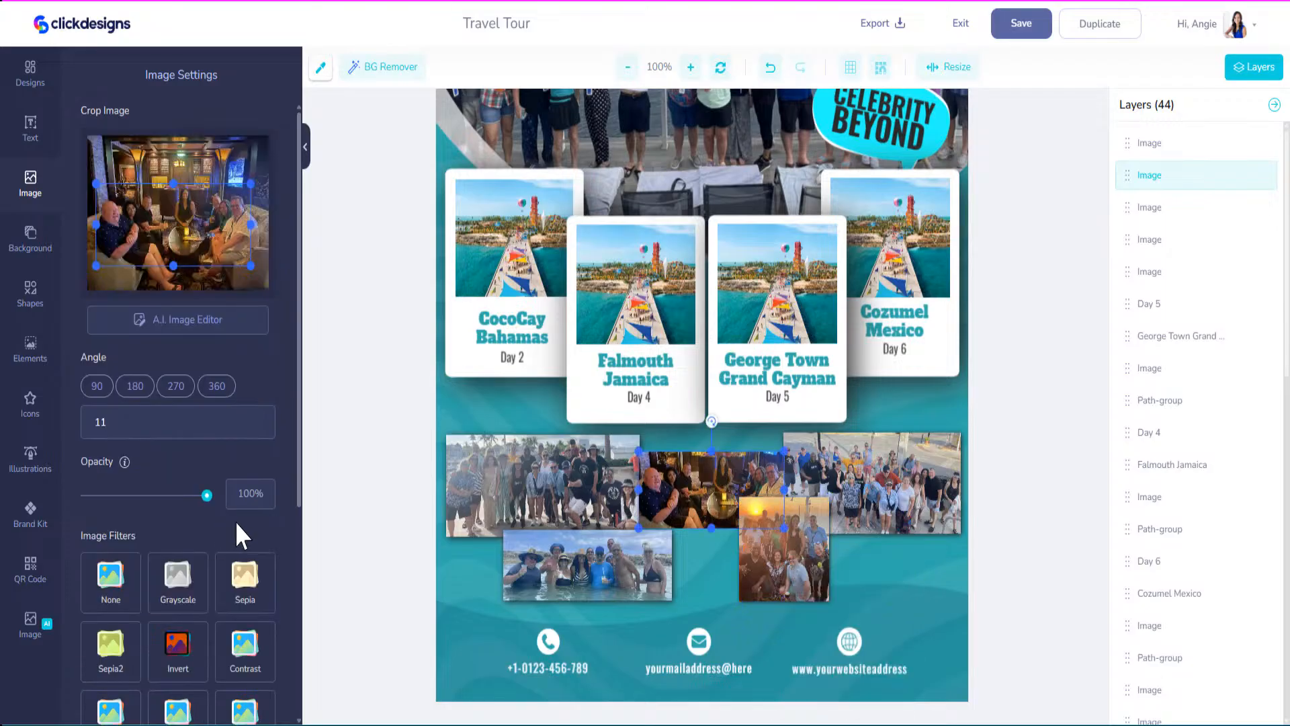
scroll(231, 519, down, 6)
click(267, 514)
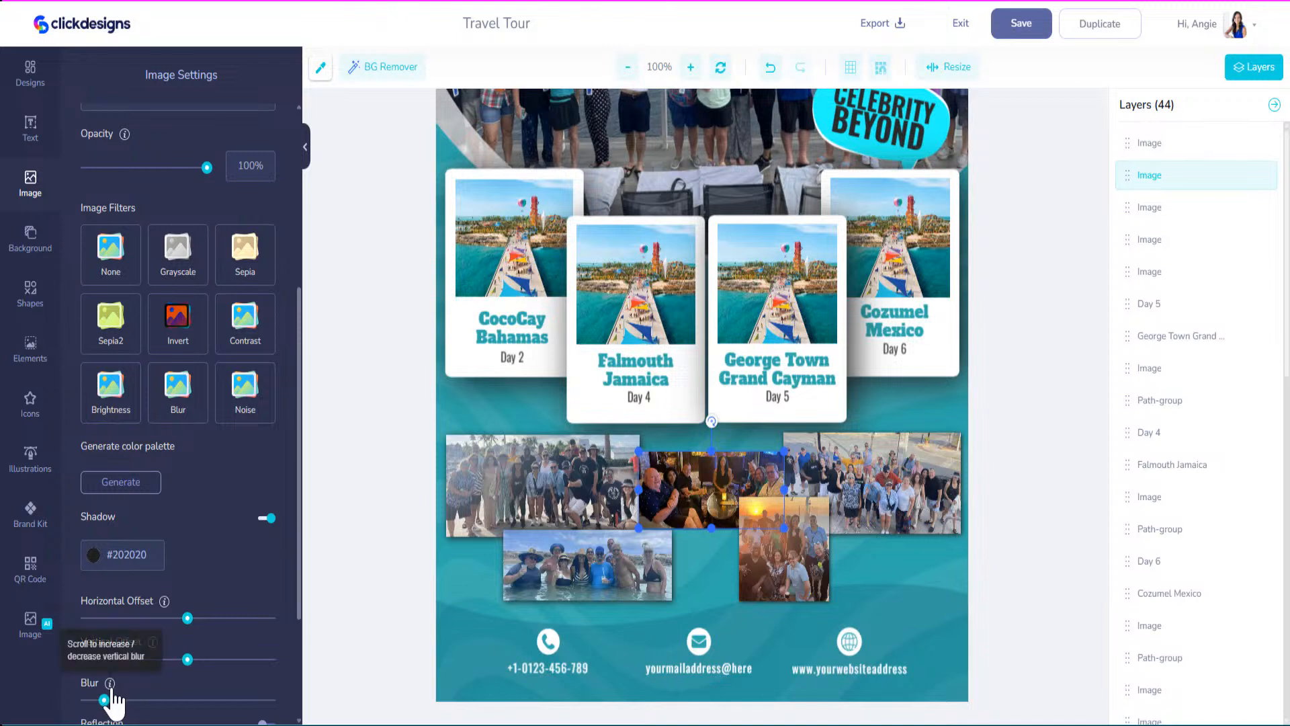
drag(105, 702, 188, 711)
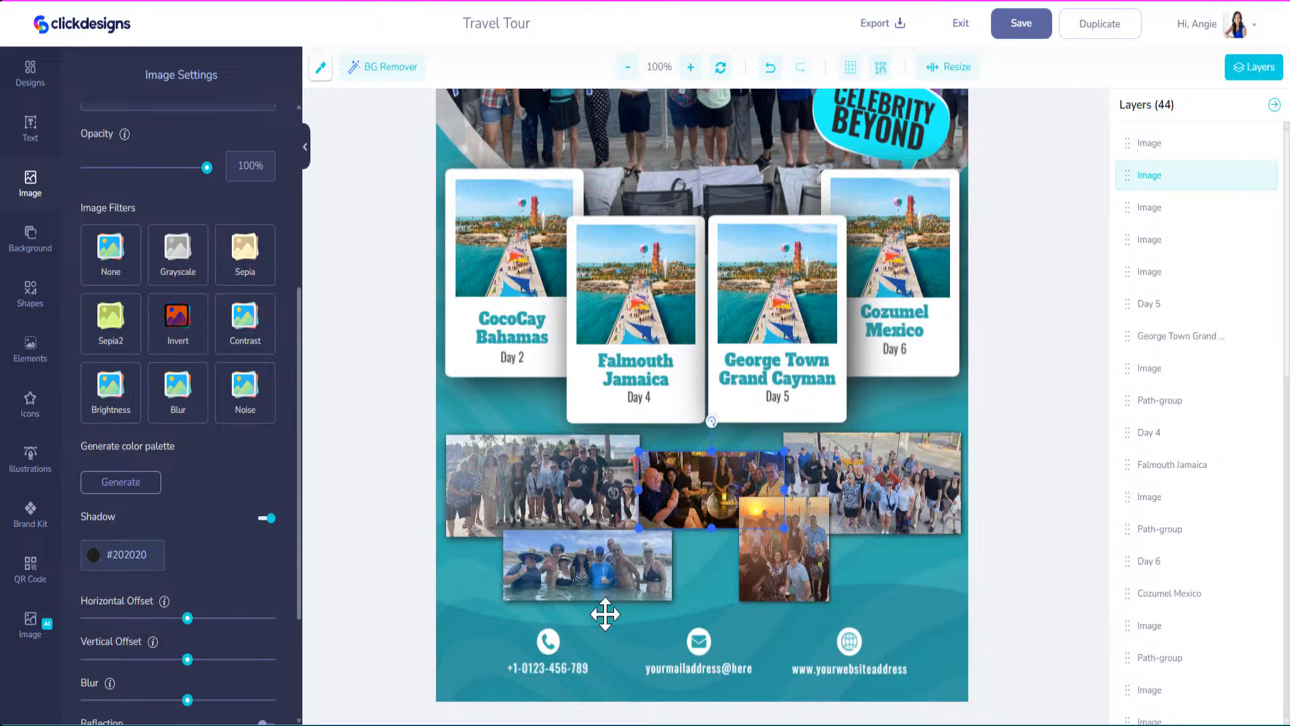
Replace the footer's placeholder e-mail with the cruise contact e-mail and recentre it under its icon.
click(564, 670)
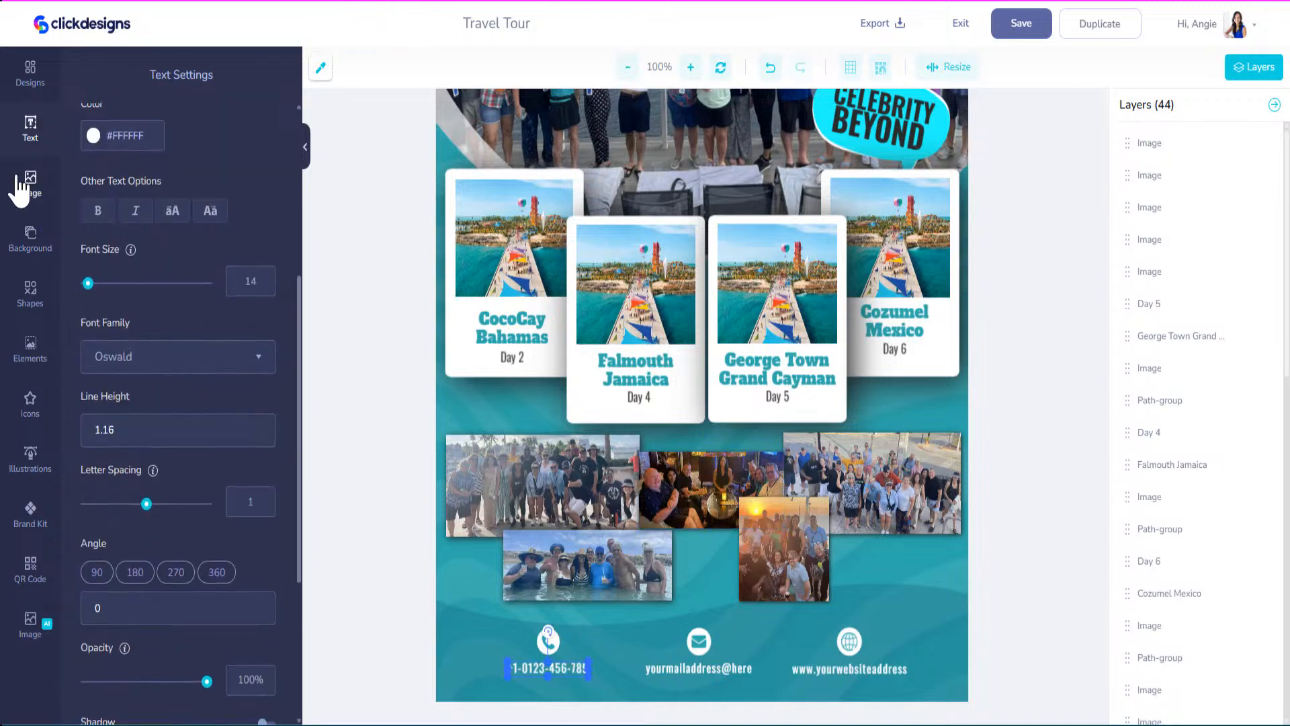
scroll(185, 229, down, 1)
scroll(163, 235, up, 5)
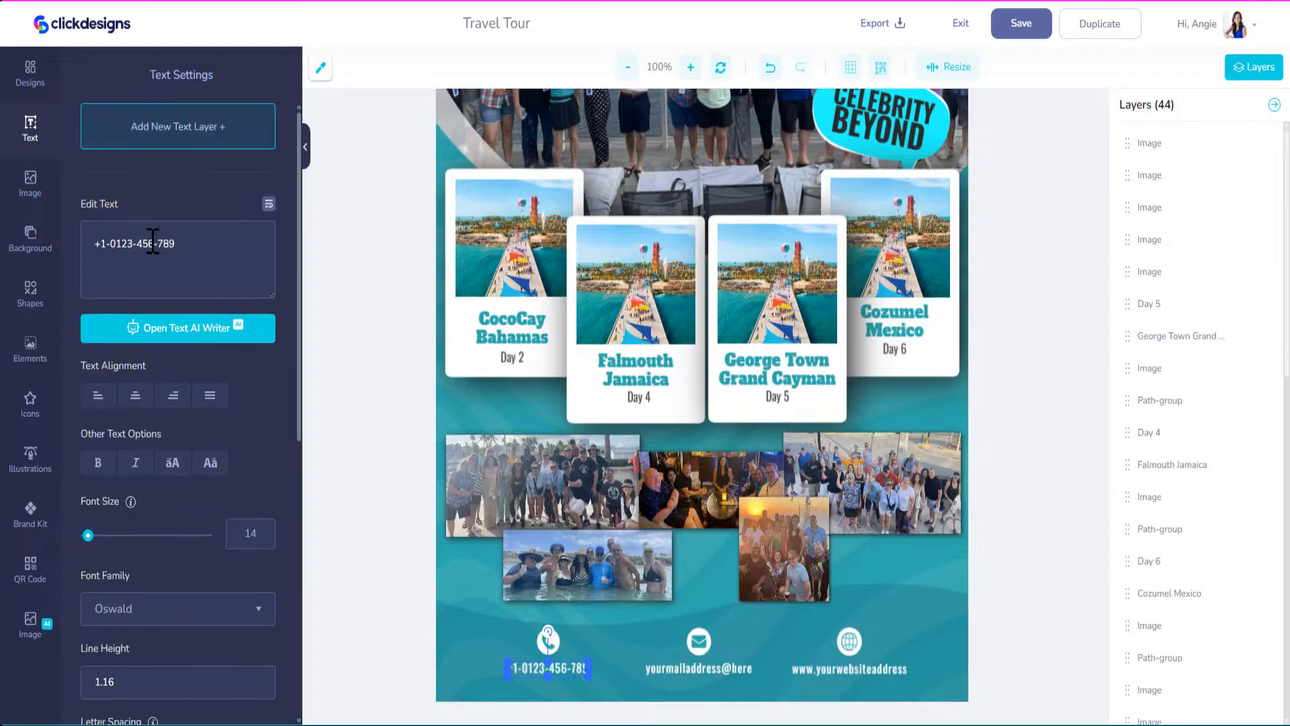
click(725, 672)
drag(163, 244, 34, 239)
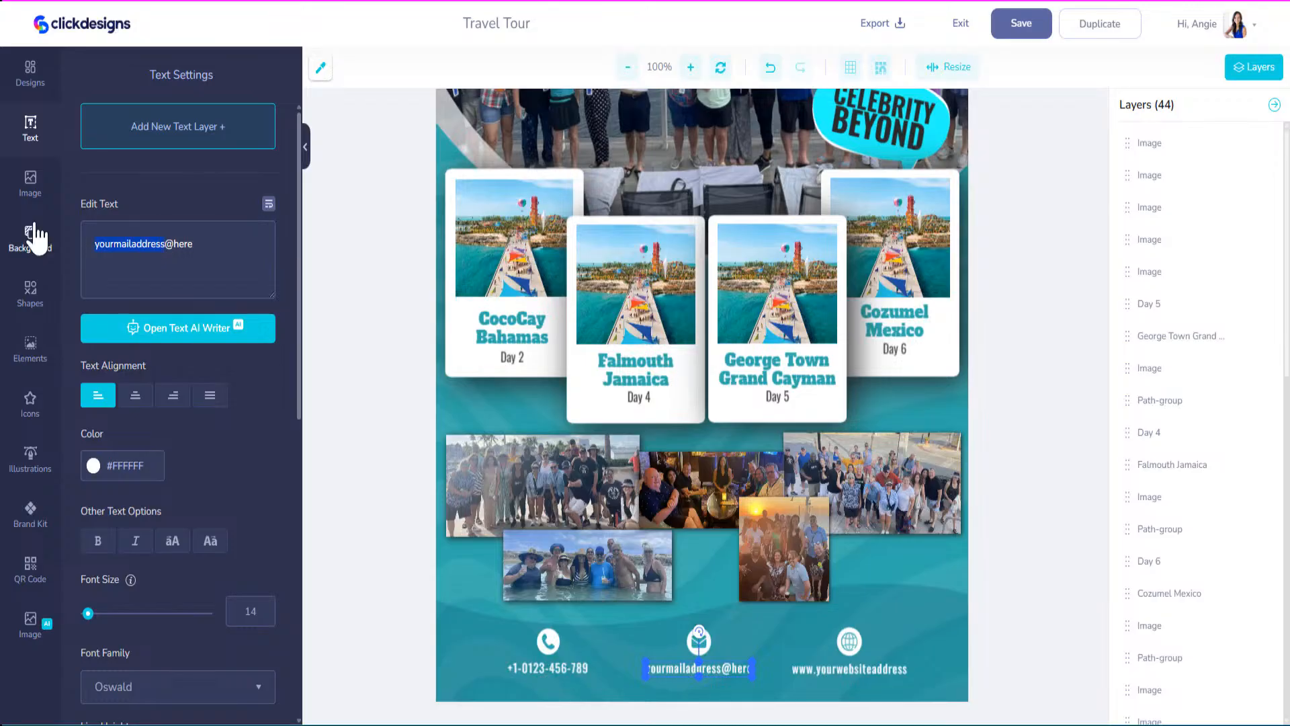
text(Cruise)
key(BackSpace)
key(BackSpace)
key(BackSpace)
key(BackSpace)
key(BackSpace)
key(BackSpace)
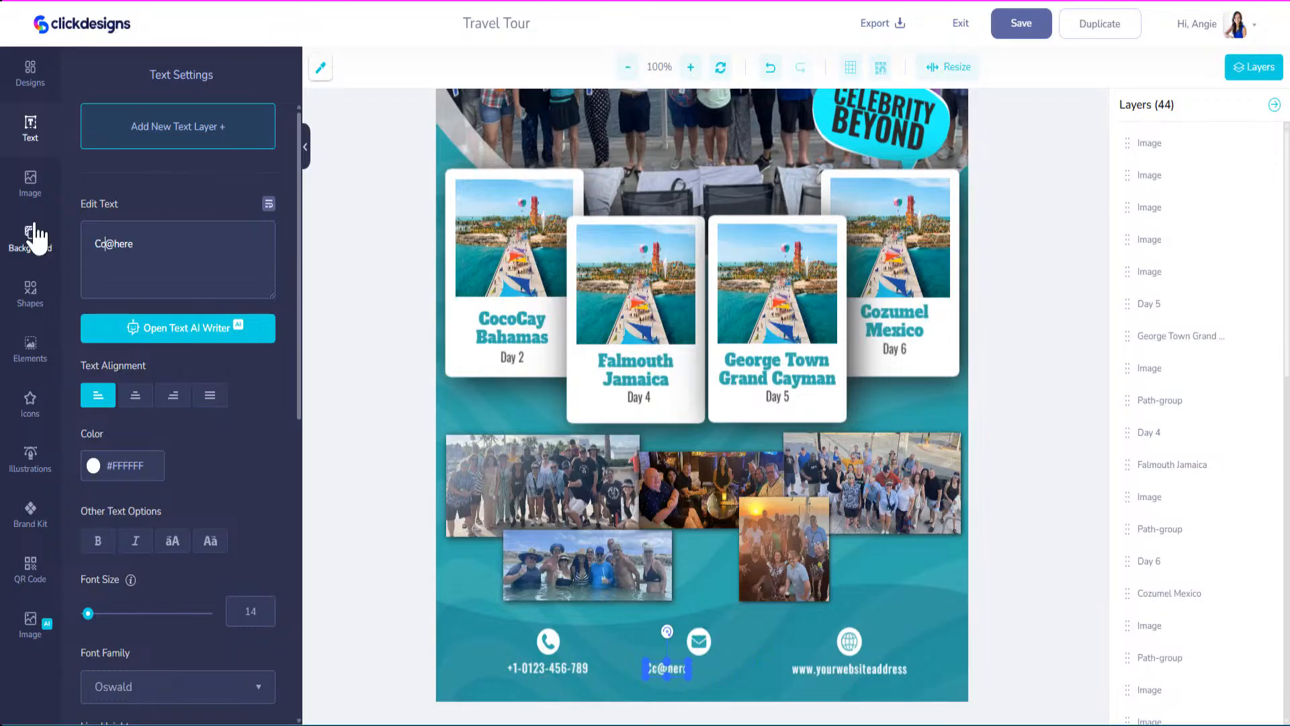
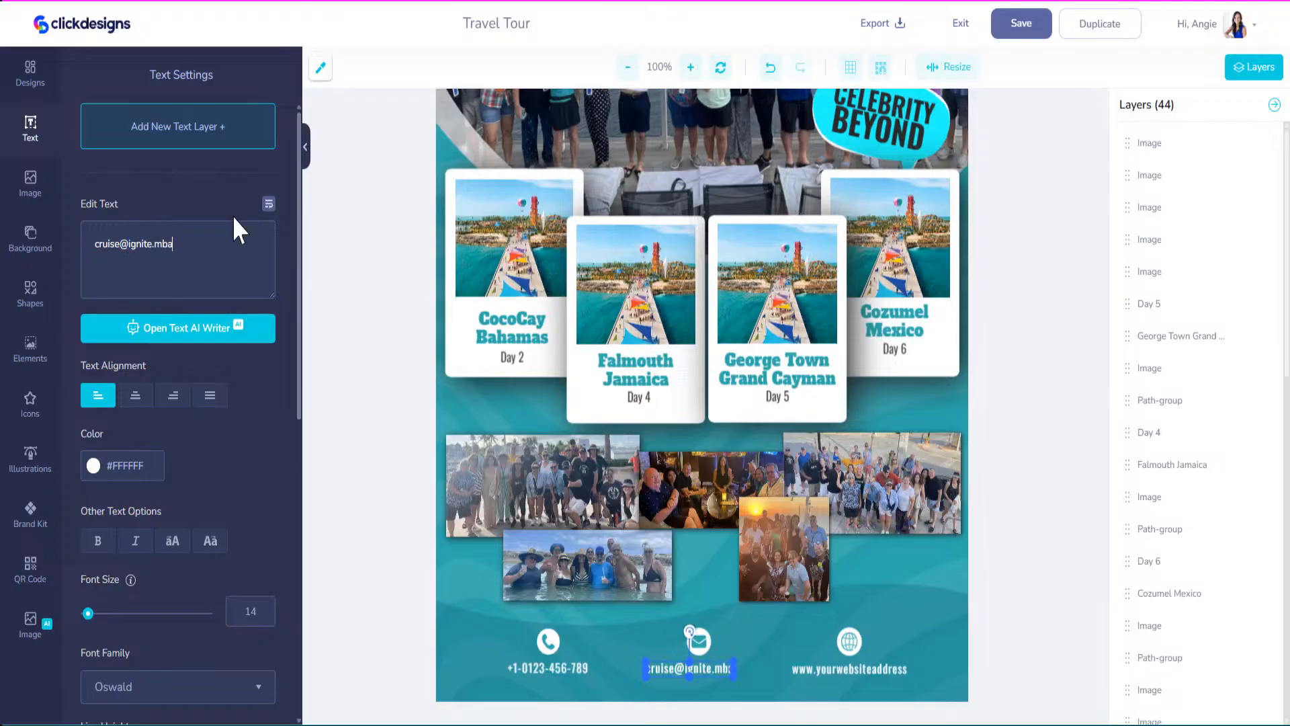
drag(715, 668, 724, 668)
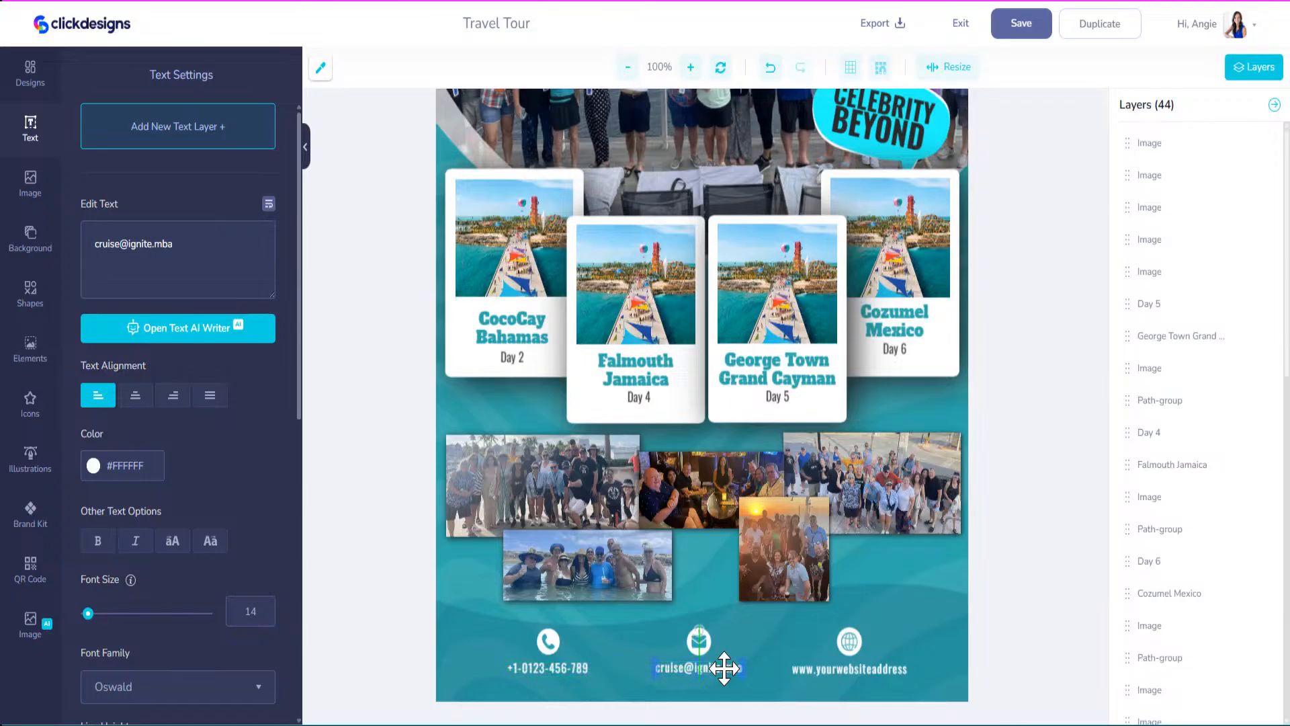
click(869, 668)
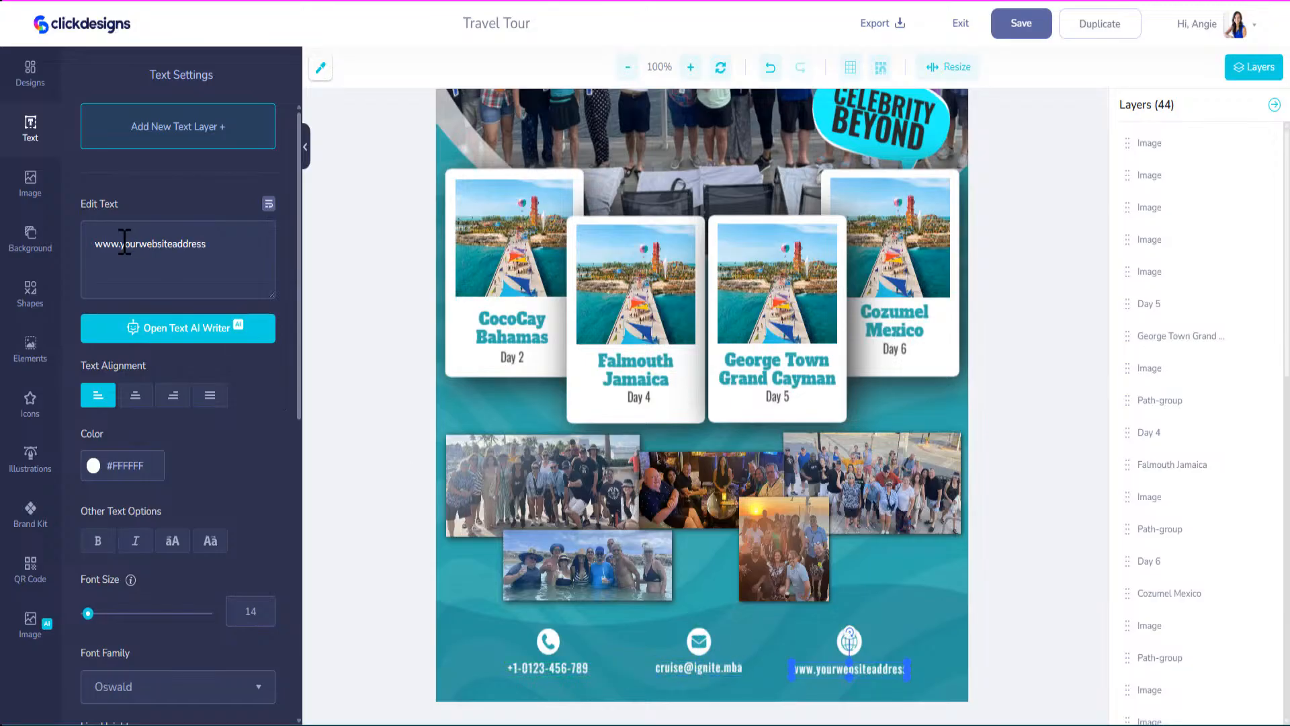
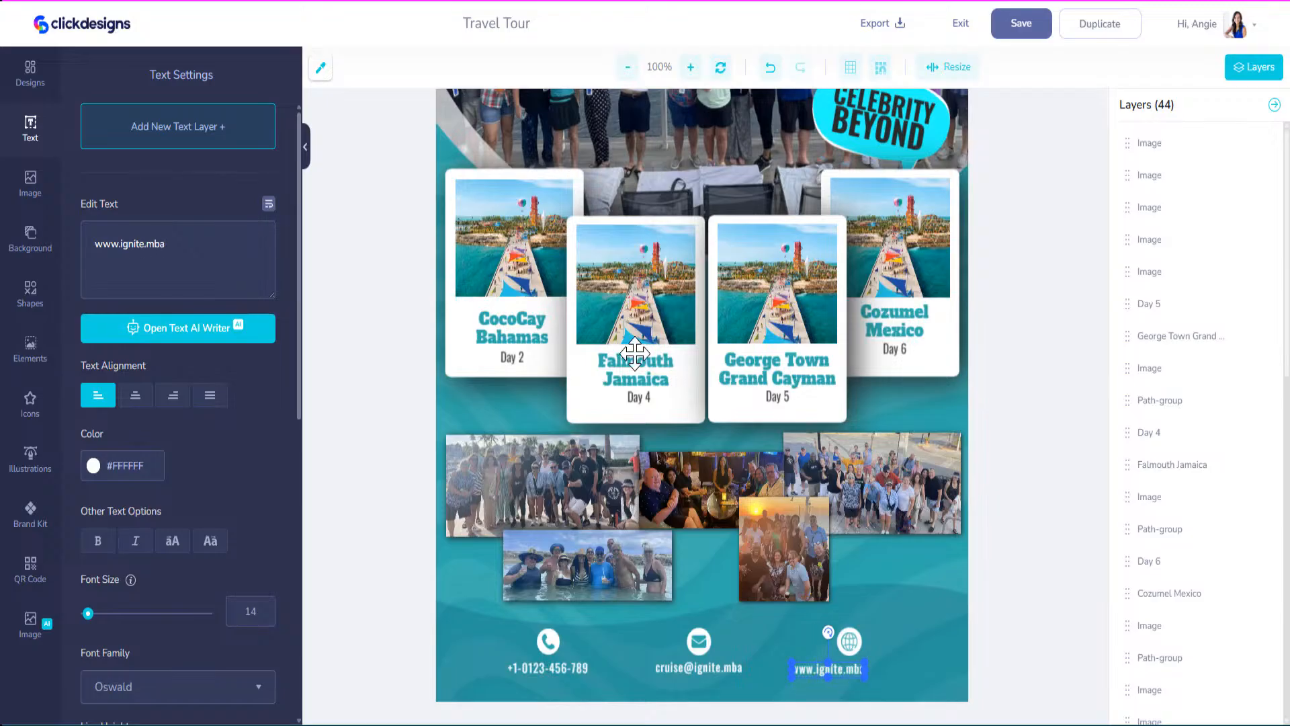
drag(838, 668, 854, 668)
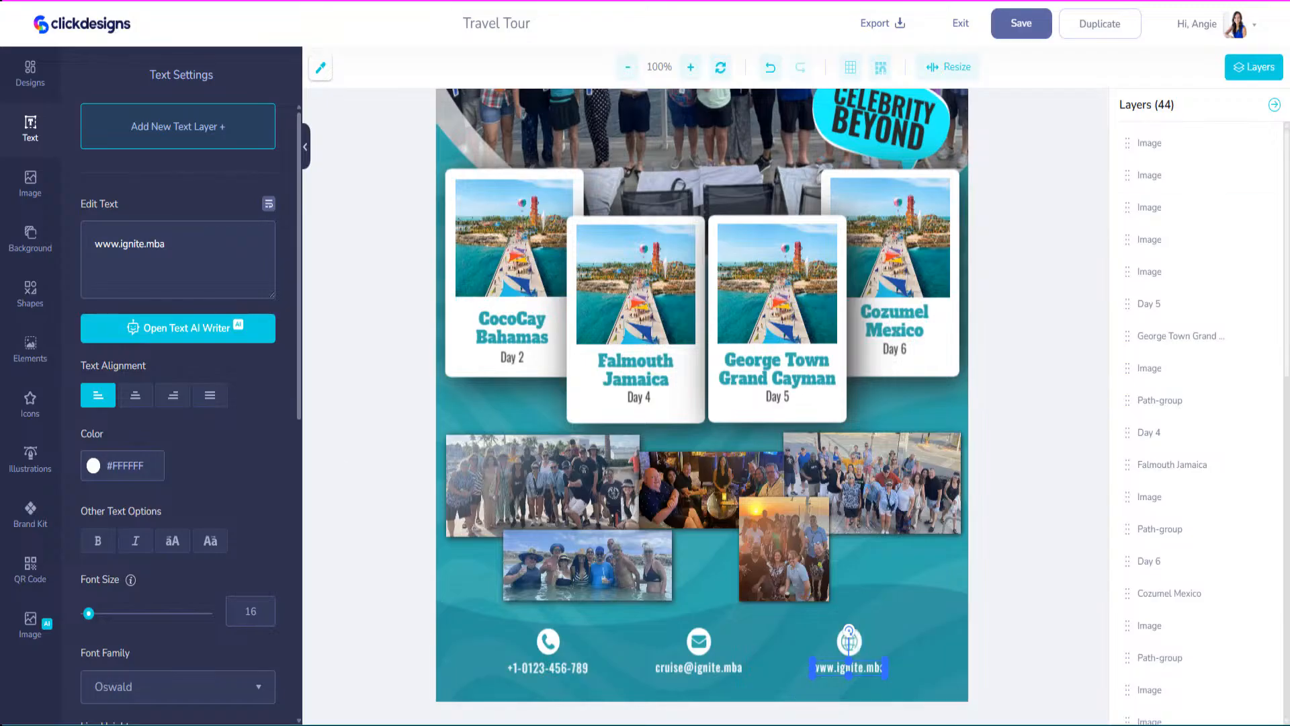
drag(365, 2, 494, 151)
click(451, 175)
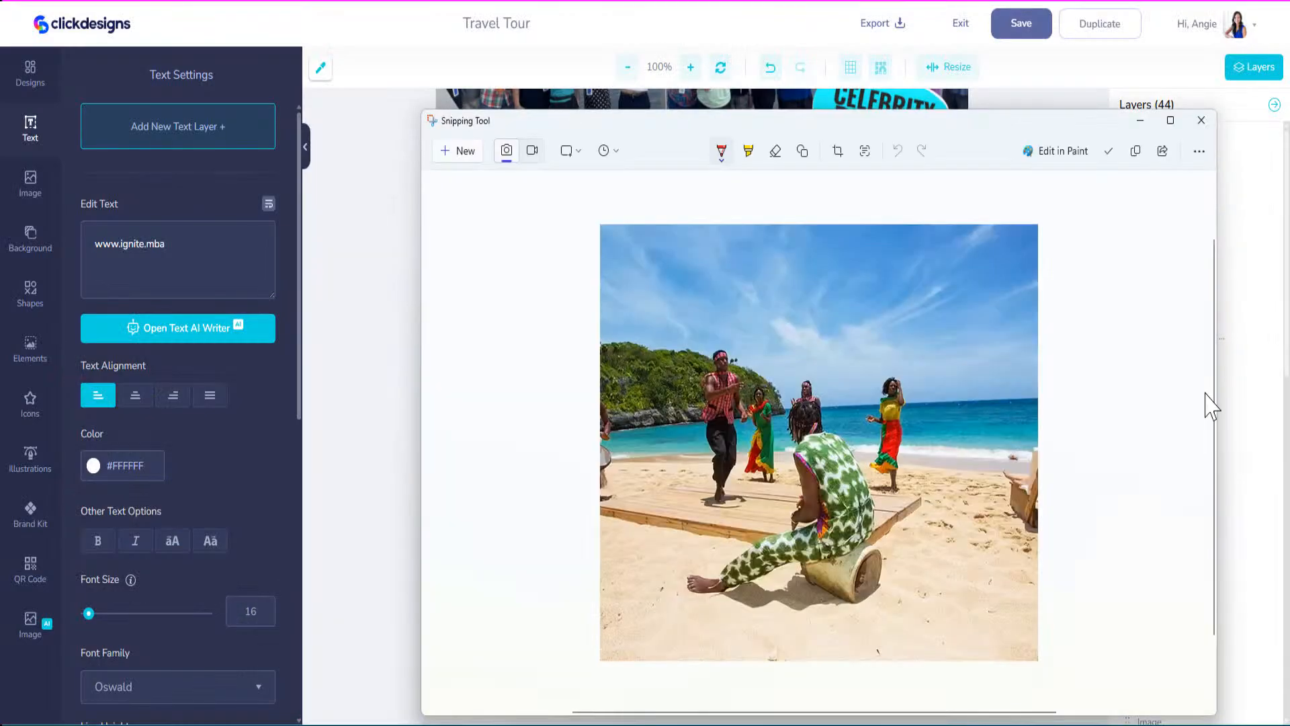
Copy the captured beach dancers photo and return to the ClickDesigns image uploads.
click(1136, 152)
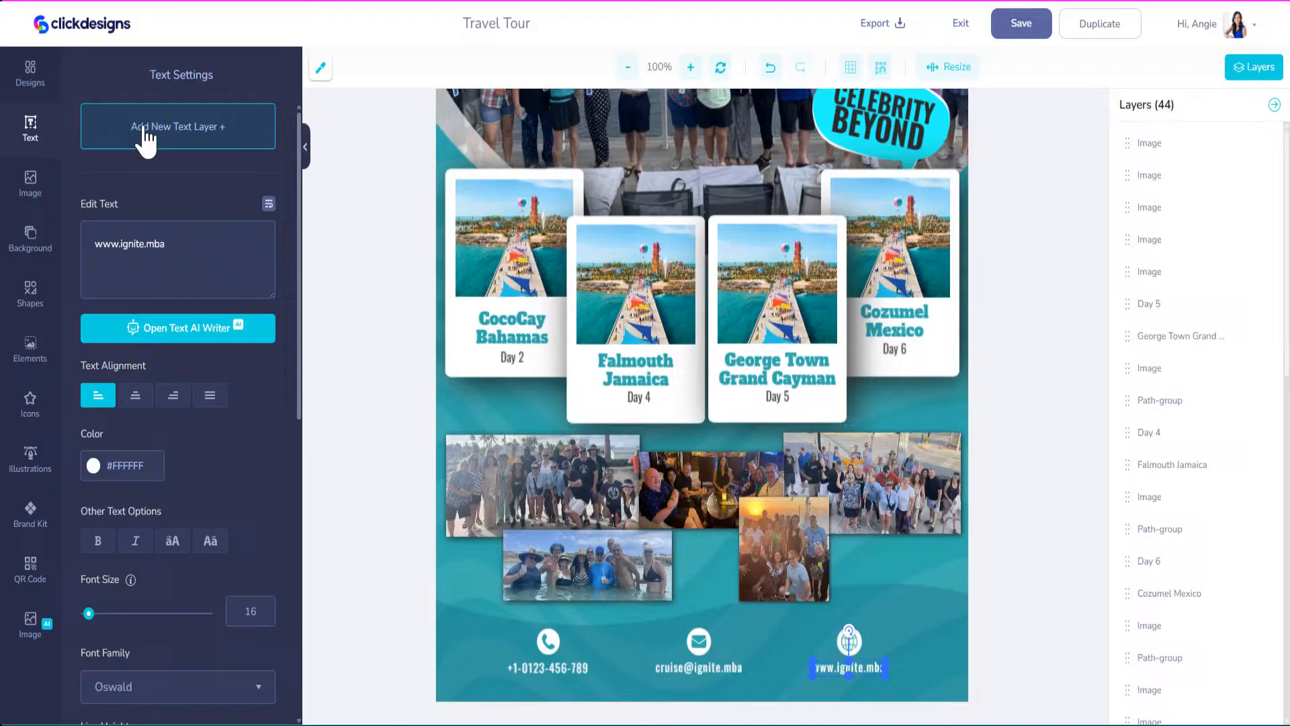
click(47, 191)
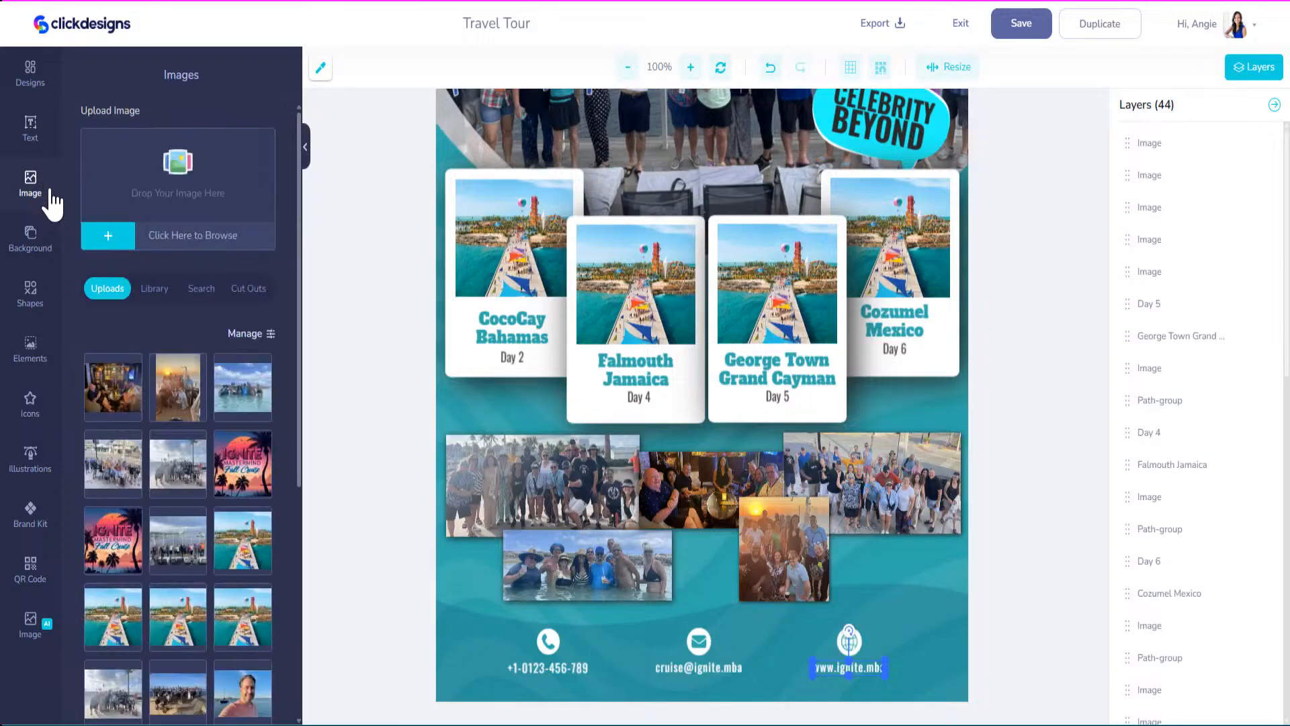
Paste the beach photo and swap it in for the Falmouth Jamaica card's placeholder, filling the frame.
key(ctrl+v)
click(119, 403)
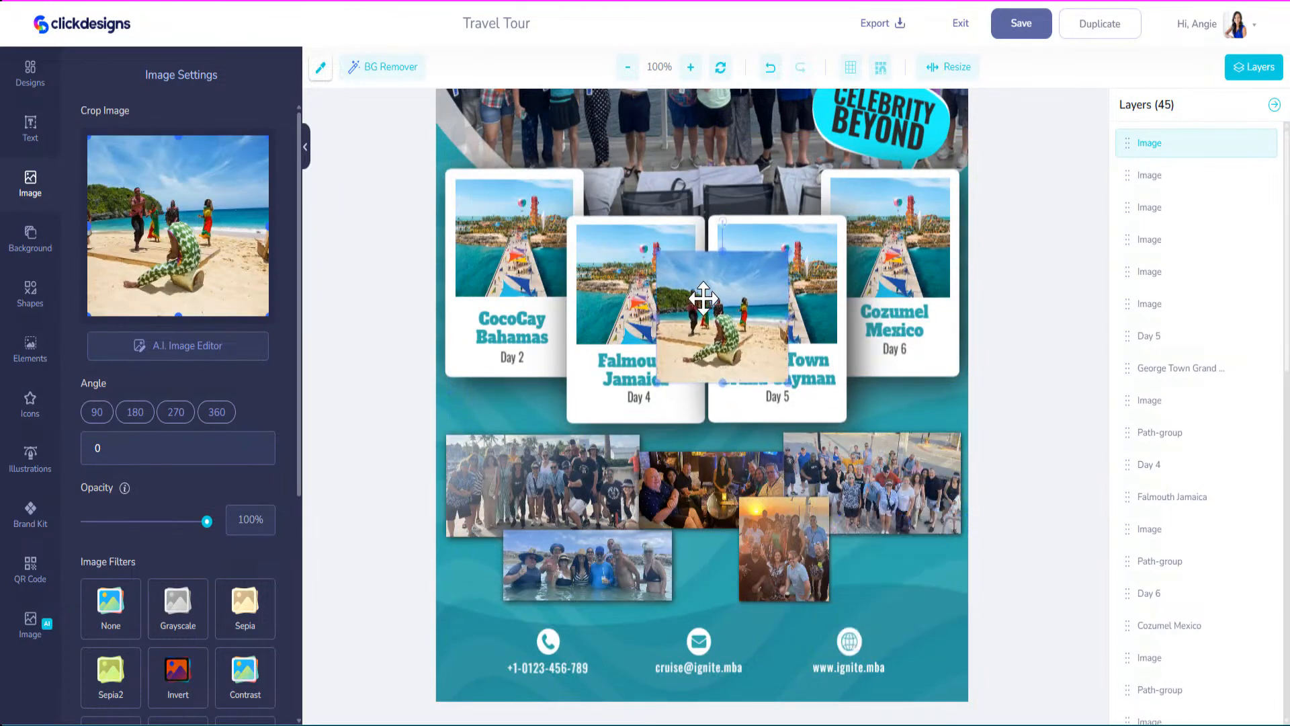
drag(703, 298, 639, 303)
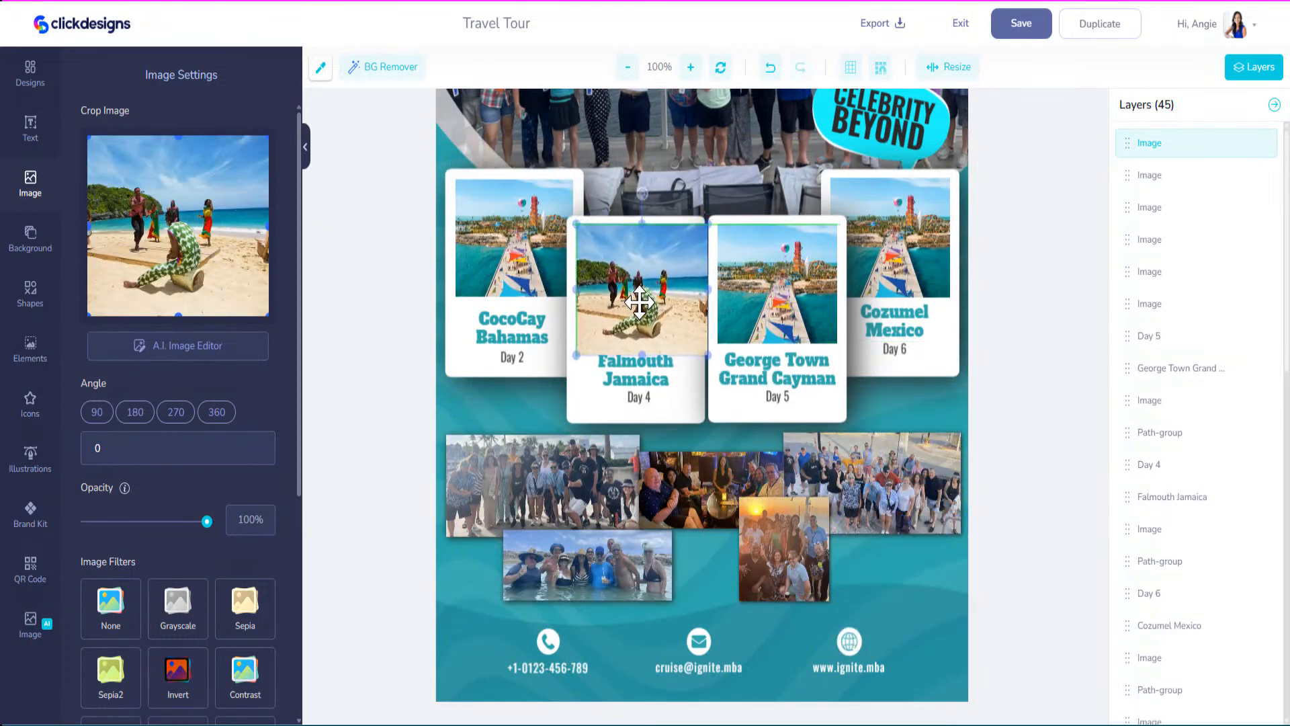
drag(701, 346, 654, 301)
click(662, 320)
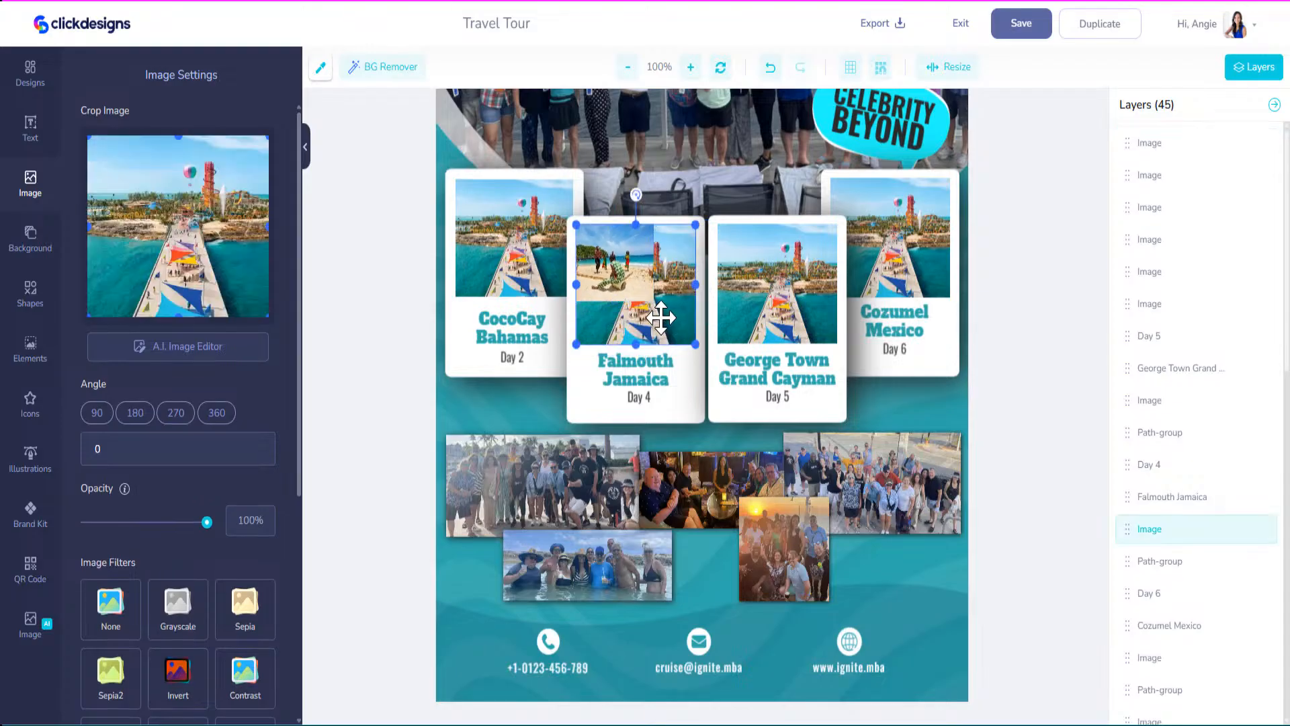
key(Delete)
click(648, 290)
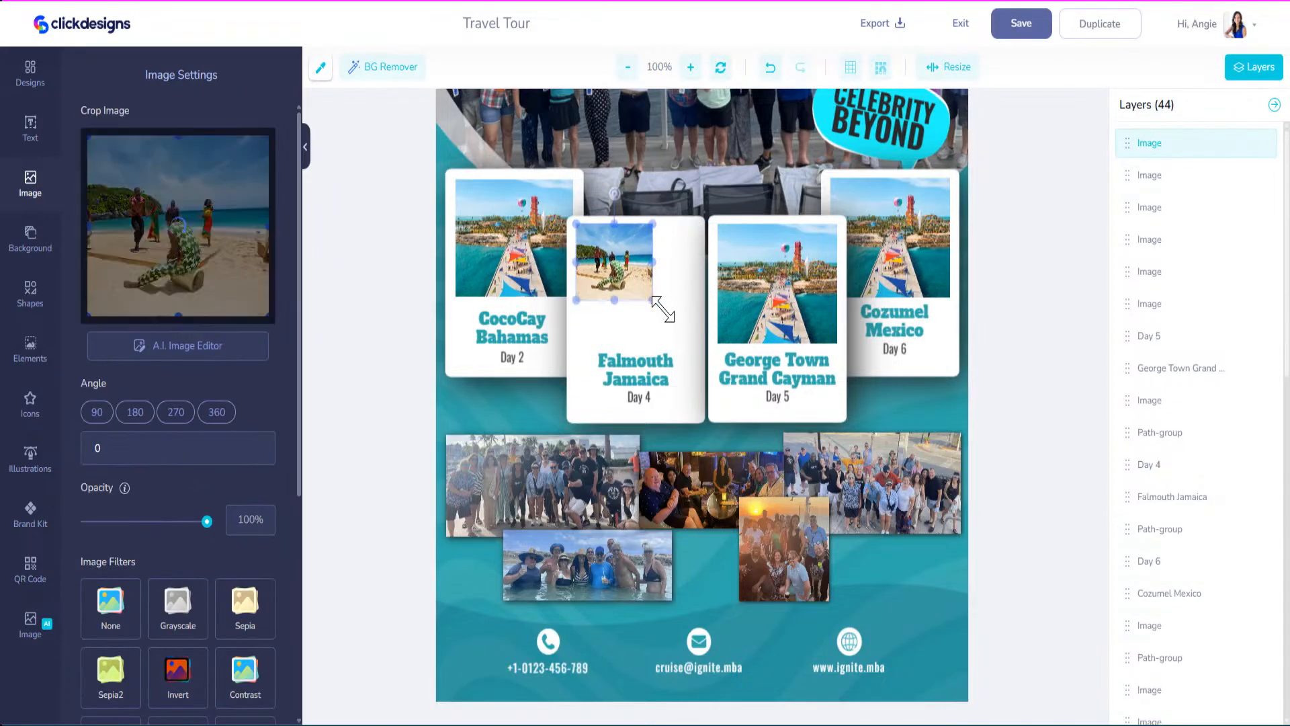
drag(655, 303, 680, 336)
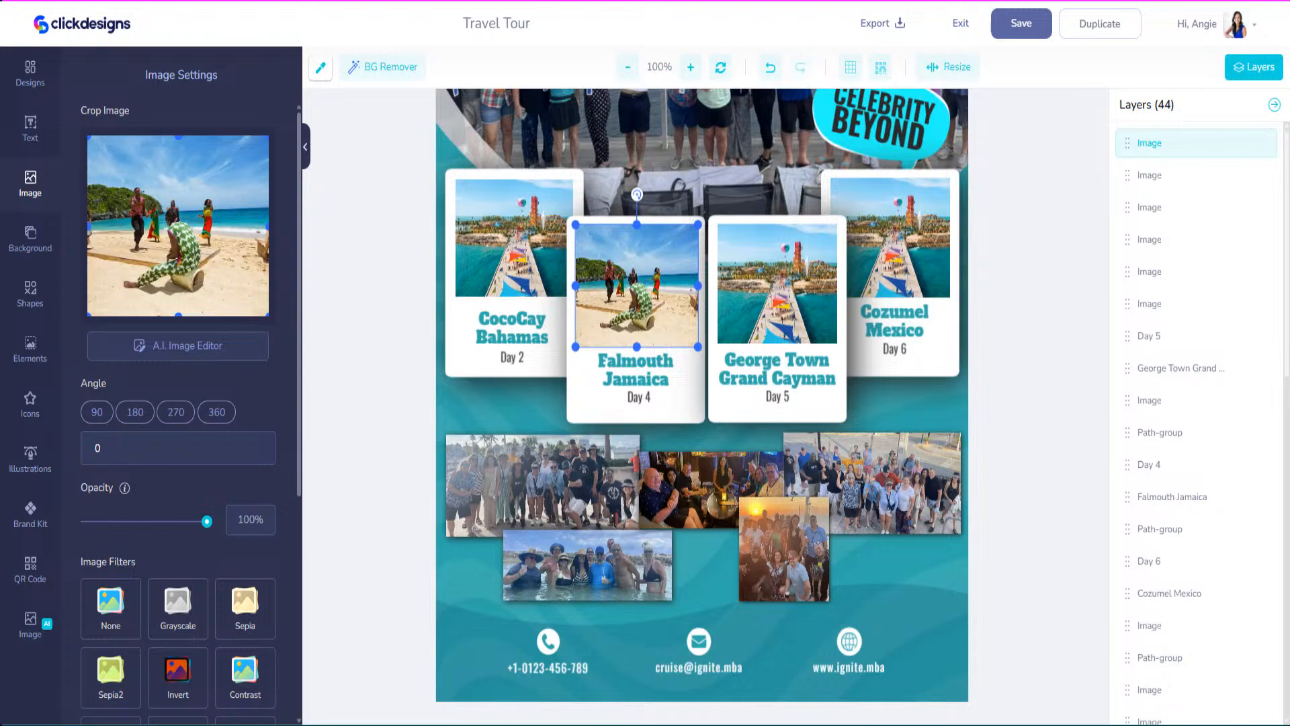
click(29, 180)
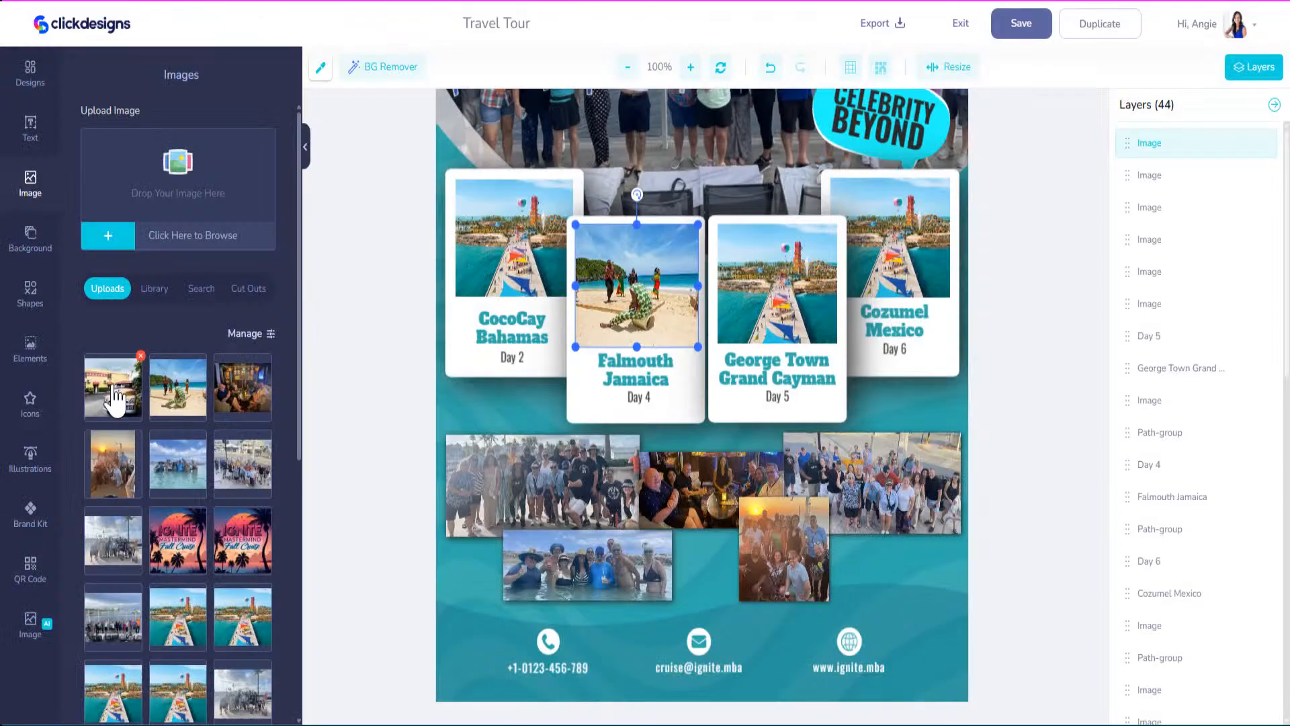
Add the vintage car photo and size it to fill the George Town Grand Cayman Day 5 frame.
click(113, 396)
drag(553, 222, 574, 326)
drag(506, 159, 840, 493)
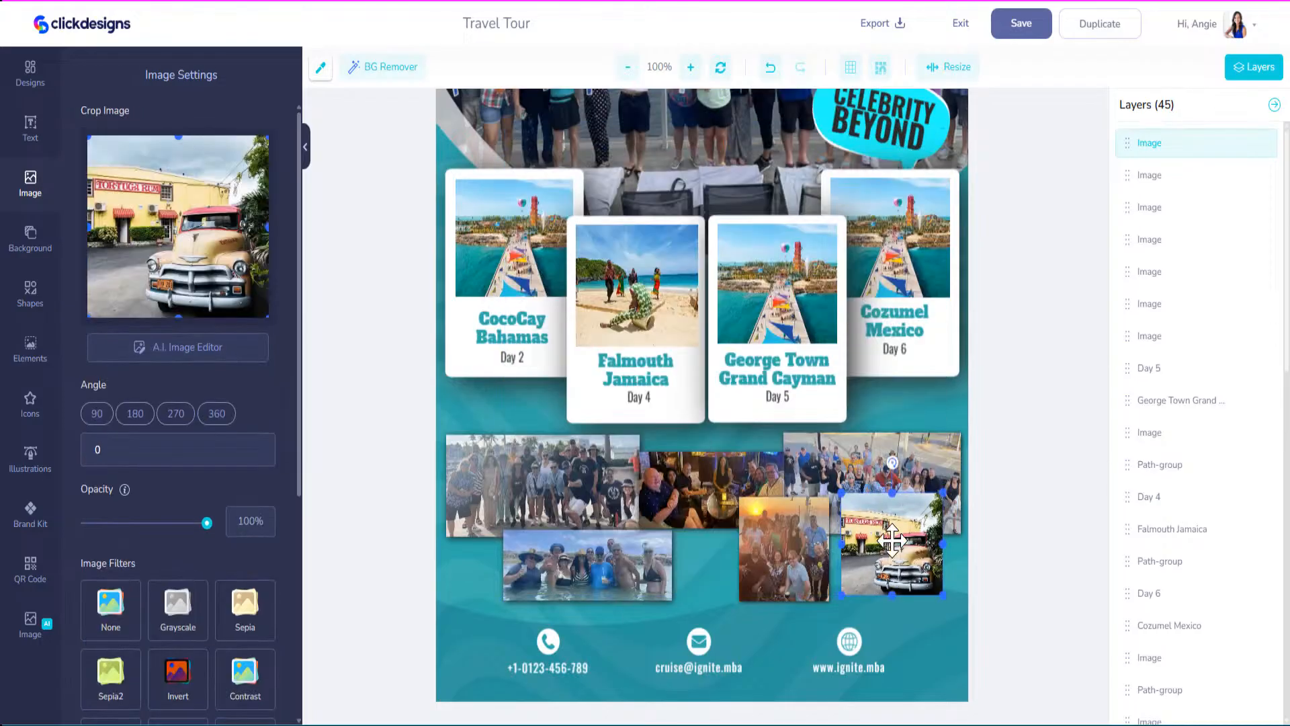
drag(892, 544, 769, 272)
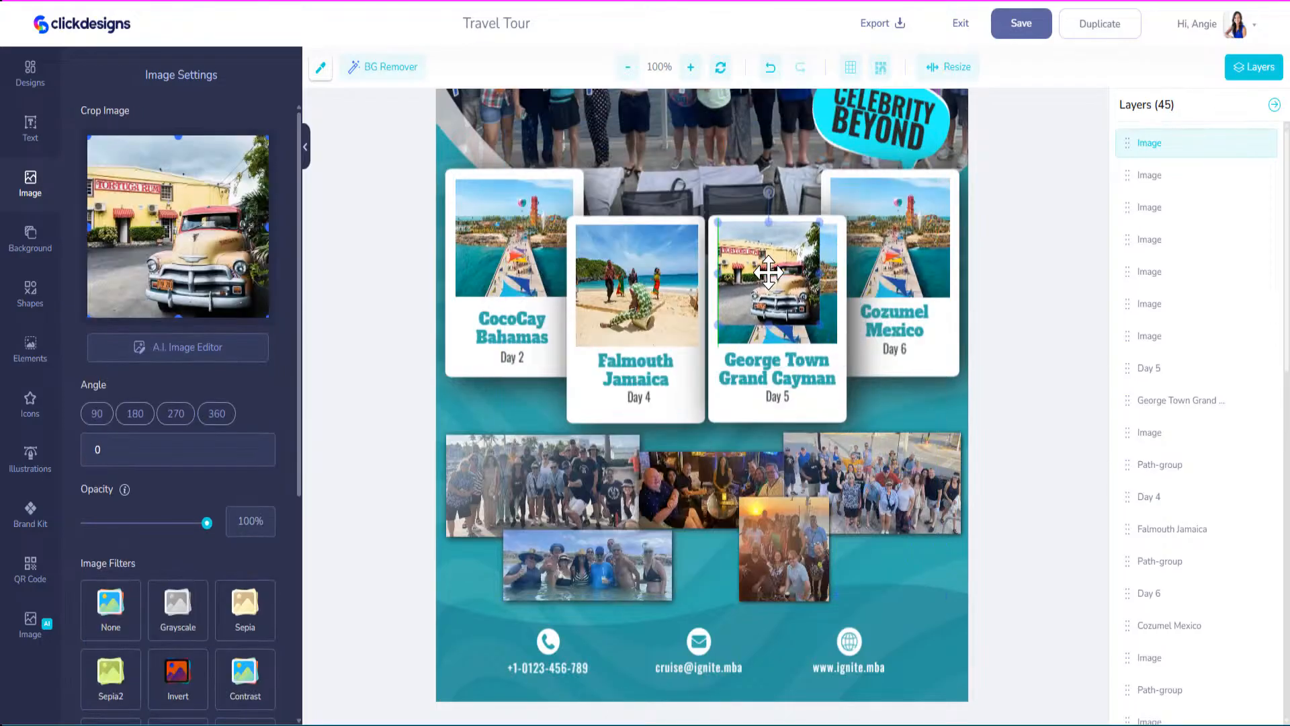
click(821, 329)
click(810, 315)
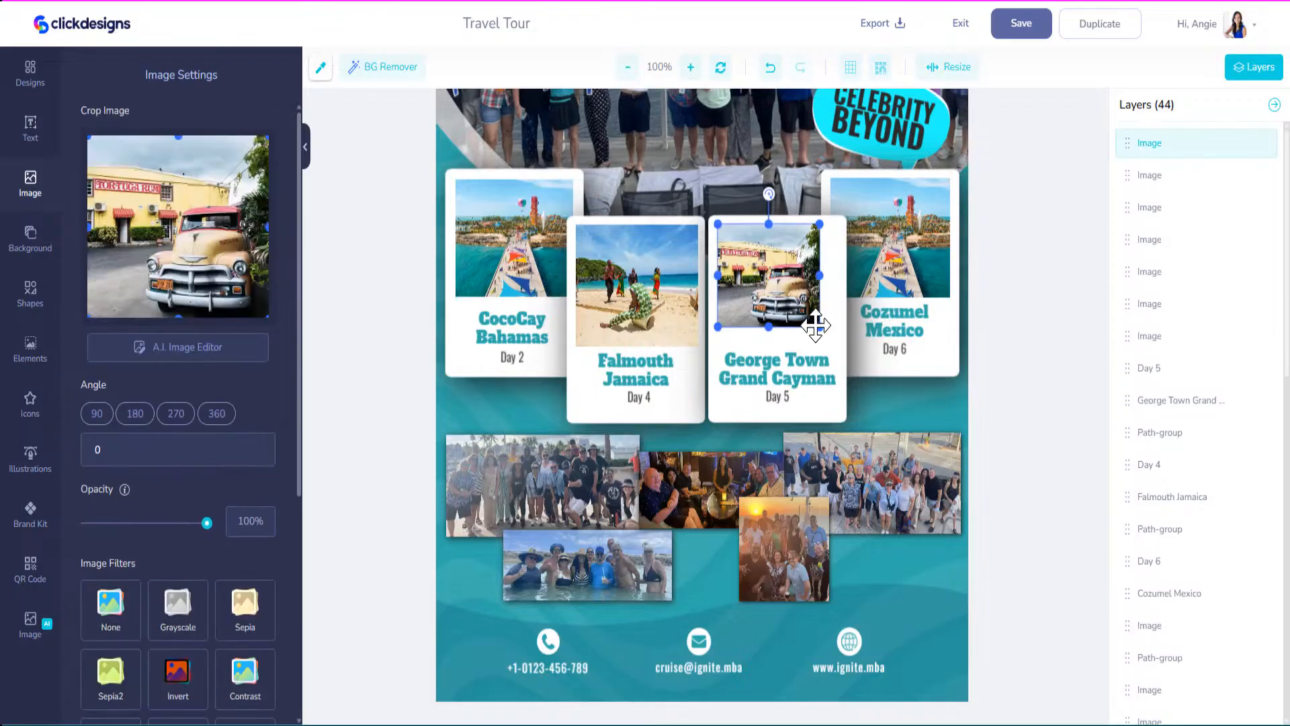
drag(822, 329, 842, 350)
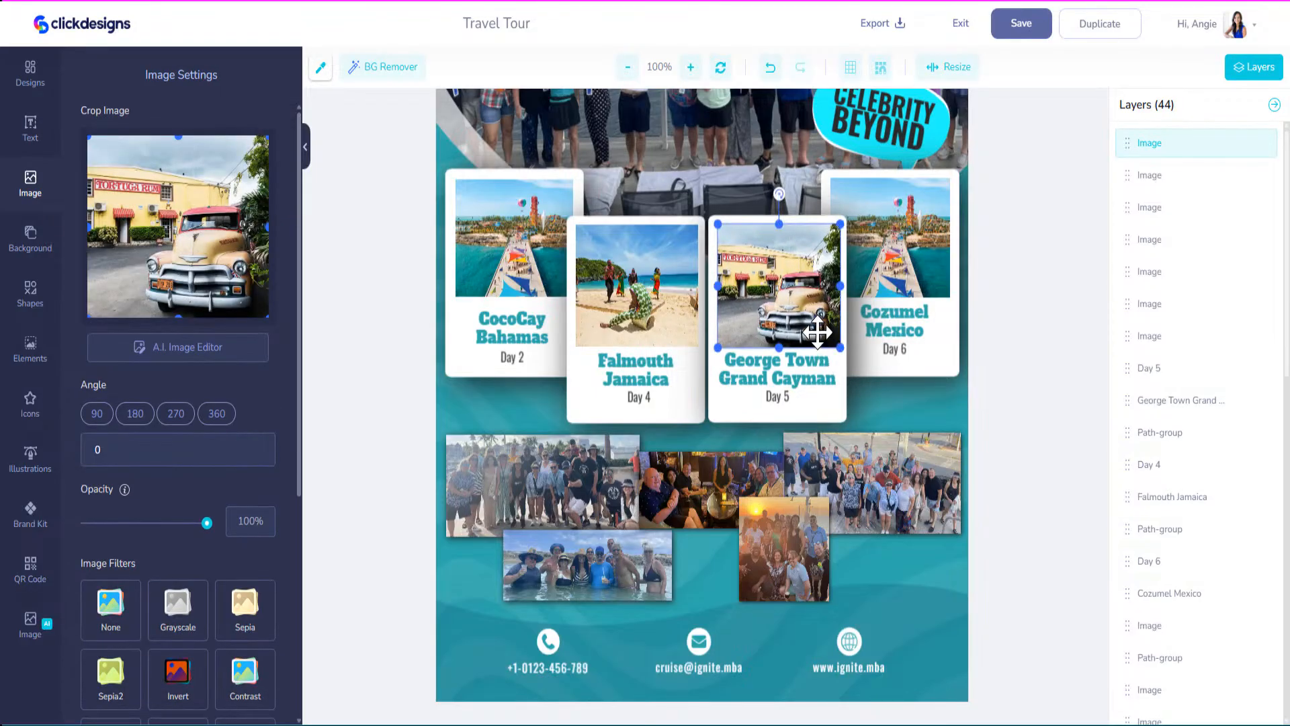
click(907, 266)
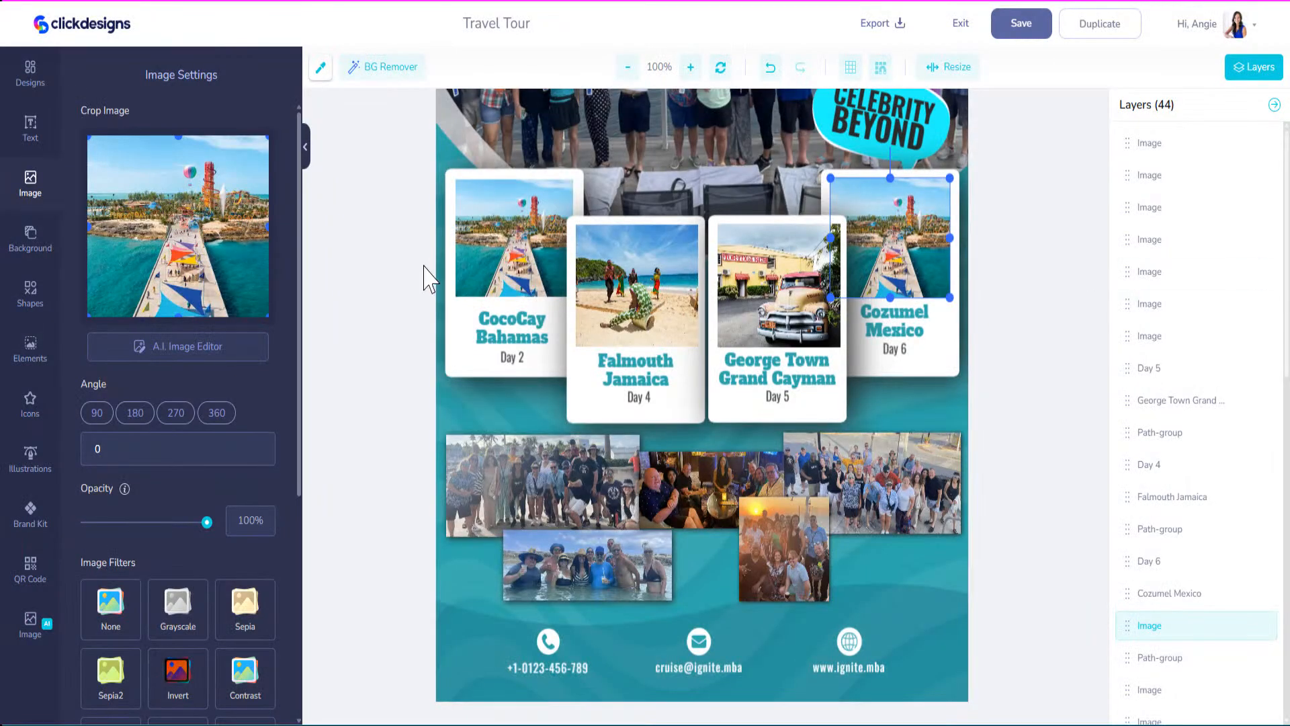
Add the uploaded beach-loungers photo, fit it over the Day 6 Cozumel frame, and delete the old photo.
click(28, 194)
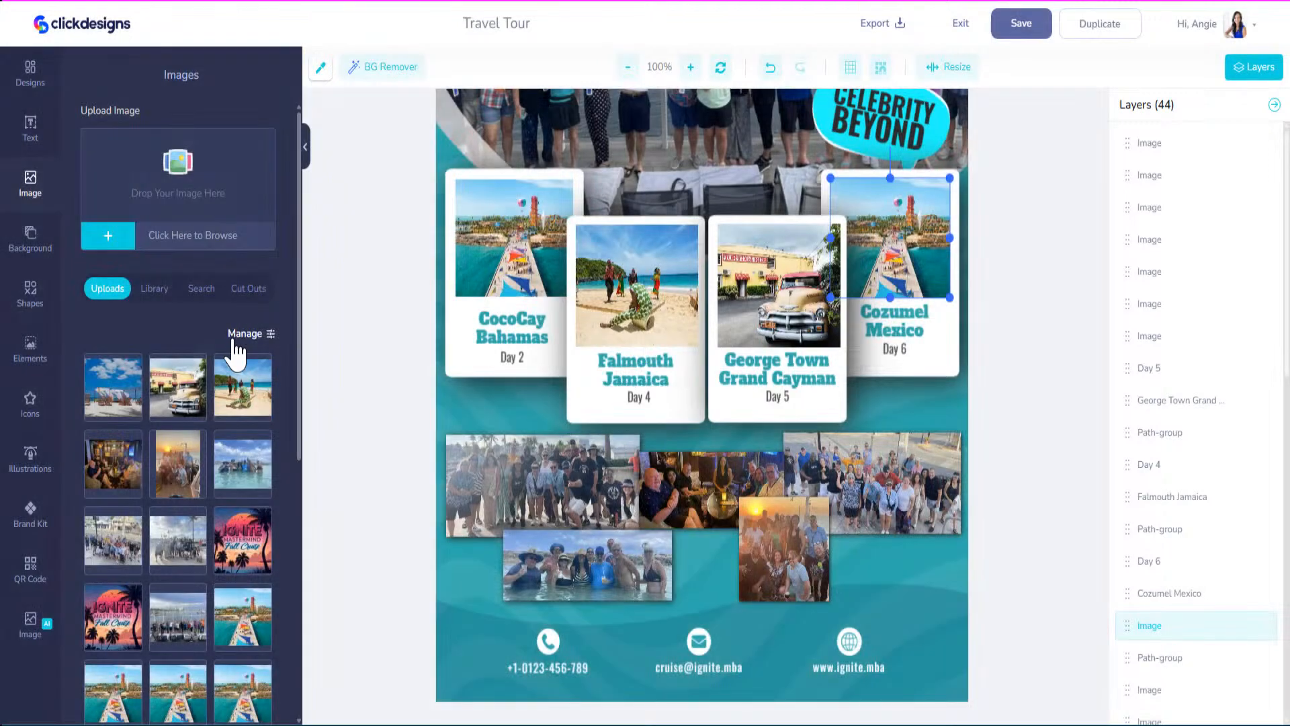
click(129, 396)
click(702, 274)
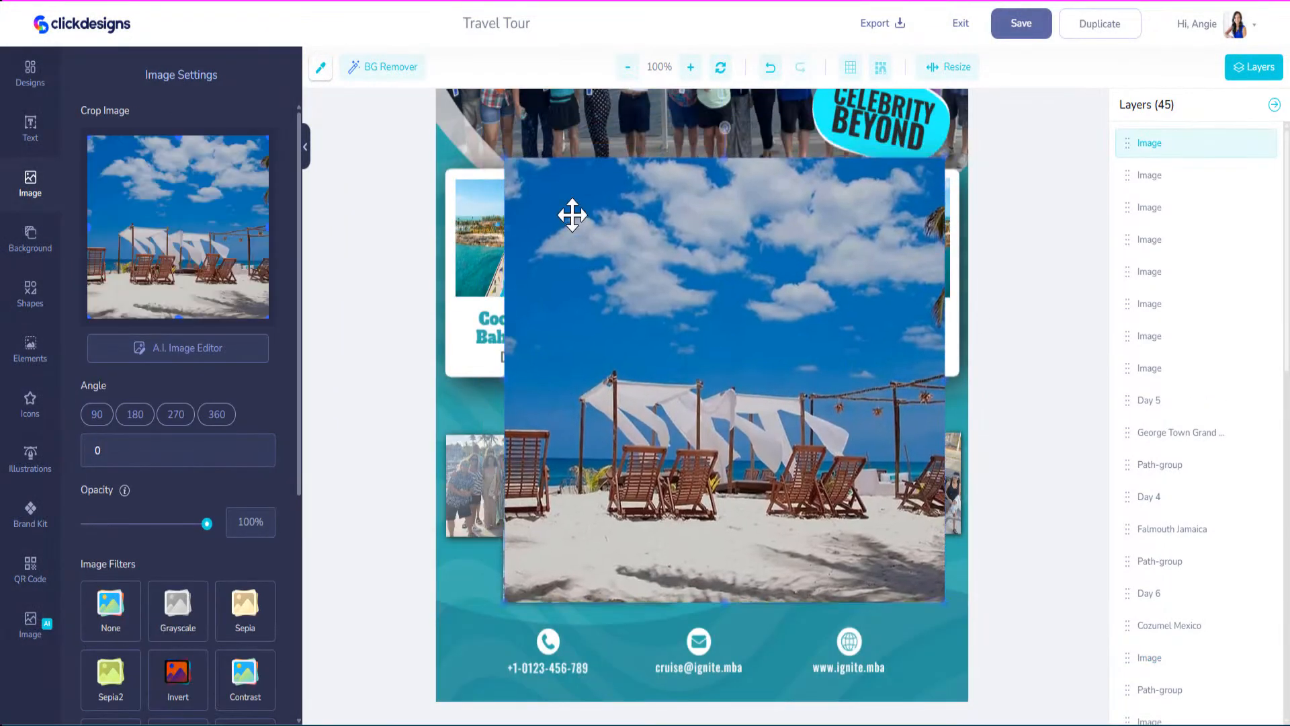
drag(518, 138, 778, 432)
drag(818, 489, 872, 254)
drag(831, 346, 878, 298)
drag(934, 228, 892, 225)
click(908, 239)
key(Delete)
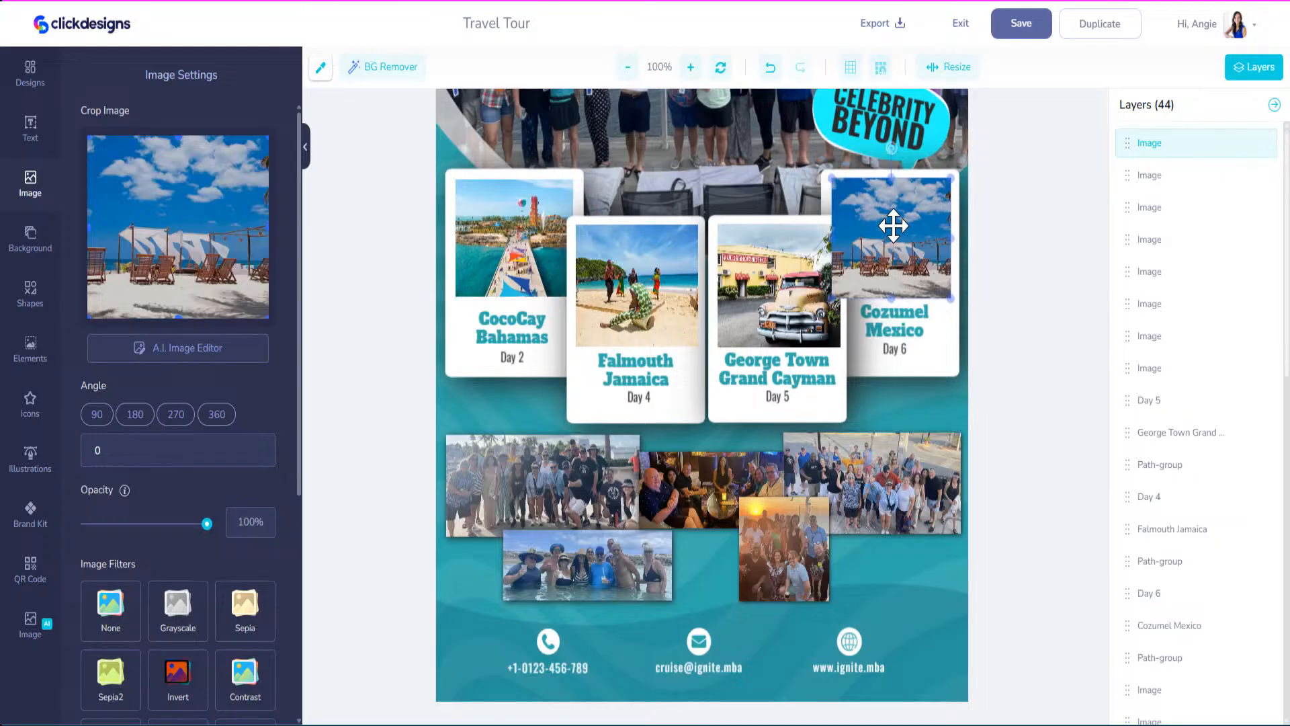
In Layers, move the beach photo's layer to sit just under Cozumel Mexico.
drag(1128, 143, 1127, 511)
scroll(1149, 457, down, 6)
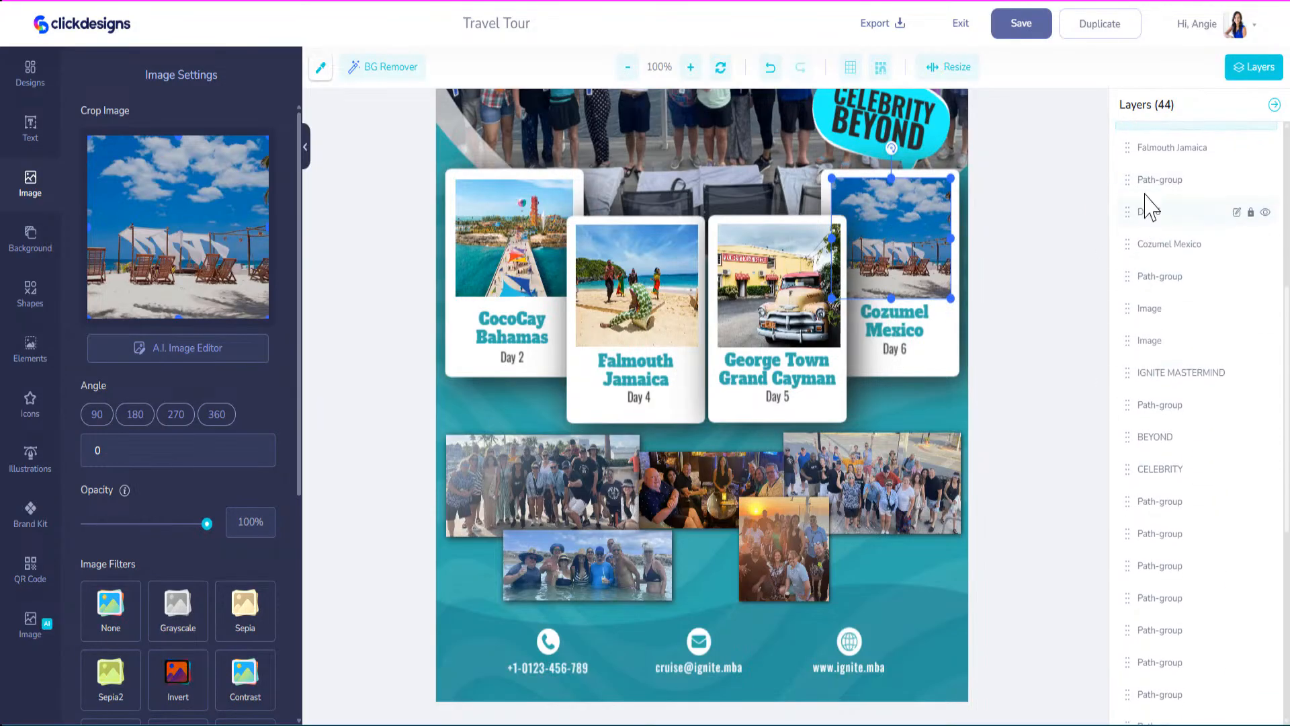
scroll(1149, 211, up, 2)
drag(1131, 193, 1142, 678)
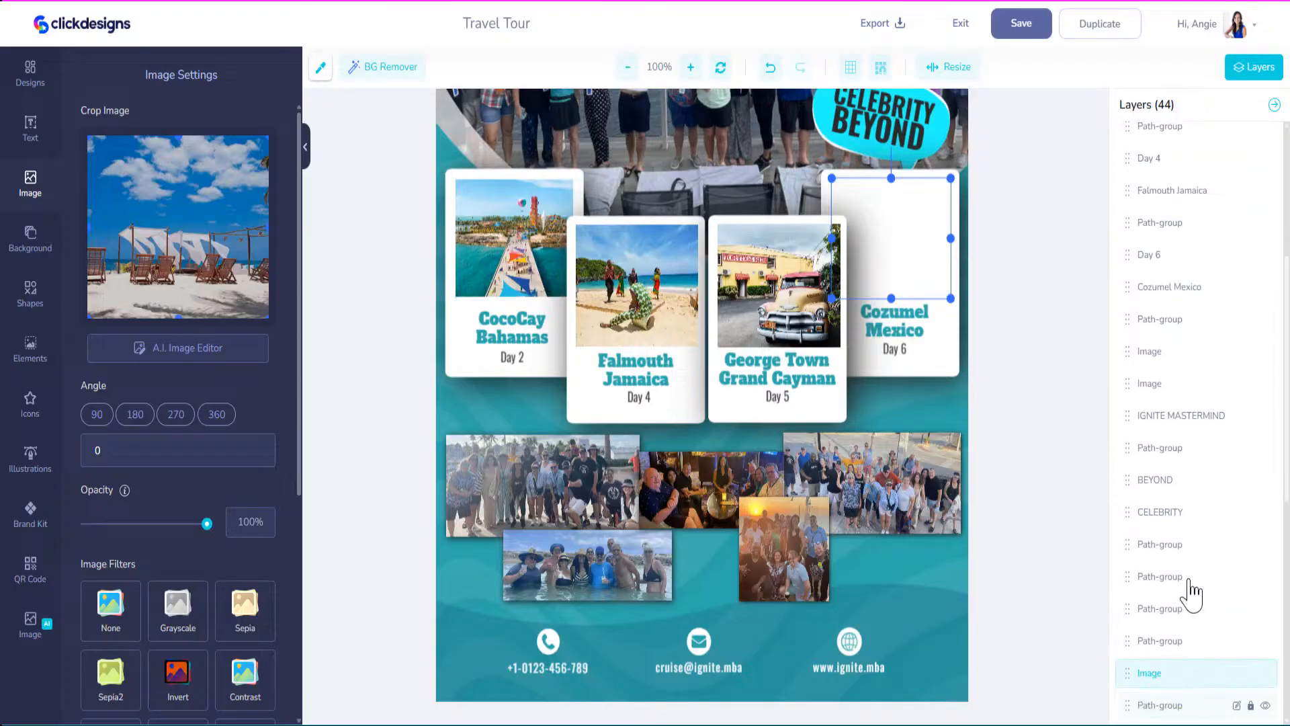
scroll(1186, 591, down, 6)
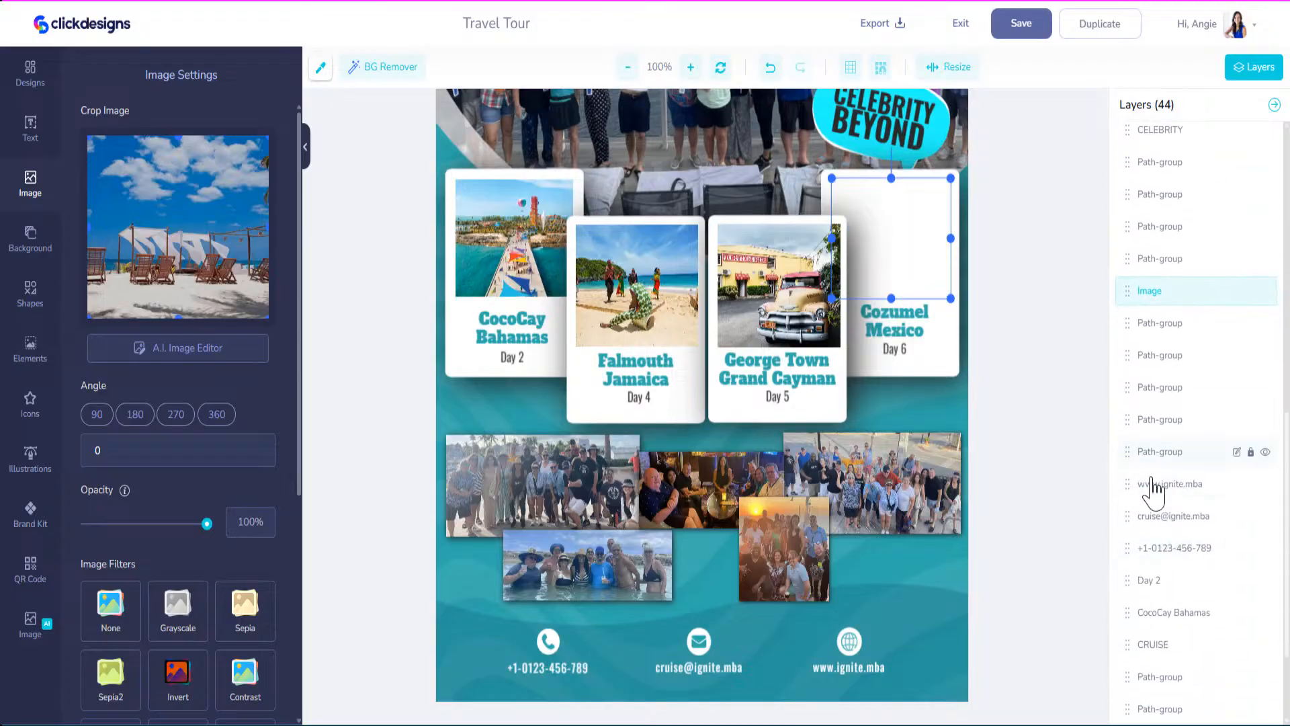
scroll(1153, 481, up, 2)
scroll(1129, 692, up, 2)
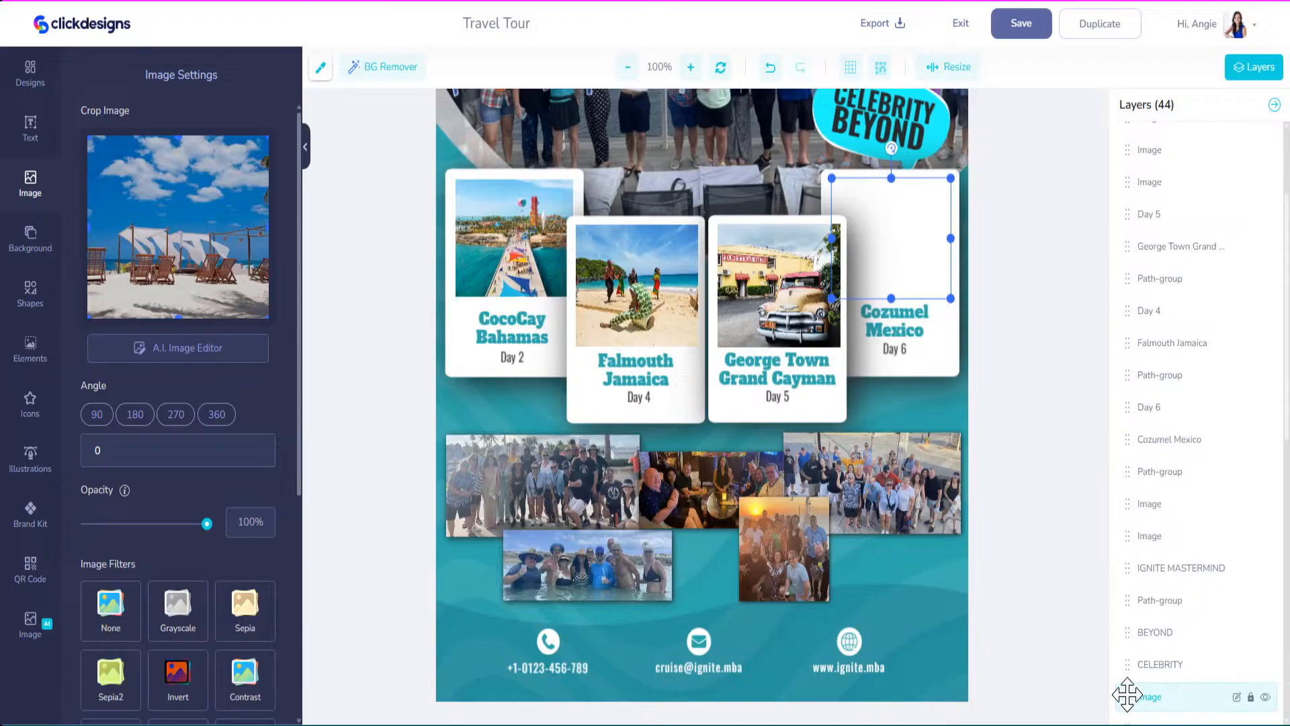
drag(1128, 694, 1128, 466)
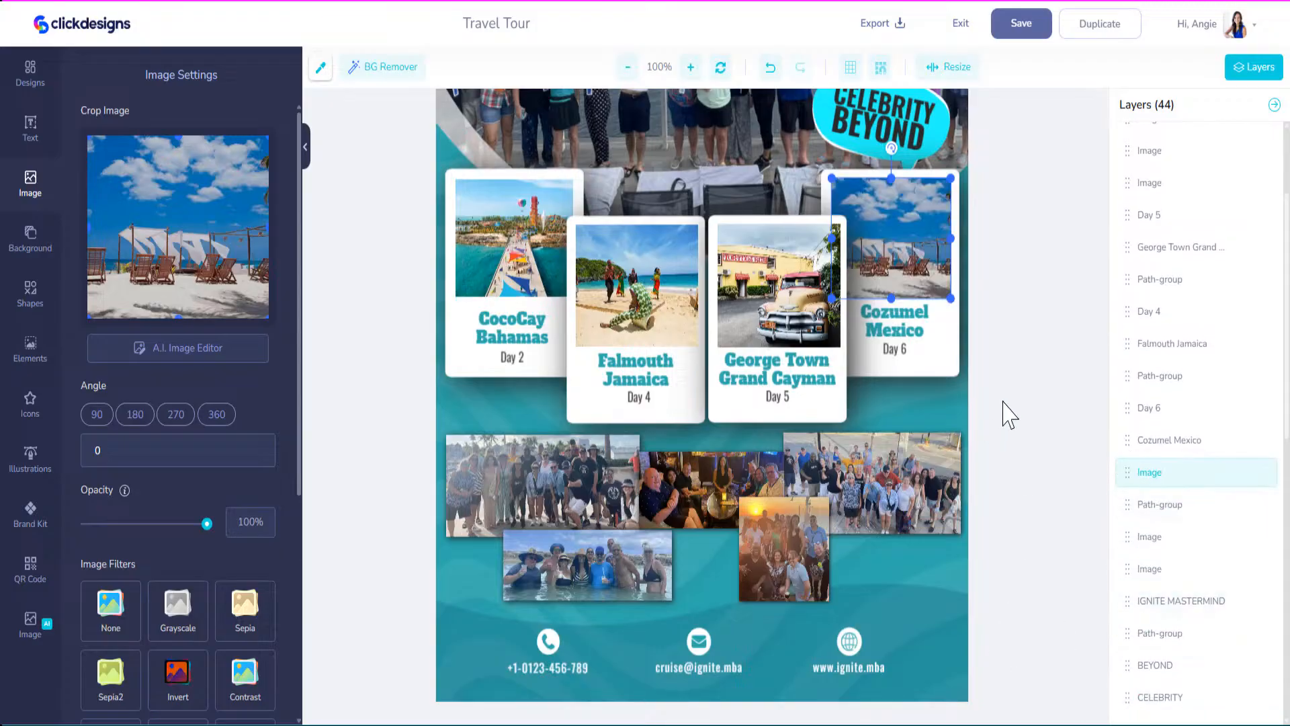
scroll(1008, 414, up, 5)
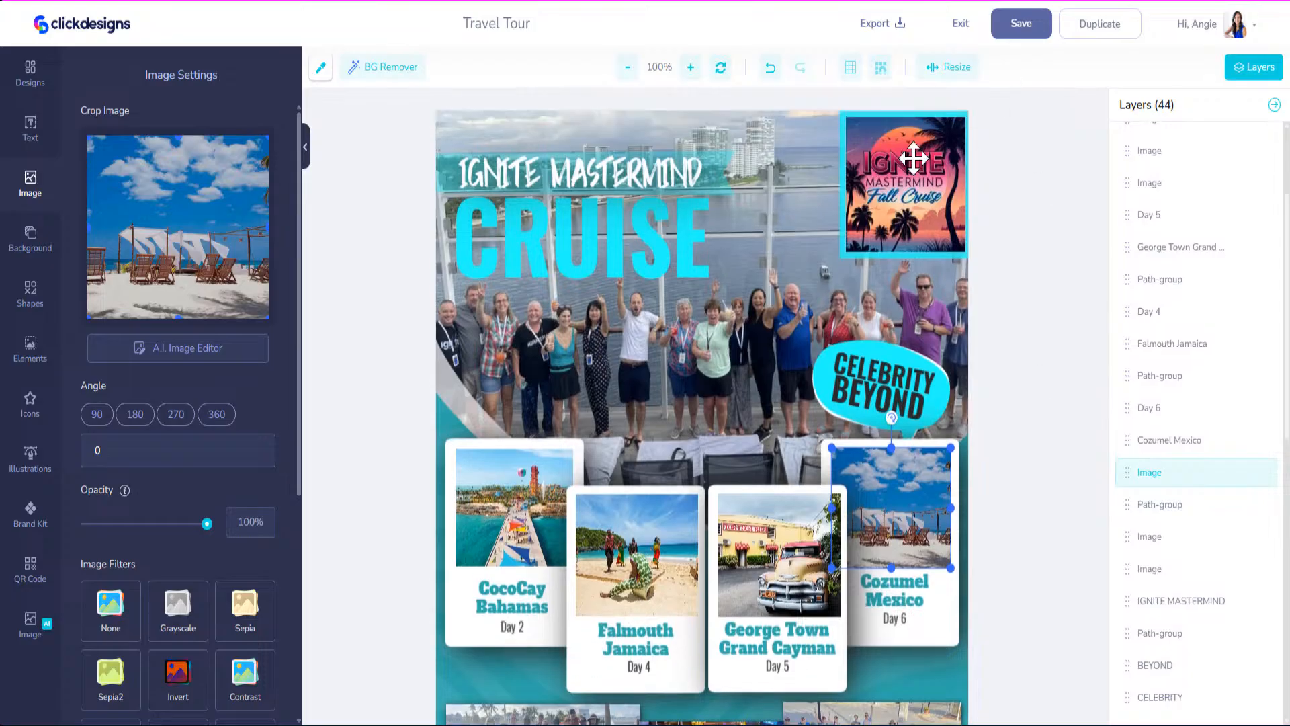
Save the Travel Tour flyer, preview it from My Designs, then close the preview.
click(914, 157)
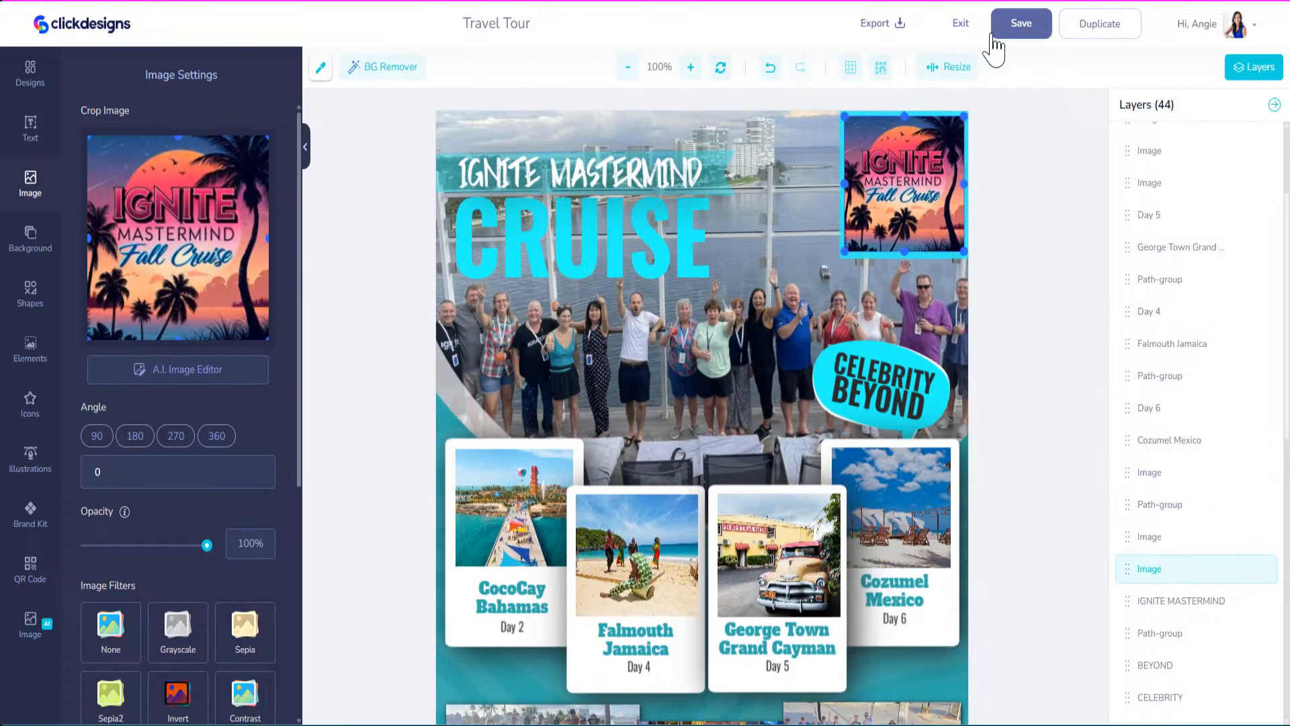
click(1020, 27)
click(510, 476)
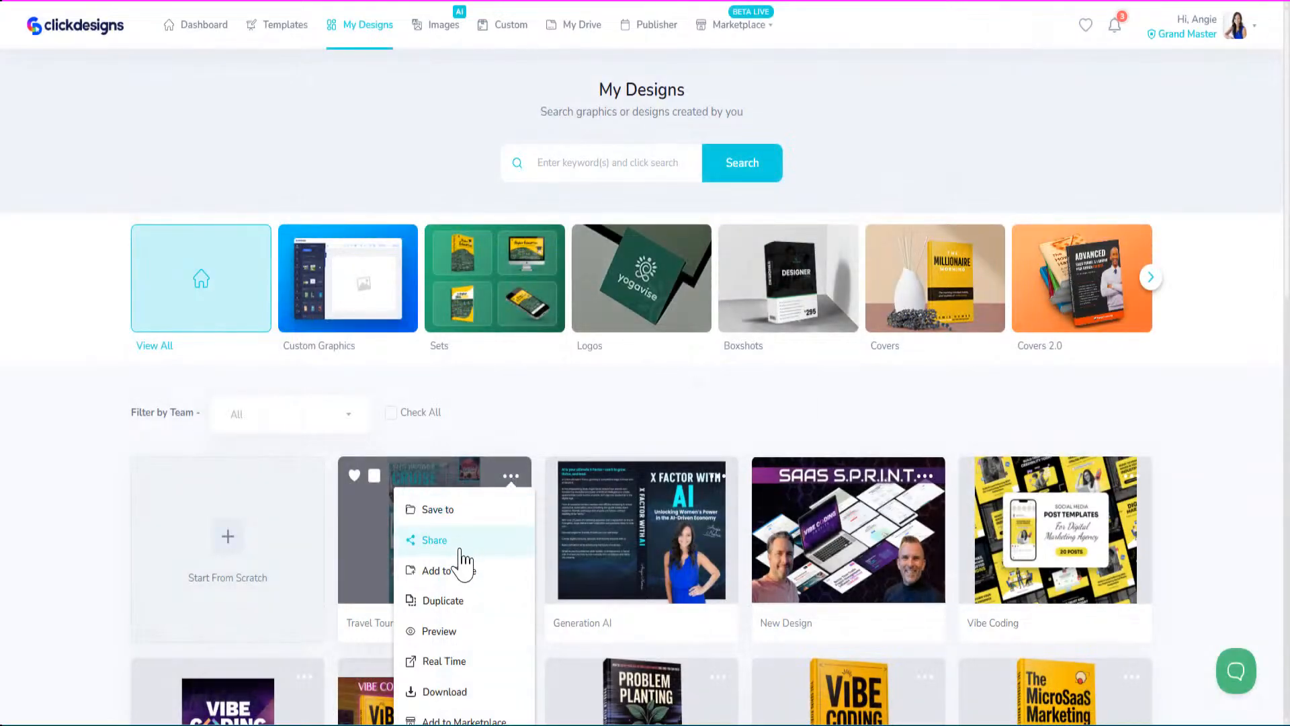
click(441, 630)
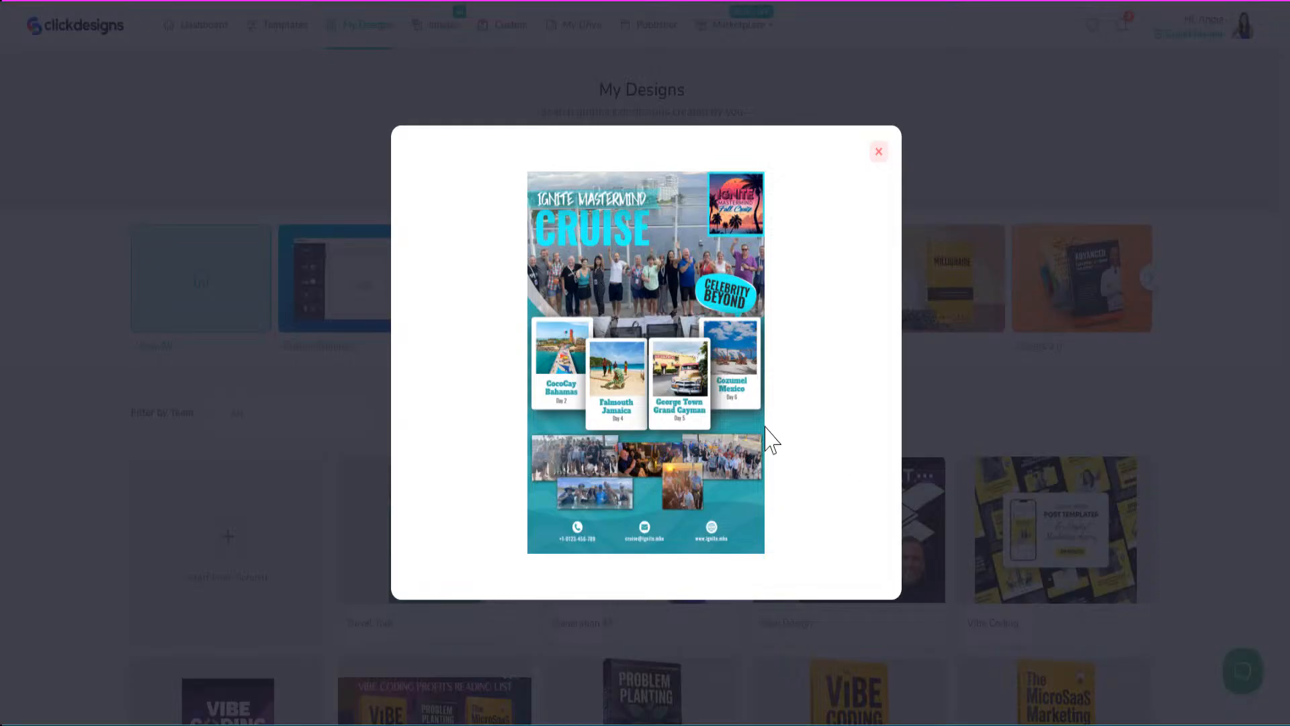
click(879, 156)
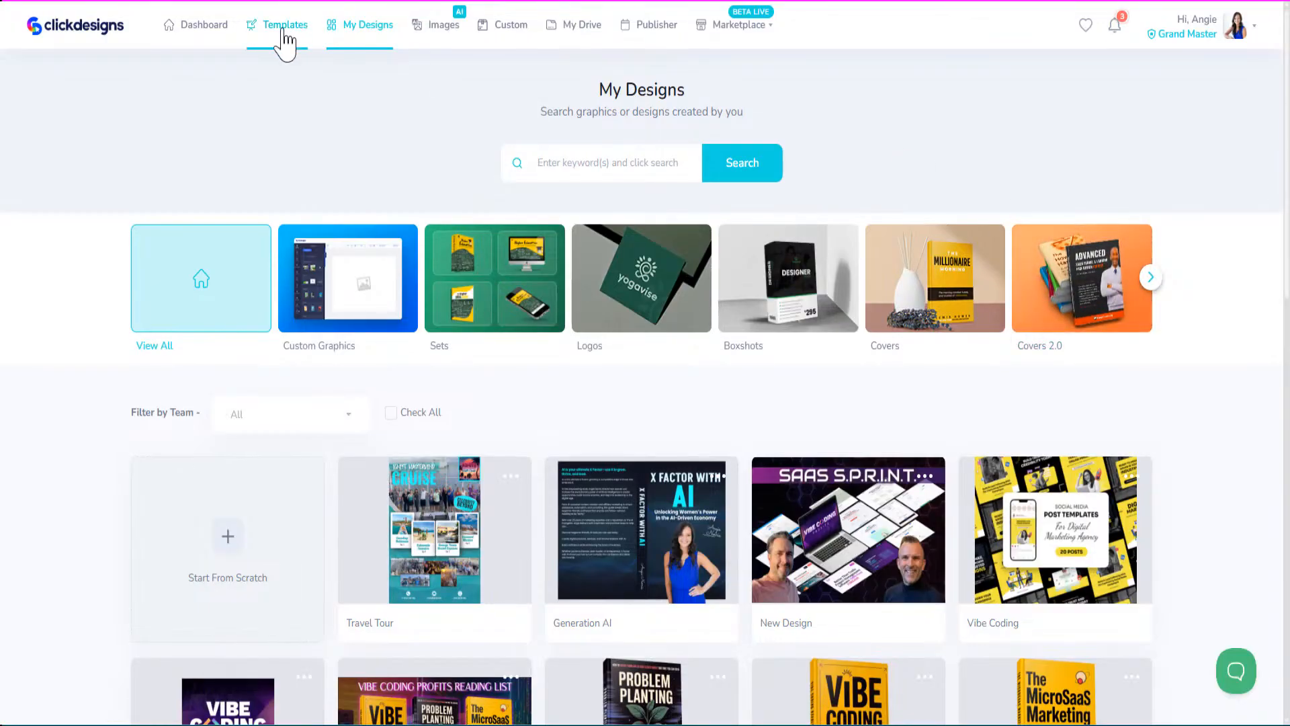
In the Templates gallery, advance the category carousel three times and show the Prints business card templates.
click(284, 33)
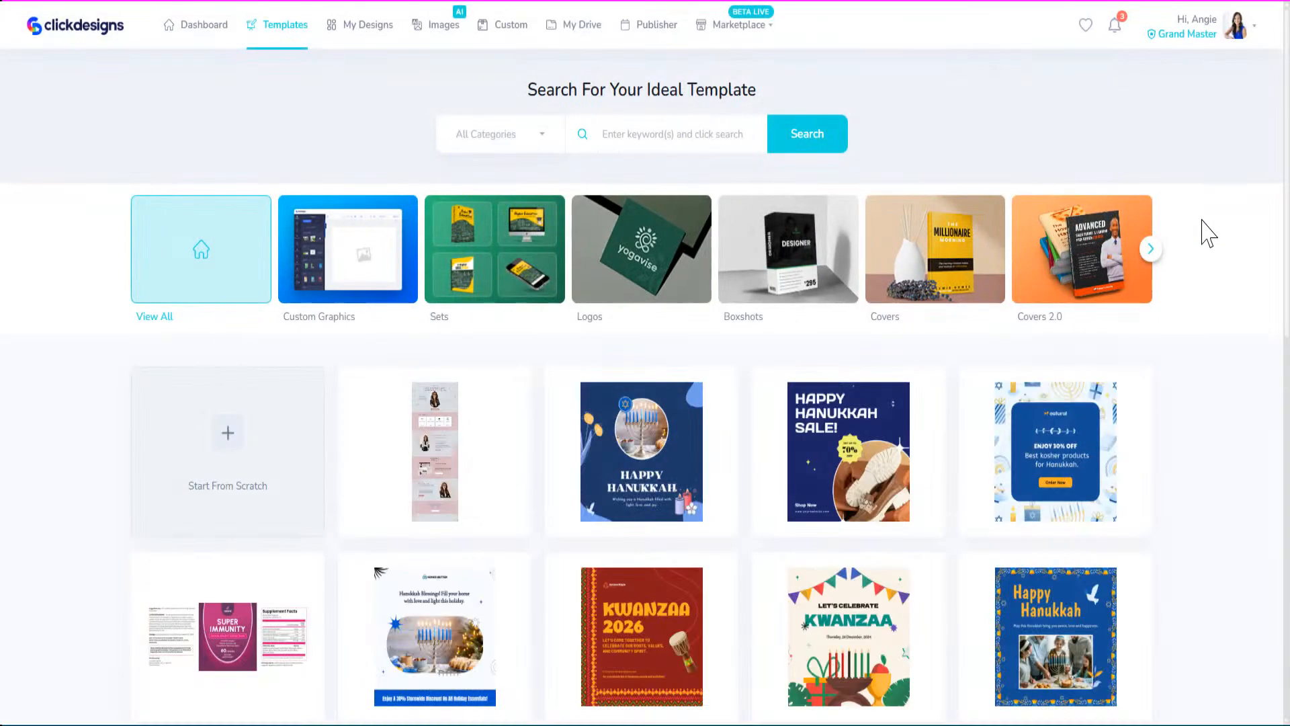
click(1151, 252)
click(1152, 250)
click(1152, 250)
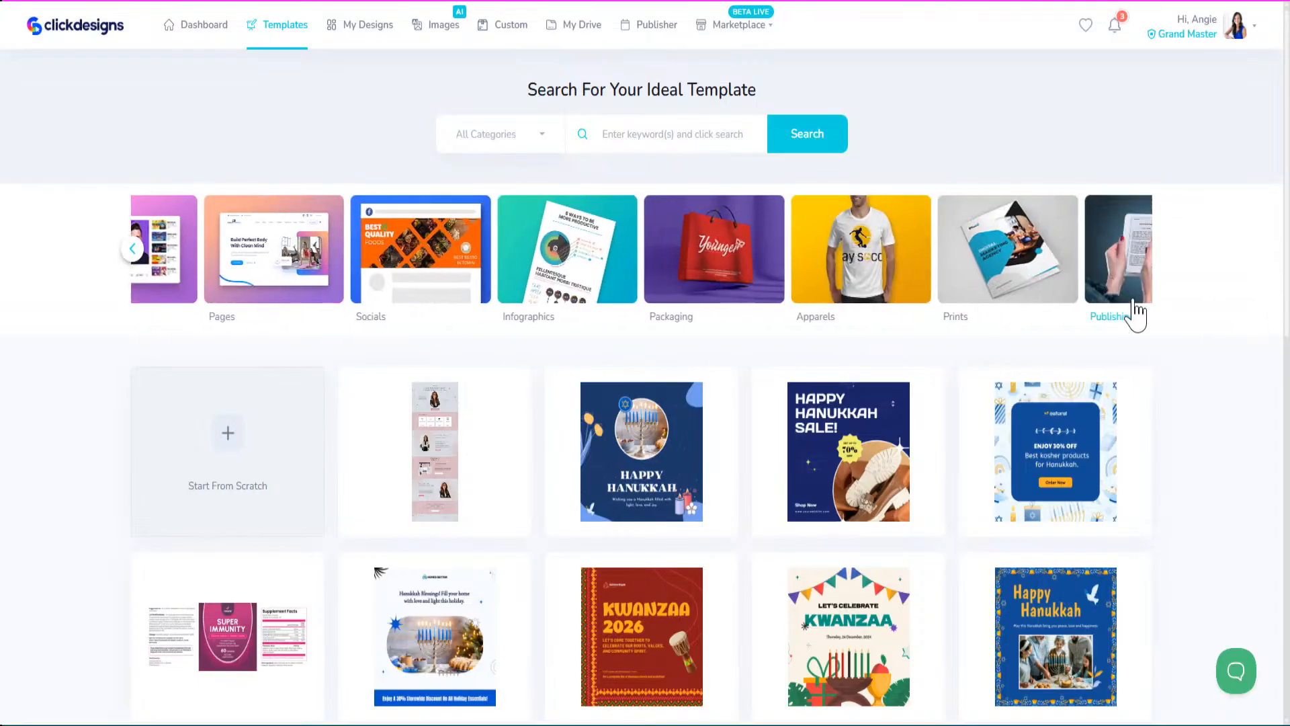
click(974, 289)
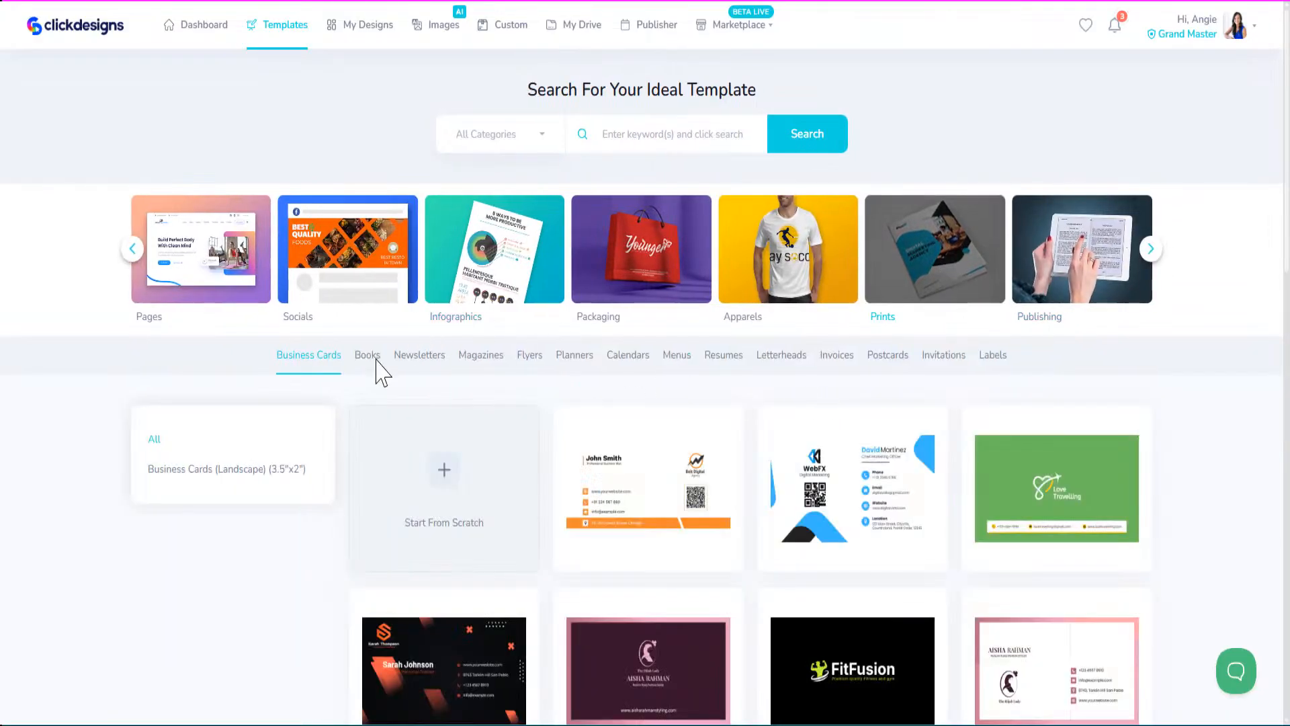
scroll(733, 433, down, 5)
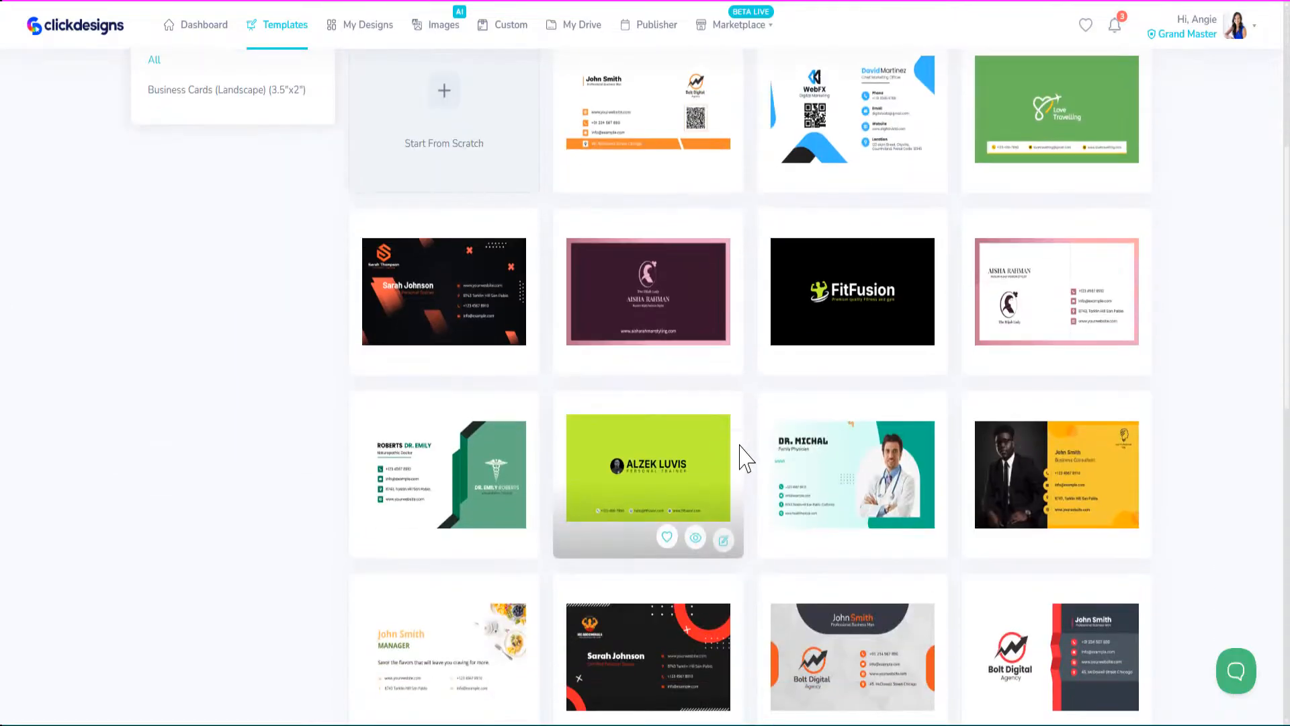
scroll(742, 454, up, 5)
mouse_move(742, 475)
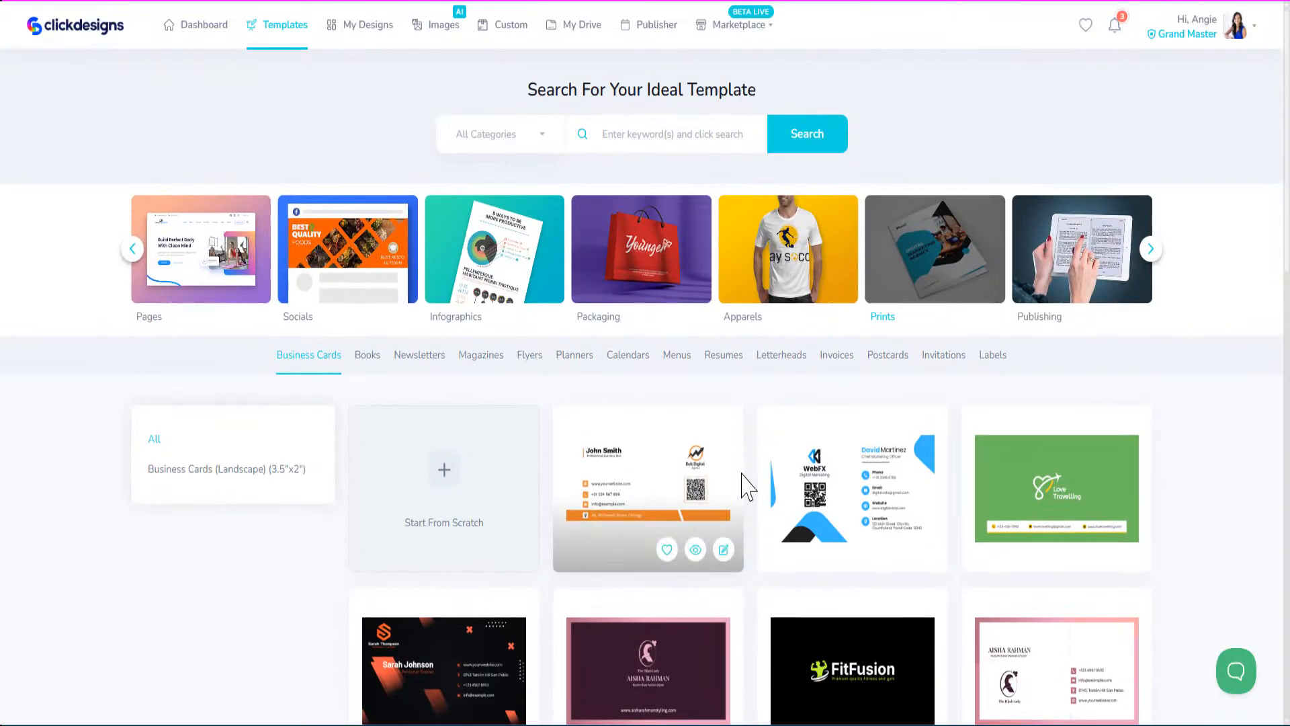